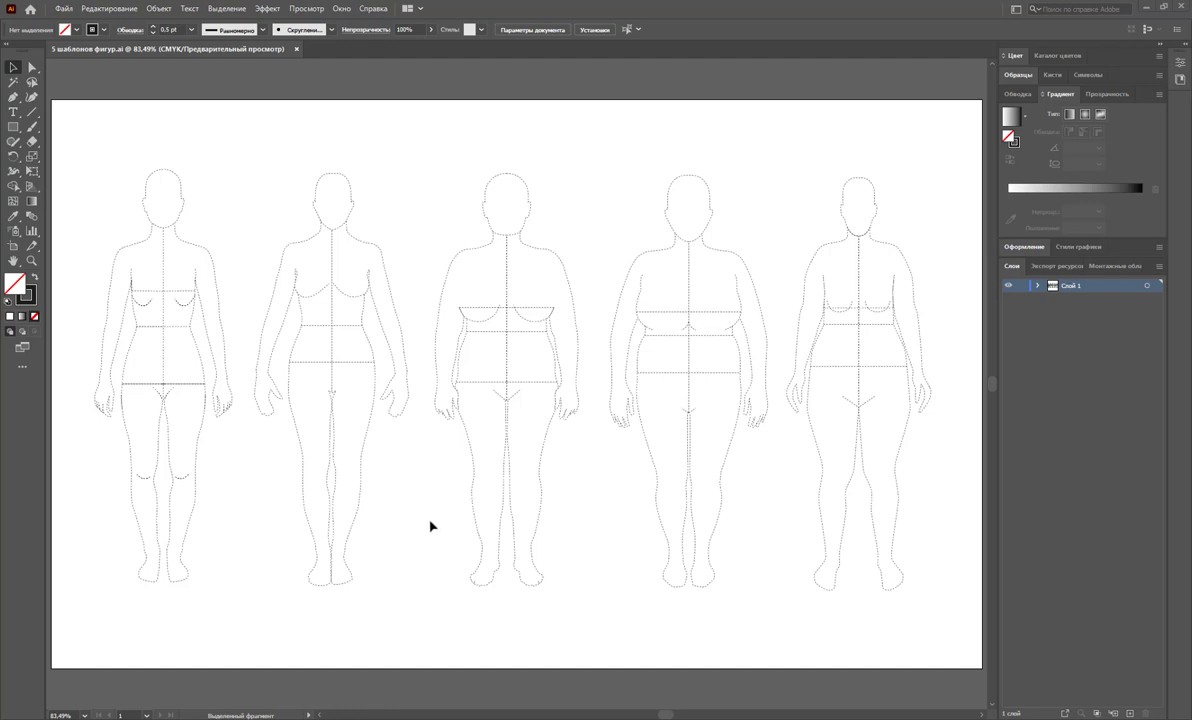
Lock Слой 1 holding the five figure templates and show the Swatches panel
click(1022, 286)
click(1020, 94)
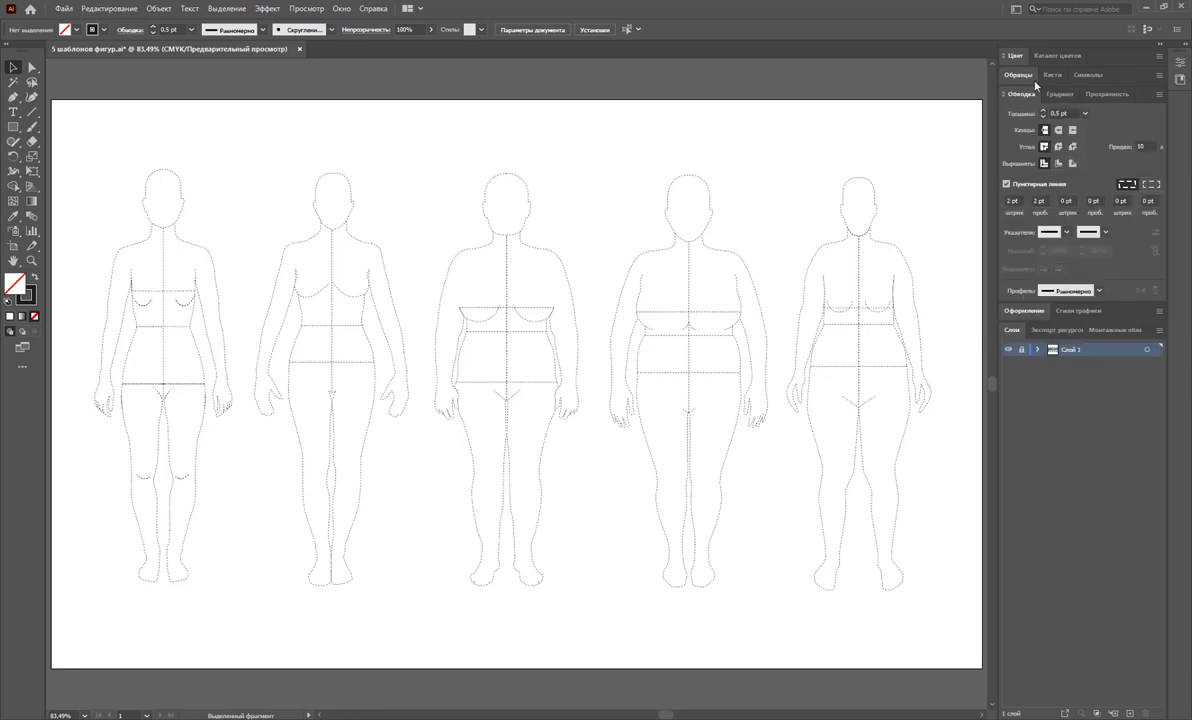
click(1018, 75)
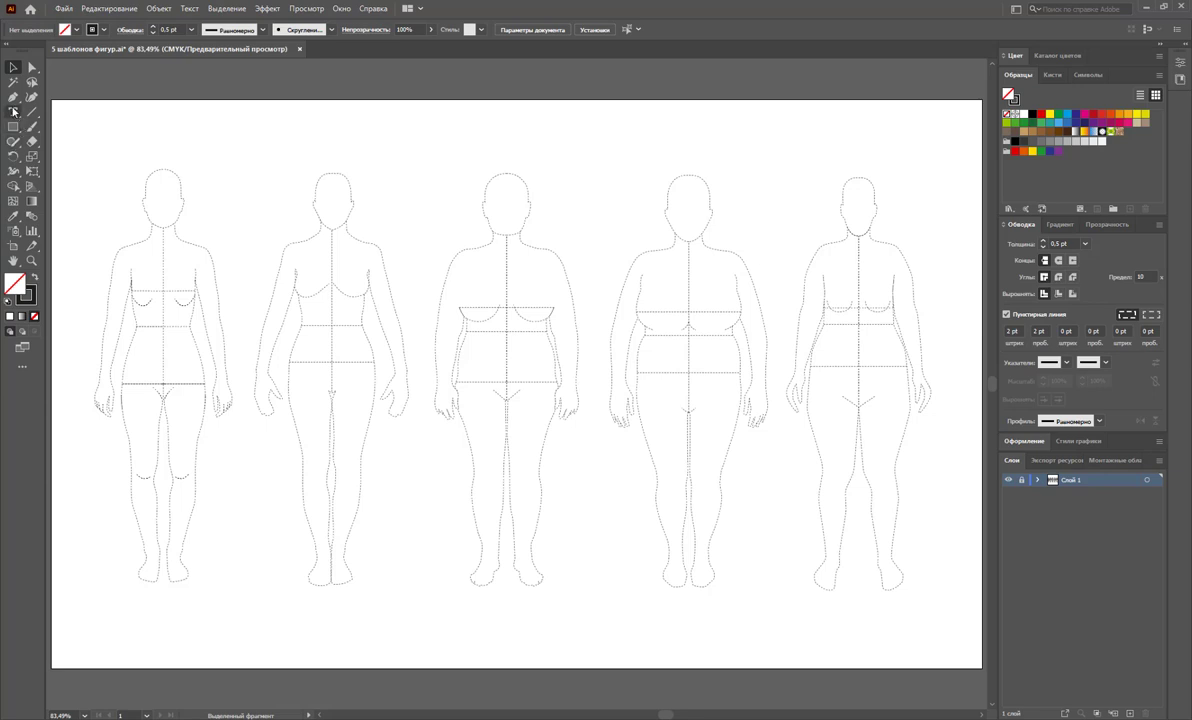
key(p)
Zoom in on the first two figures and add a new layer, Слой 2, above the templates
click(31, 260)
drag(71, 148, 118, 189)
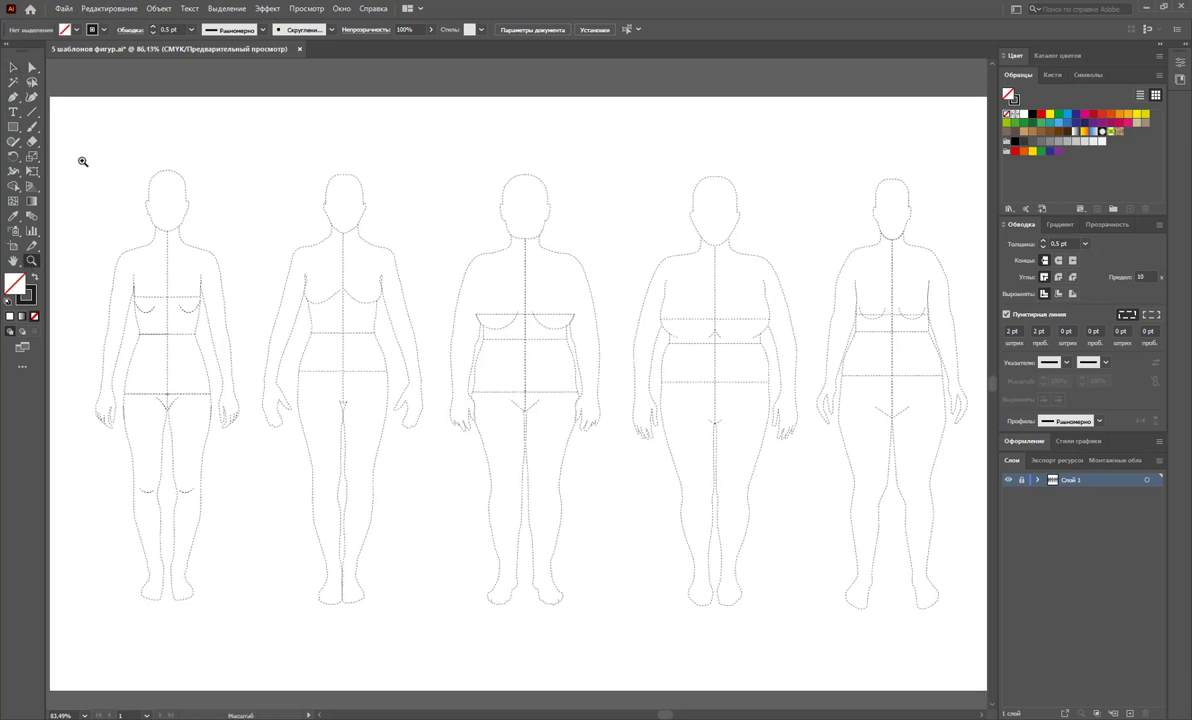
scroll(125, 180, down, 3)
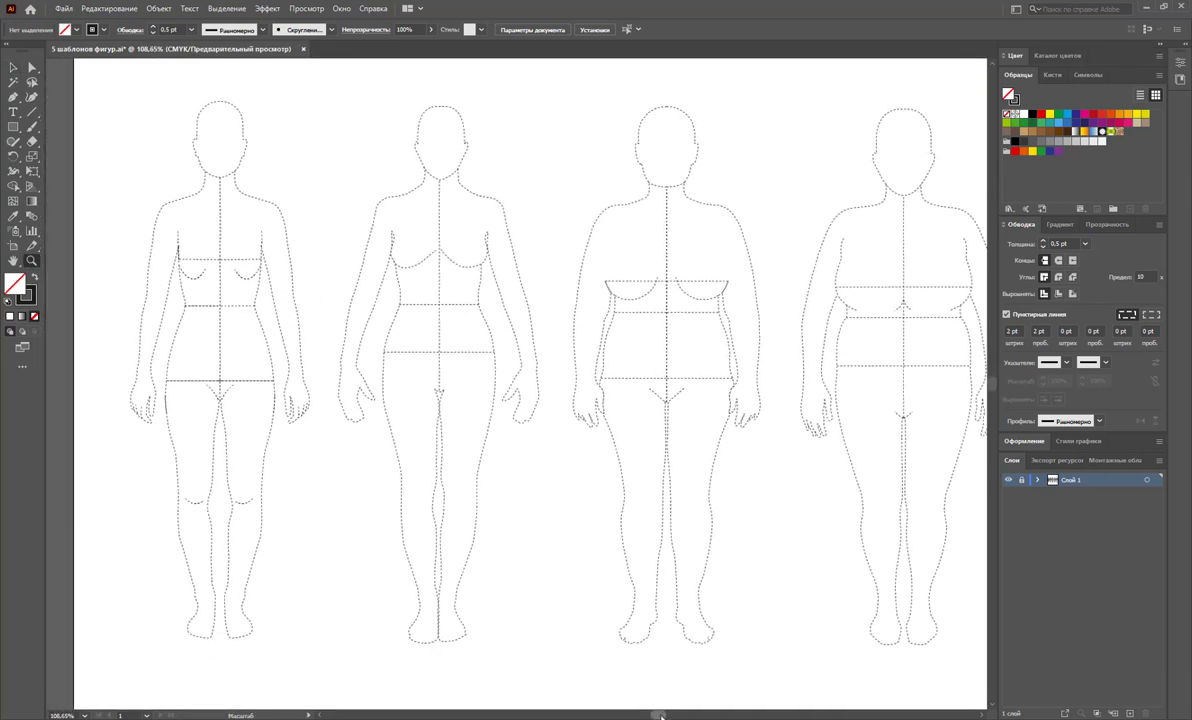
scroll(286, 321, left, 5)
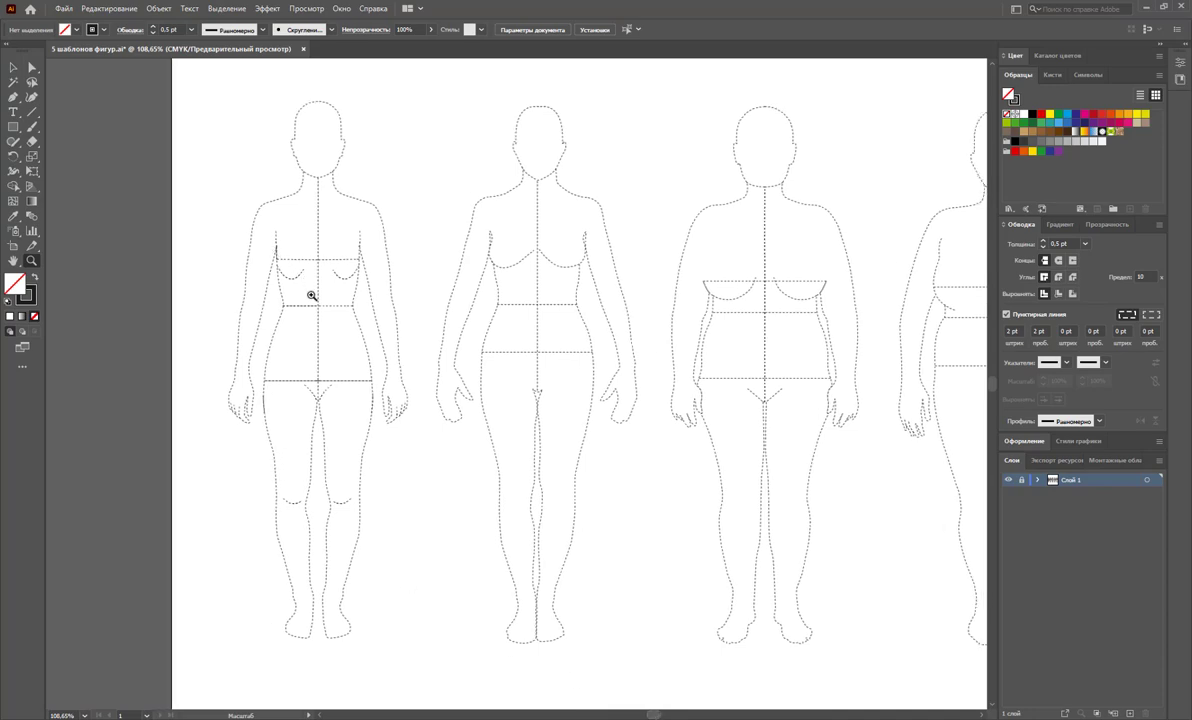
drag(290, 278, 429, 340)
scroll(429, 340, up, 1)
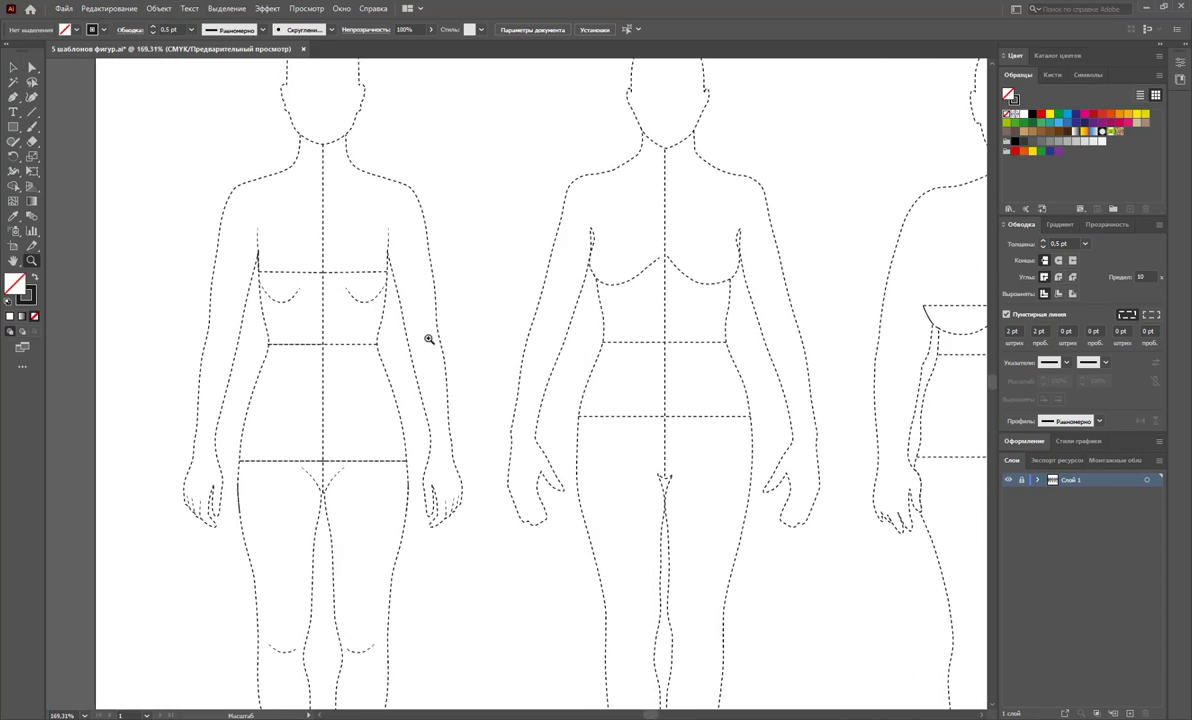
scroll(429, 340, up, 1)
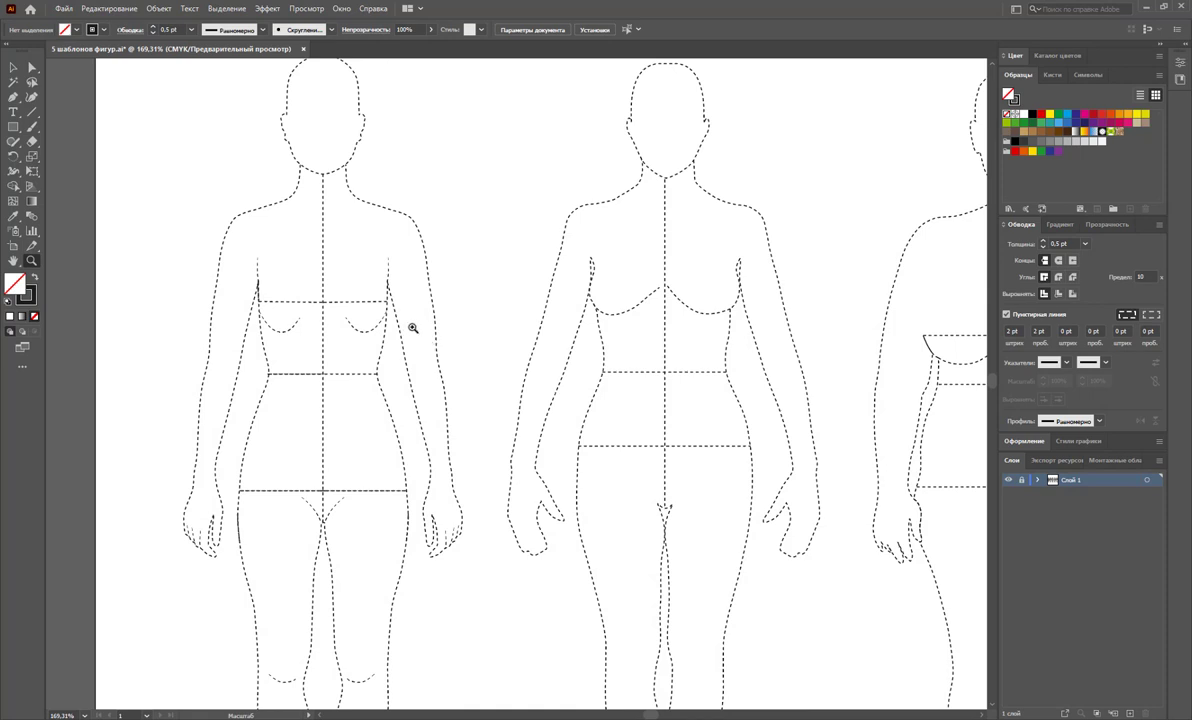
click(13, 97)
key(ctrl+l)
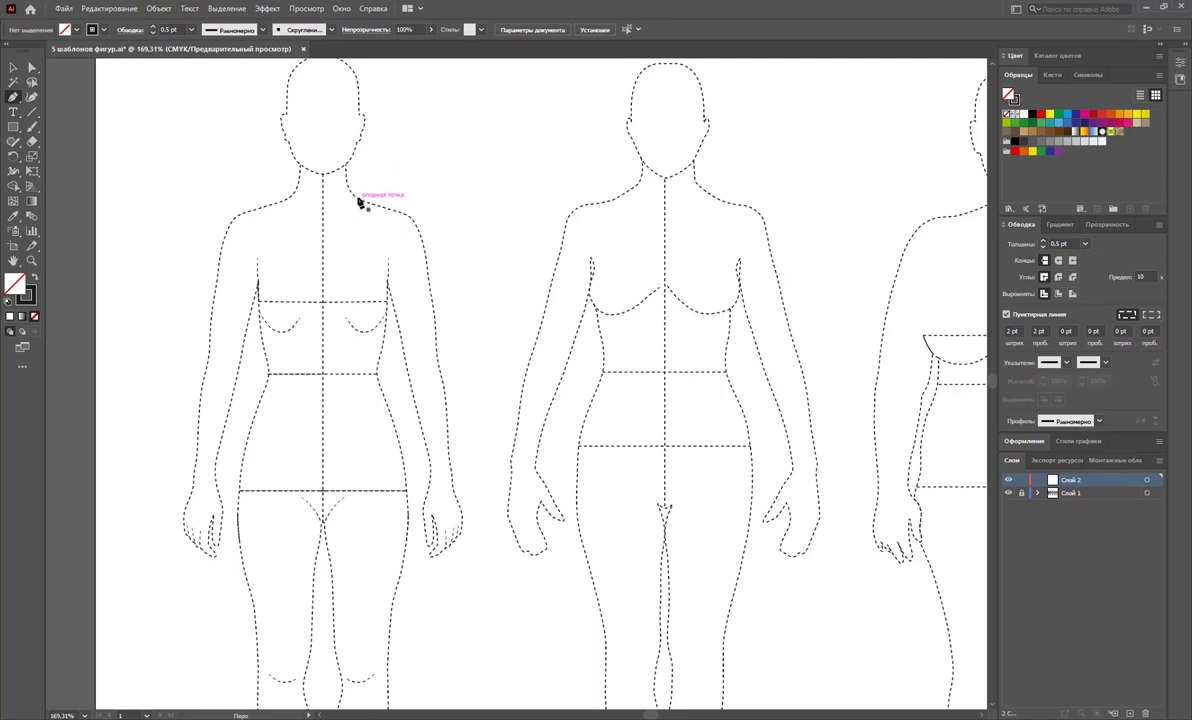
Draw the wrap line from the shoulder across the chest down to a hem below the knee
click(358, 201)
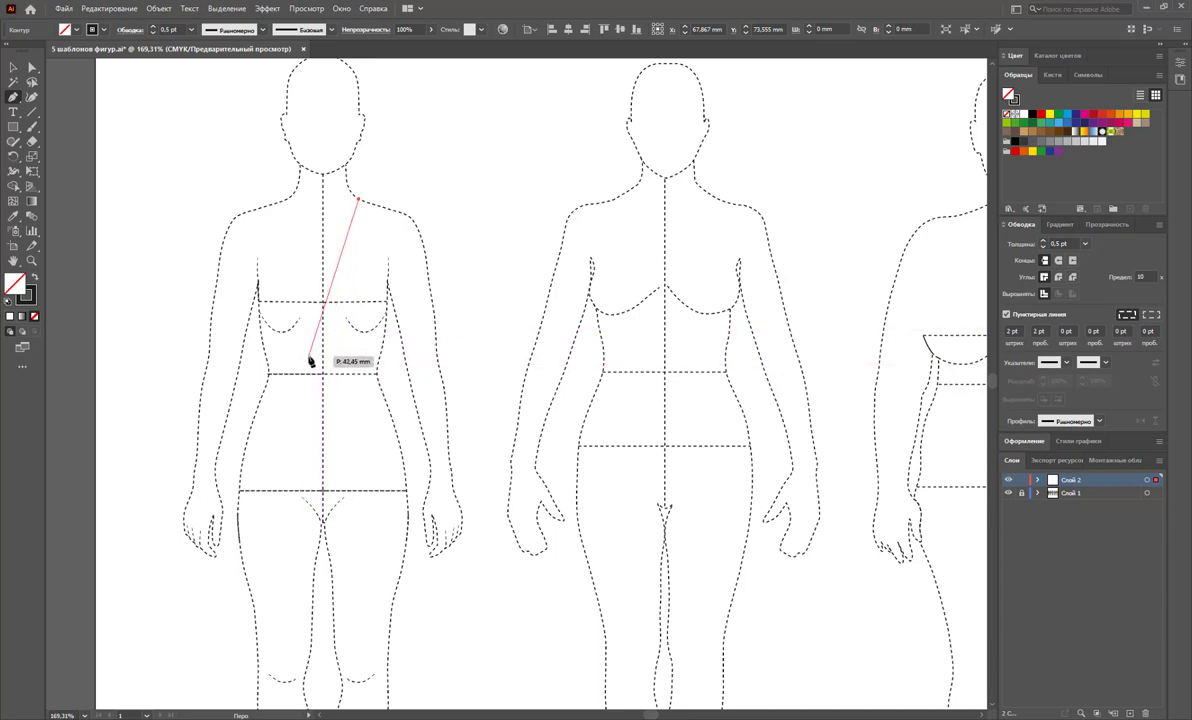
drag(310, 354, 257, 438)
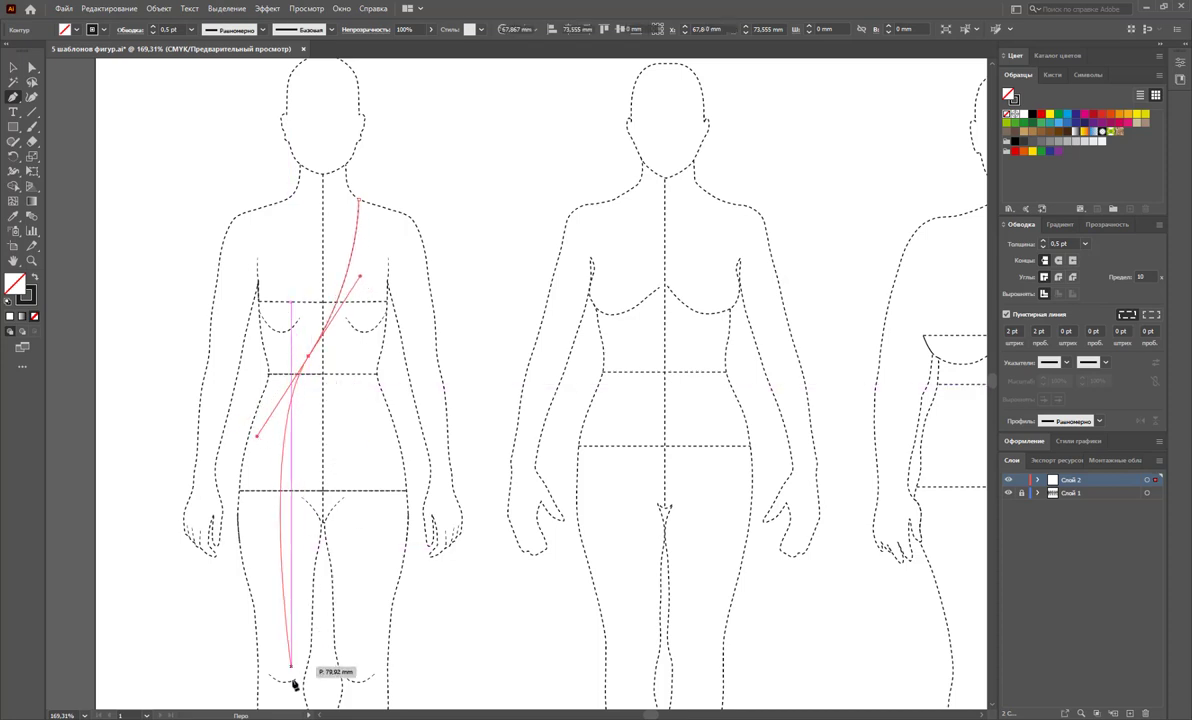
scroll(330, 630, down, 1)
scroll(329, 630, down, 1)
scroll(309, 680, down, 1)
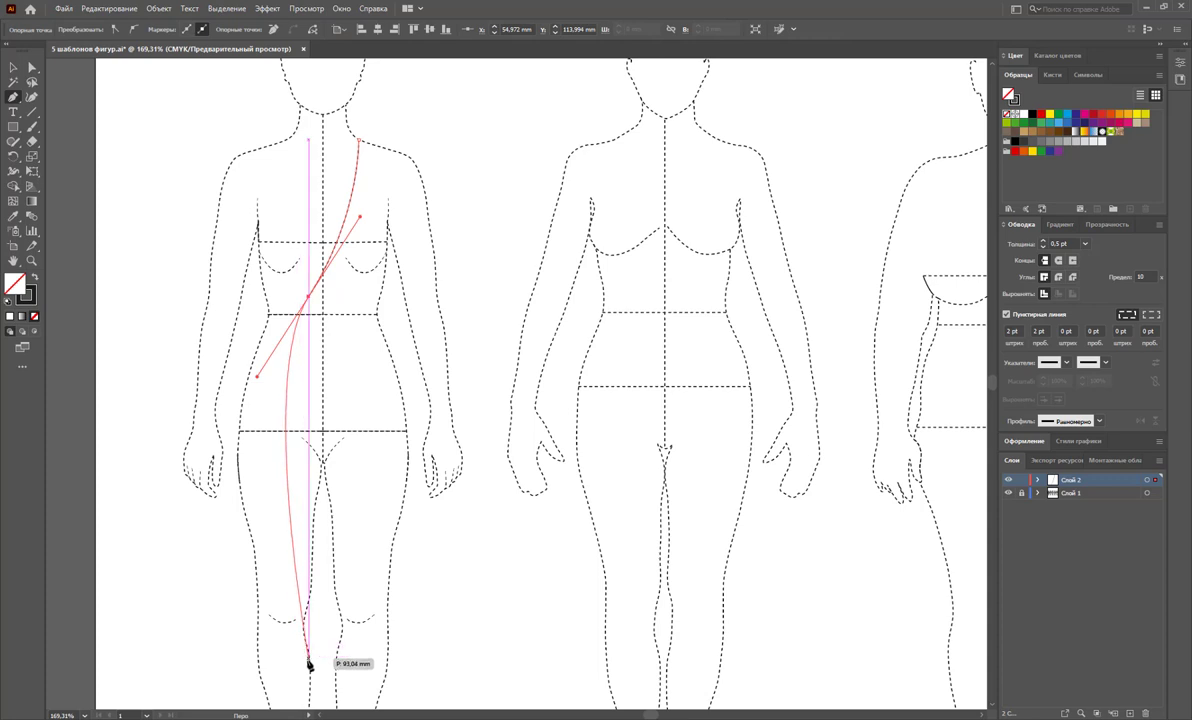
click(307, 648)
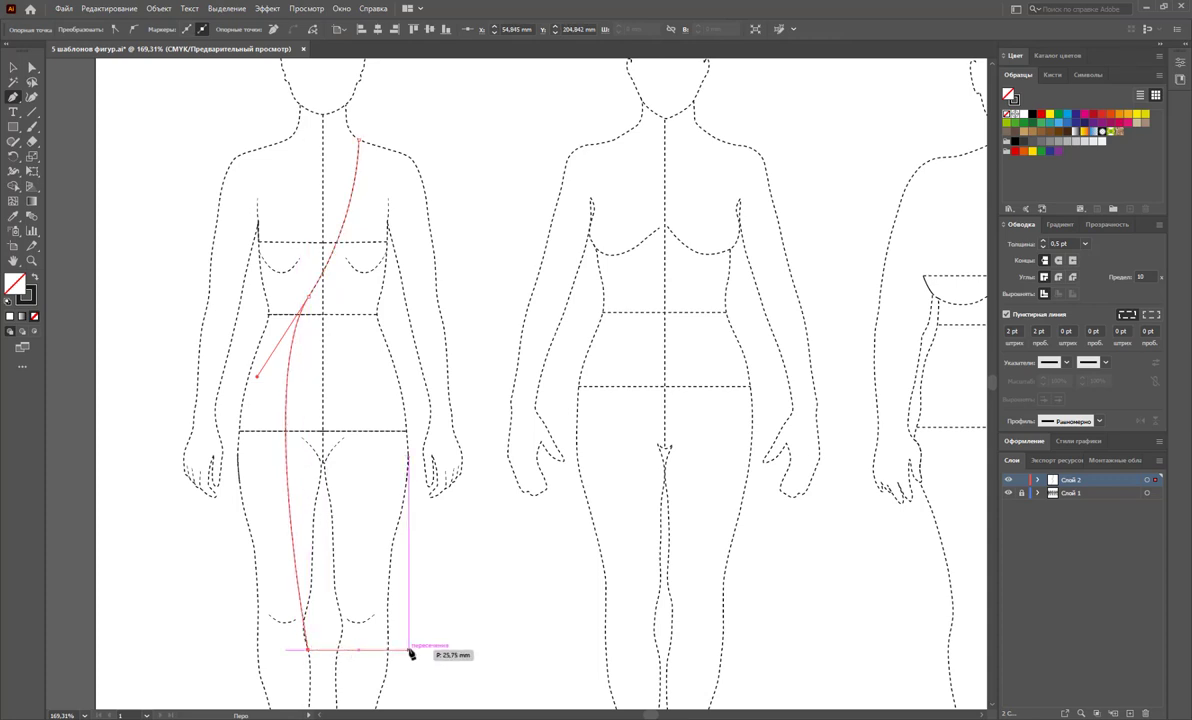
drag(407, 649, 413, 635)
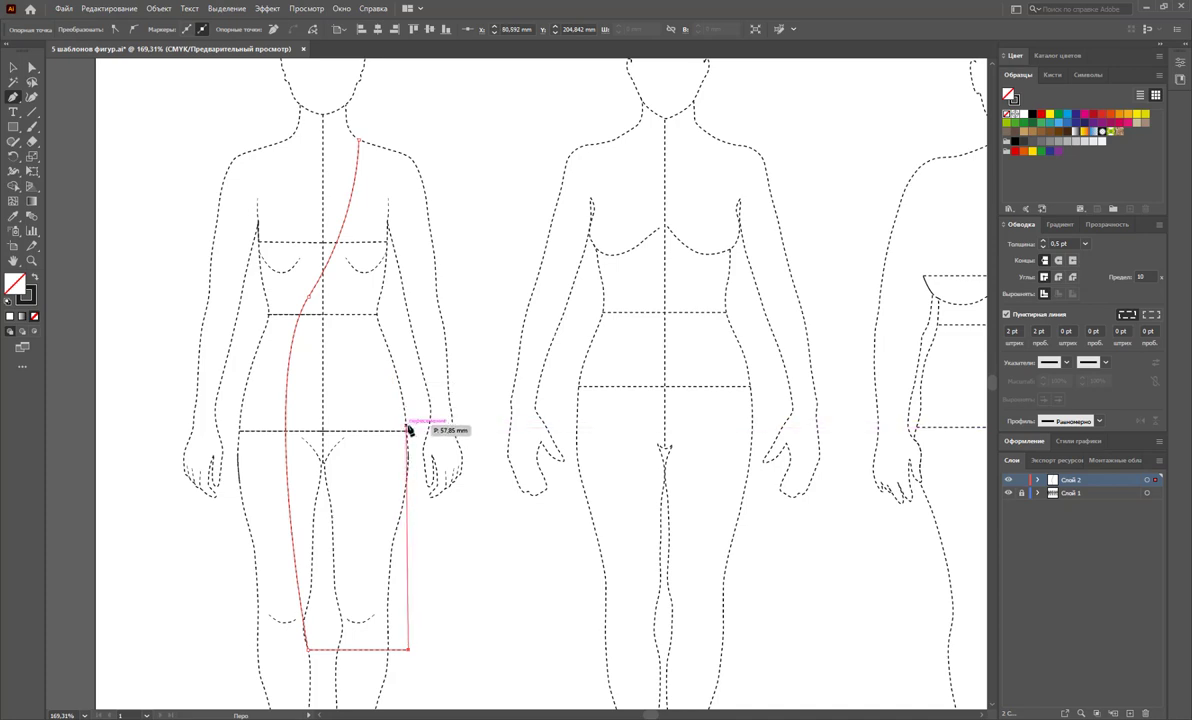
Continue up the side seam through hip, waist and armpit, add the short sleeve, and close the outline
drag(406, 428, 391, 362)
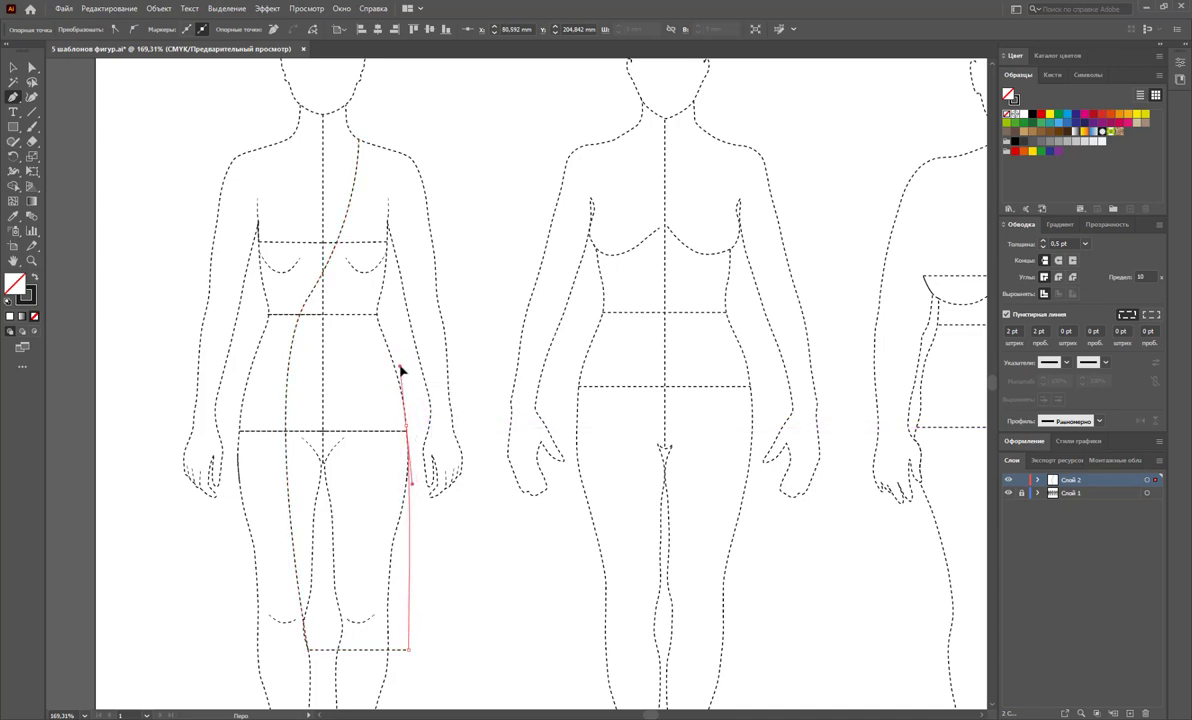
click(396, 368)
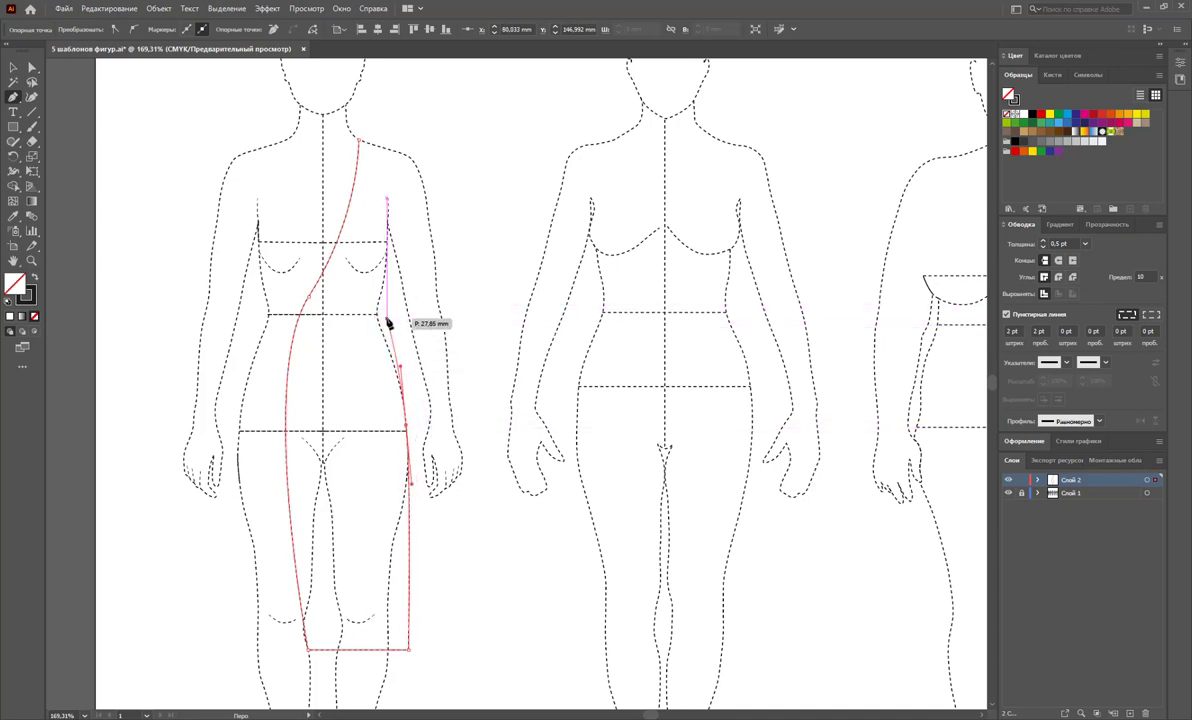
click(391, 318)
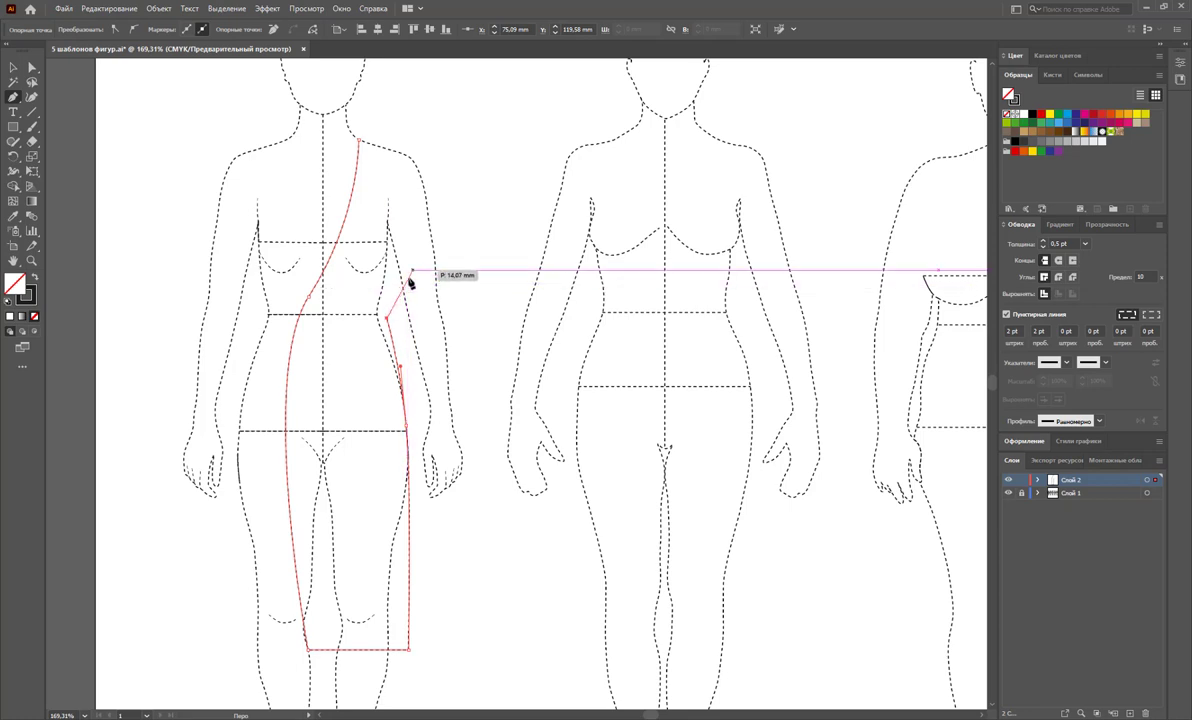
drag(389, 270, 395, 286)
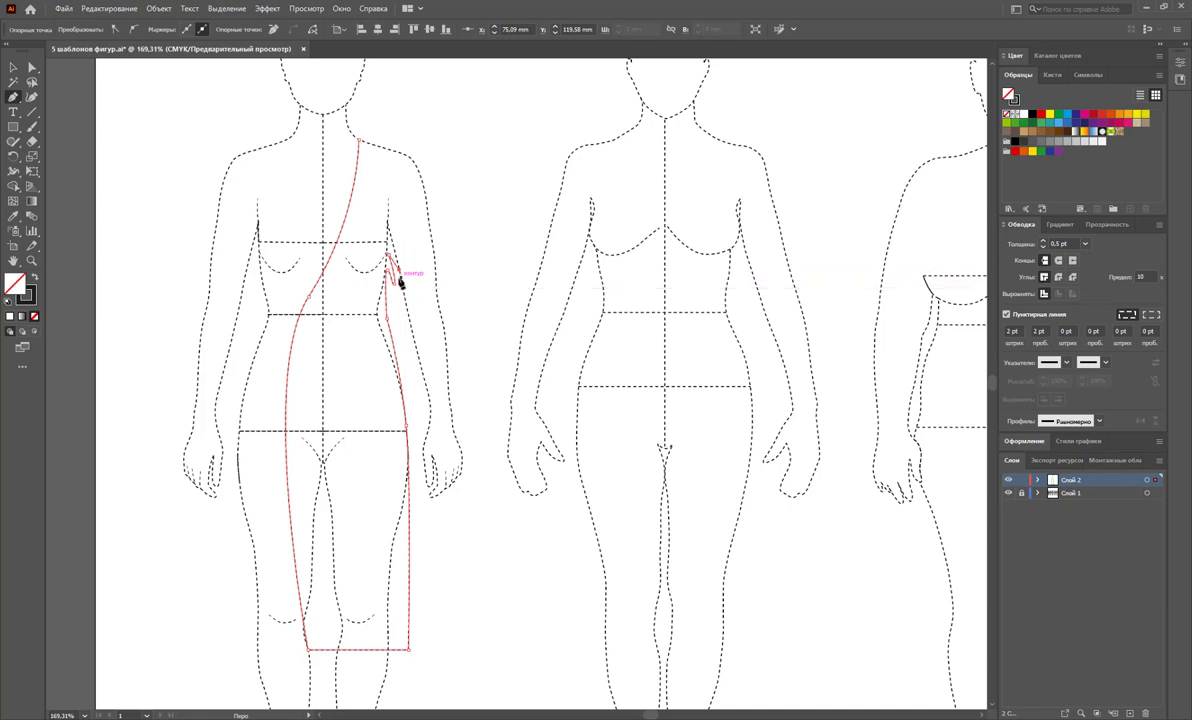
click(451, 258)
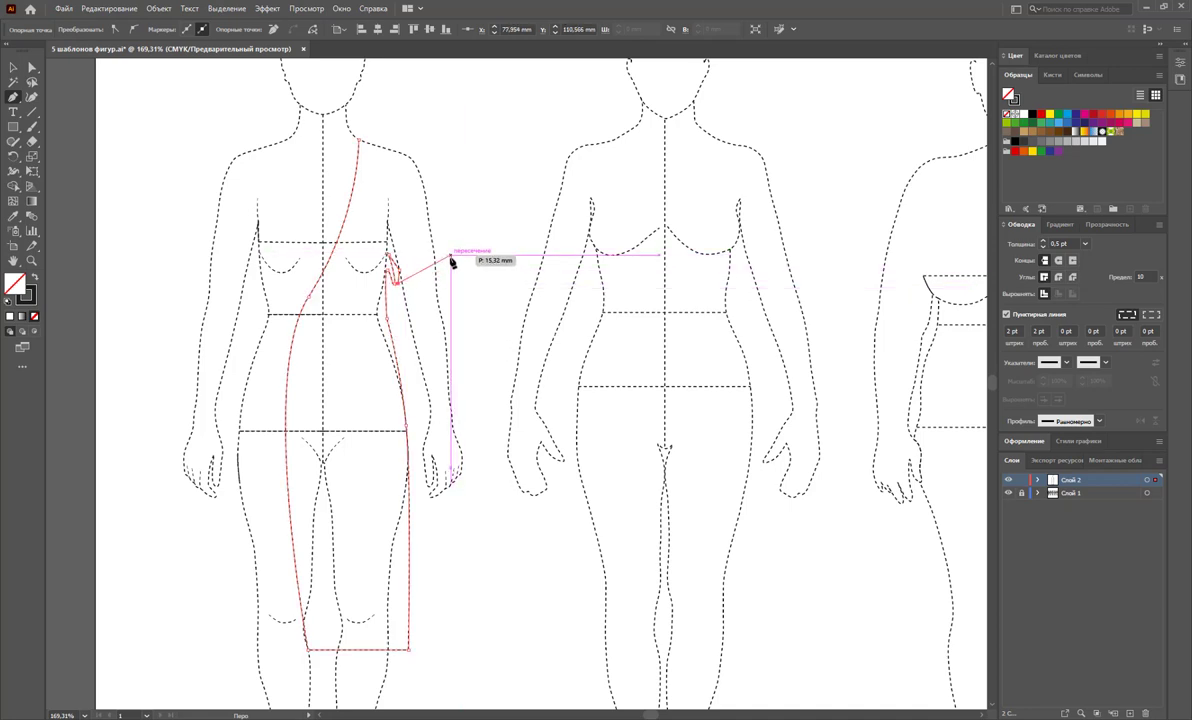
click(403, 150)
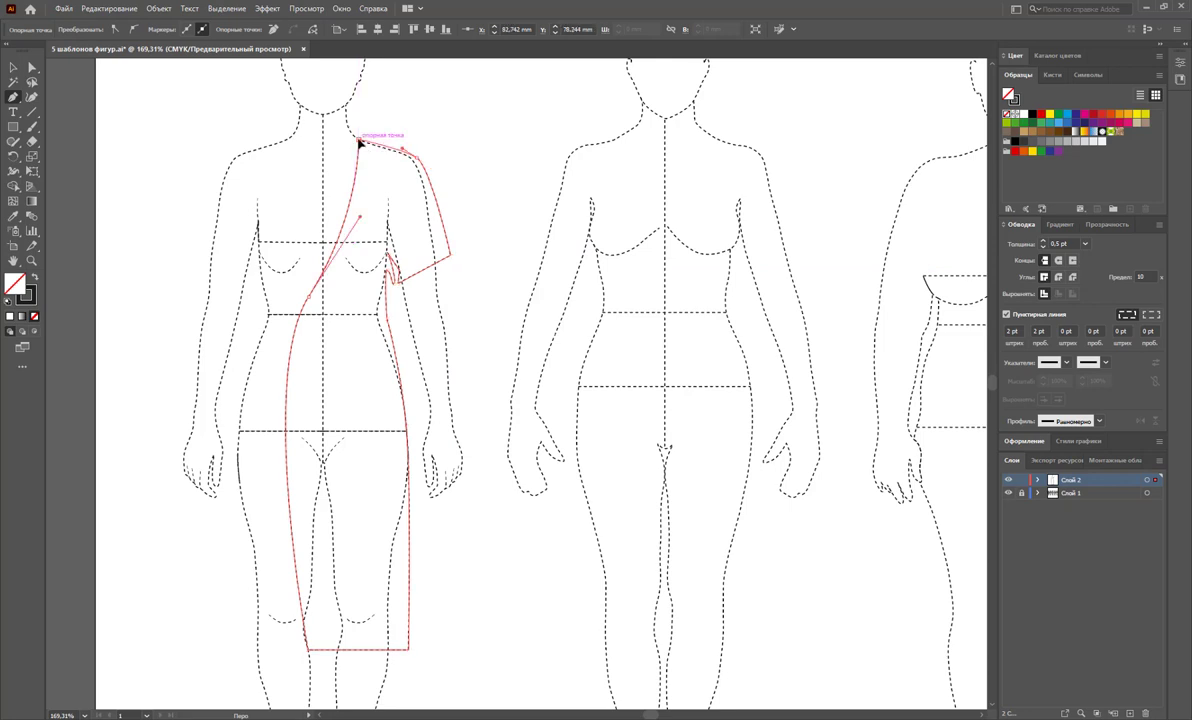
click(358, 142)
click(15, 69)
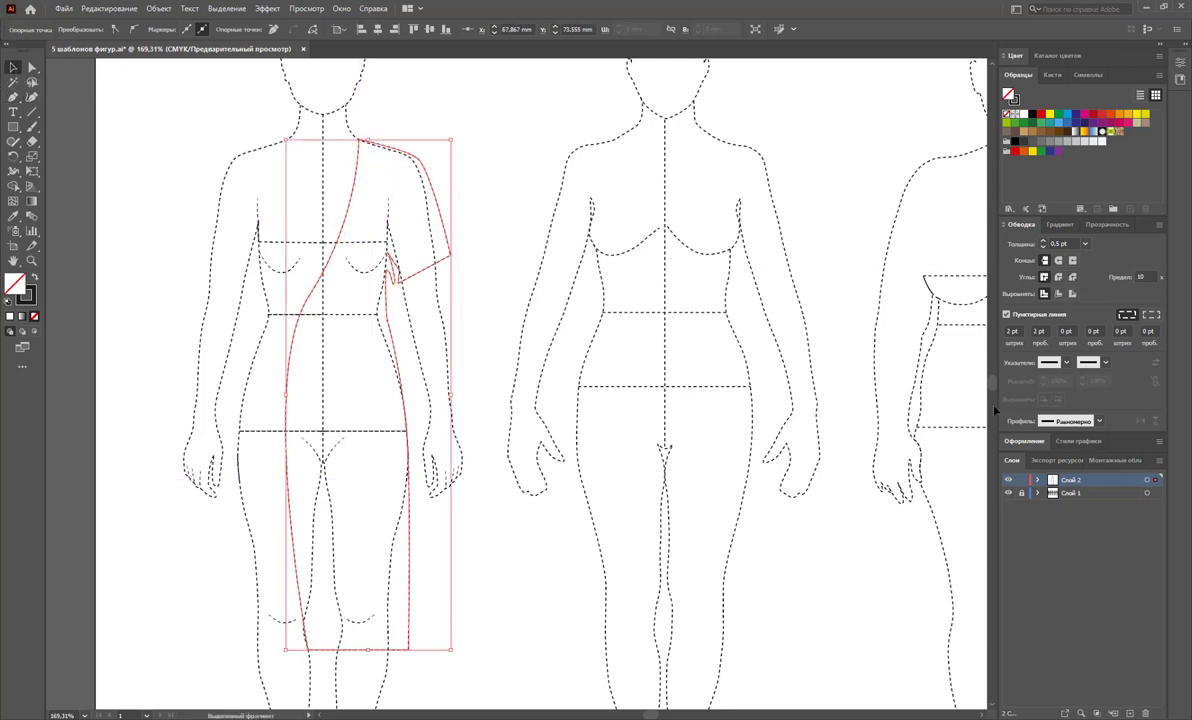
Make the dress outline a solid line and smooth its wrap curve at the waist and chest
click(1005, 314)
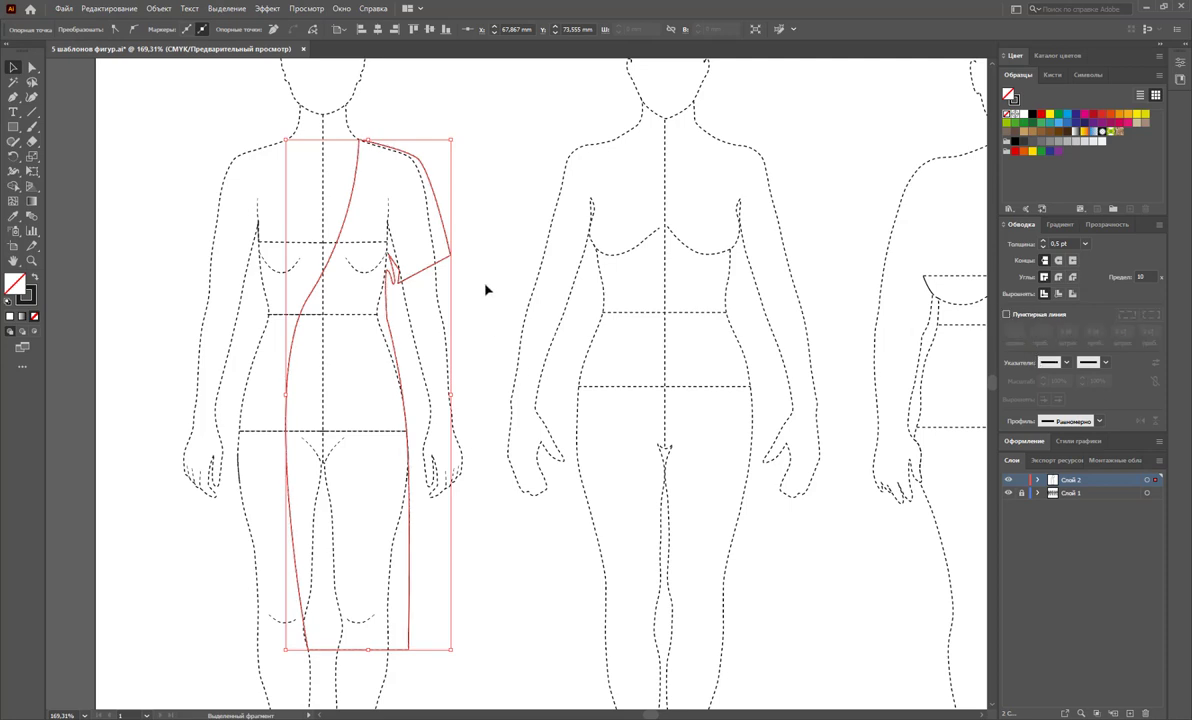
click(492, 287)
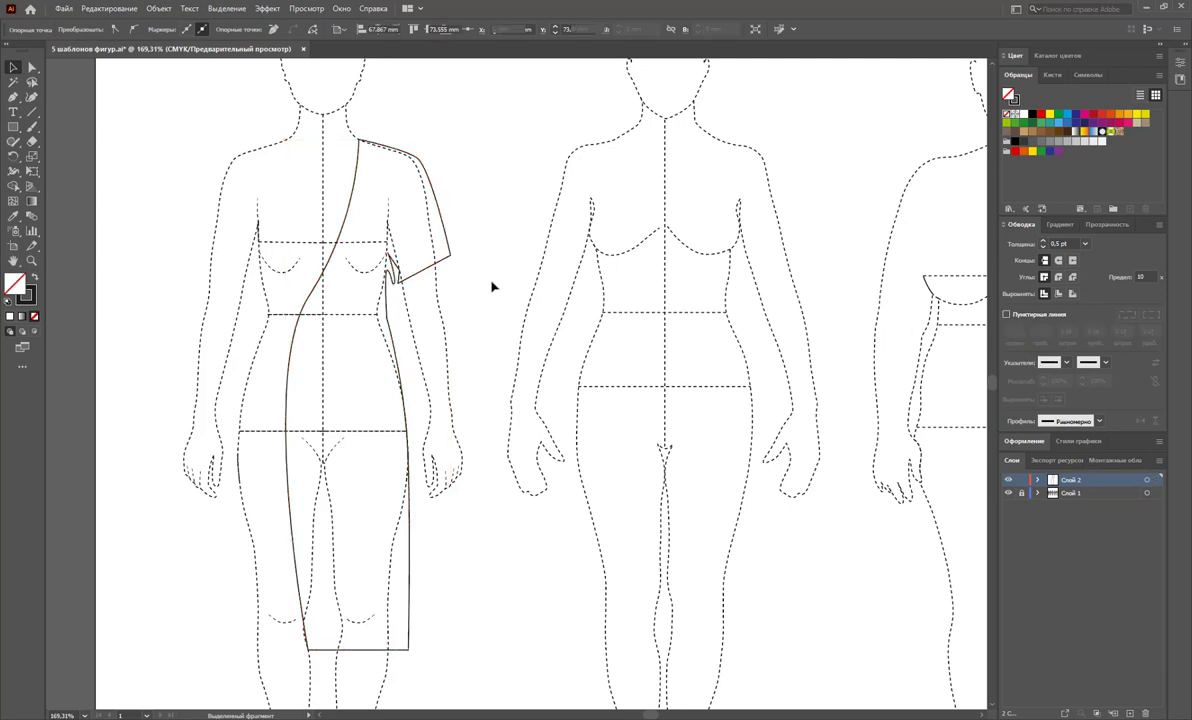
click(289, 365)
key(a)
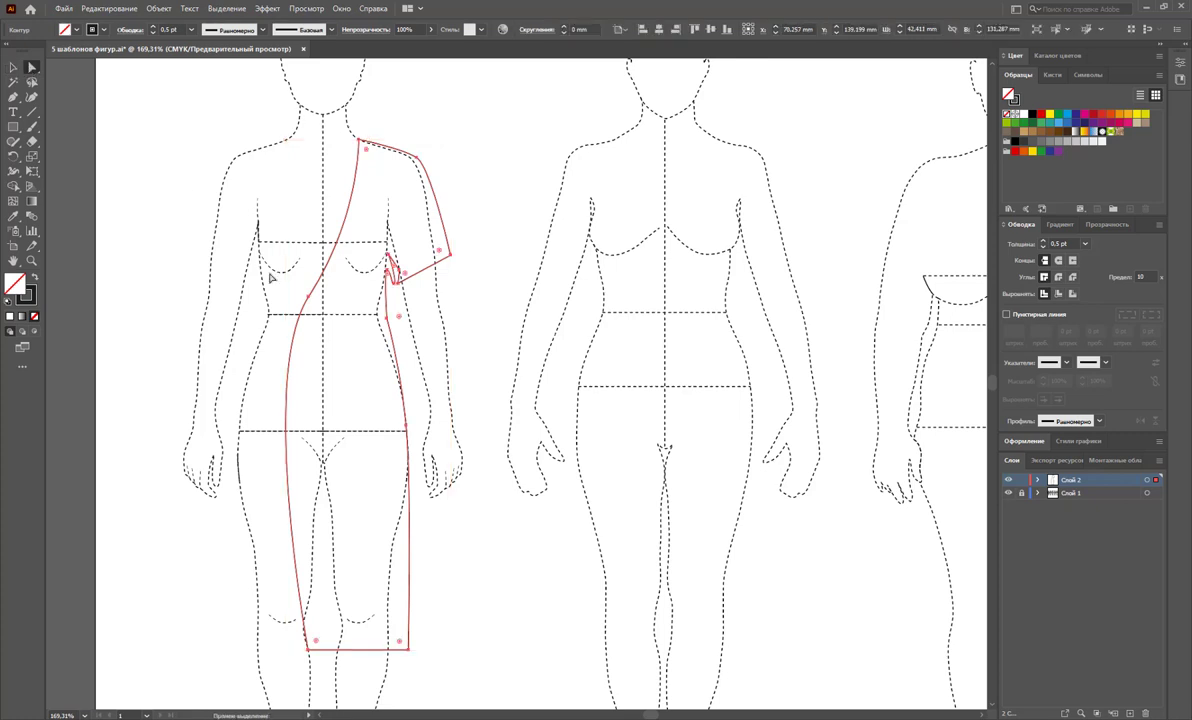
drag(311, 298, 281, 325)
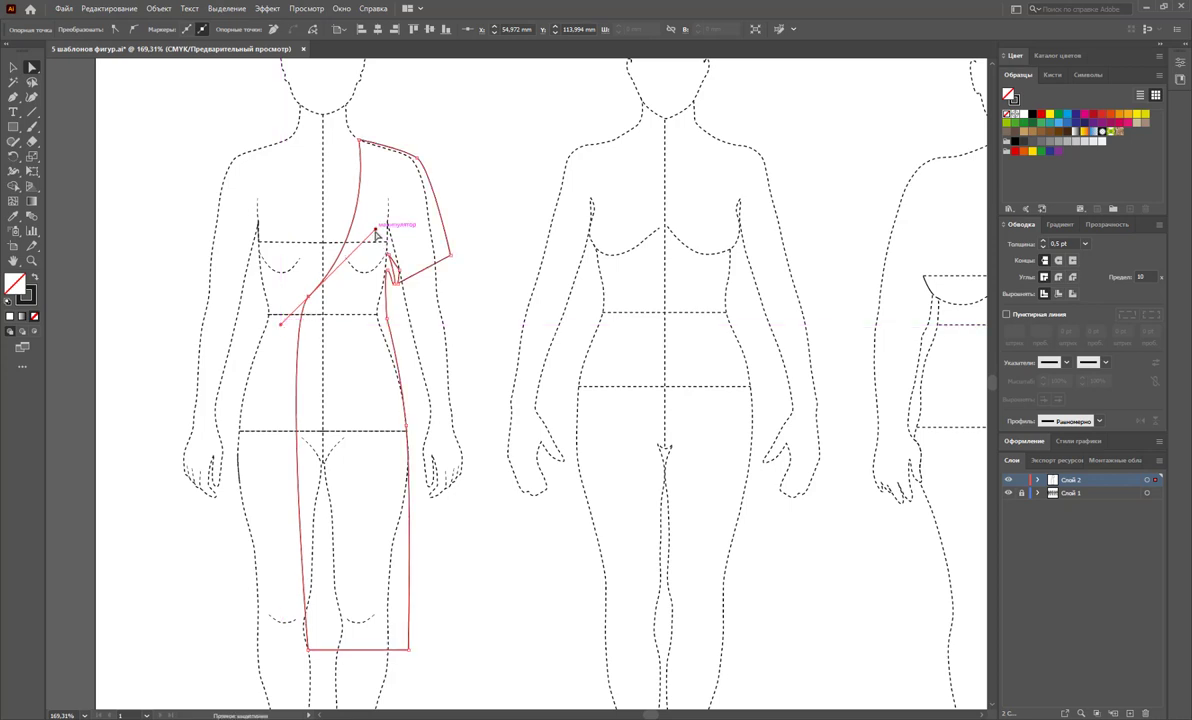
drag(376, 231, 359, 238)
click(437, 298)
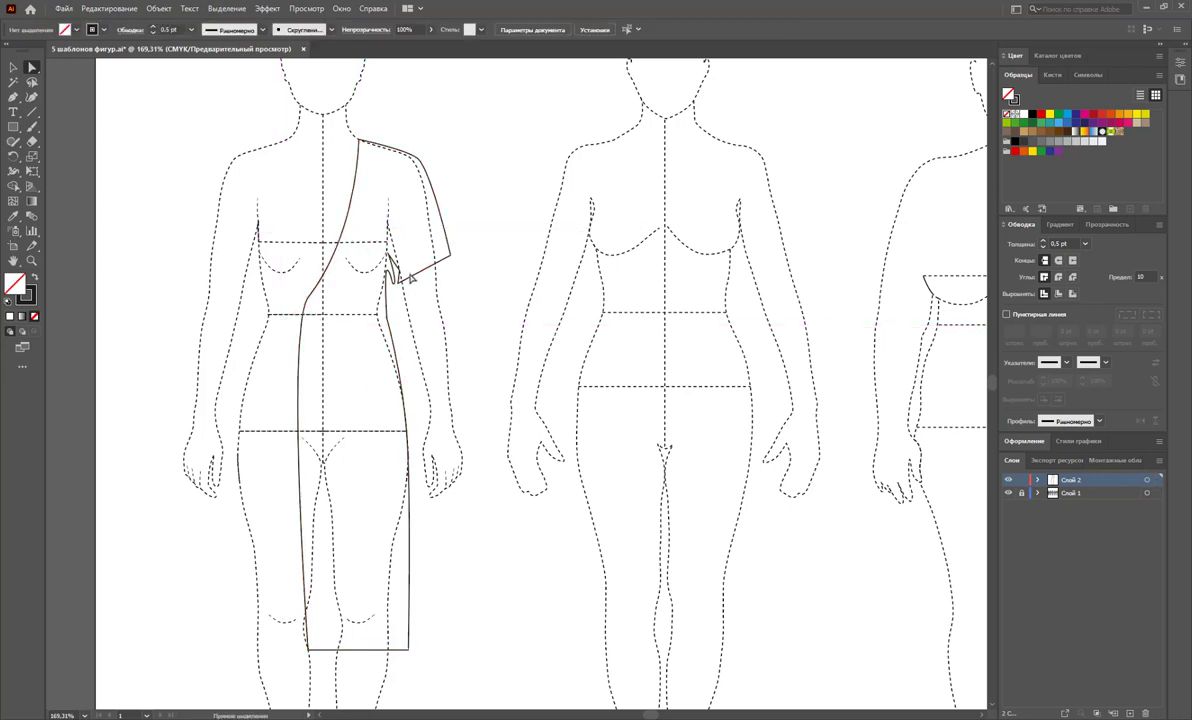
click(408, 276)
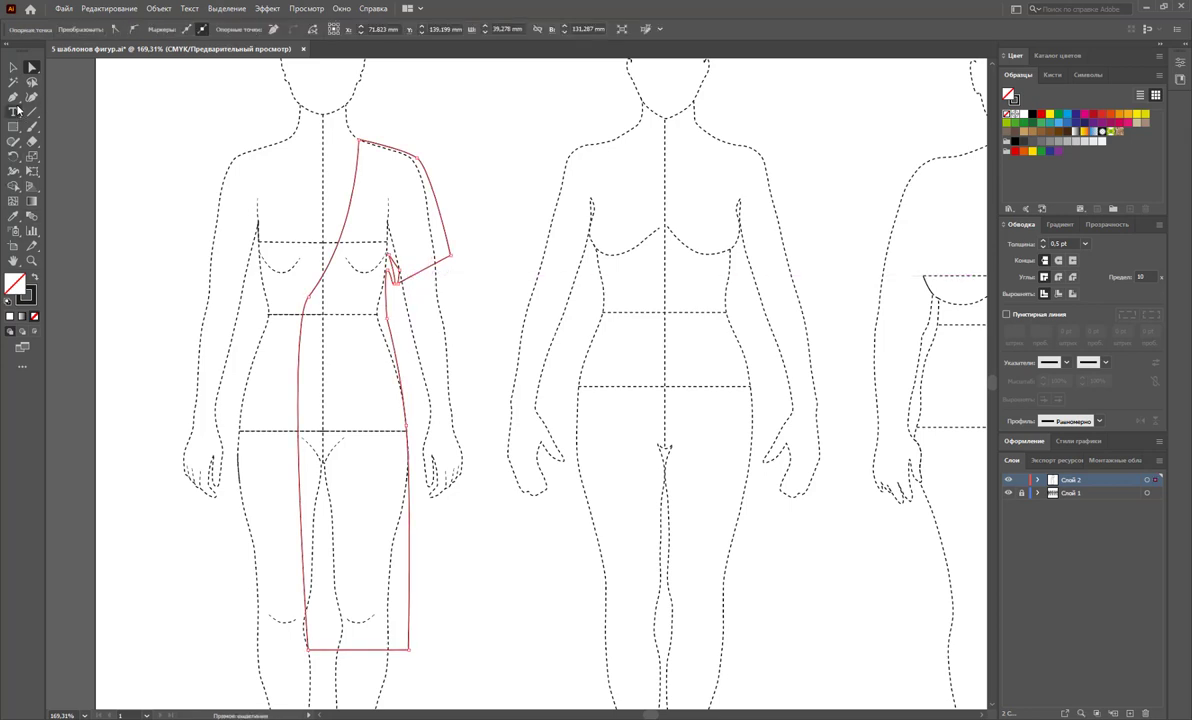
Delete the extra anchor points at the underarm with the Delete Anchor Point tool
click(13, 97)
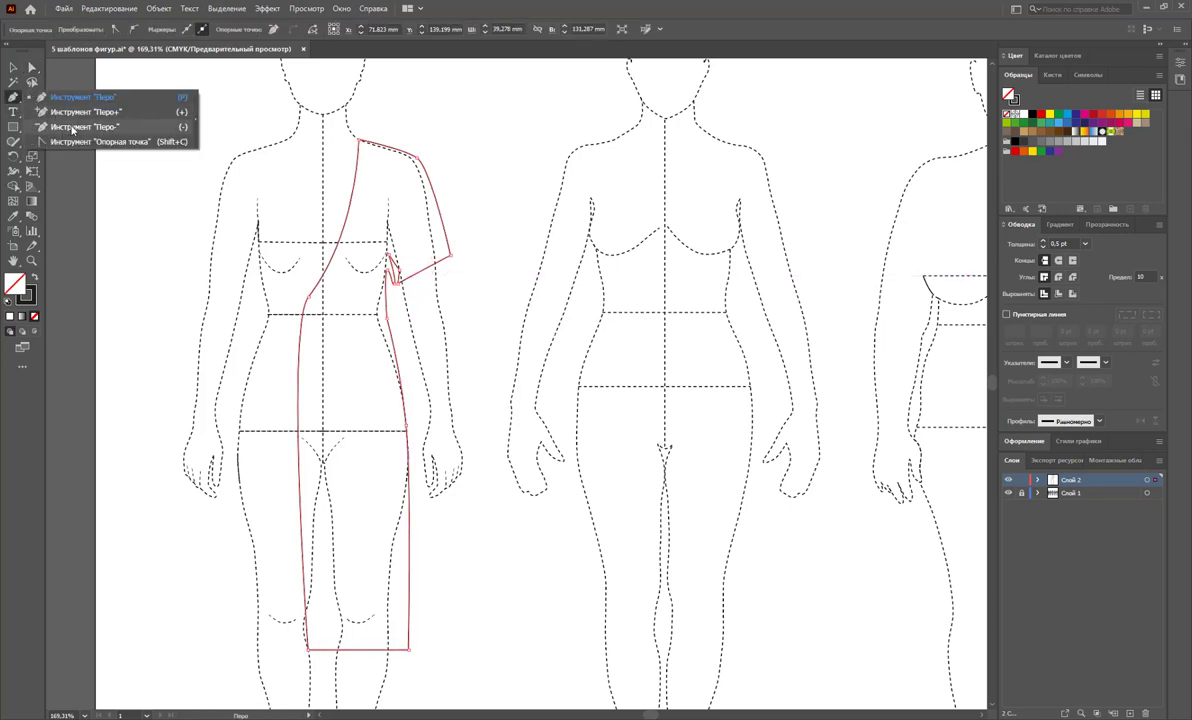
click(72, 128)
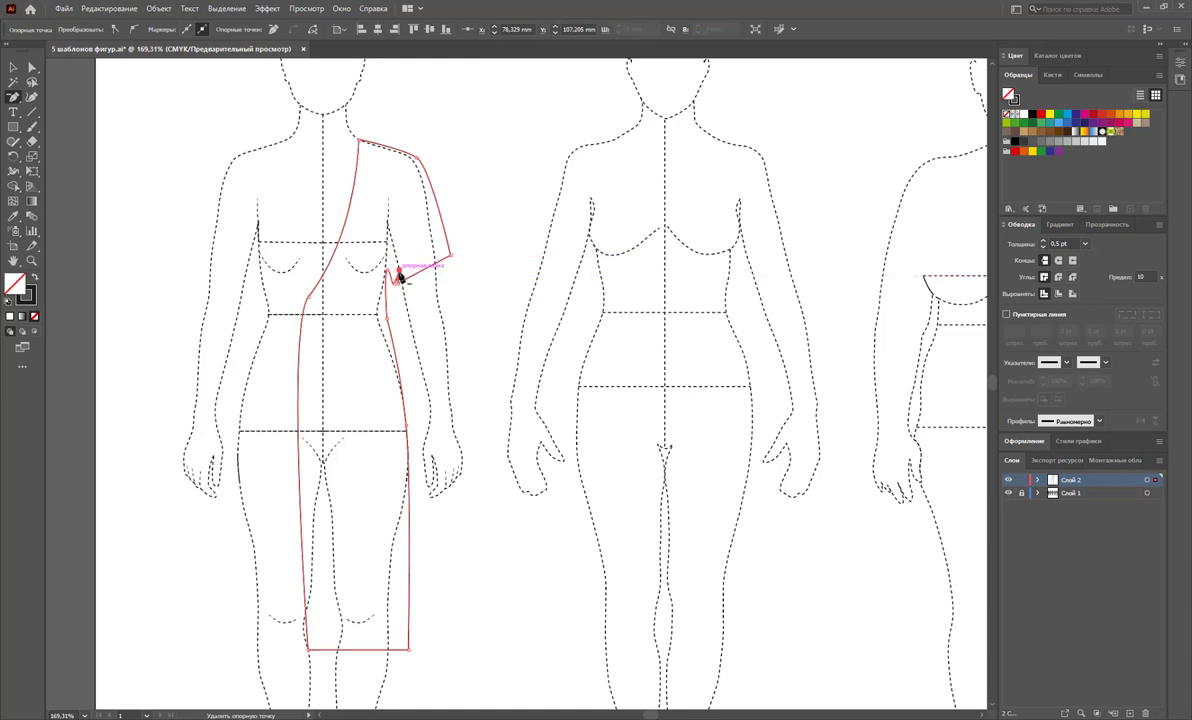
click(397, 274)
click(15, 68)
click(510, 341)
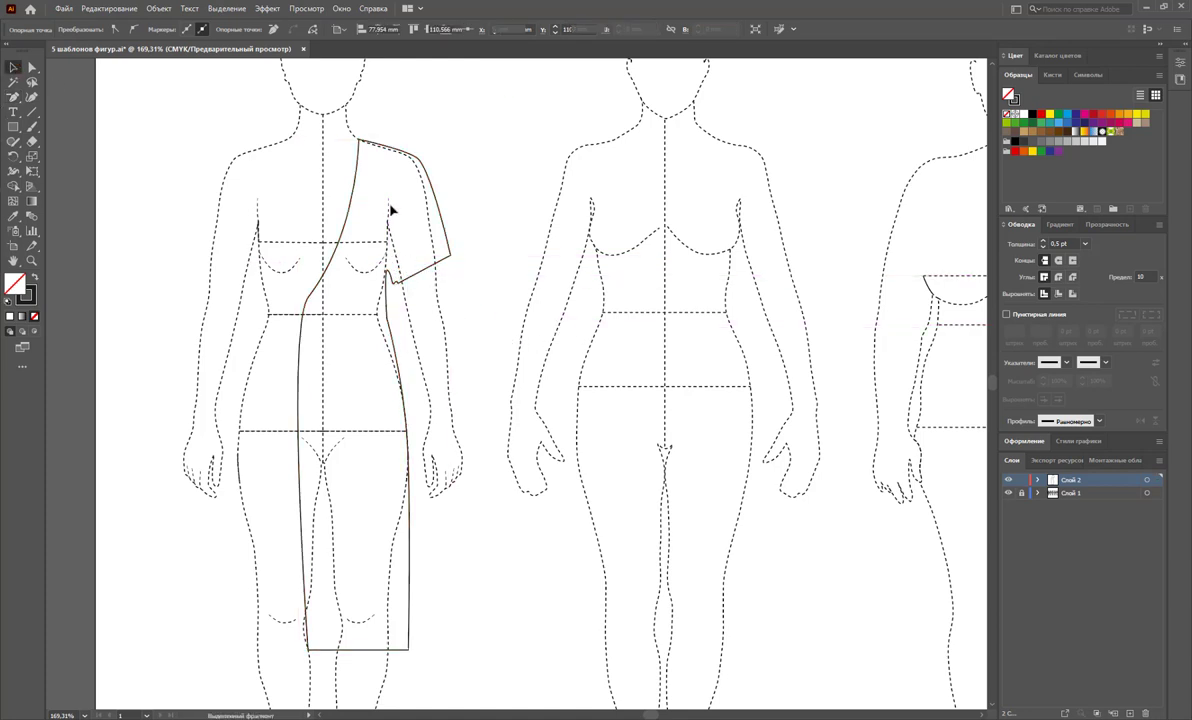
click(404, 274)
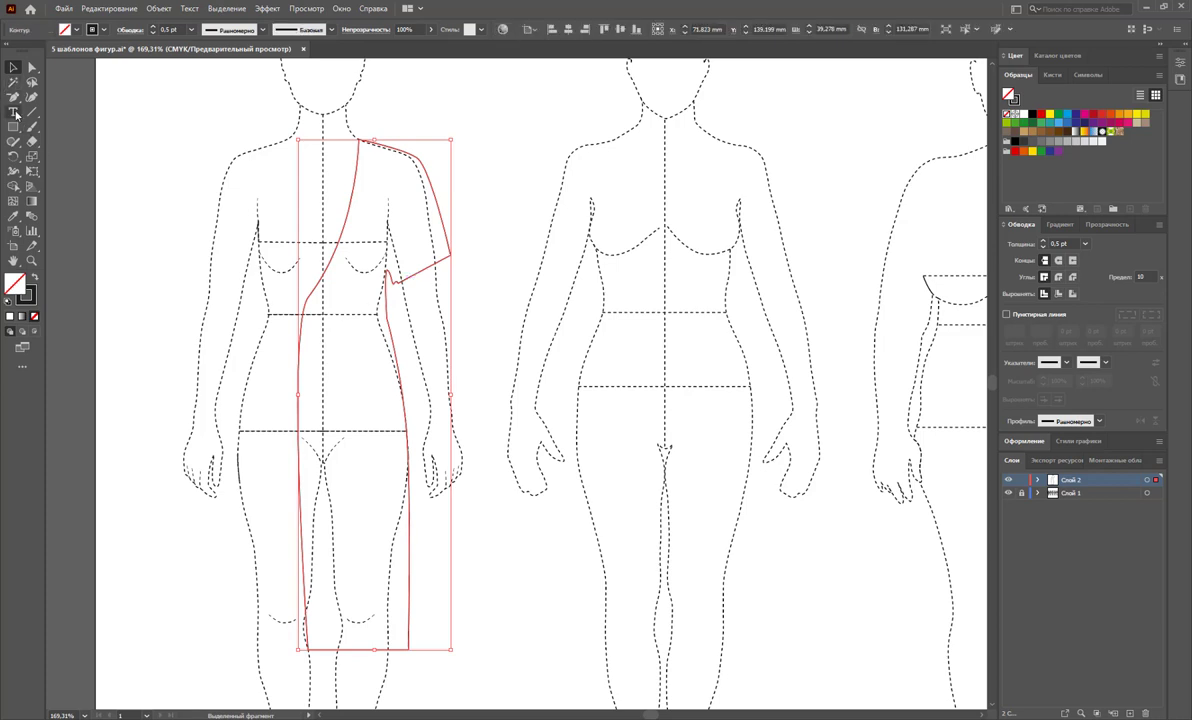
click(13, 97)
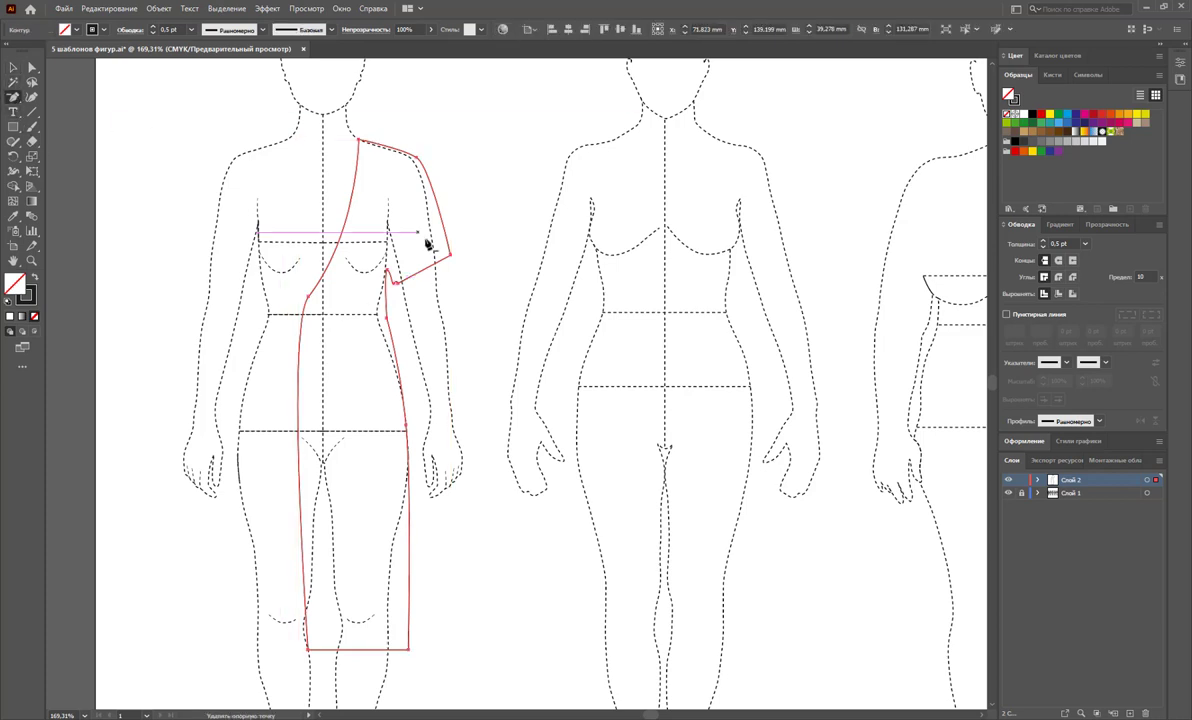
click(394, 284)
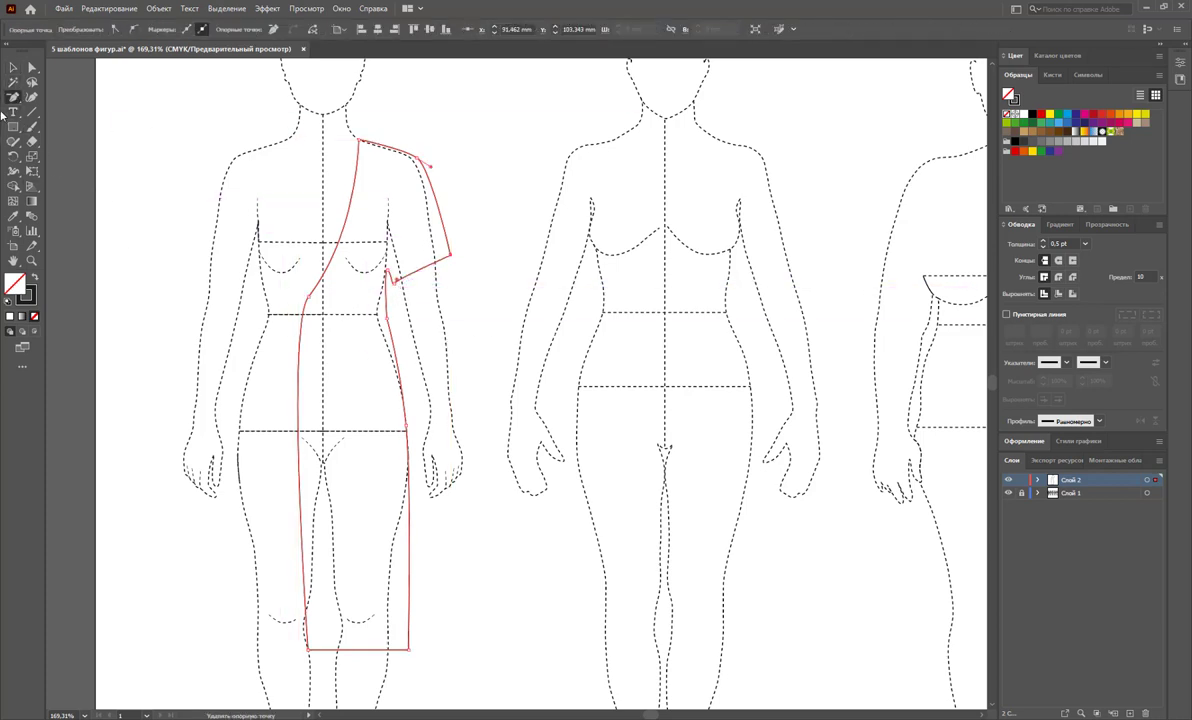
click(13, 67)
click(500, 322)
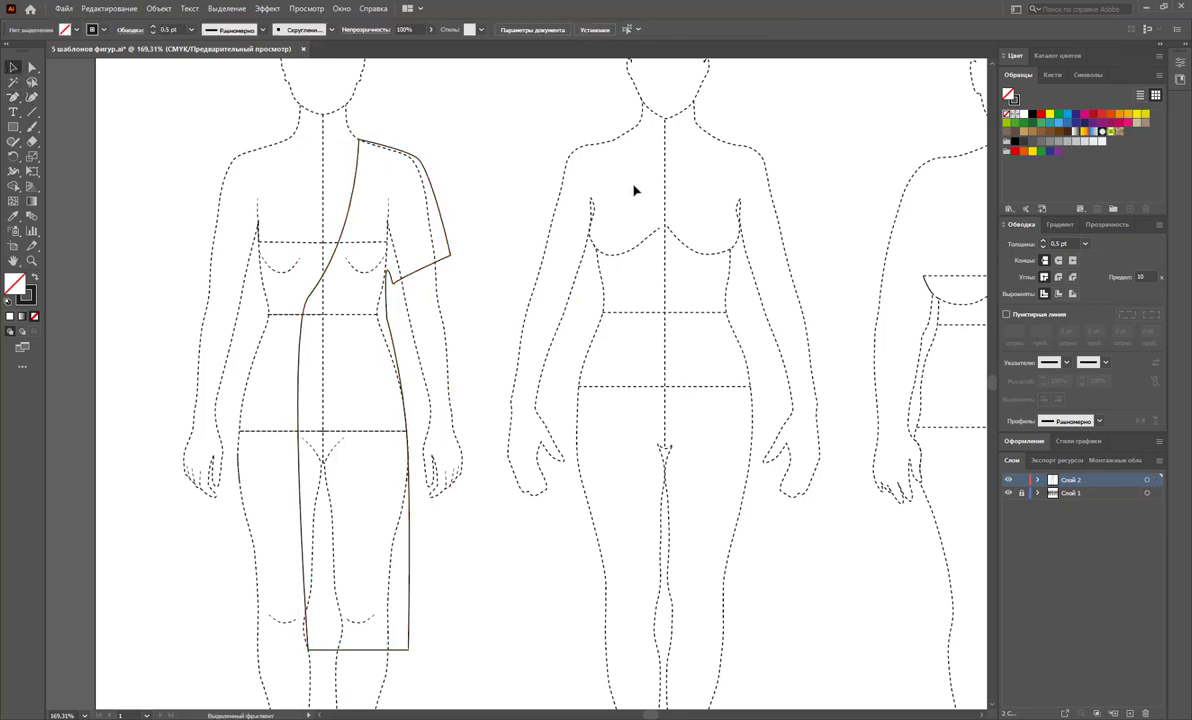
click(397, 355)
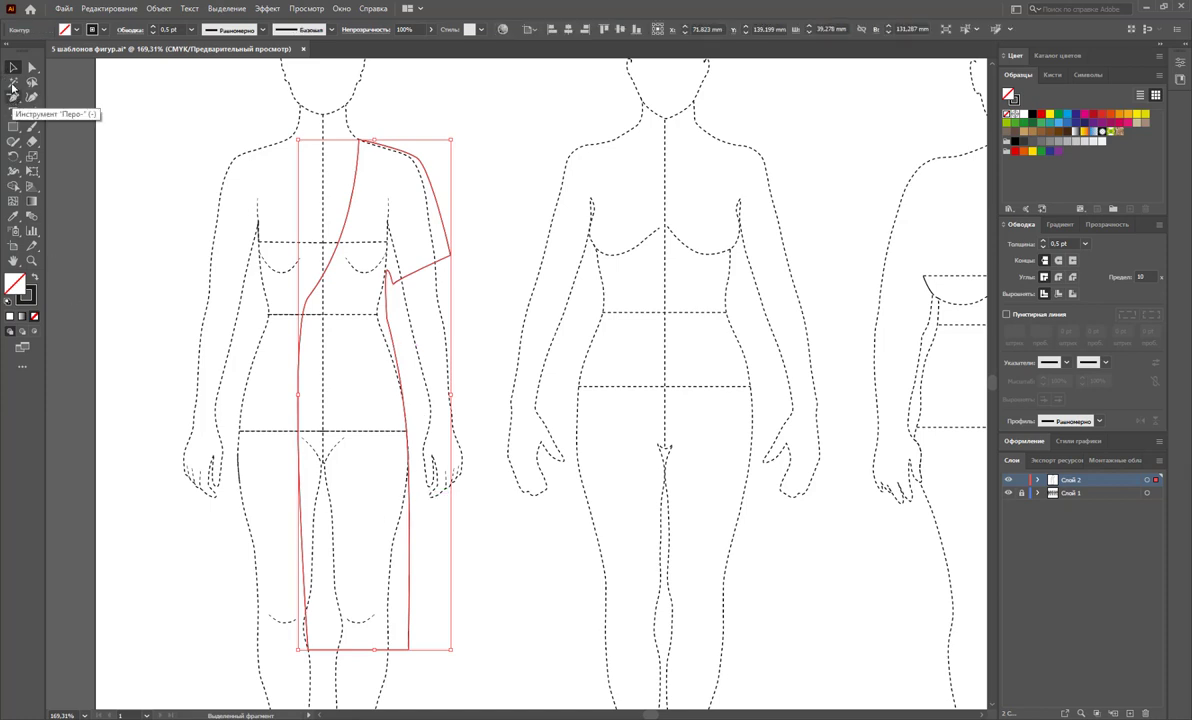
Pull the side seam's hip anchor outward and its waist anchor inward
click(31, 67)
drag(407, 427, 413, 426)
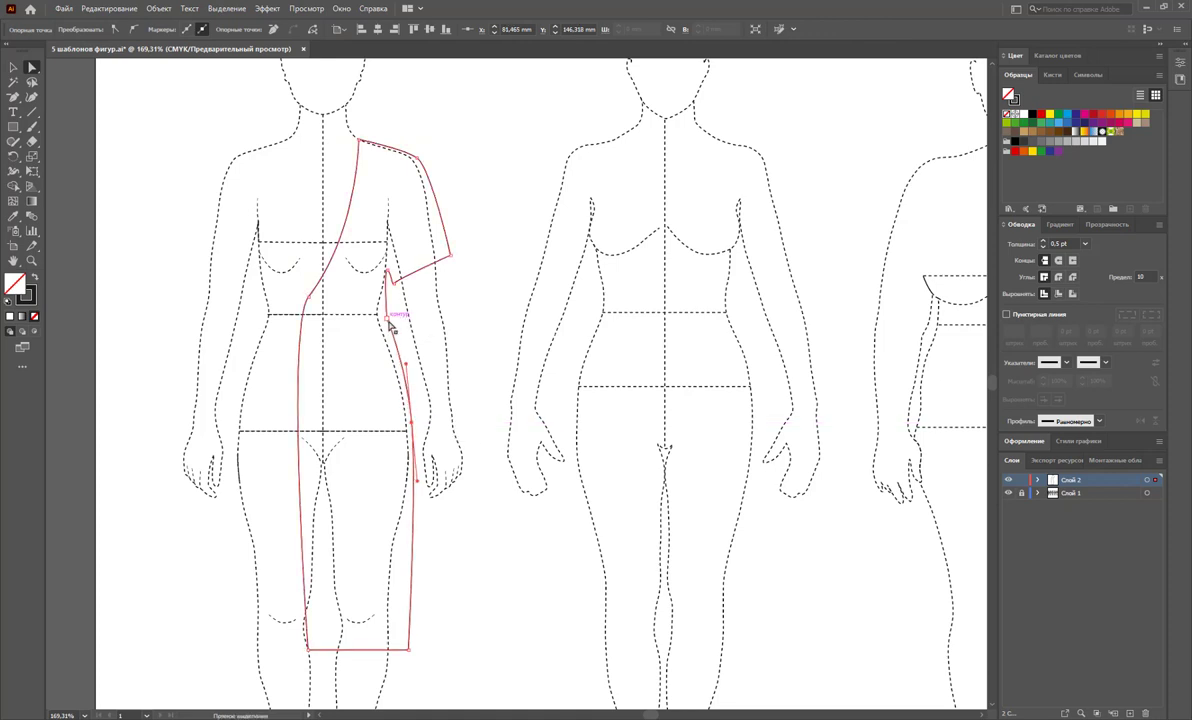
drag(387, 315, 381, 316)
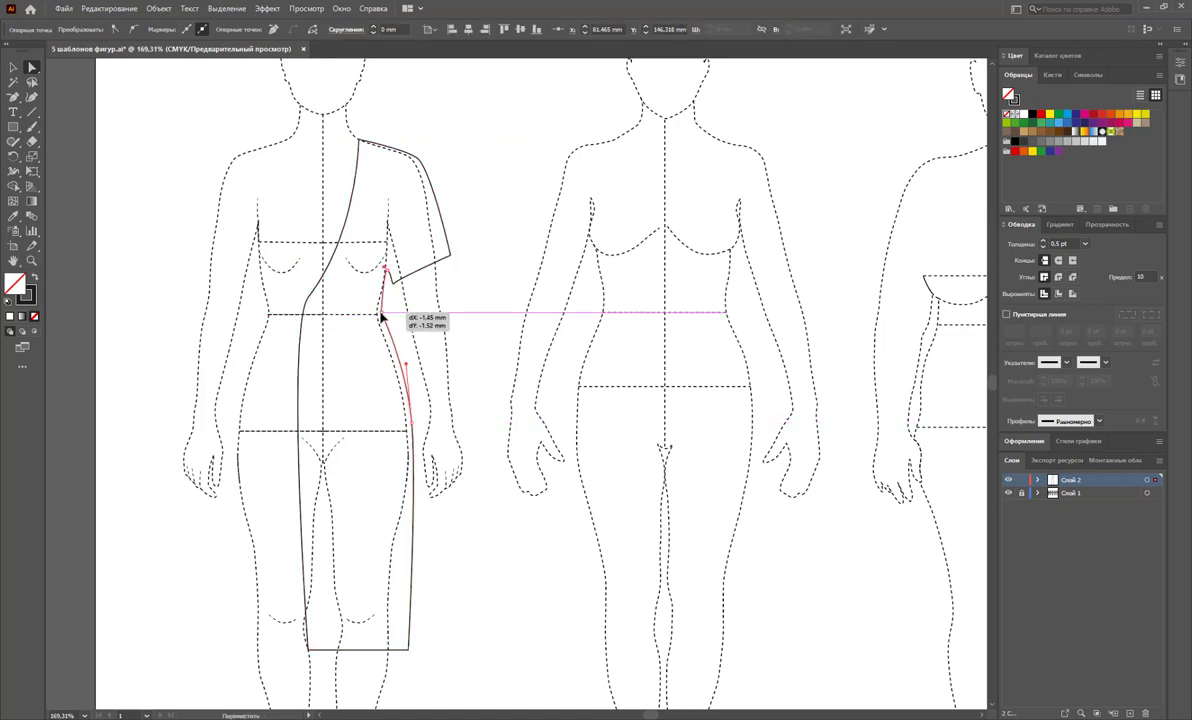
drag(381, 316, 383, 317)
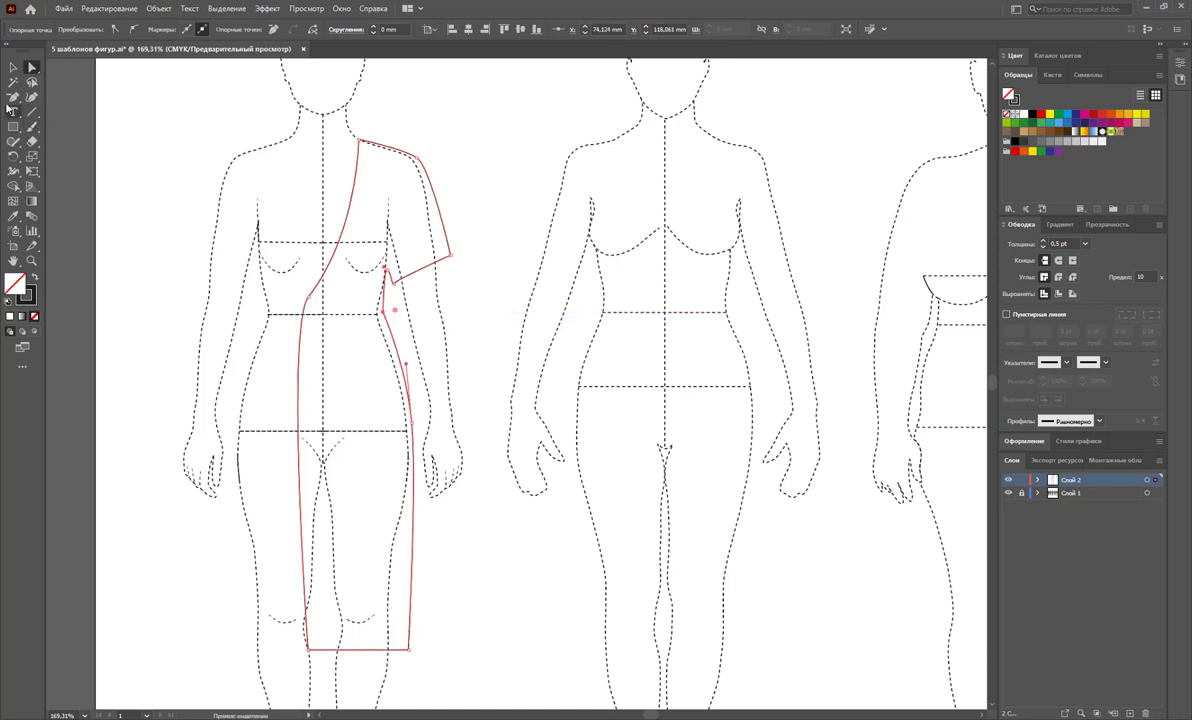
Convert the waist anchors and pull out smooth handles to curve the waist
click(13, 97)
click(100, 141)
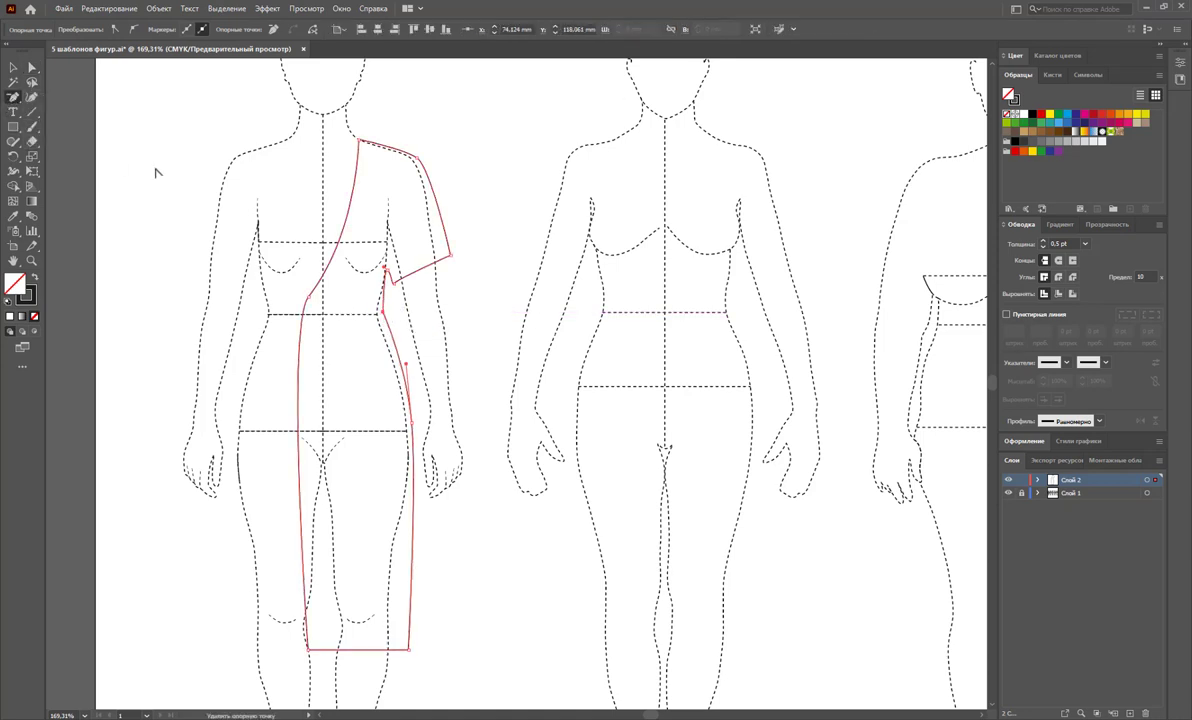
click(386, 270)
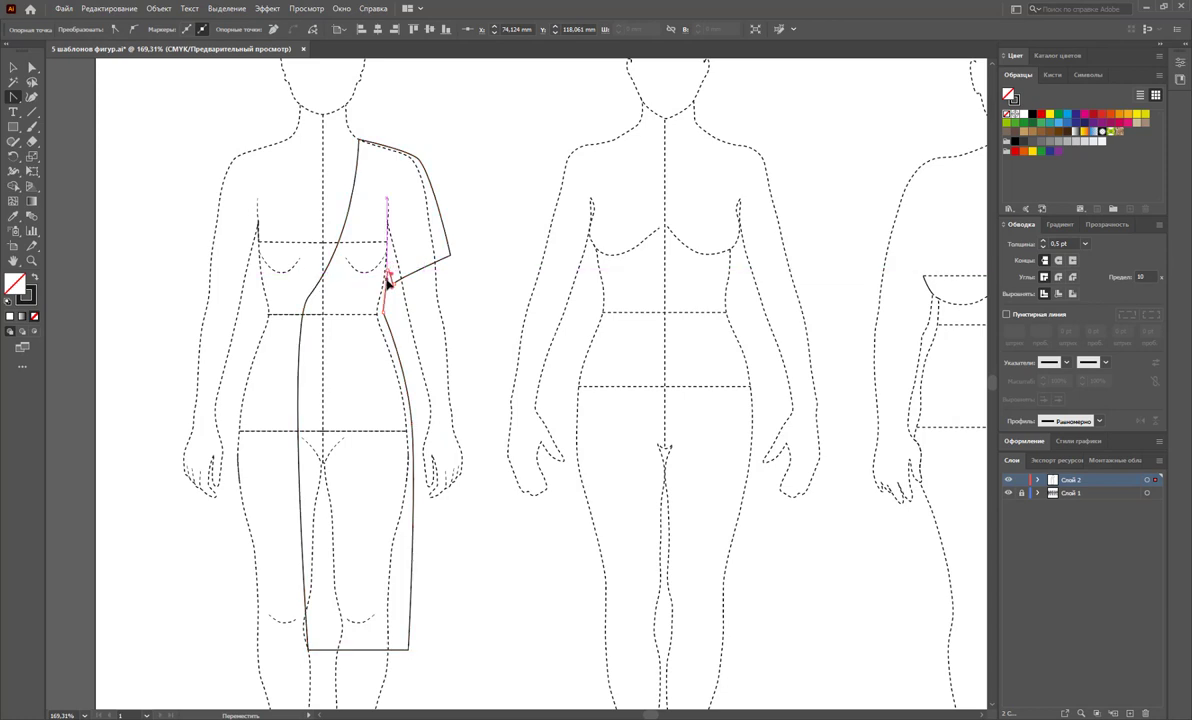
click(384, 306)
drag(383, 313, 386, 311)
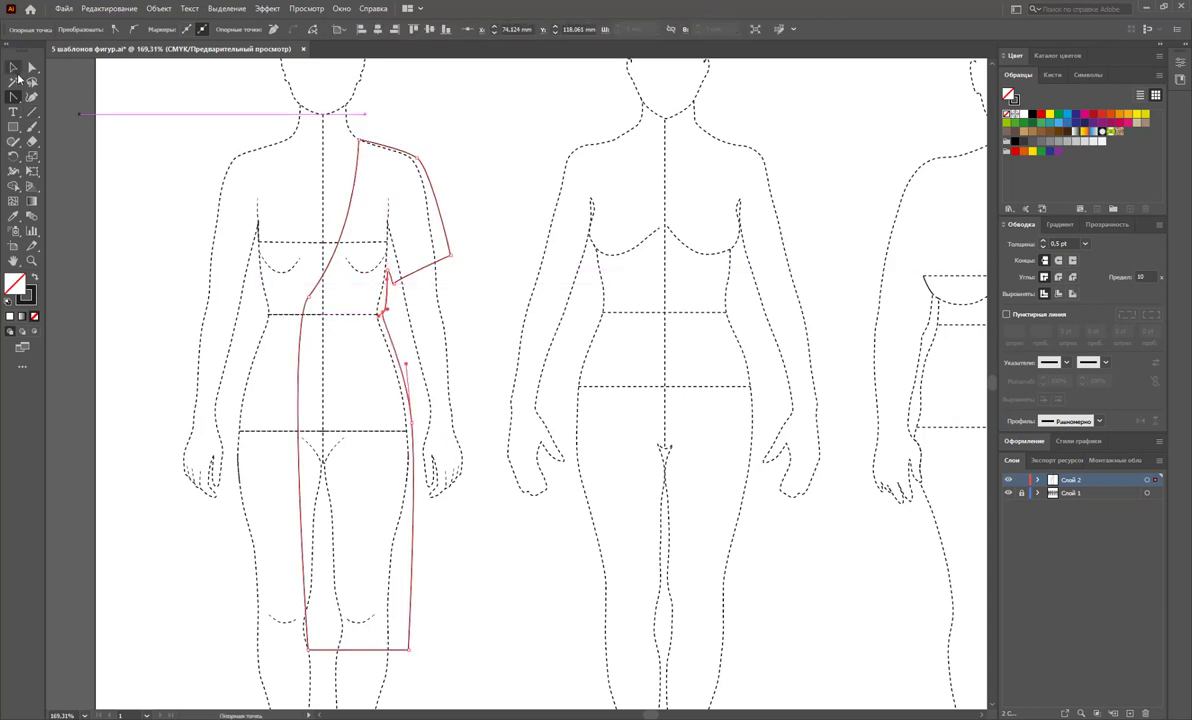
click(31, 68)
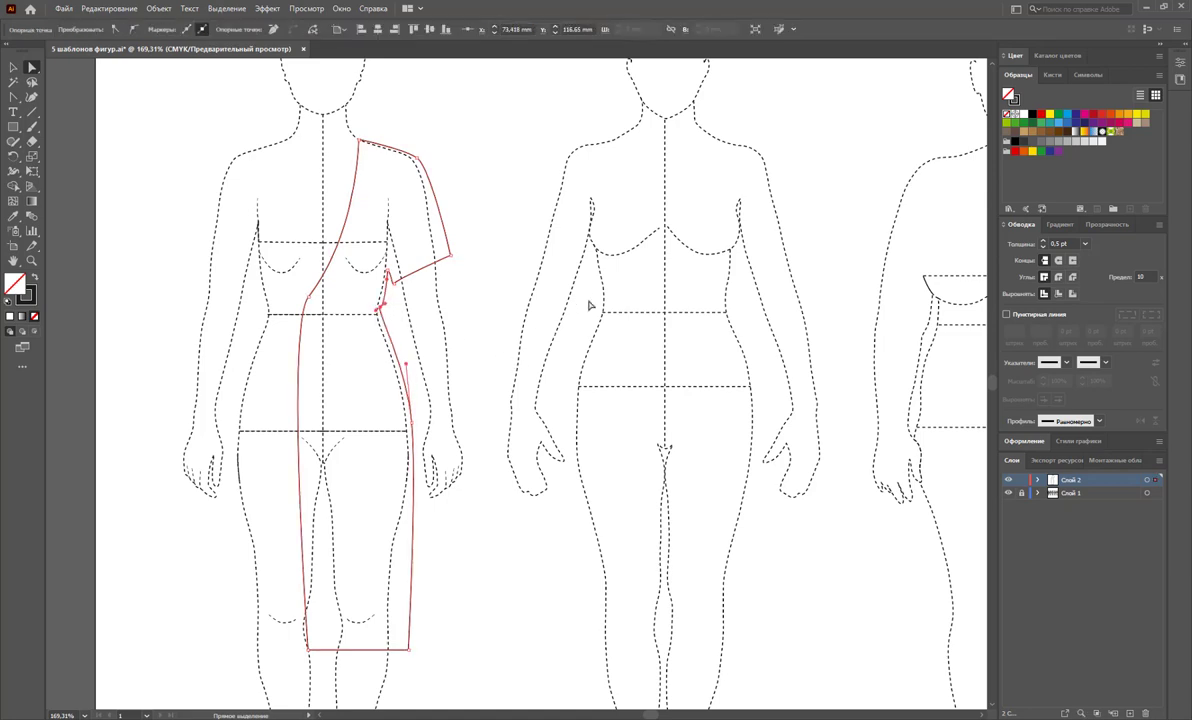
click(489, 344)
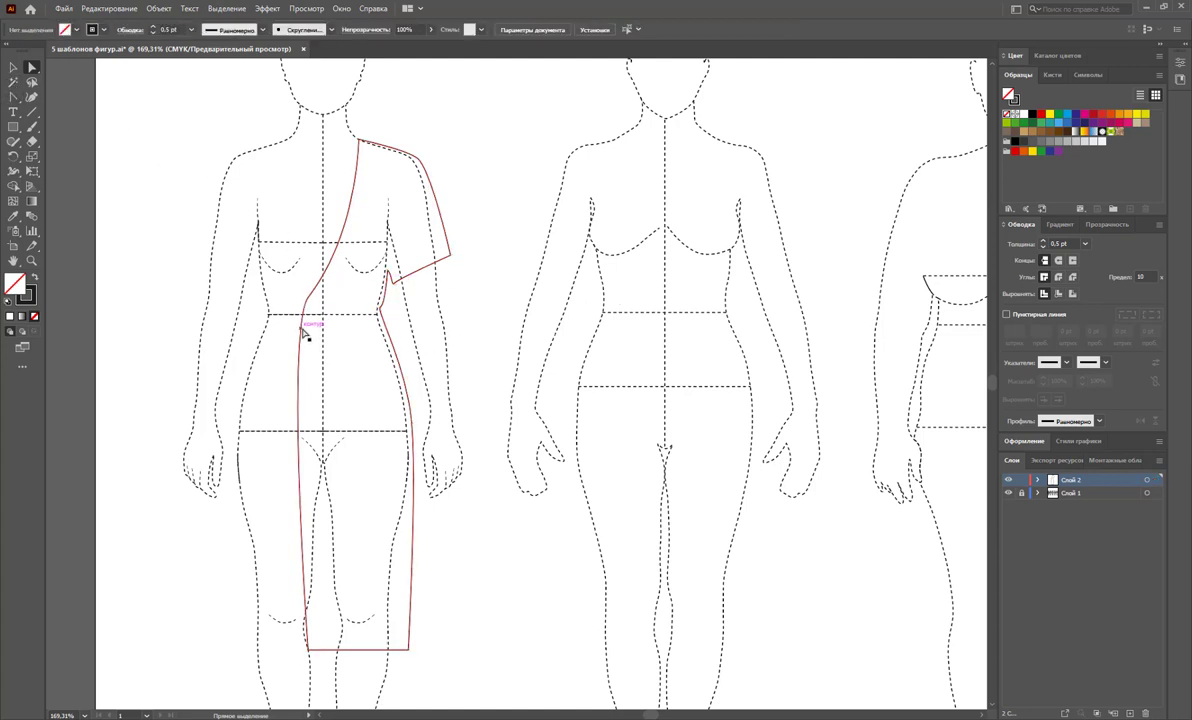
click(13, 67)
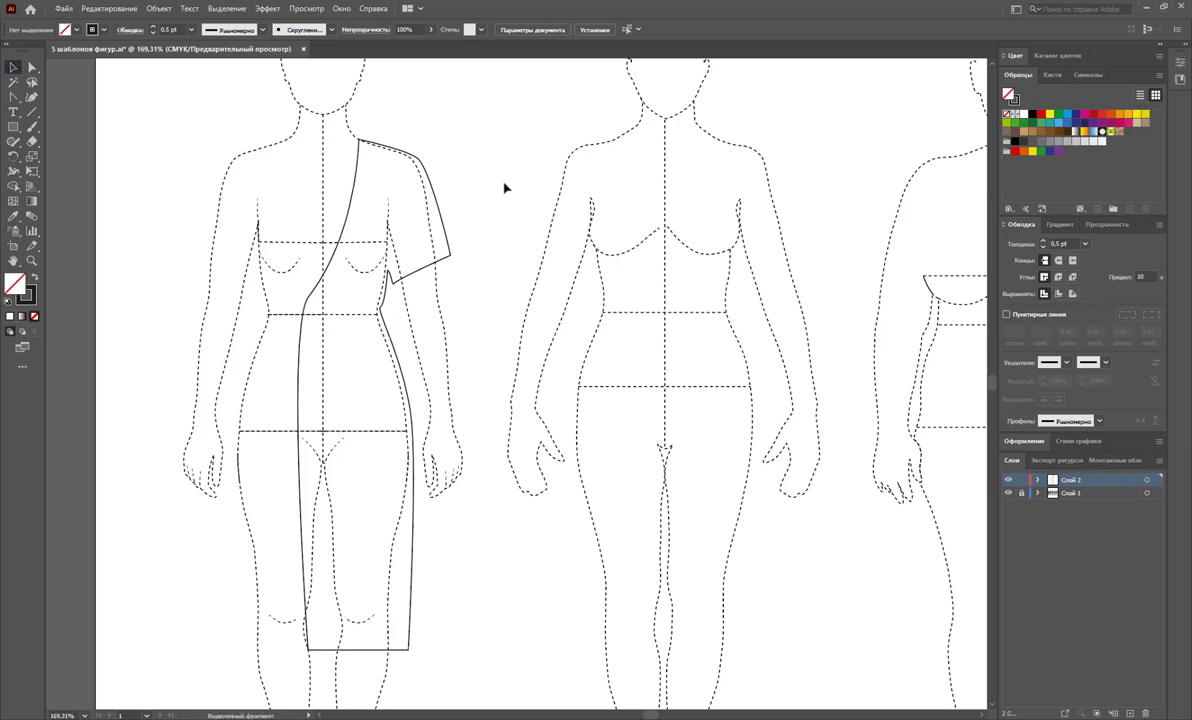
Duplicate the dress outline onto the second figure and open the Pathfinder panel, moved aside
drag(318, 288, 529, 278)
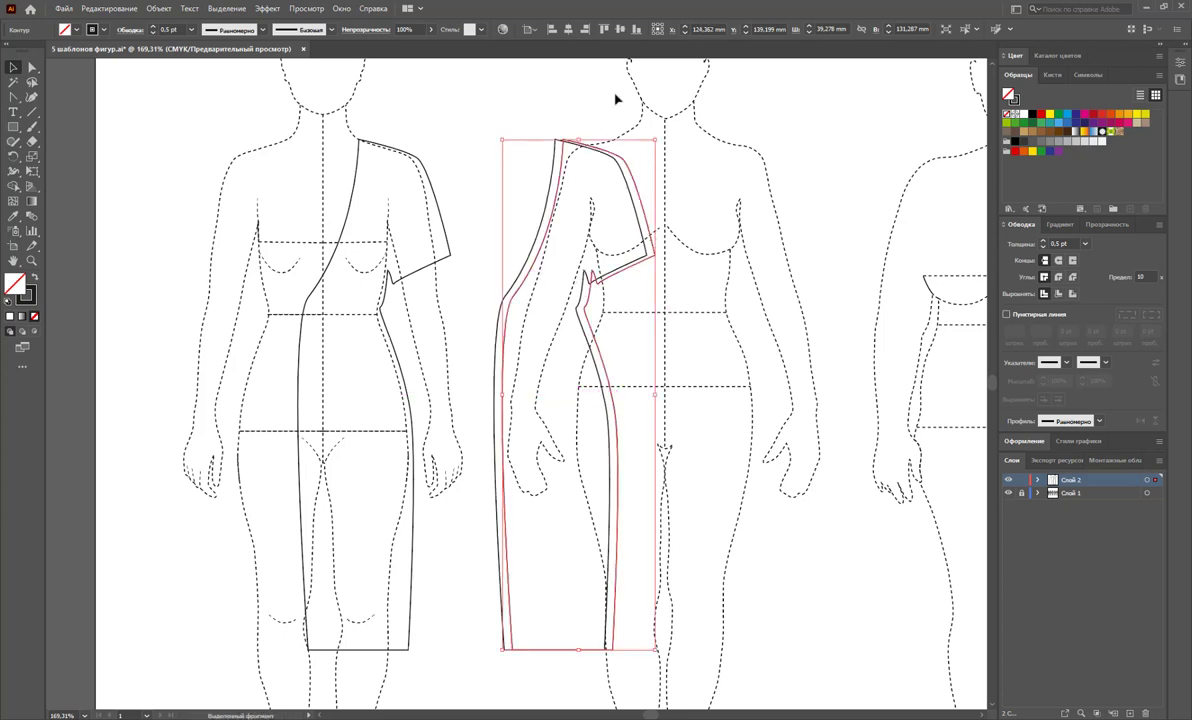
click(591, 111)
click(341, 9)
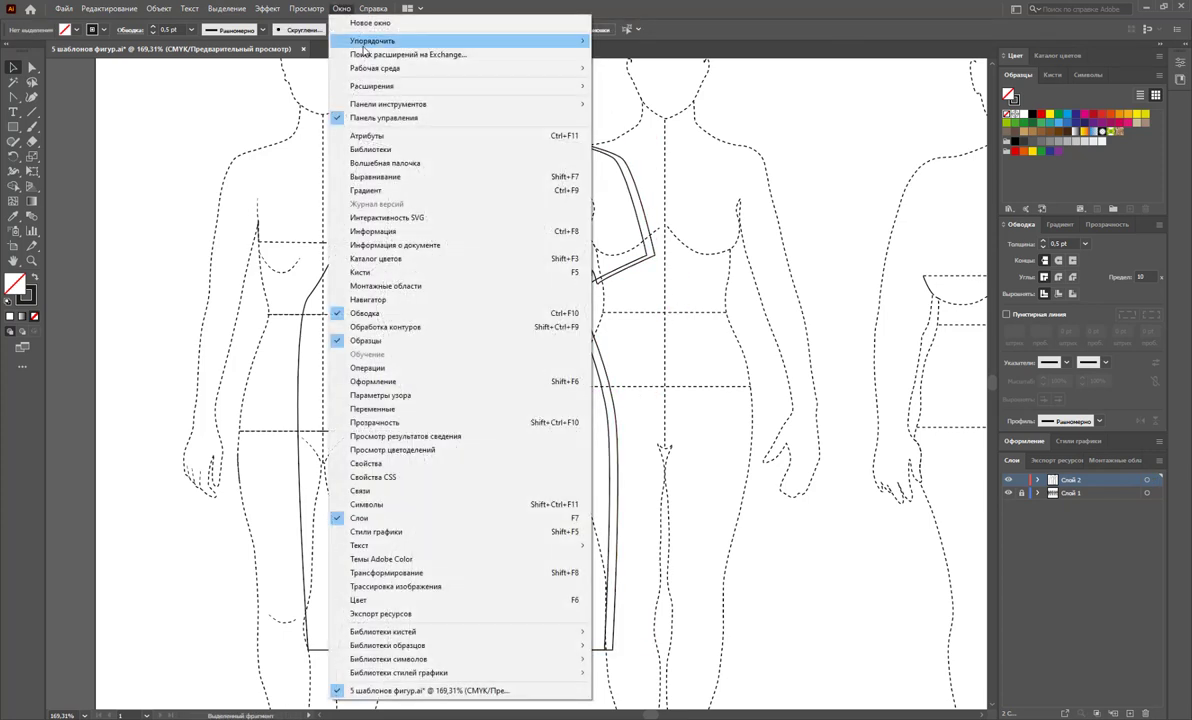
click(368, 325)
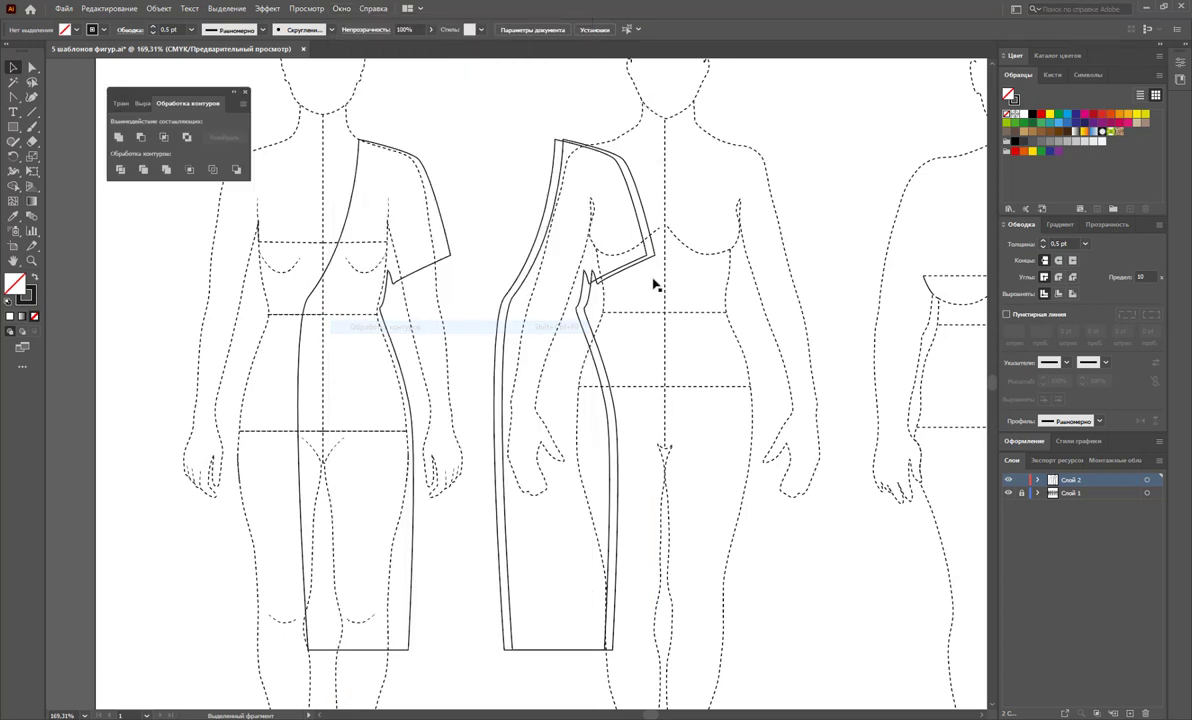
drag(160, 91, 792, 91)
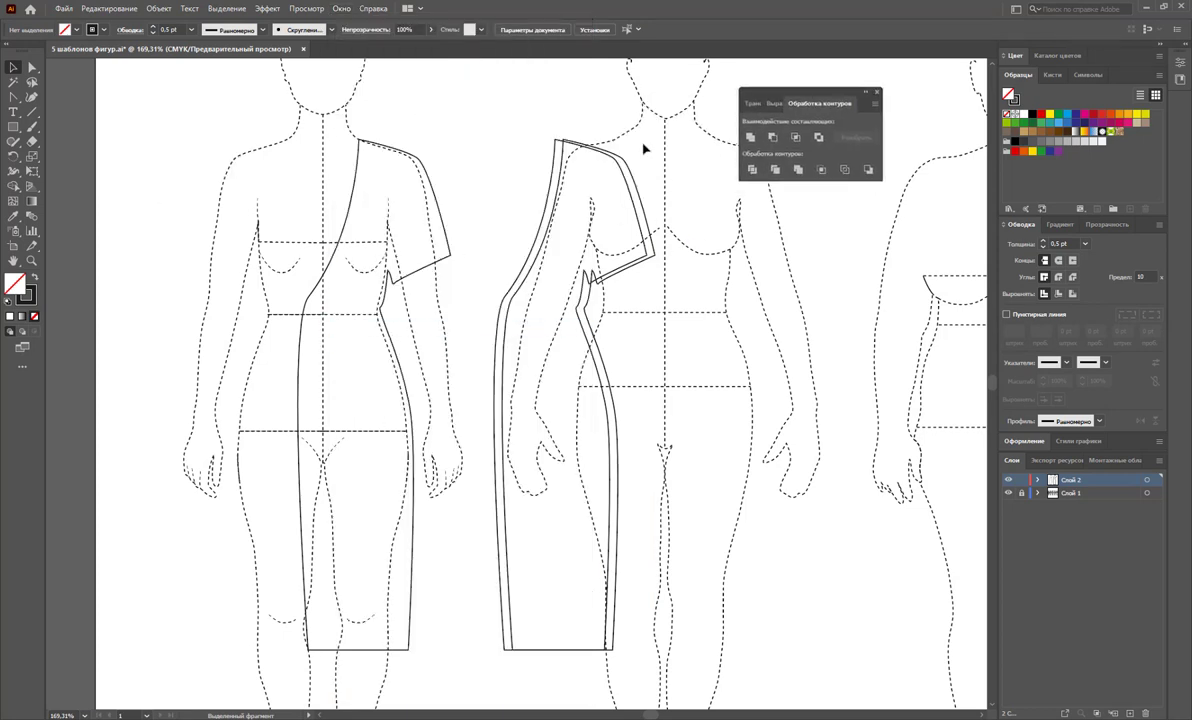
Ungroup the dress copy and delete every piece except the narrow front-edge band
drag(527, 238, 527, 240)
right_click(609, 234)
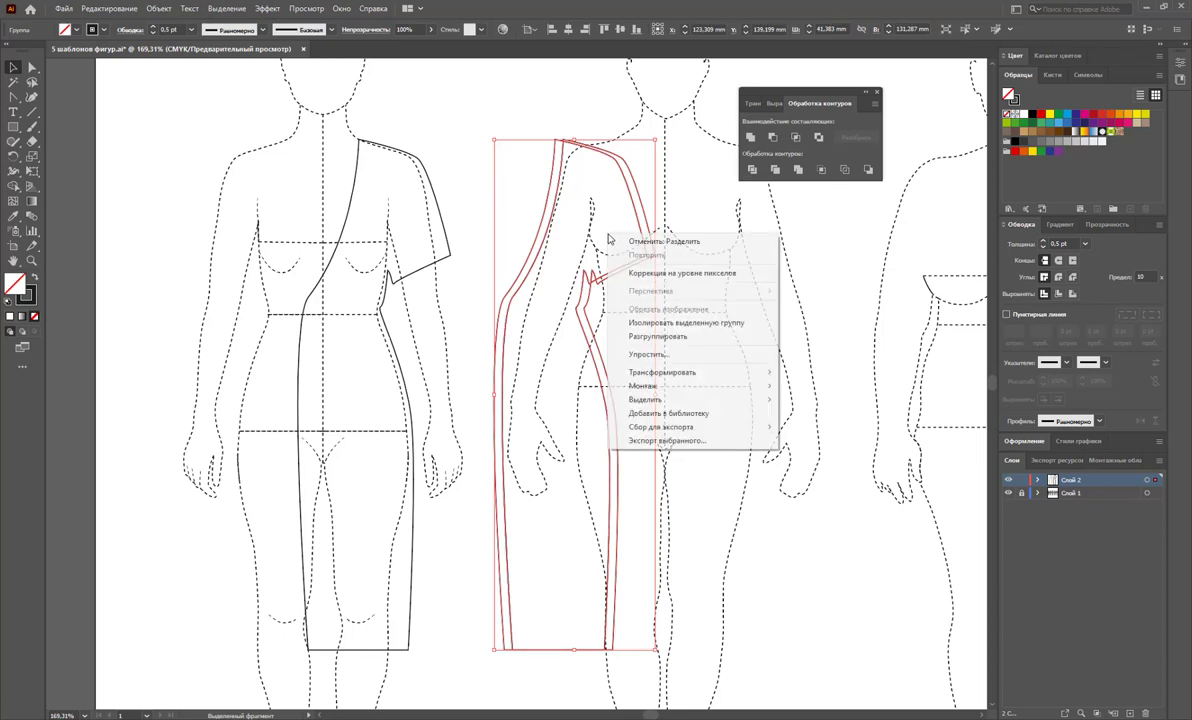
click(671, 337)
click(585, 247)
click(605, 245)
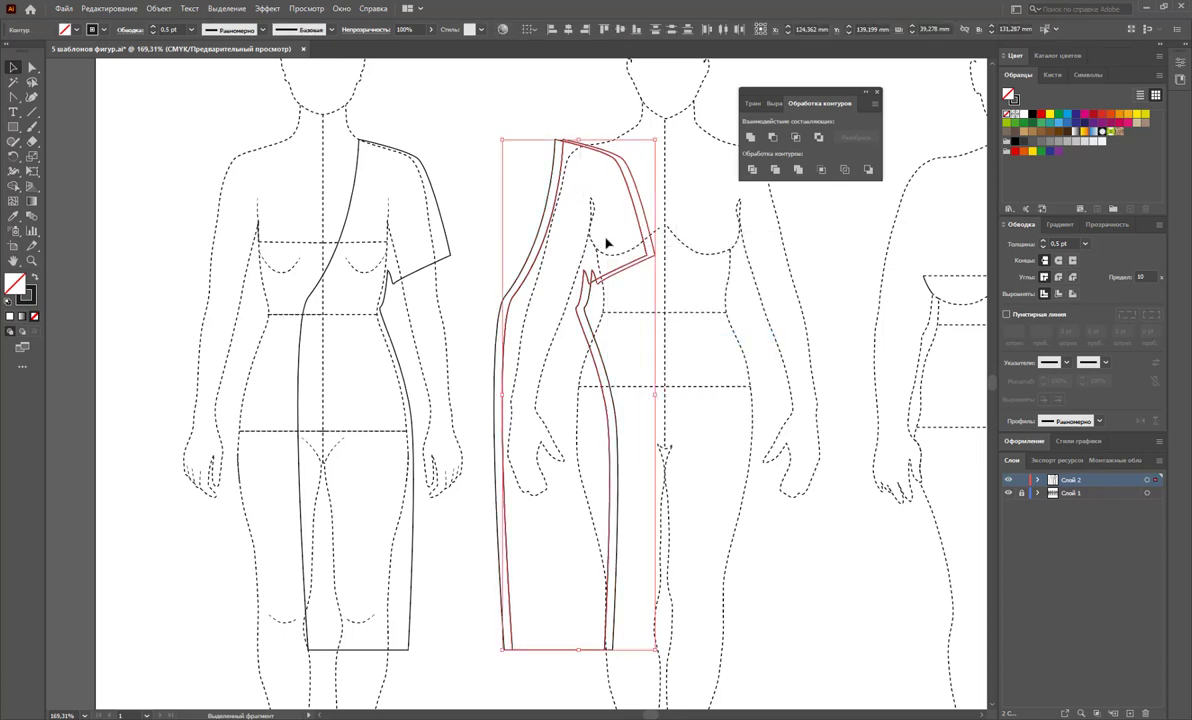
key(Delete)
click(589, 408)
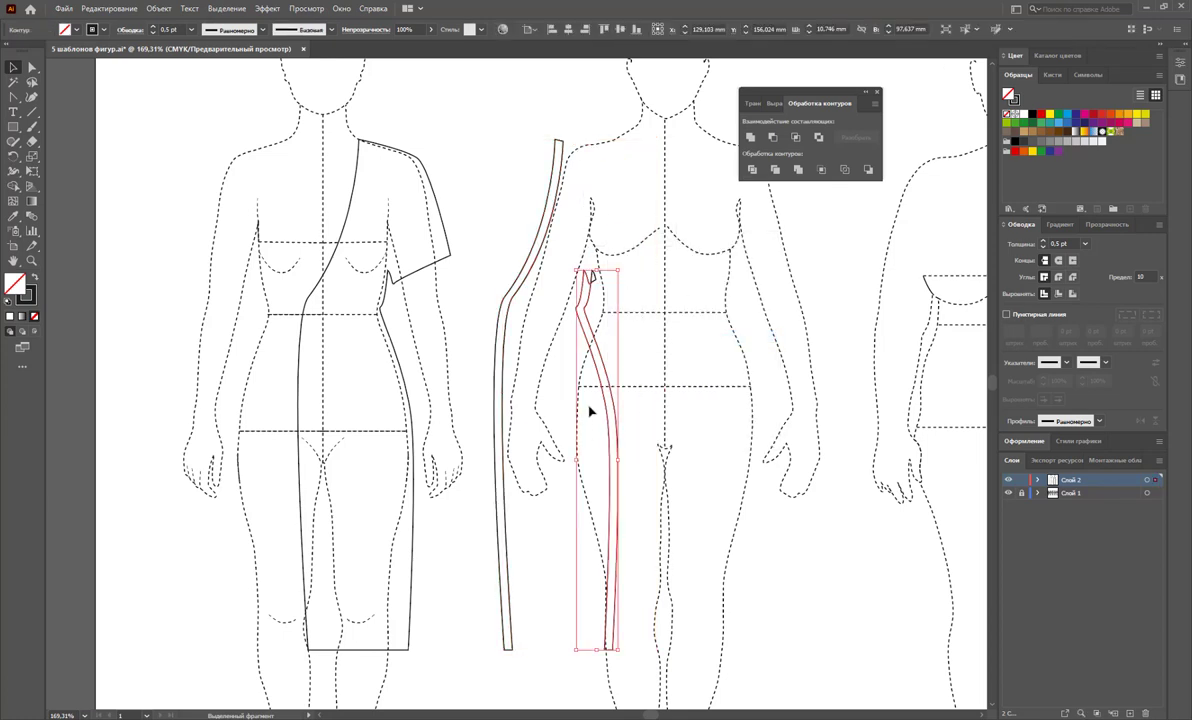
key(Delete)
click(627, 285)
click(591, 276)
key(Delete)
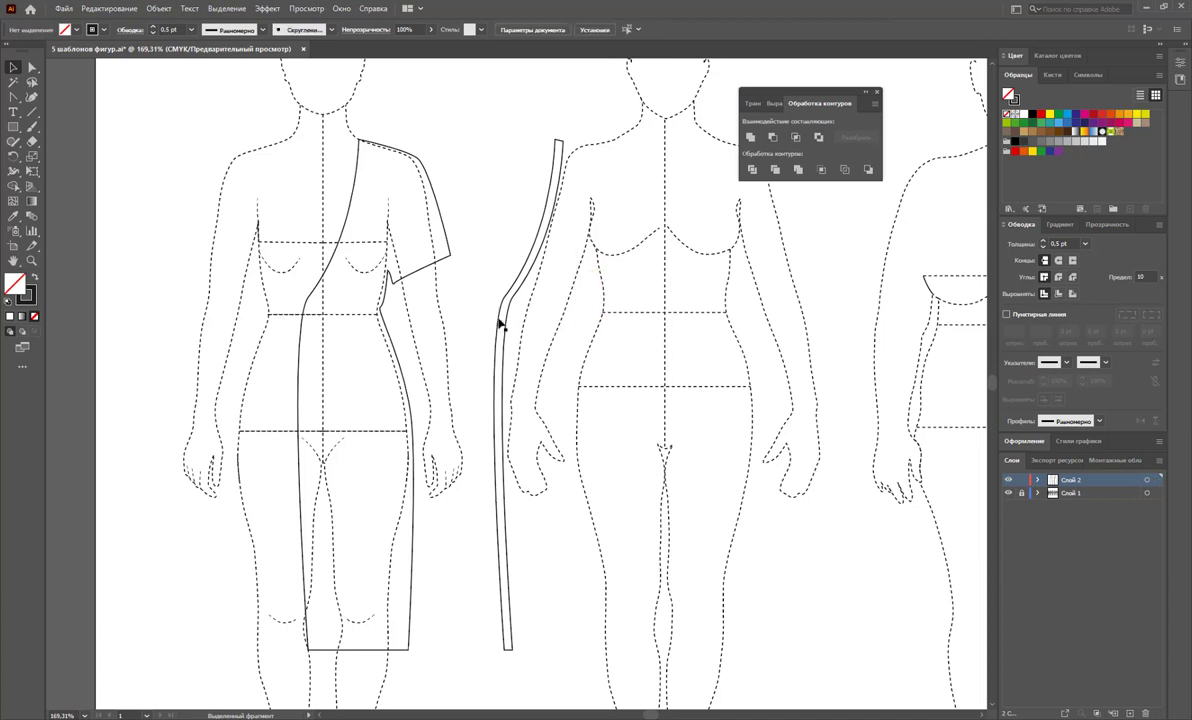
Move the band onto the first dress's wrap edge and nudge it left into place
click(508, 318)
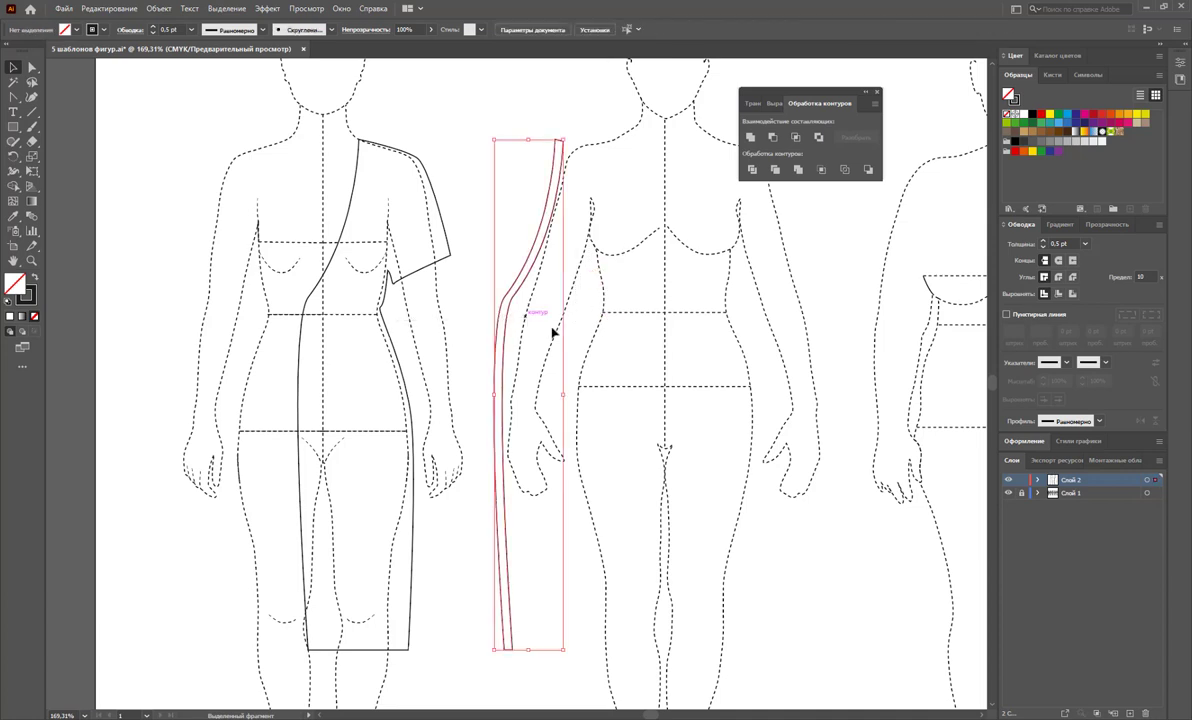
drag(512, 328, 311, 336)
key(Left)
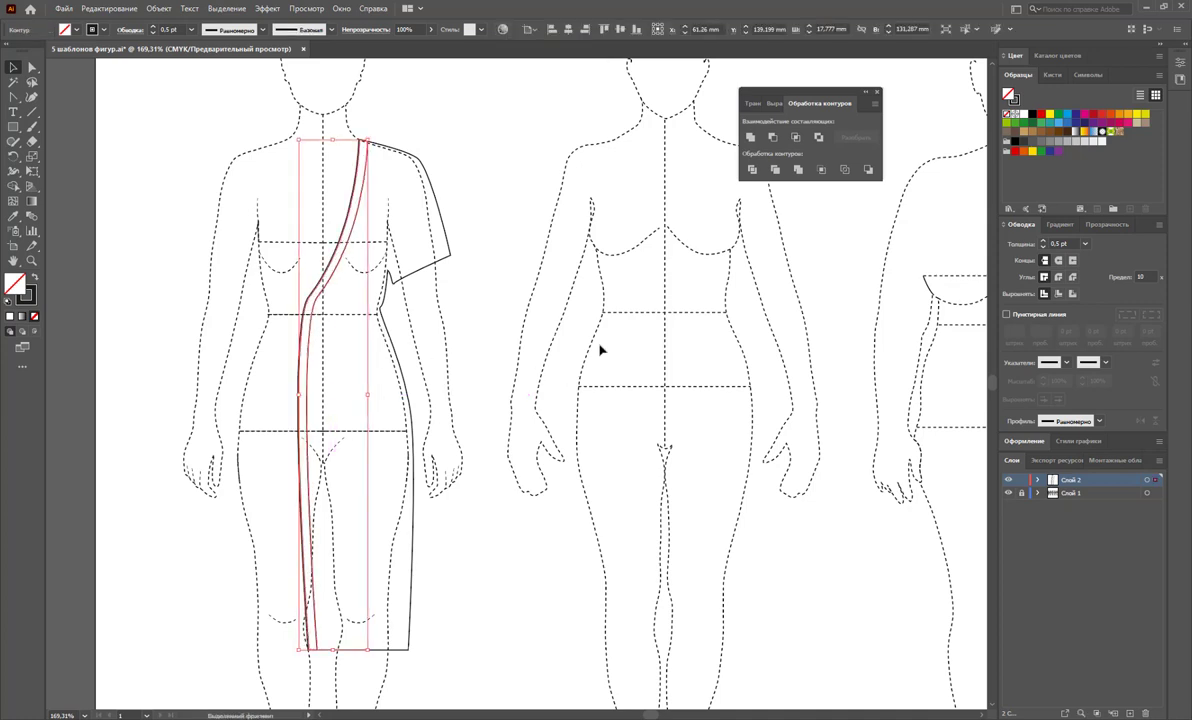
key(Left)
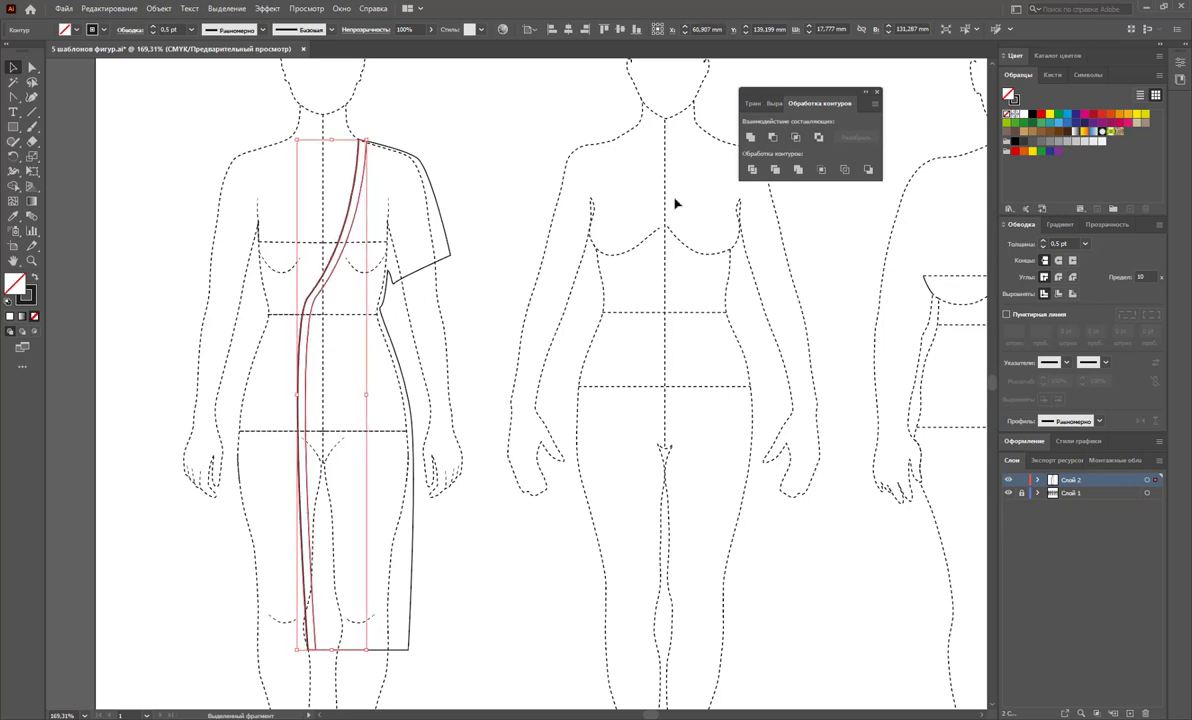
click(527, 350)
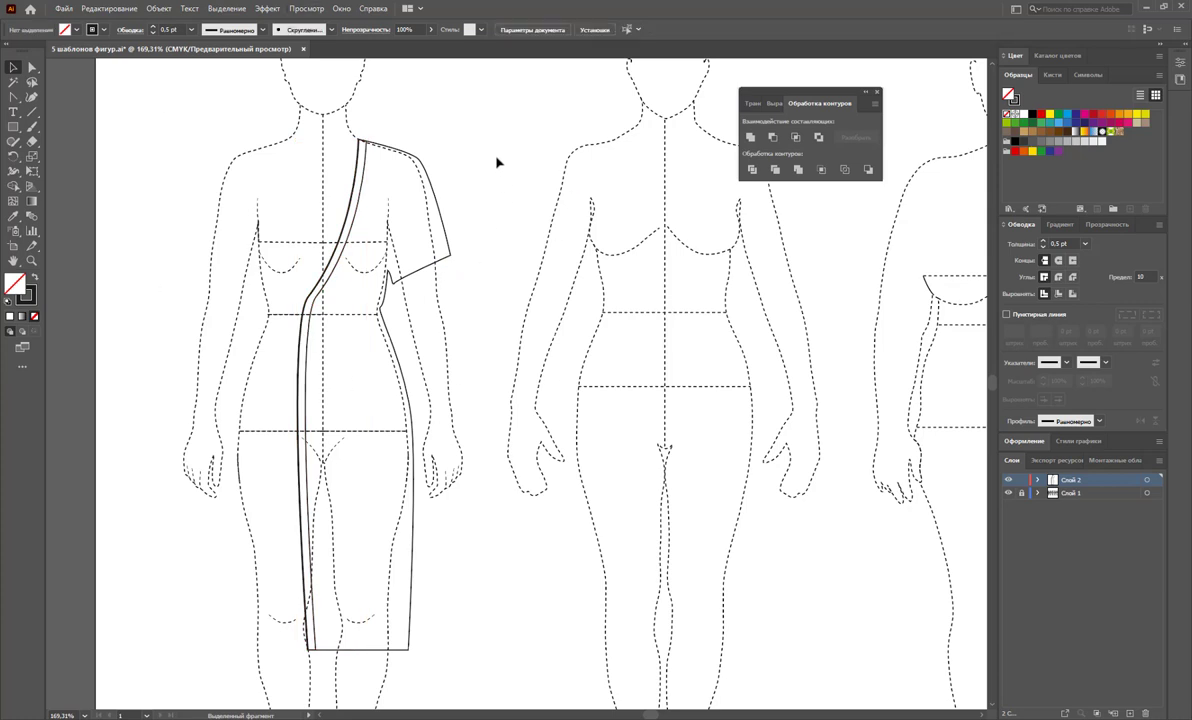
Reflect a copy of the half dress and its front band across the figure's centre line
drag(497, 162, 312, 373)
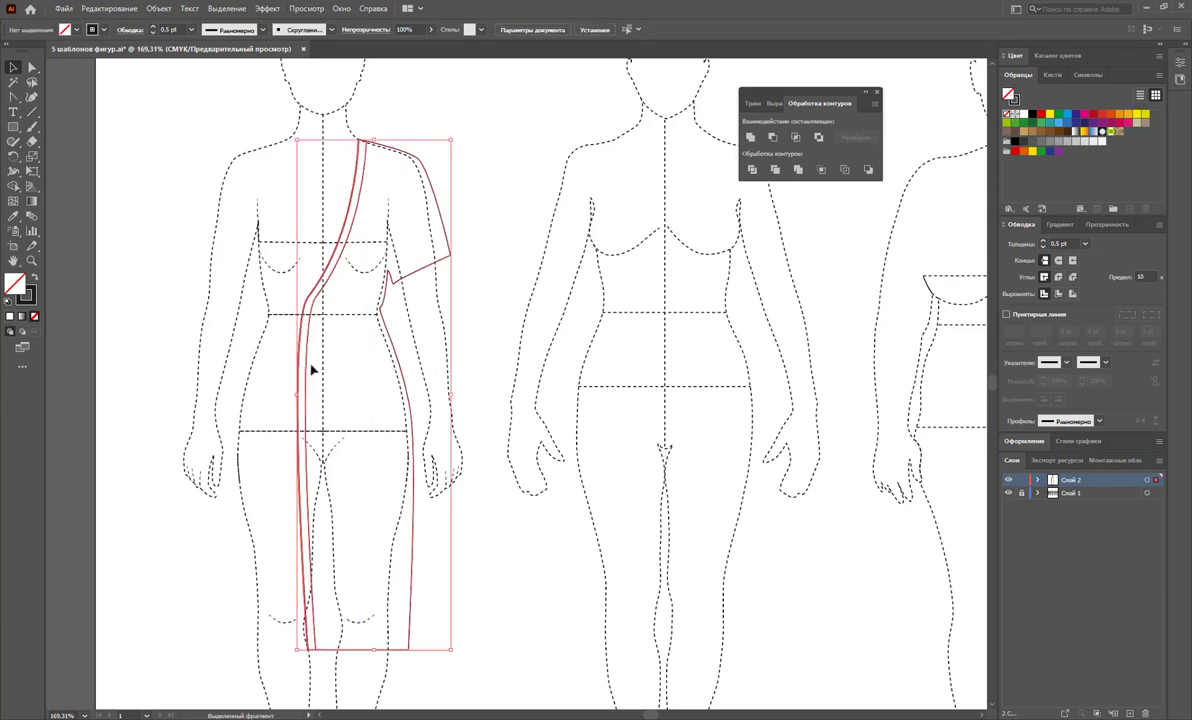
click(13, 156)
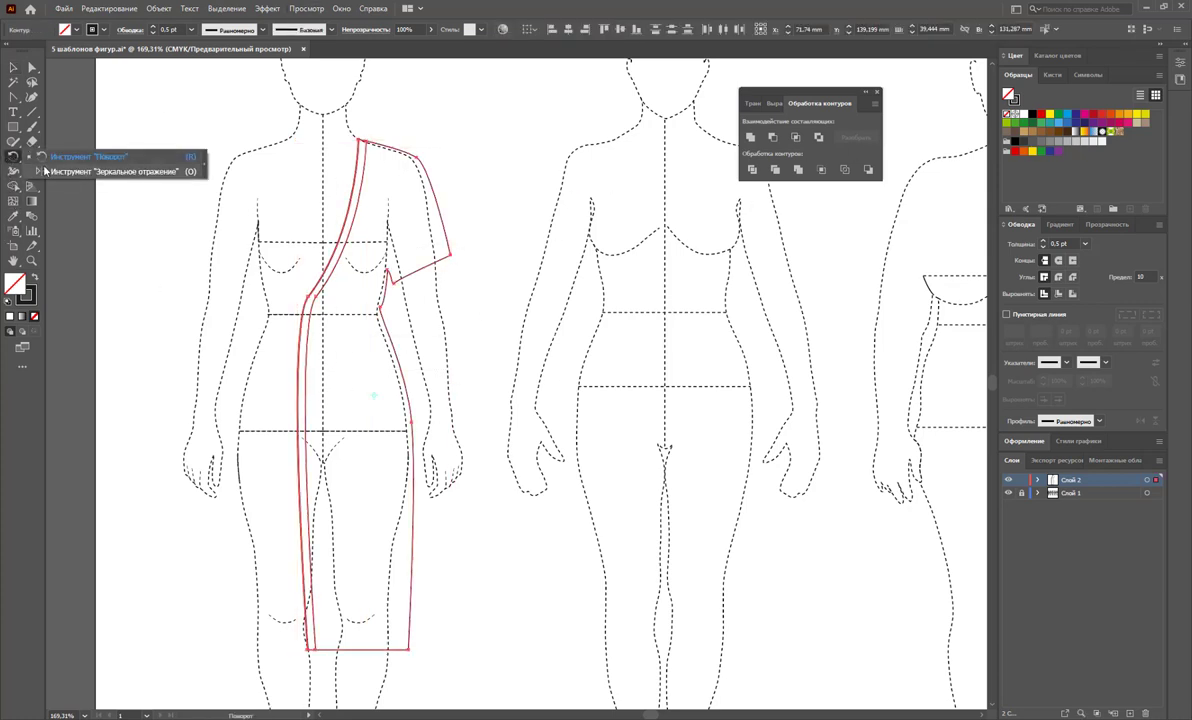
click(53, 172)
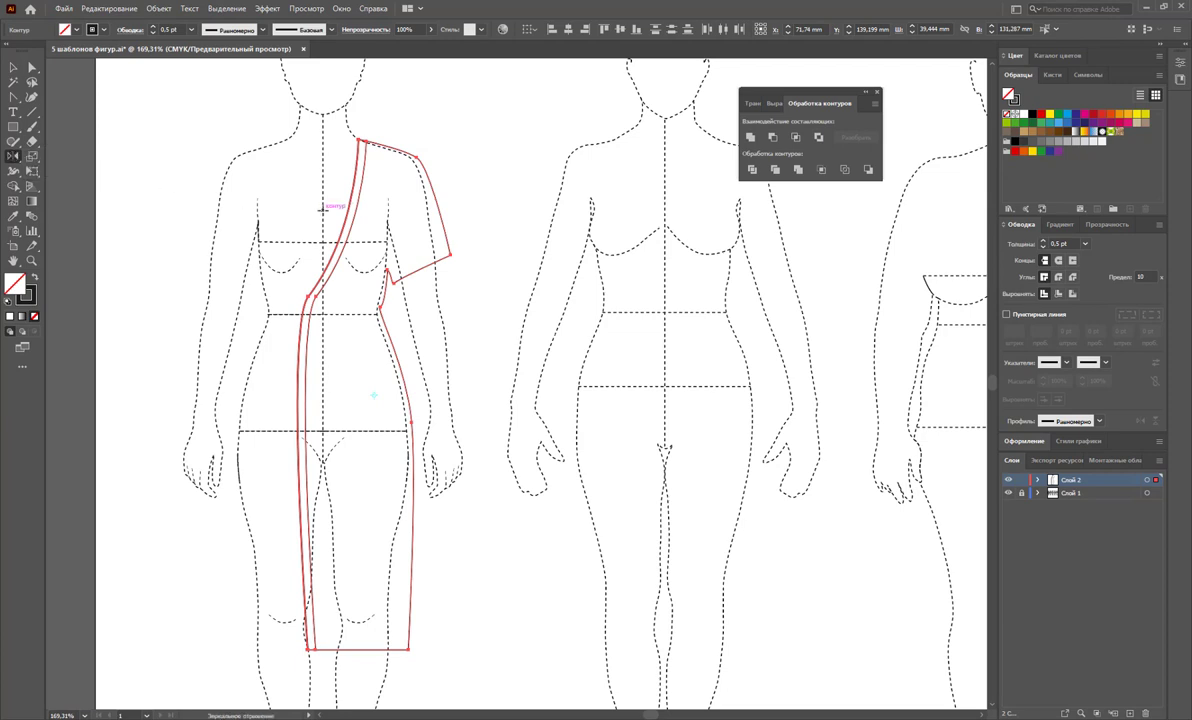
drag(322, 208, 199, 201)
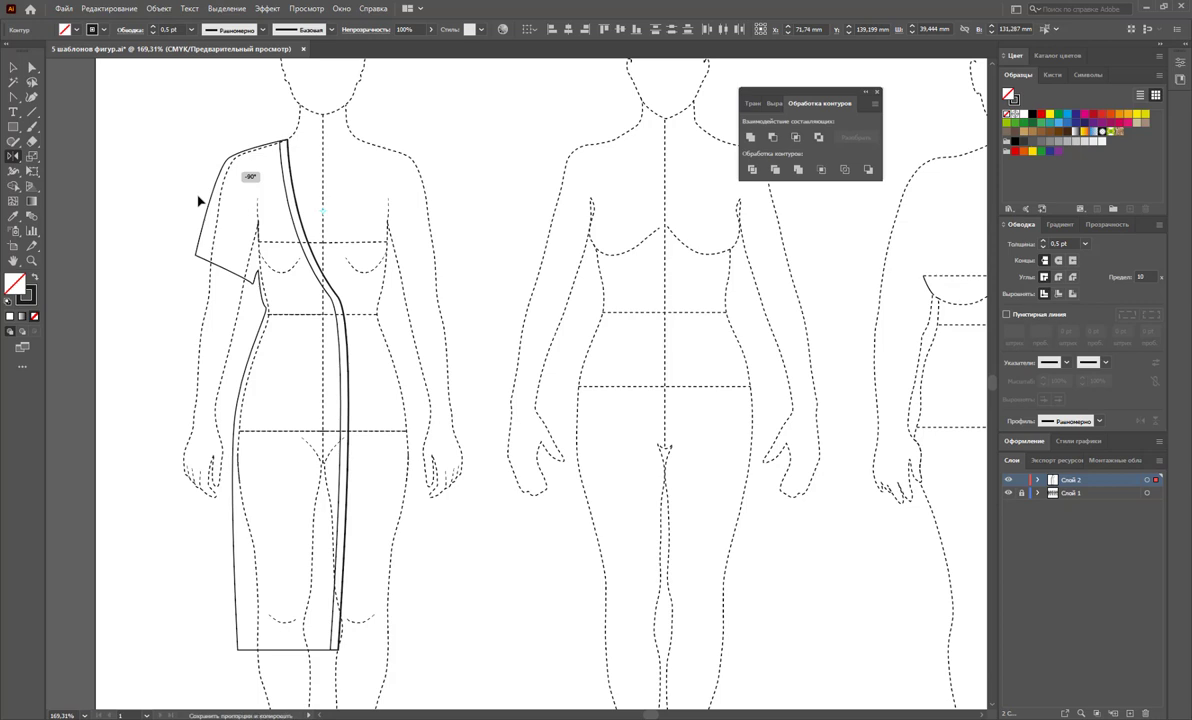
drag(199, 201, 190, 181)
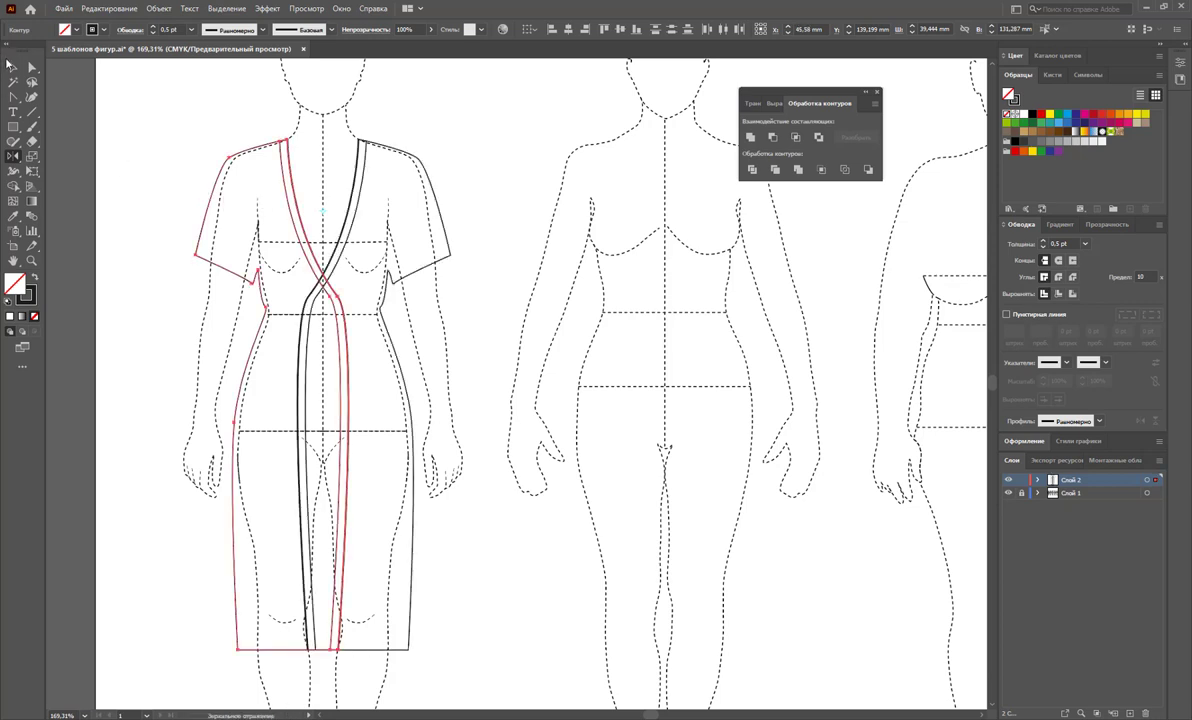
click(11, 66)
click(459, 272)
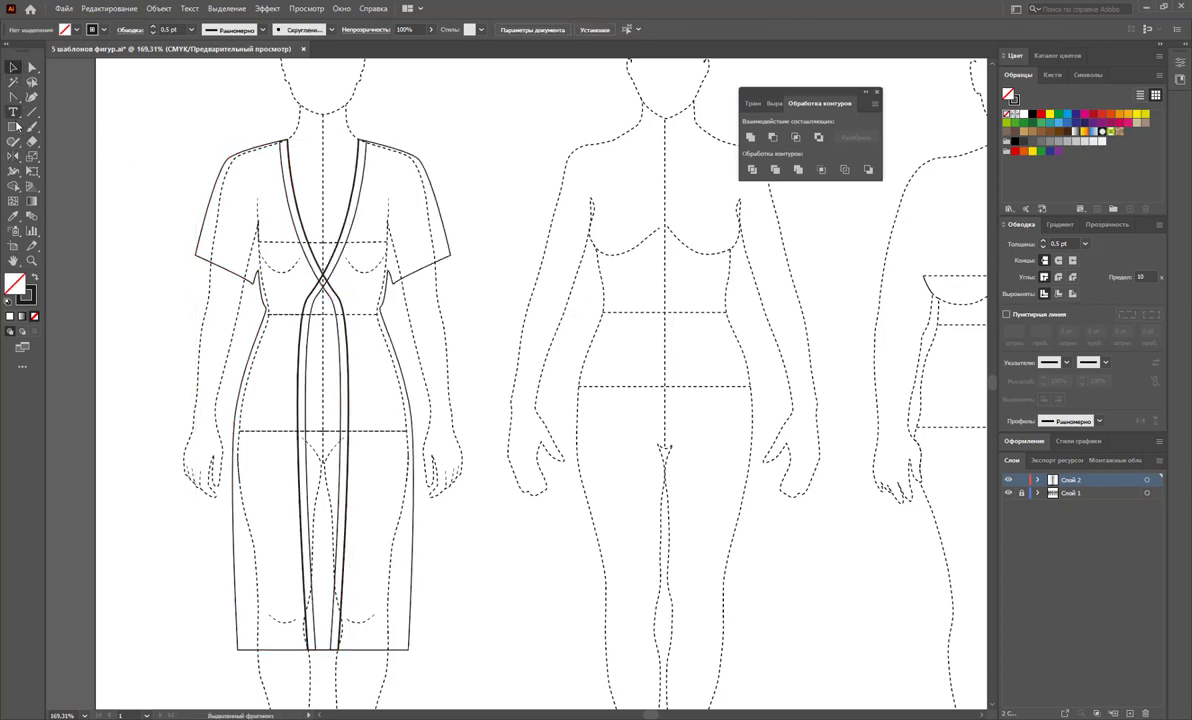
Draw a closed neckline shape from the left neckline across and down the lapel
click(14, 97)
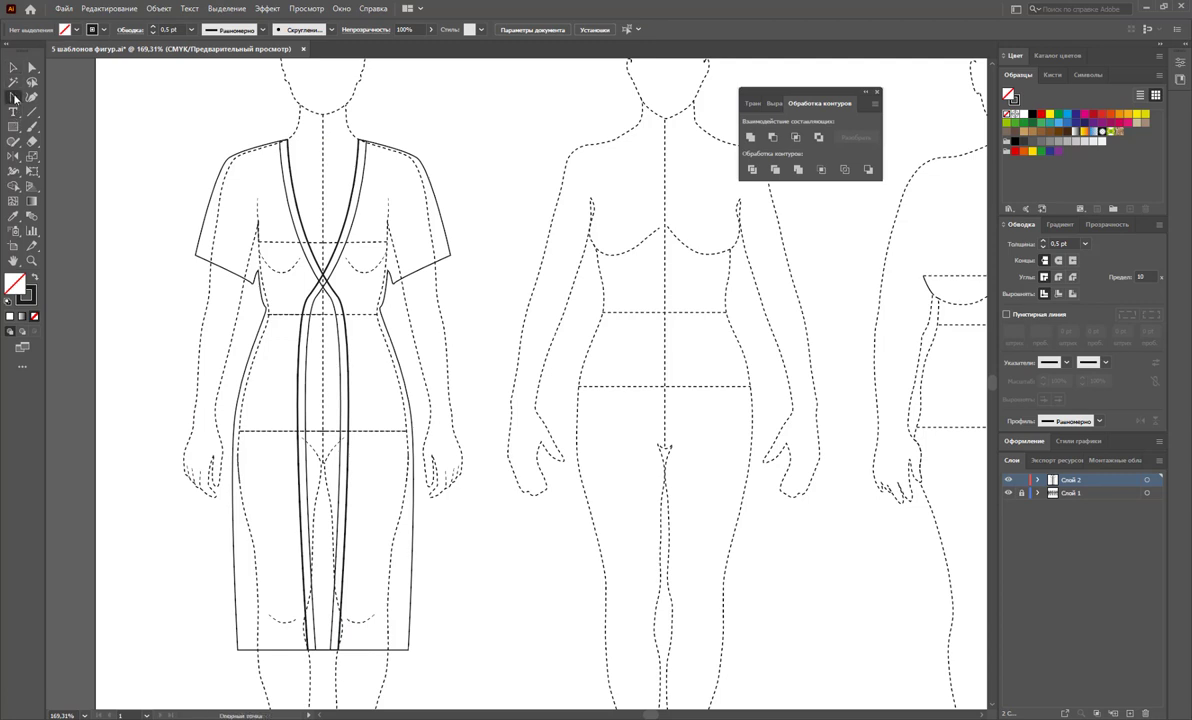
click(83, 97)
click(289, 140)
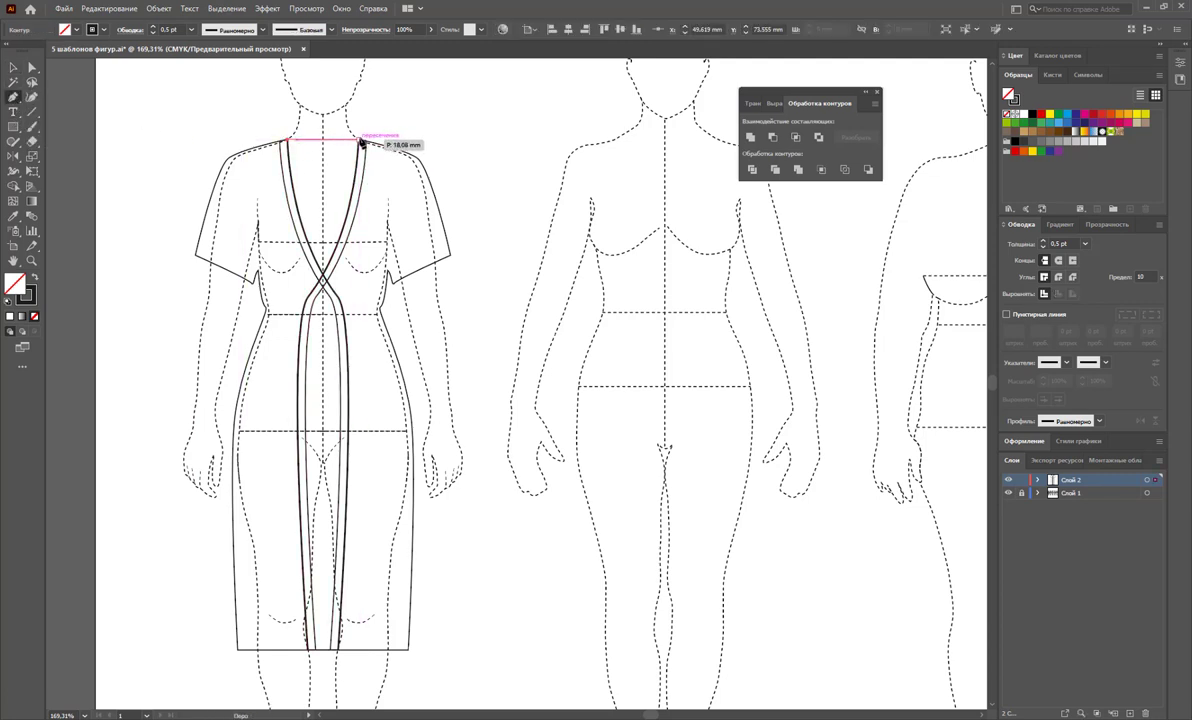
click(360, 140)
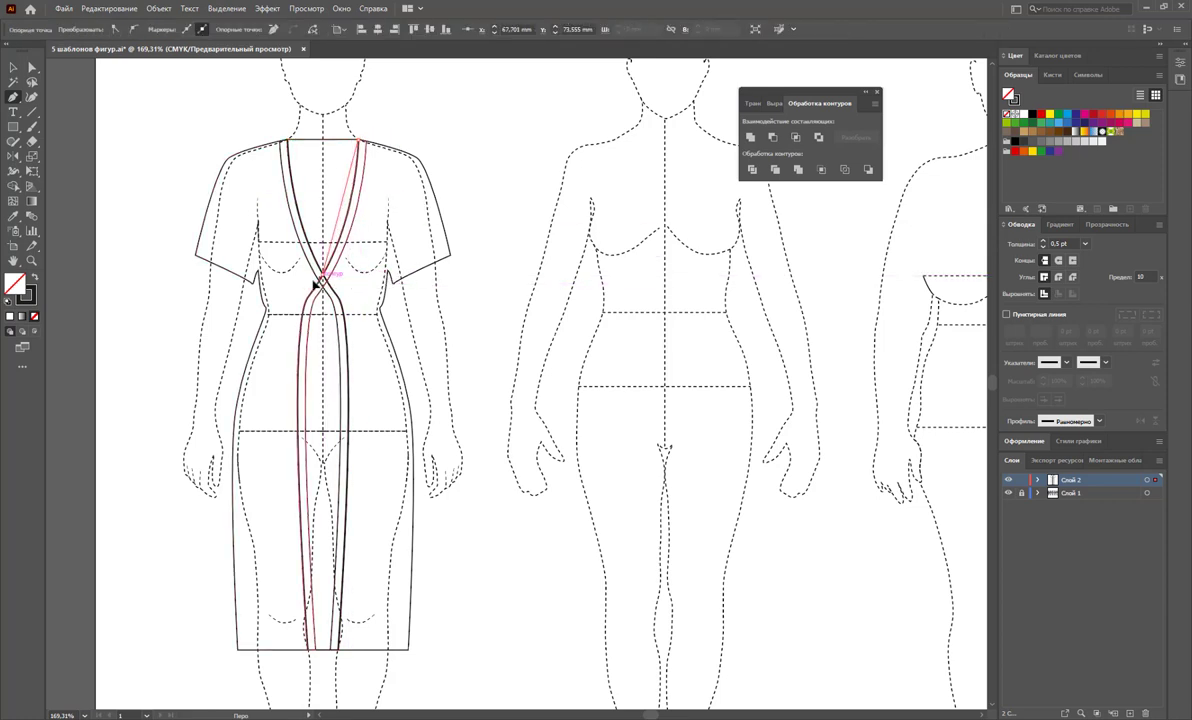
click(298, 314)
drag(322, 277, 285, 342)
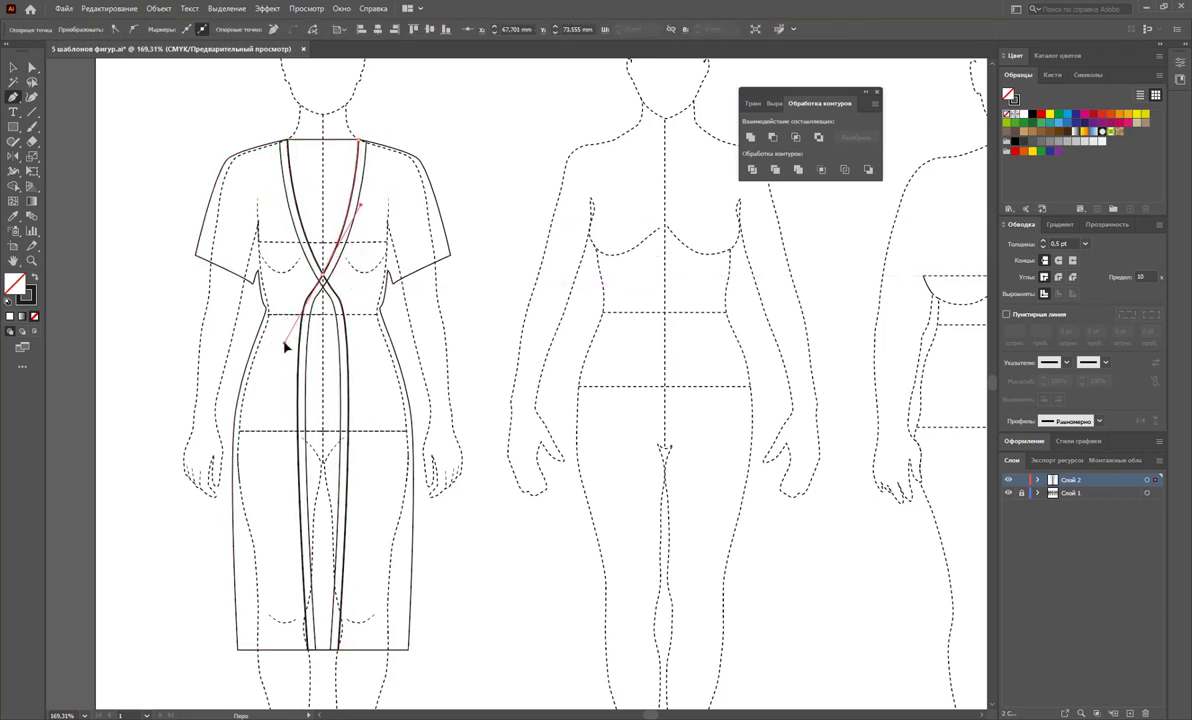
click(289, 141)
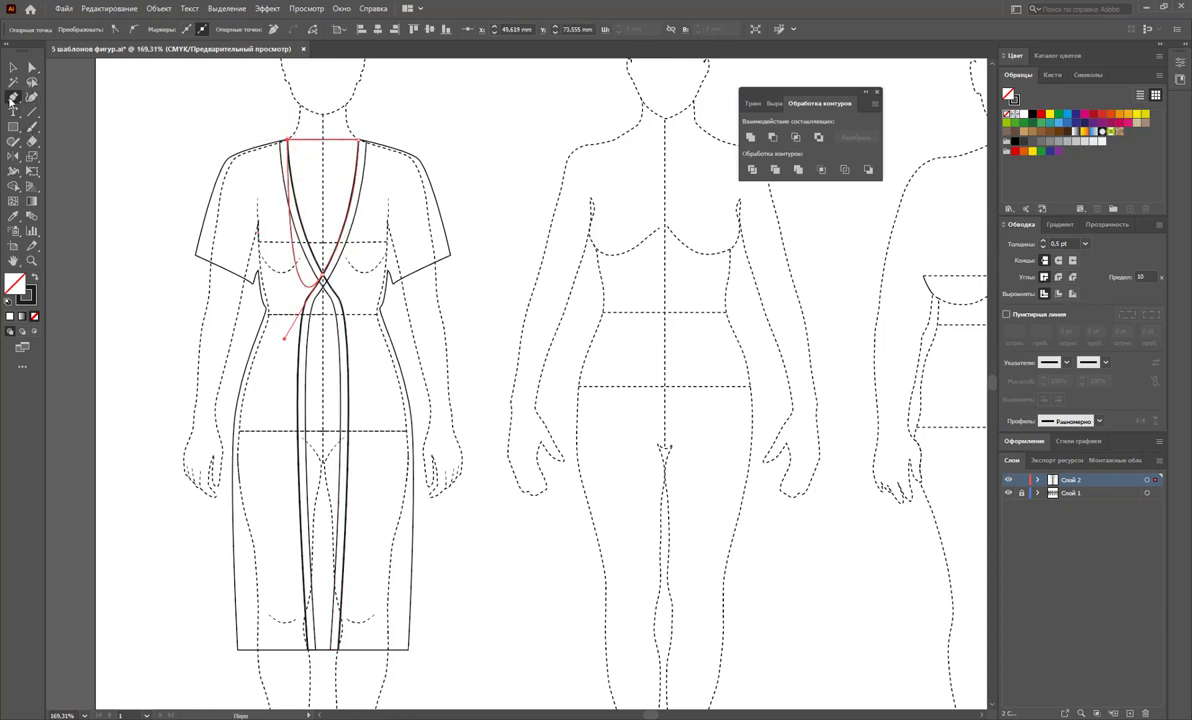
Reshape the neckline shape's curve into a V with the Anchor Point tool
drag(13, 97, 168, 124)
click(18, 95)
drag(53, 113, 93, 105)
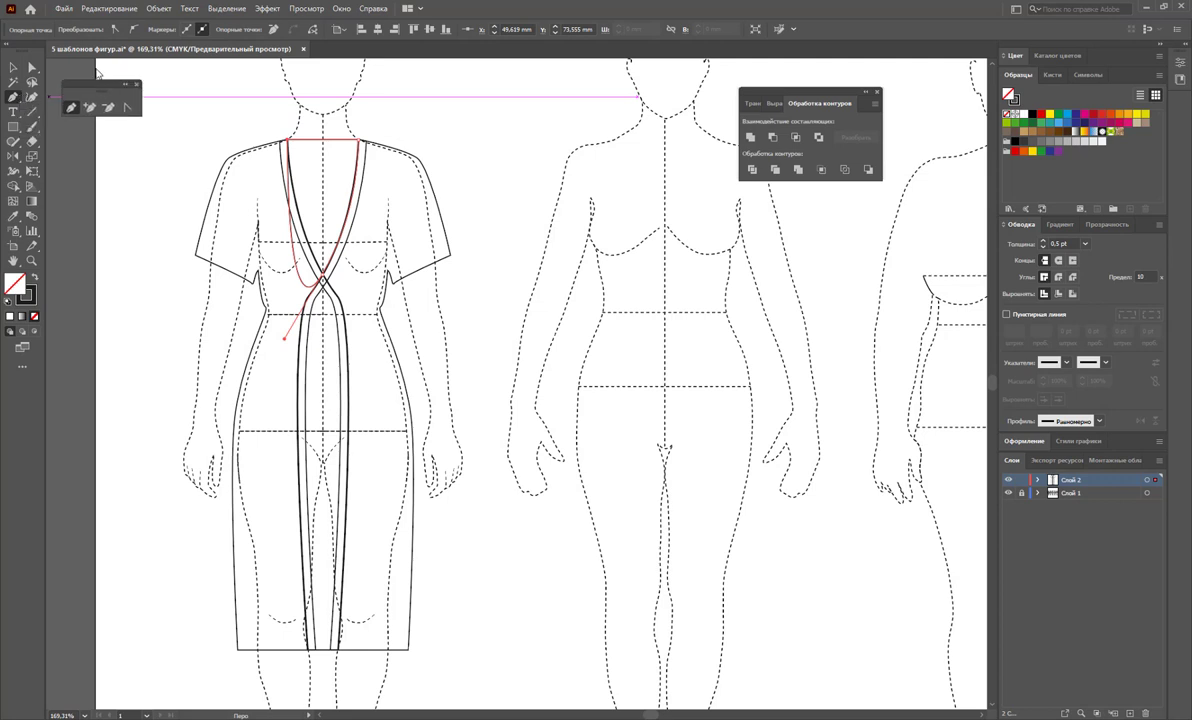
click(119, 91)
mouse_move(283, 340)
mouse_down()
mouse_move(274, 263)
mouse_move(284, 205)
mouse_up()
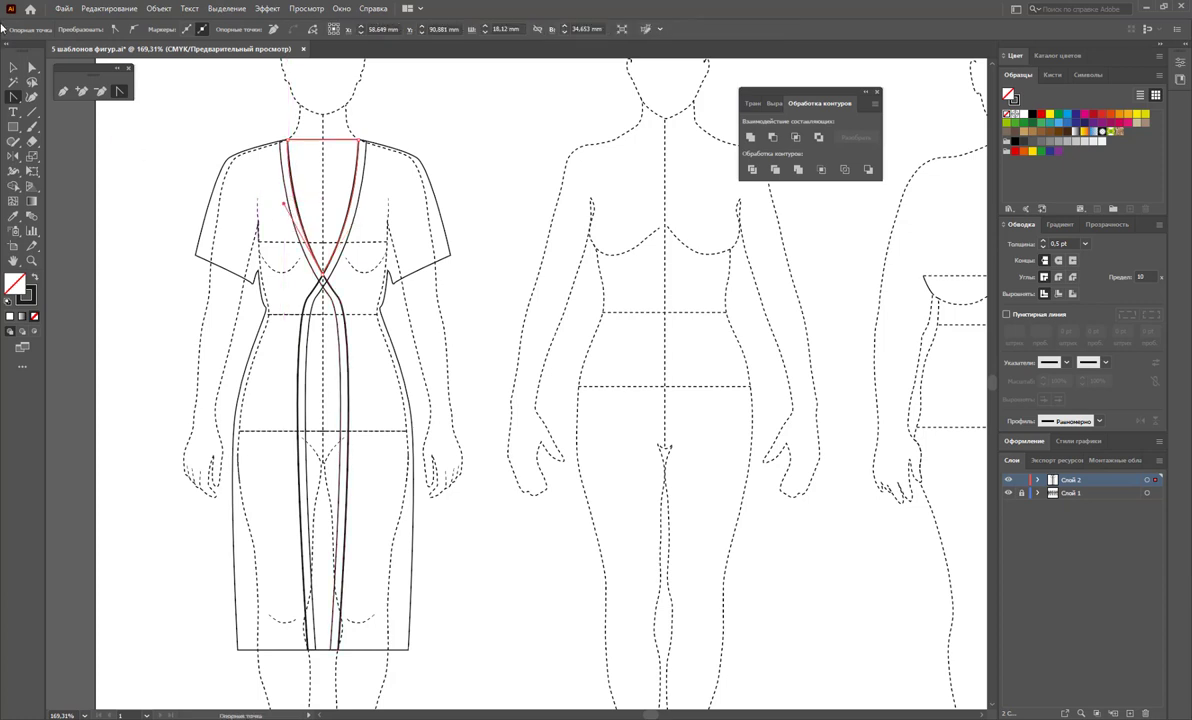
click(106, 127)
Join the left outline across the neckline to close the gap and check the band's corners
click(62, 91)
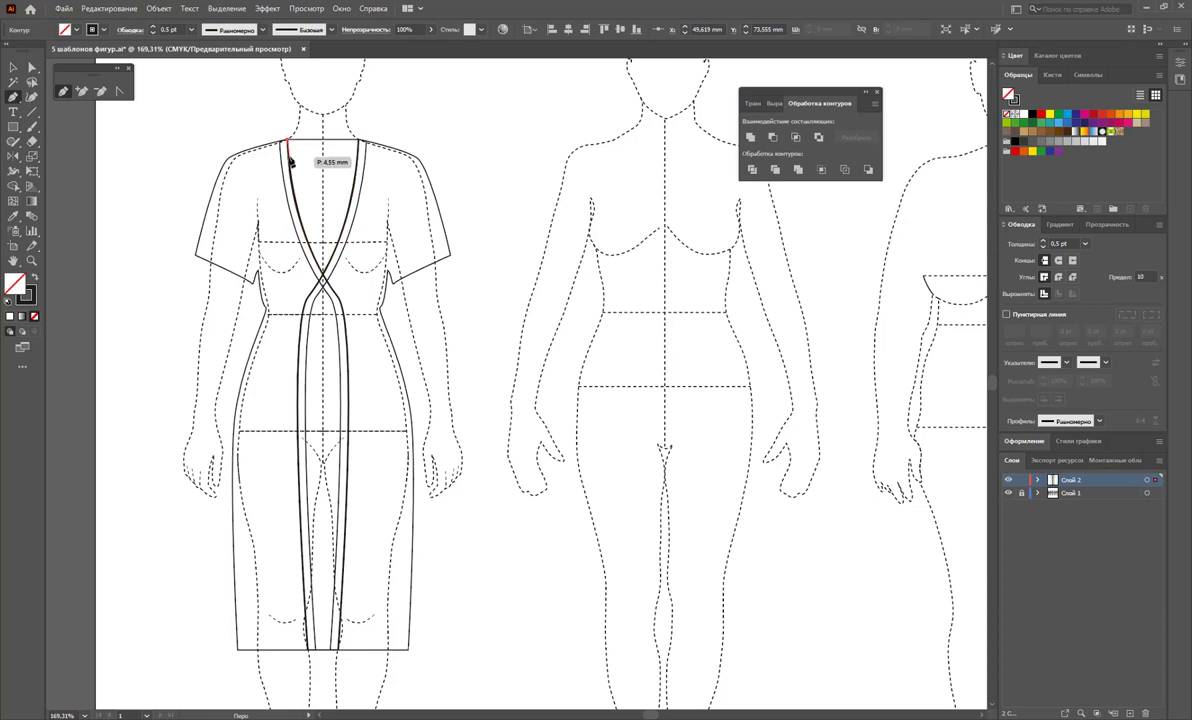
click(290, 145)
click(289, 145)
click(361, 145)
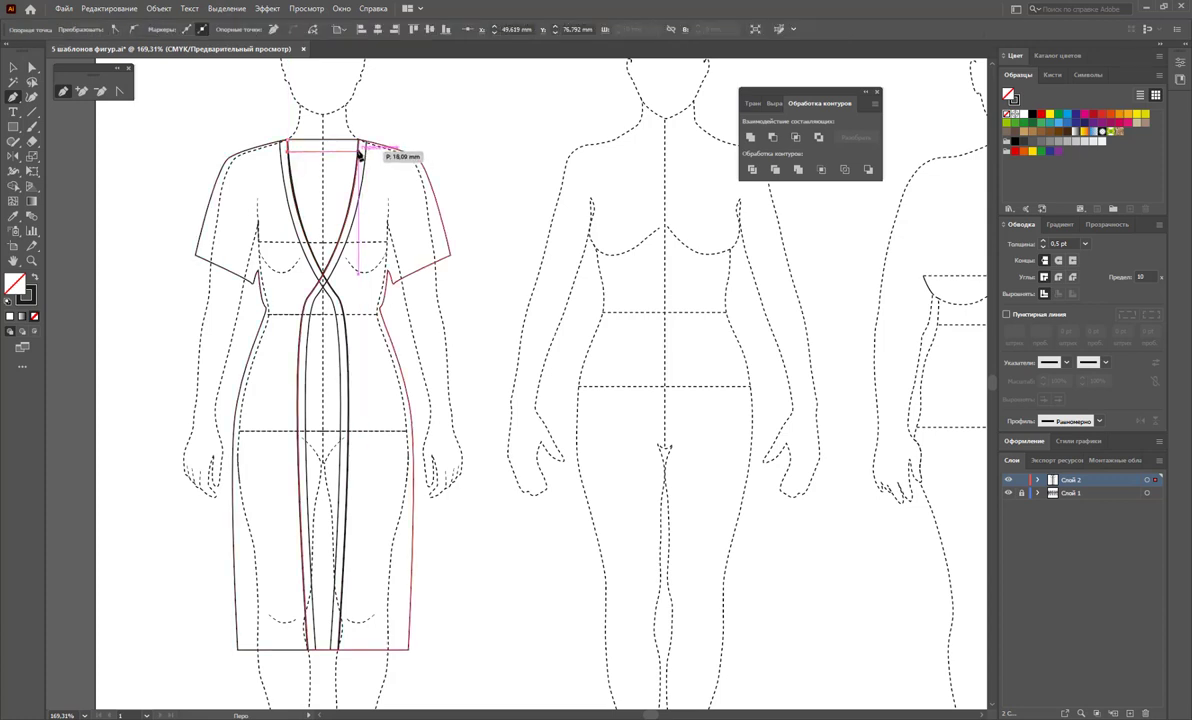
ctrl+click(325, 146)
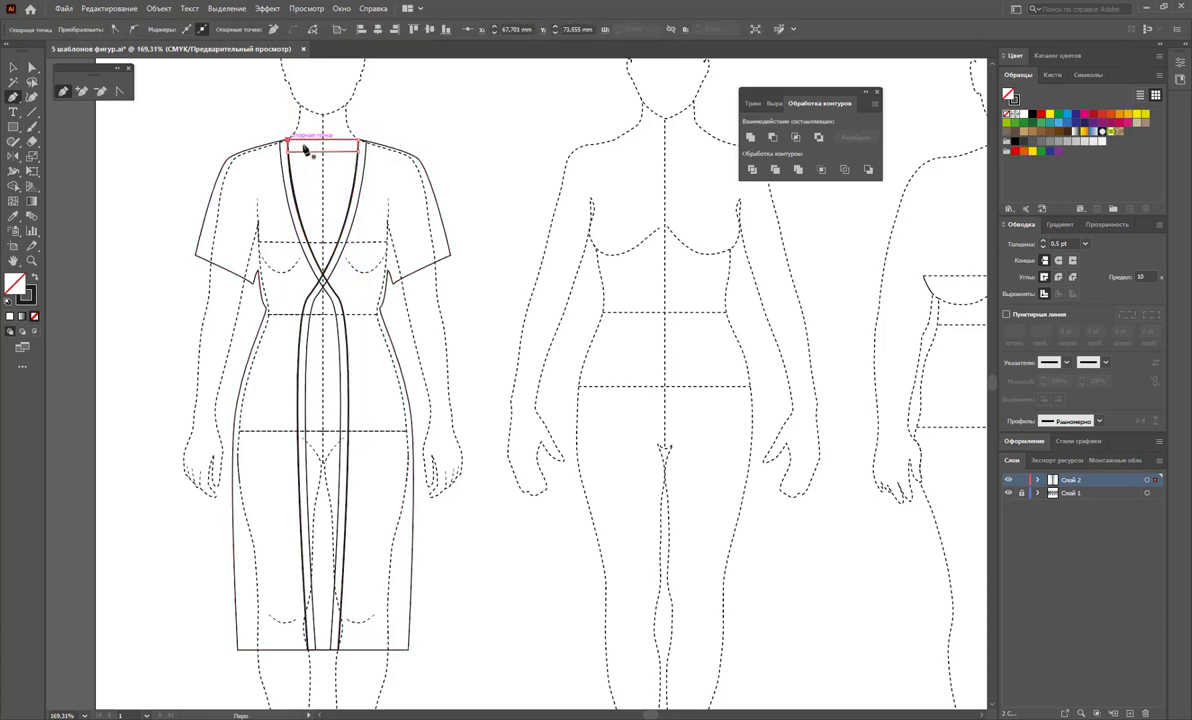
click(31, 67)
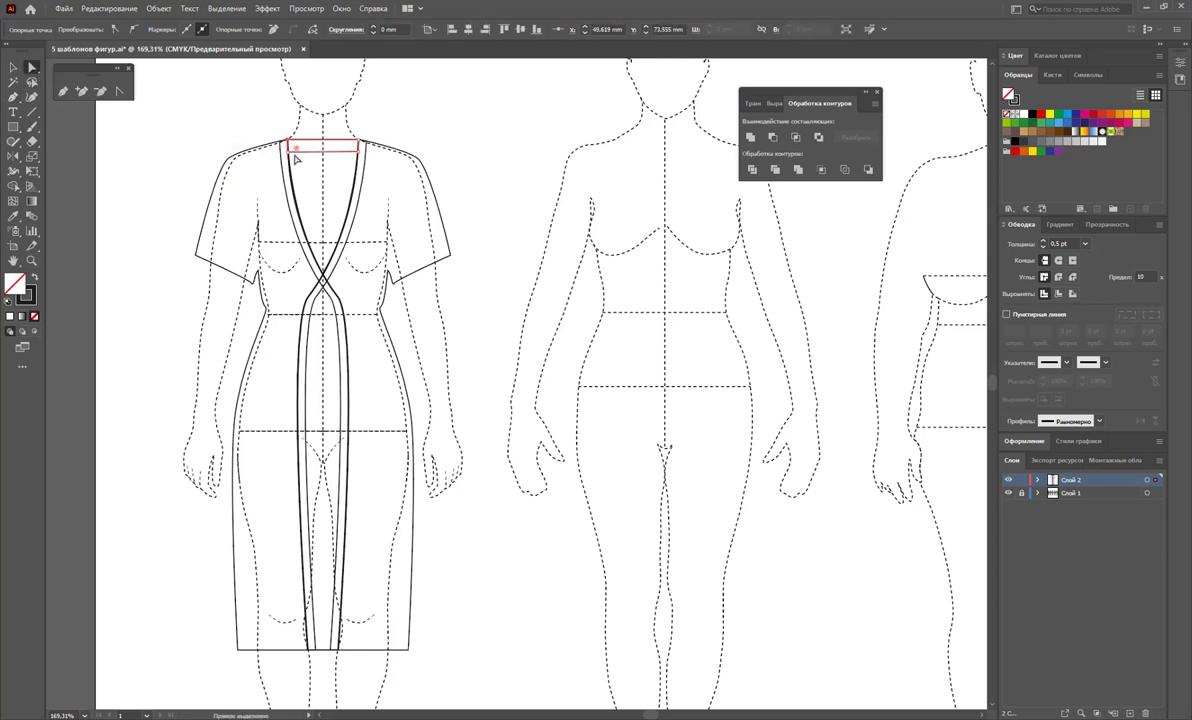
click(291, 152)
click(355, 142)
click(439, 141)
Send the neckline band to the back, behind the wrap fronts
click(13, 68)
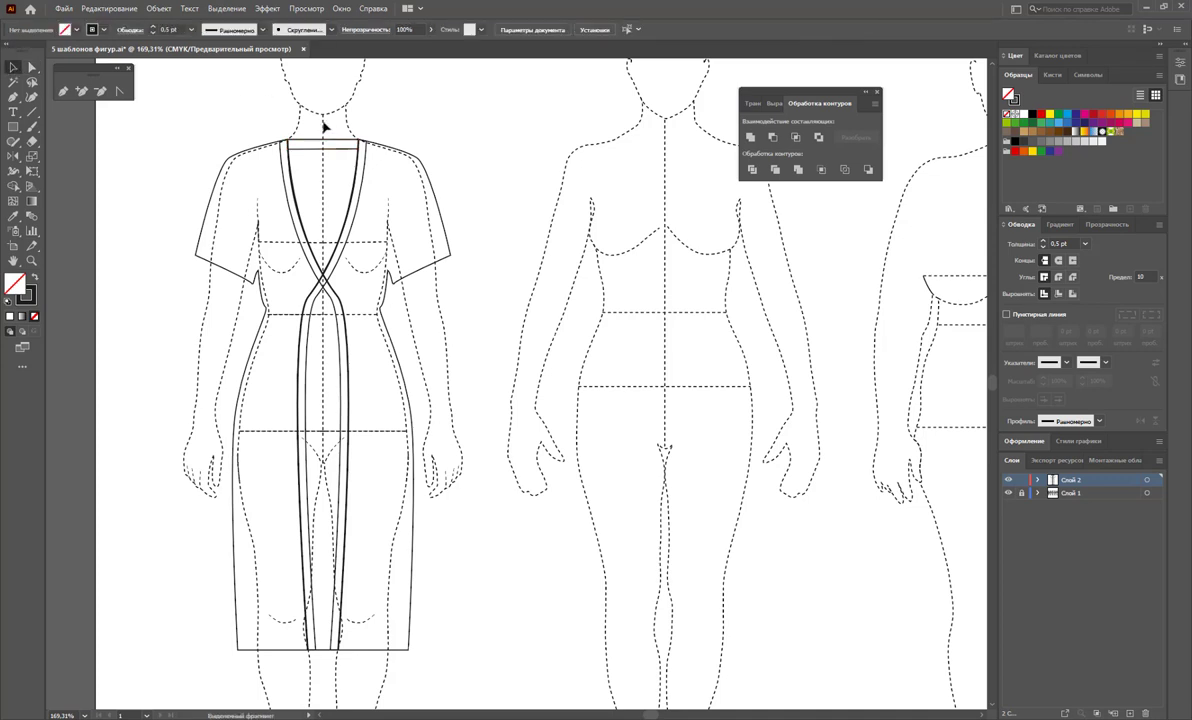
right_click(340, 184)
mouse_move(374, 371)
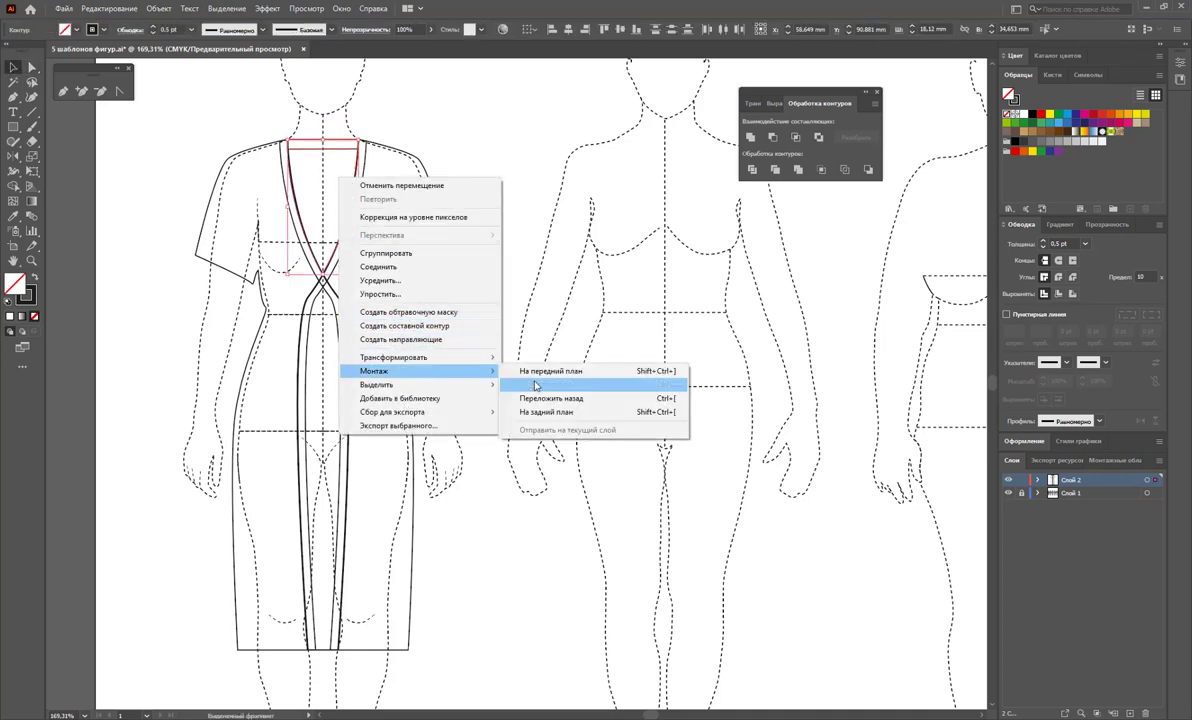
click(545, 411)
click(72, 156)
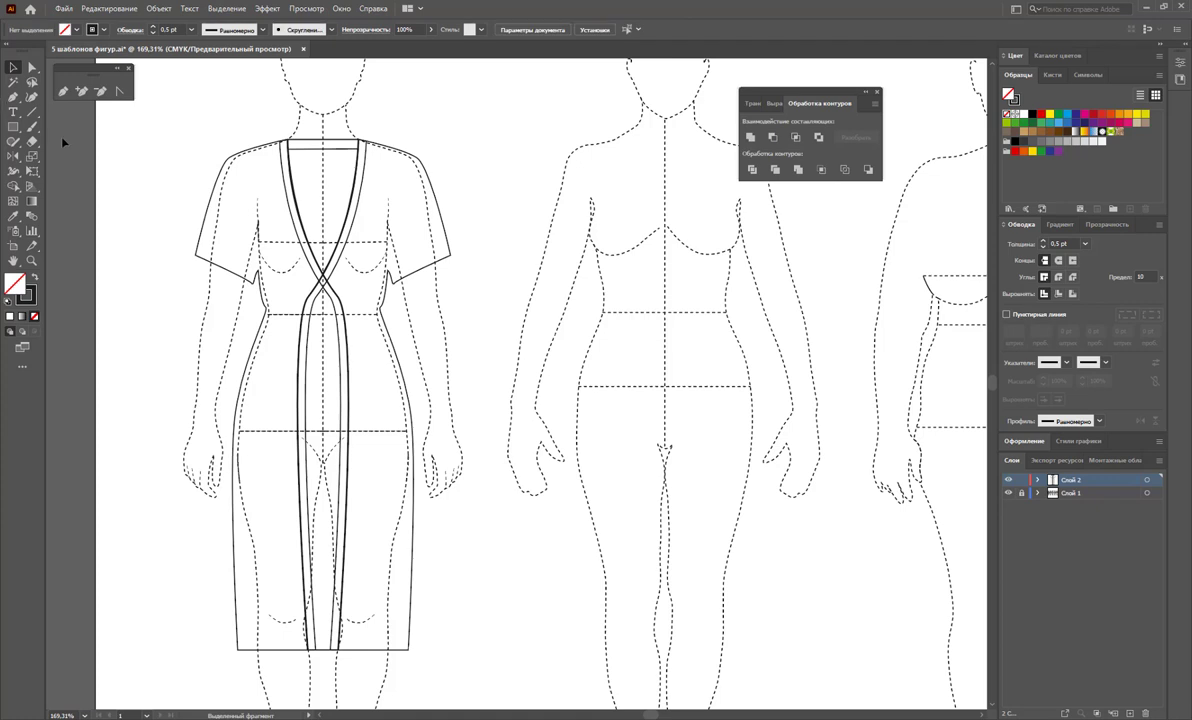
Draw a straight centre line from the neckline down to the wrap crossing
click(32, 112)
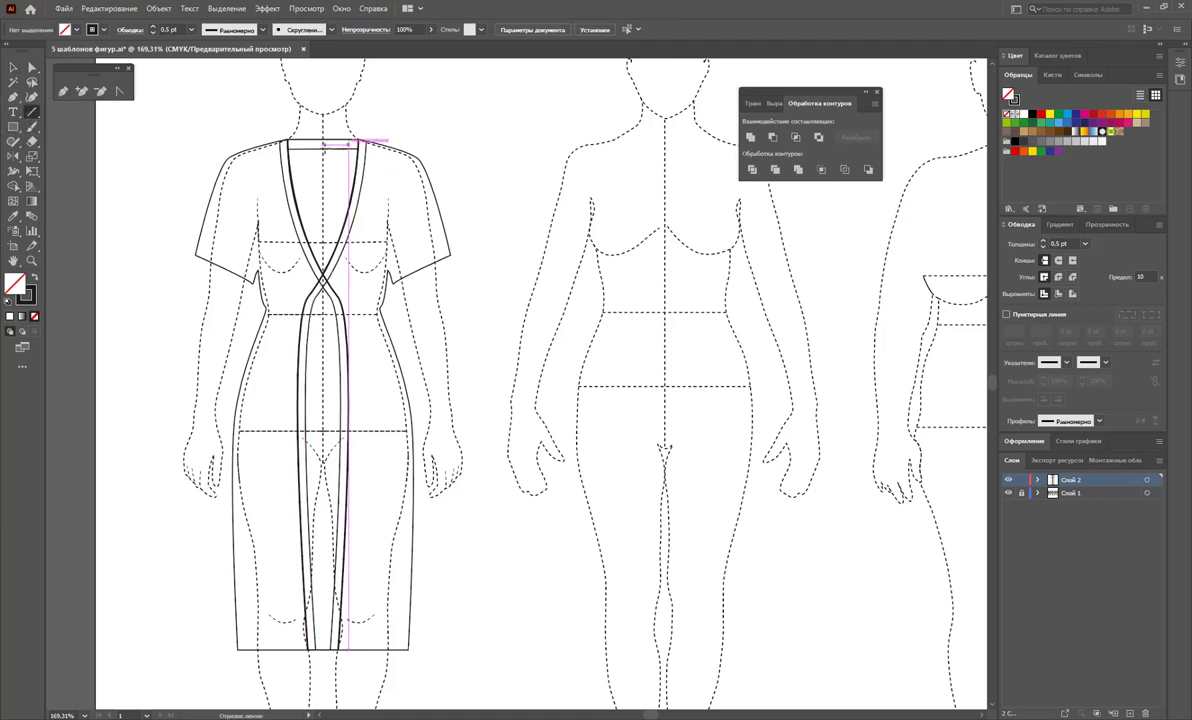
drag(322, 145, 322, 272)
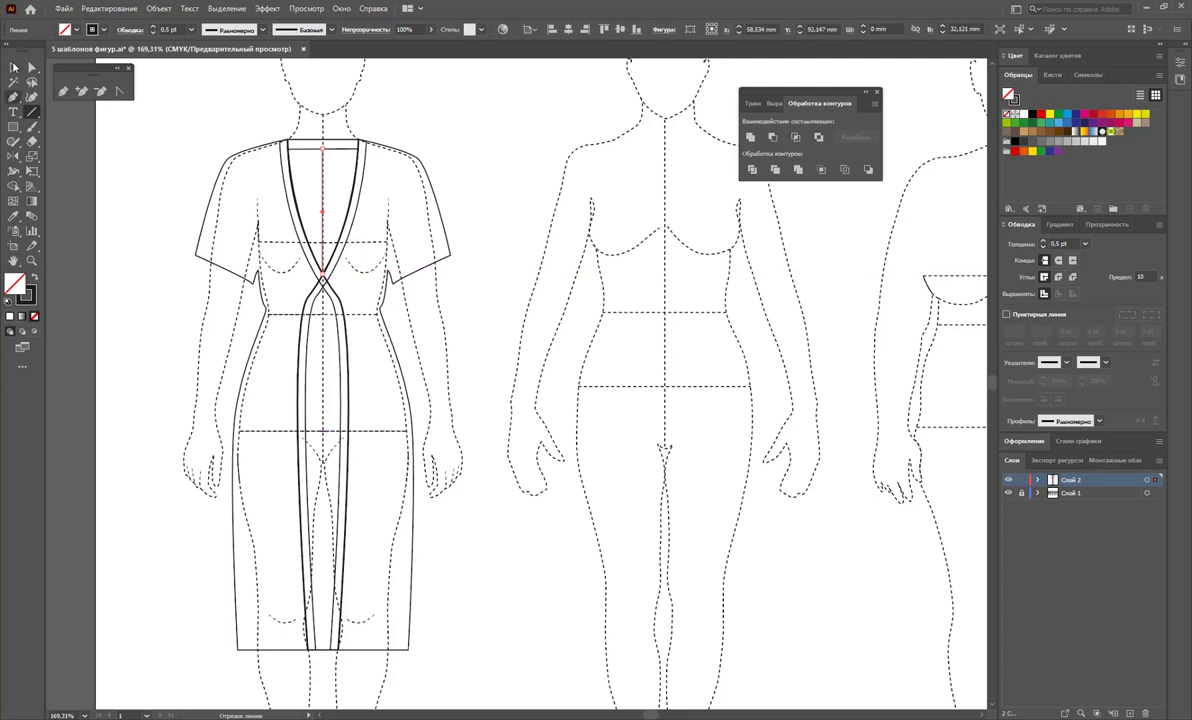
click(13, 67)
click(549, 258)
scroll(551, 284, down, 1)
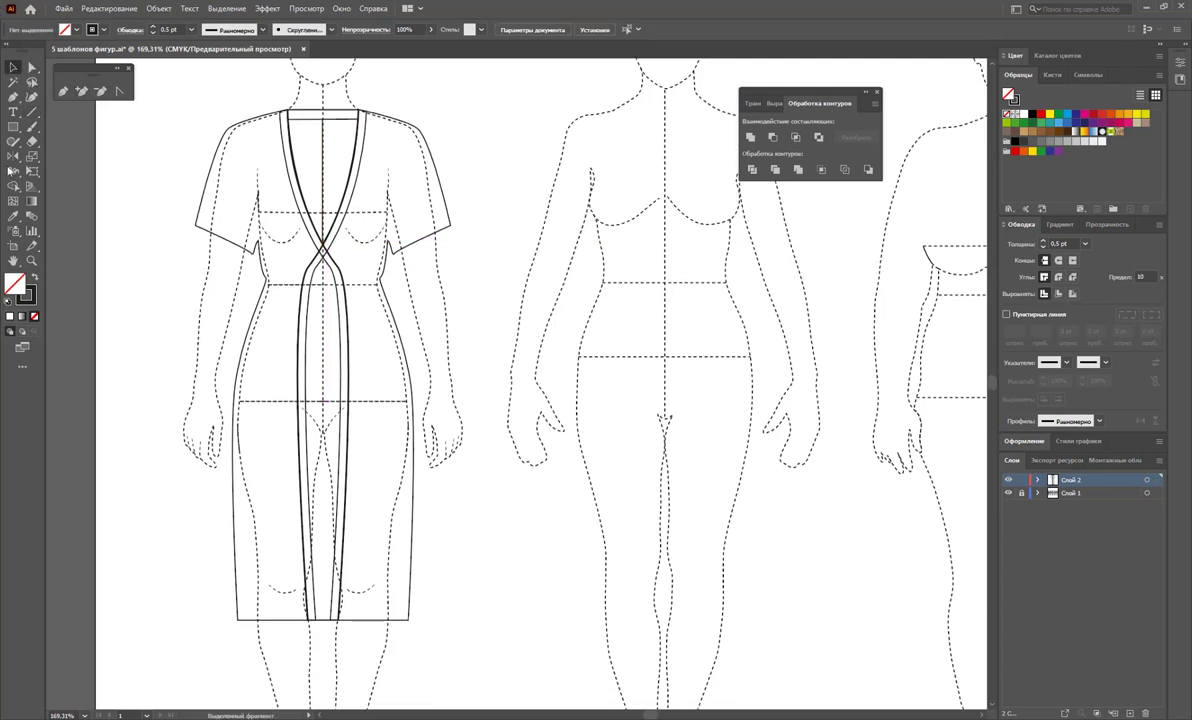
Draw a closed narrow rectangular belt band across the waist
click(62, 90)
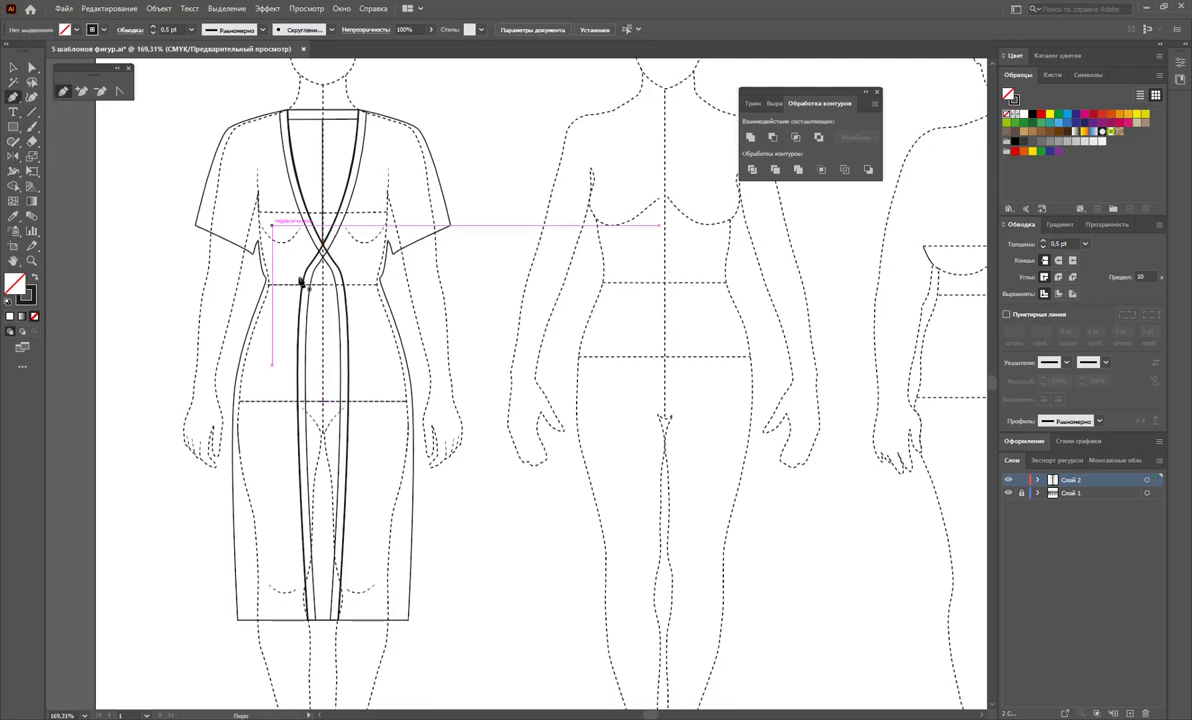
click(266, 282)
click(378, 280)
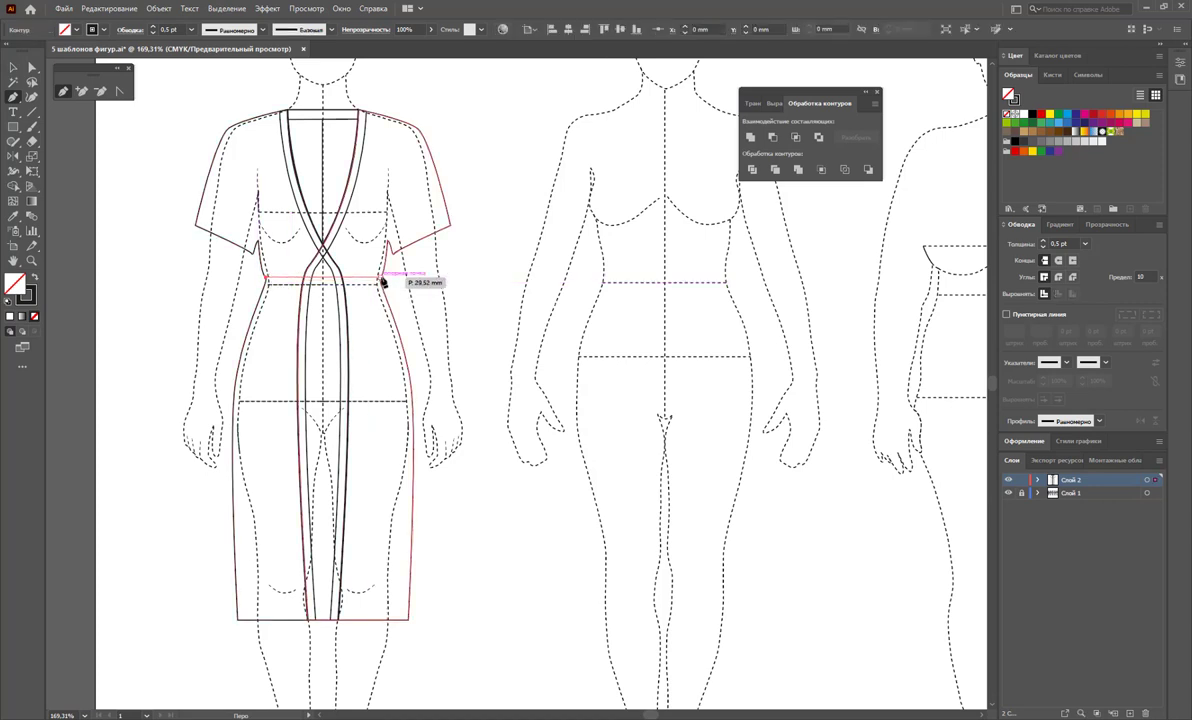
click(378, 287)
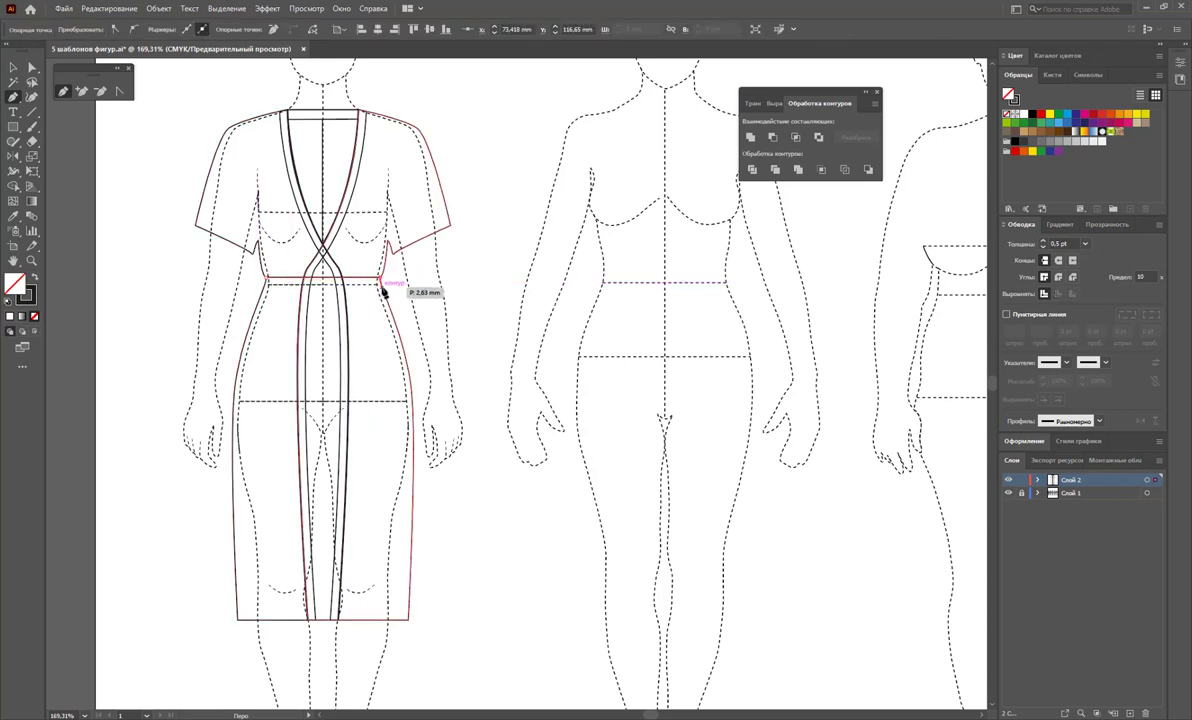
click(266, 287)
click(267, 280)
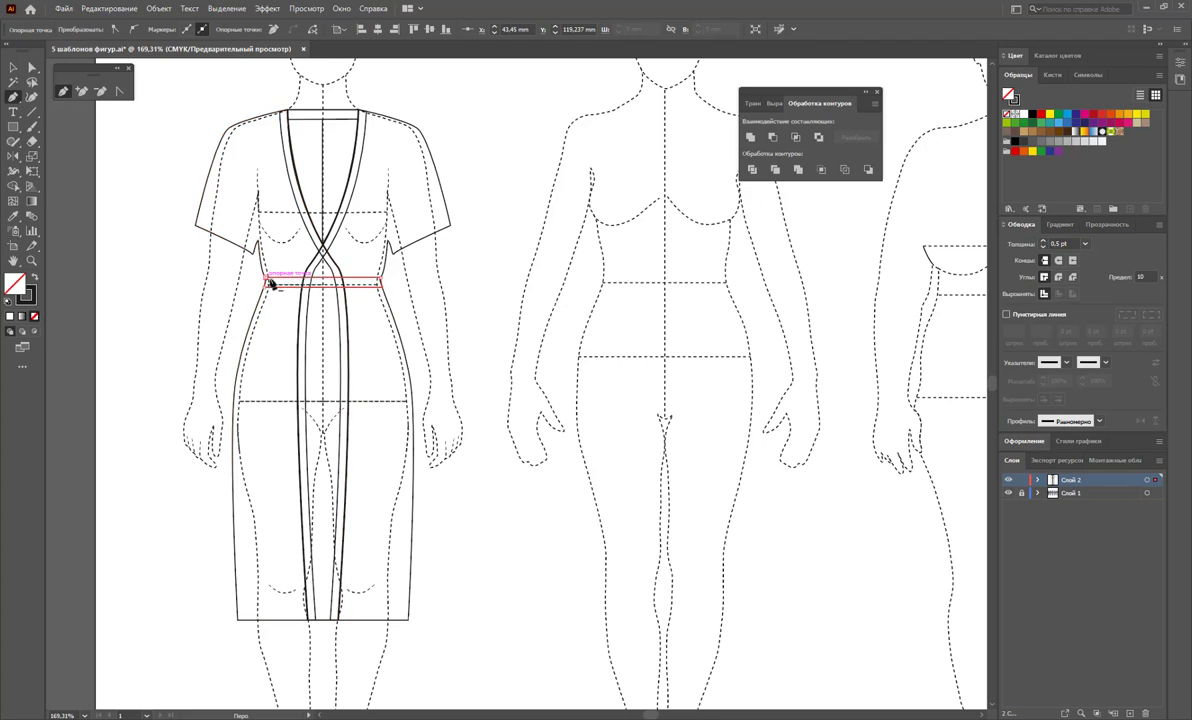
Zoom in on the waist and check the belt outline, strap and knot shapes
click(31, 260)
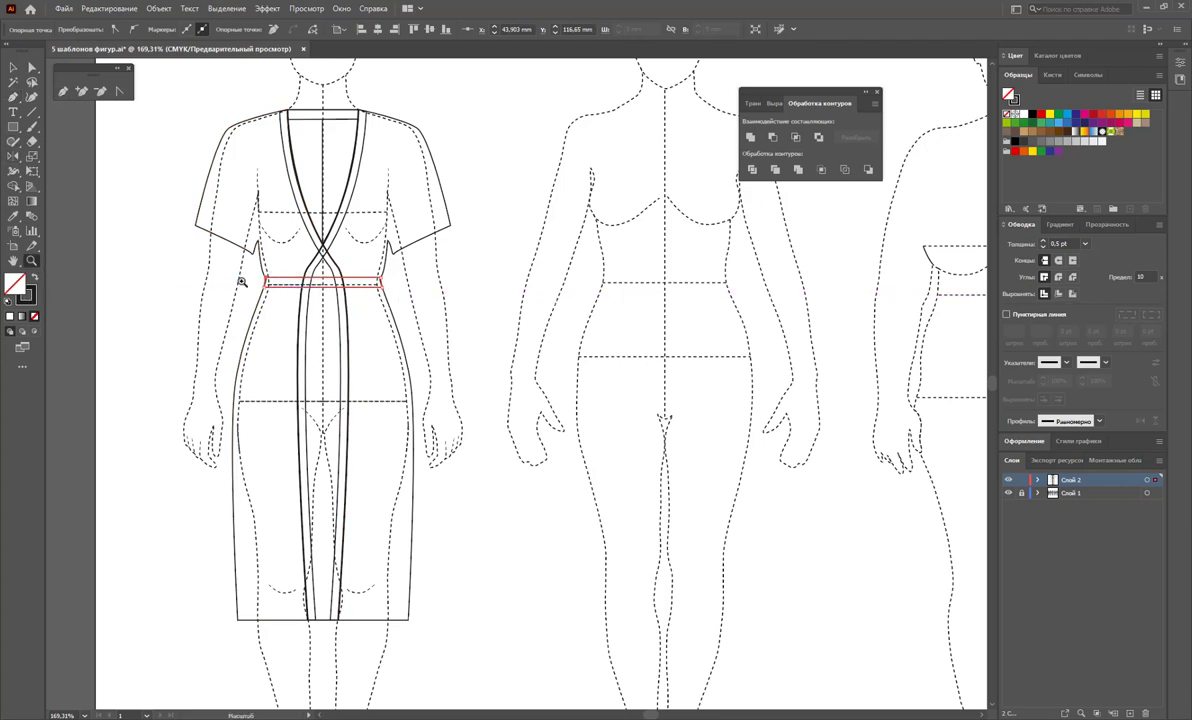
drag(327, 272, 475, 327)
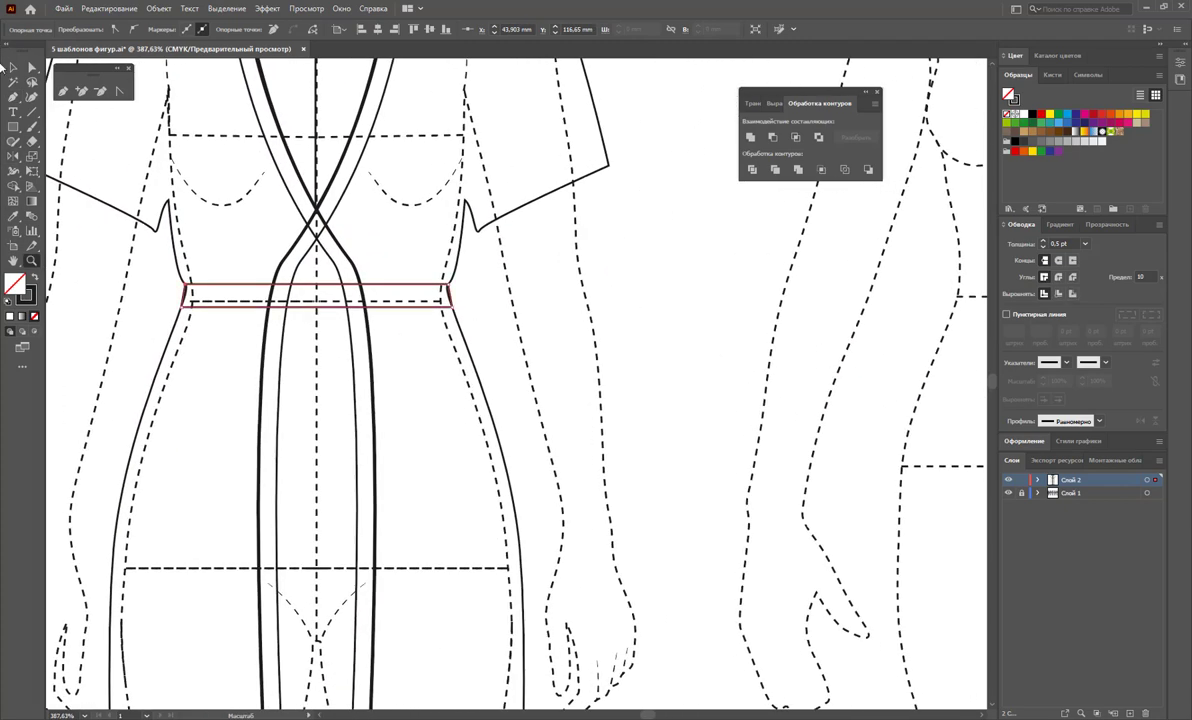
click(13, 96)
ctrl+click(365, 289)
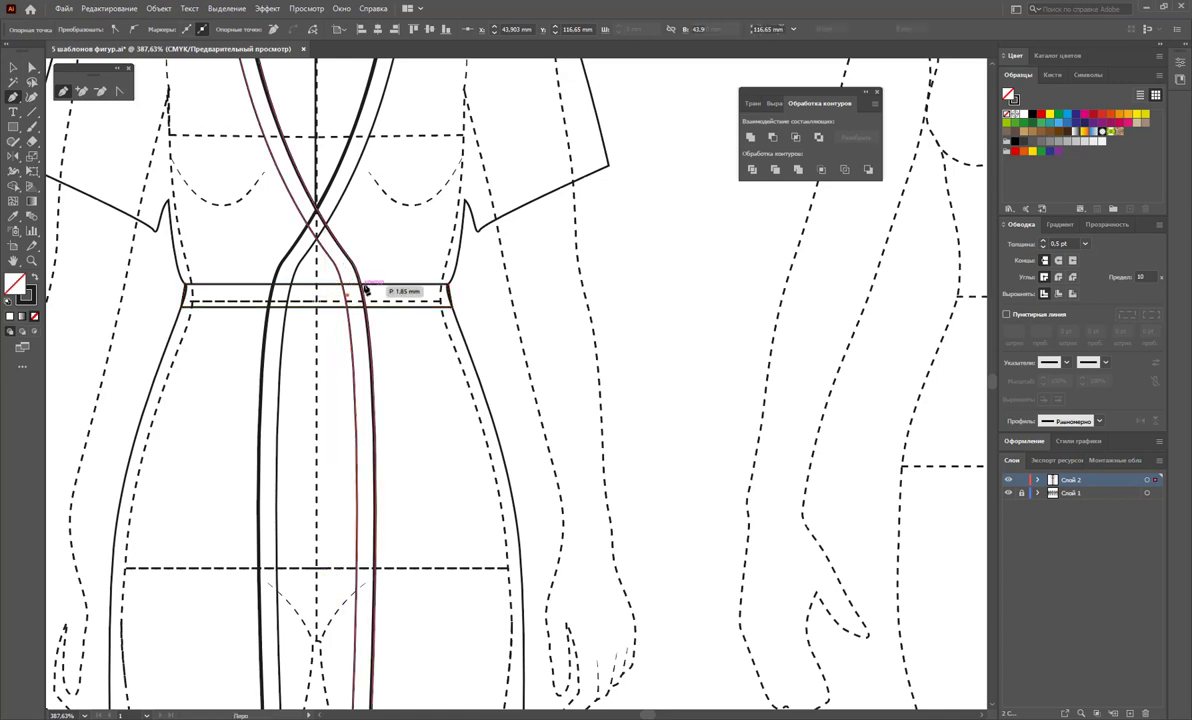
ctrl+click(365, 288)
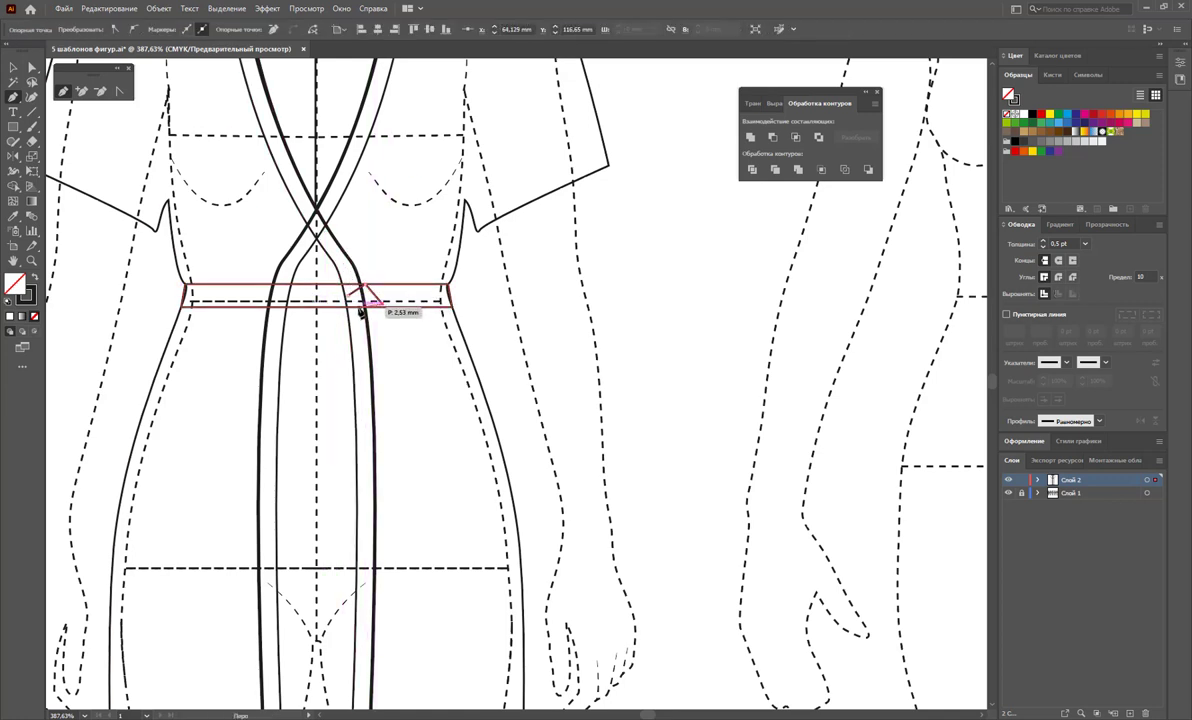
ctrl+click(348, 299)
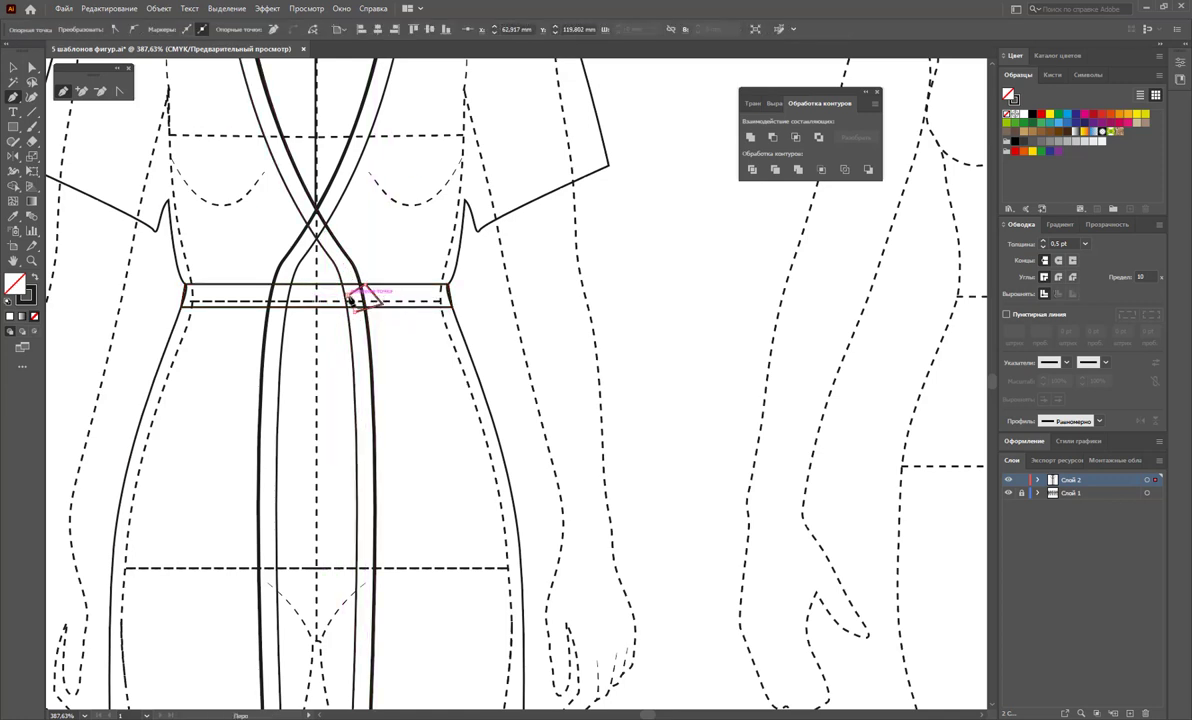
ctrl+click(359, 290)
ctrl+click(370, 305)
click(13, 69)
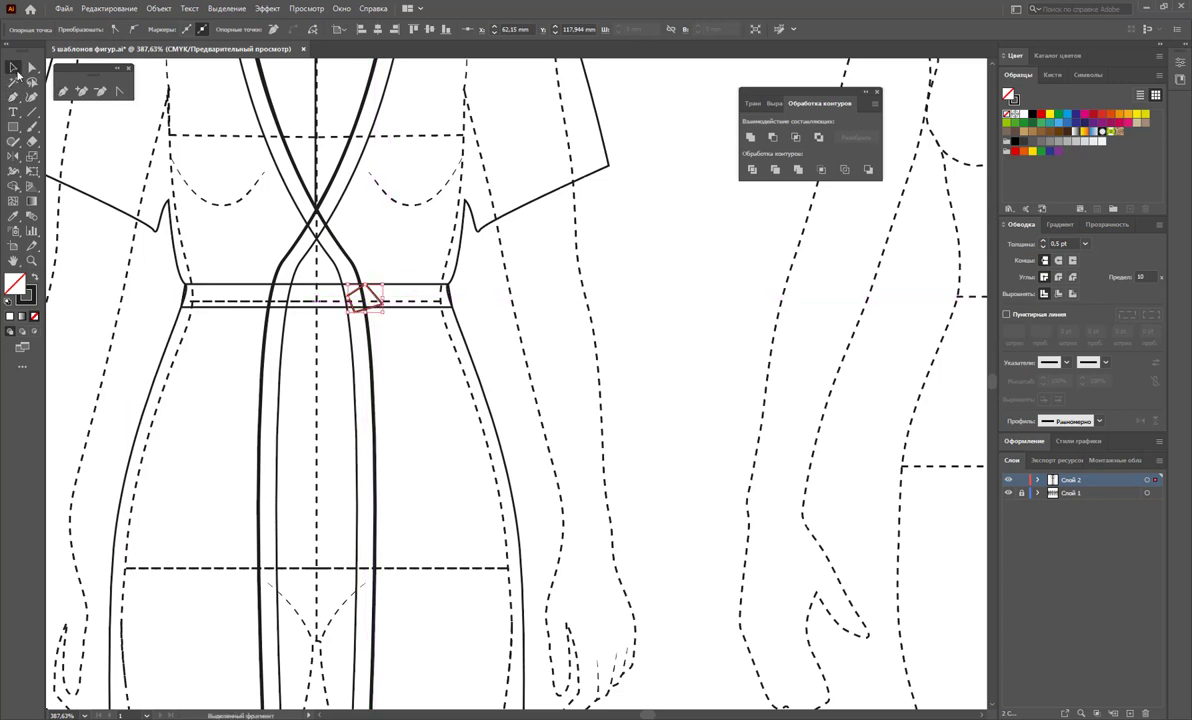
click(301, 258)
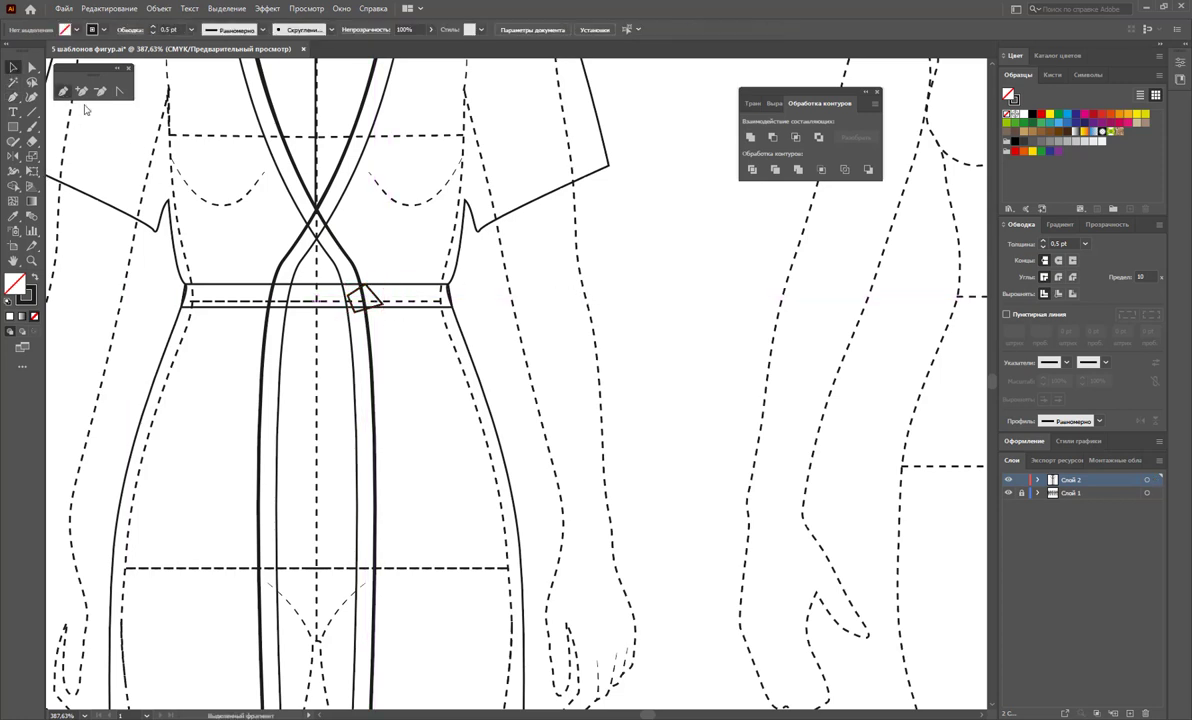
Draw a long closed tie hanging down from the belt knot, then begin another tie piece there
click(62, 91)
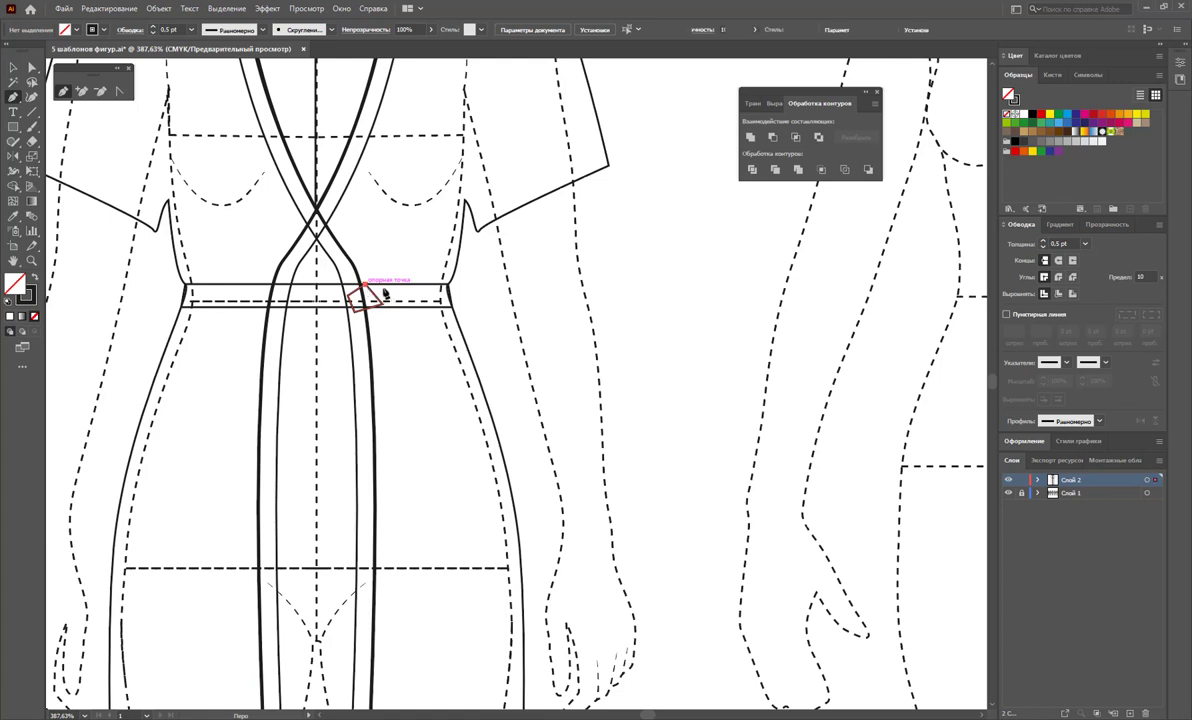
click(384, 291)
drag(410, 345, 421, 352)
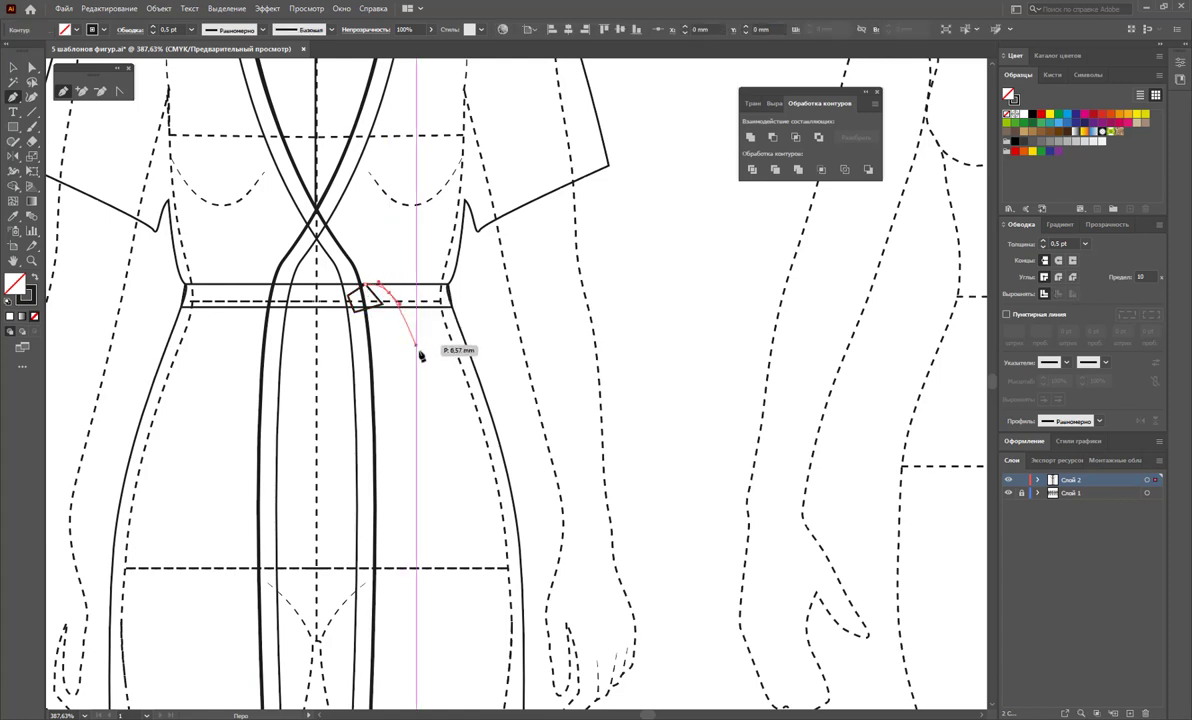
click(436, 501)
click(425, 499)
click(405, 347)
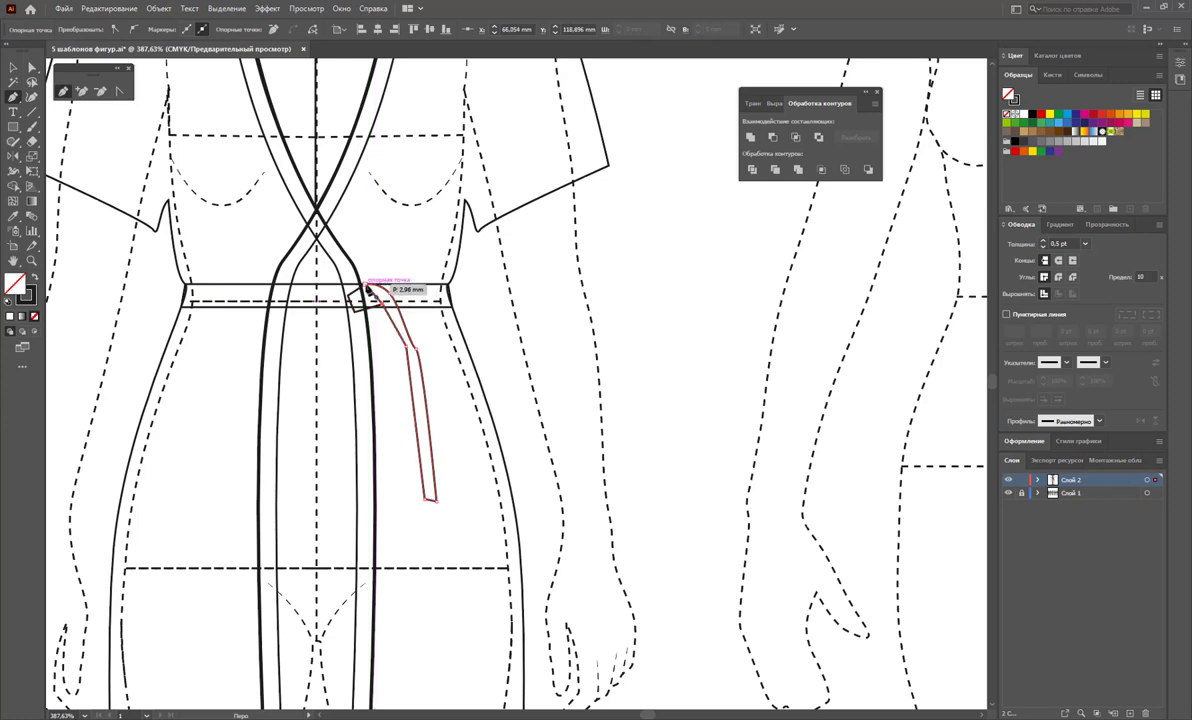
click(368, 289)
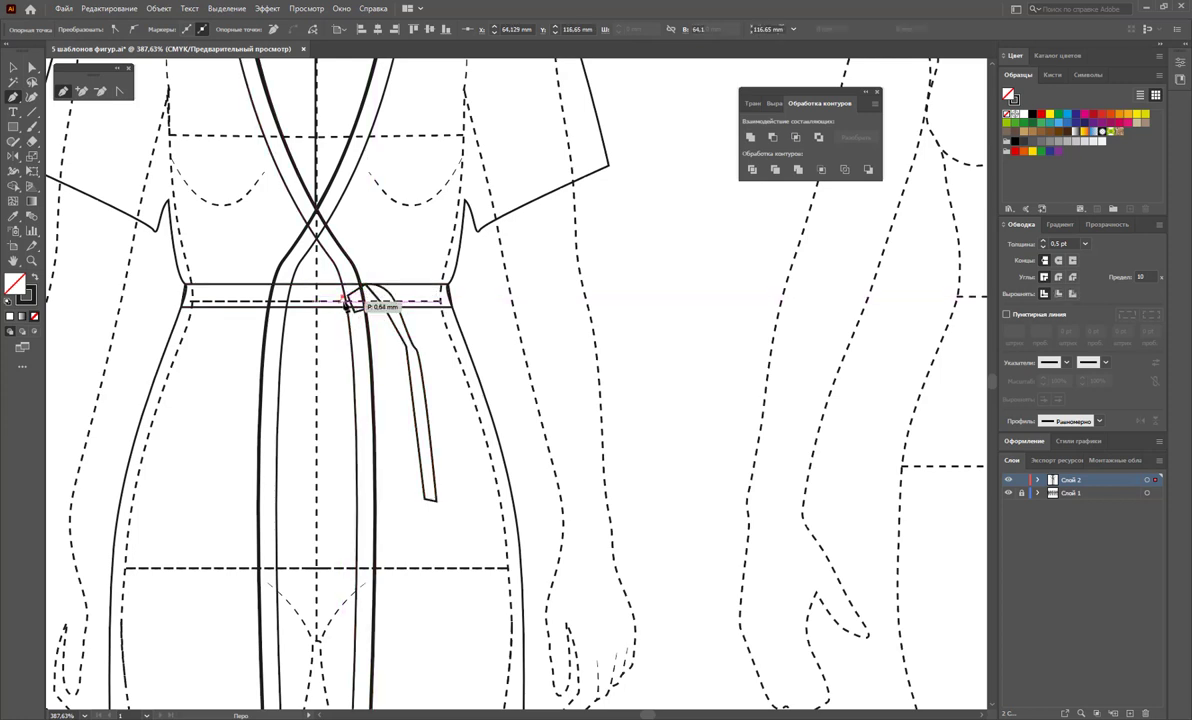
click(346, 298)
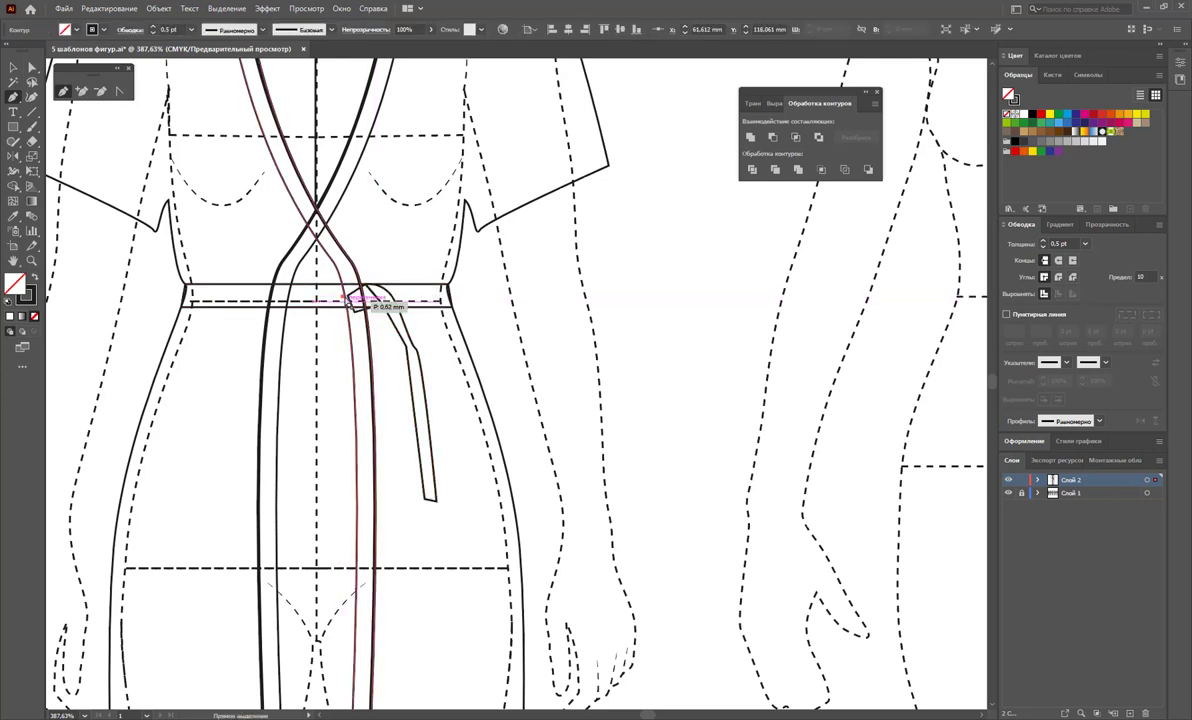
Draw a closed bow loop extending down-left from the belt knot
click(291, 343)
click(349, 299)
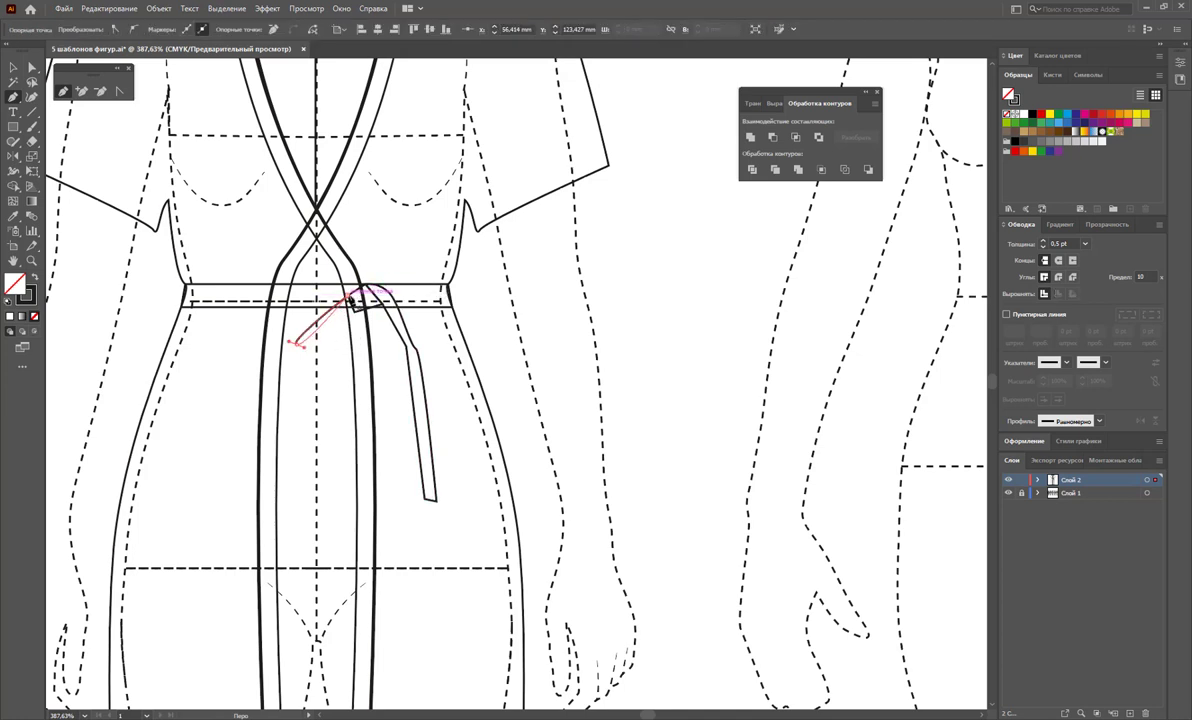
click(310, 345)
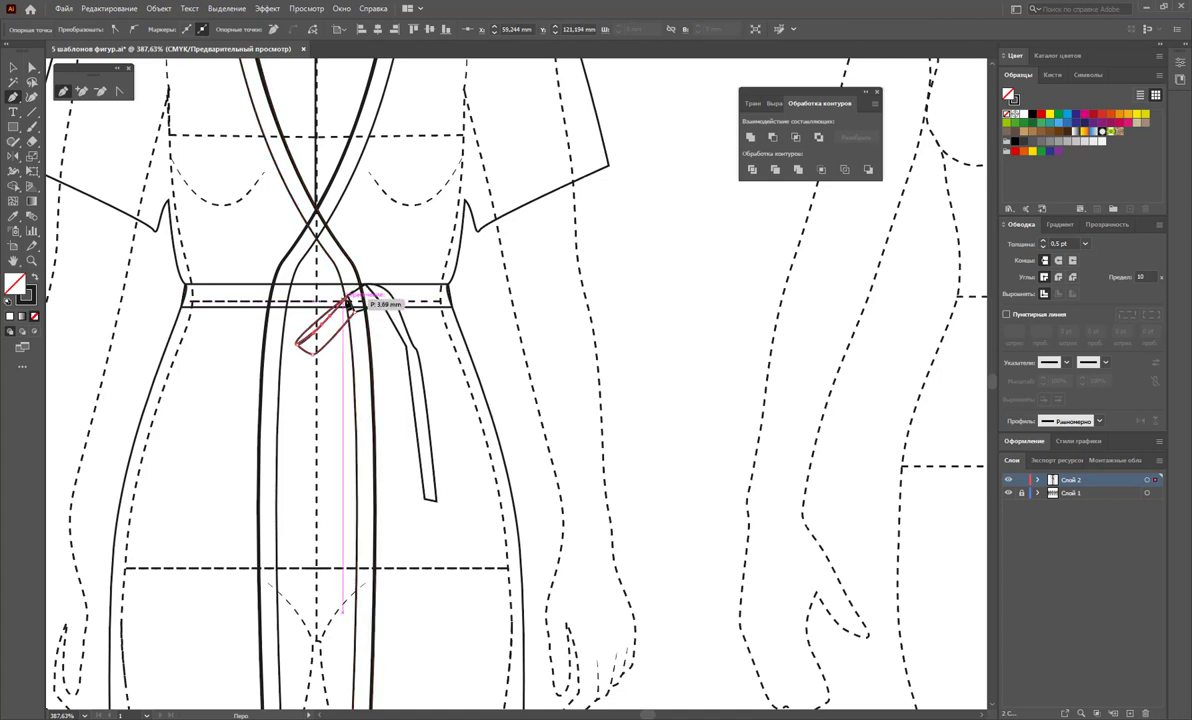
click(356, 315)
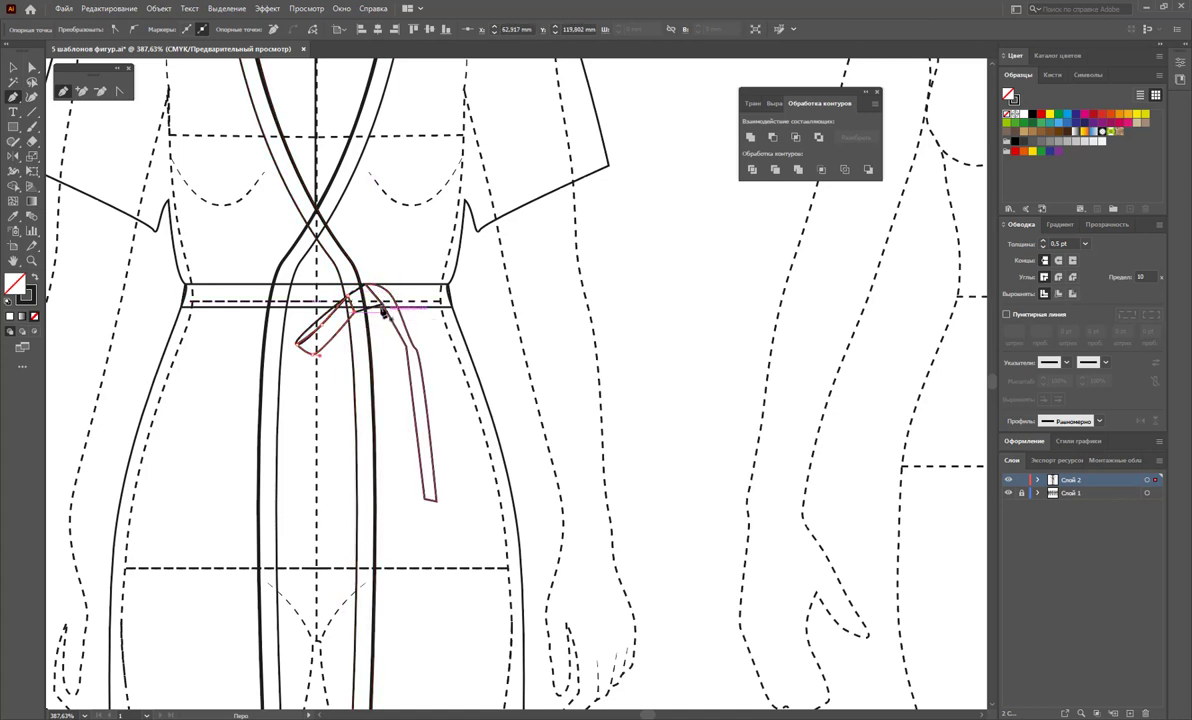
Draw a narrow, shorter second tie end from the belt beside the long one
click(366, 452)
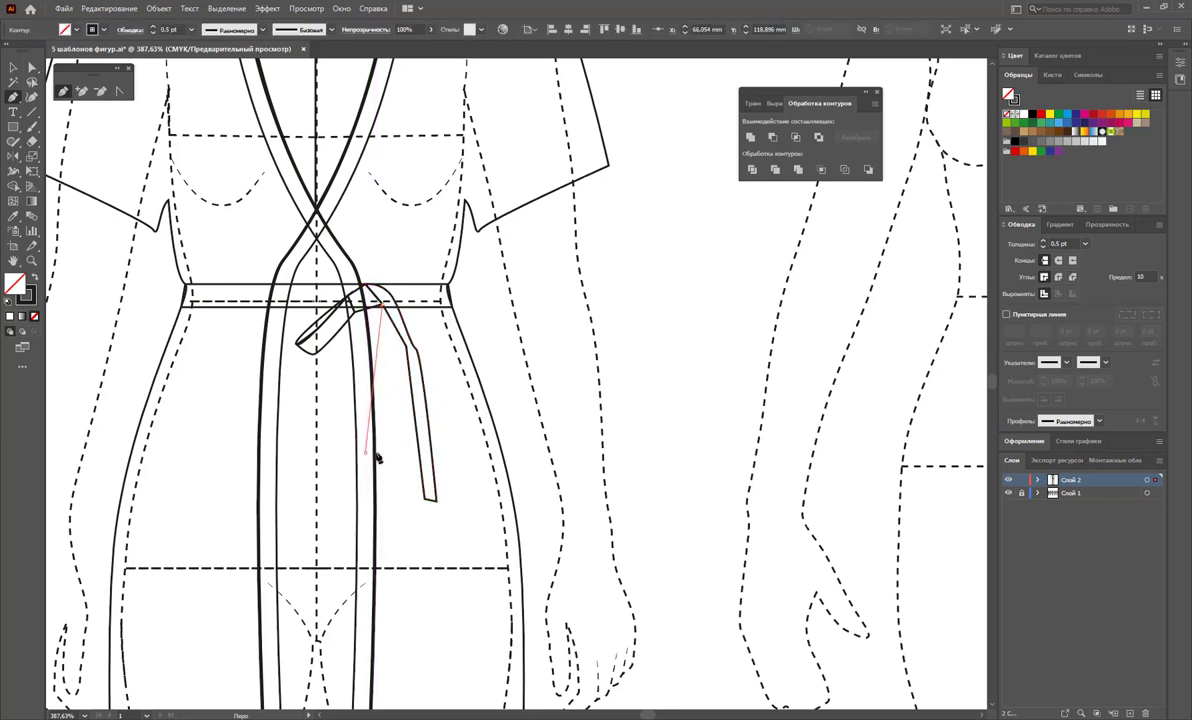
click(394, 454)
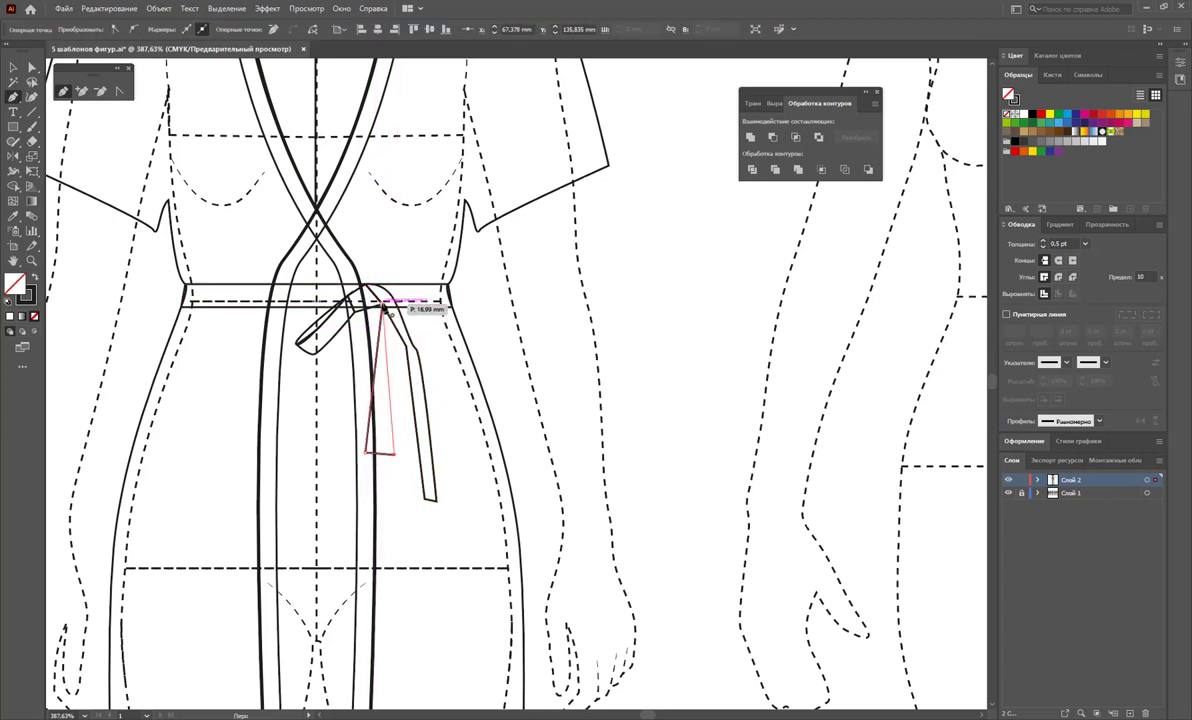
click(381, 303)
click(367, 452)
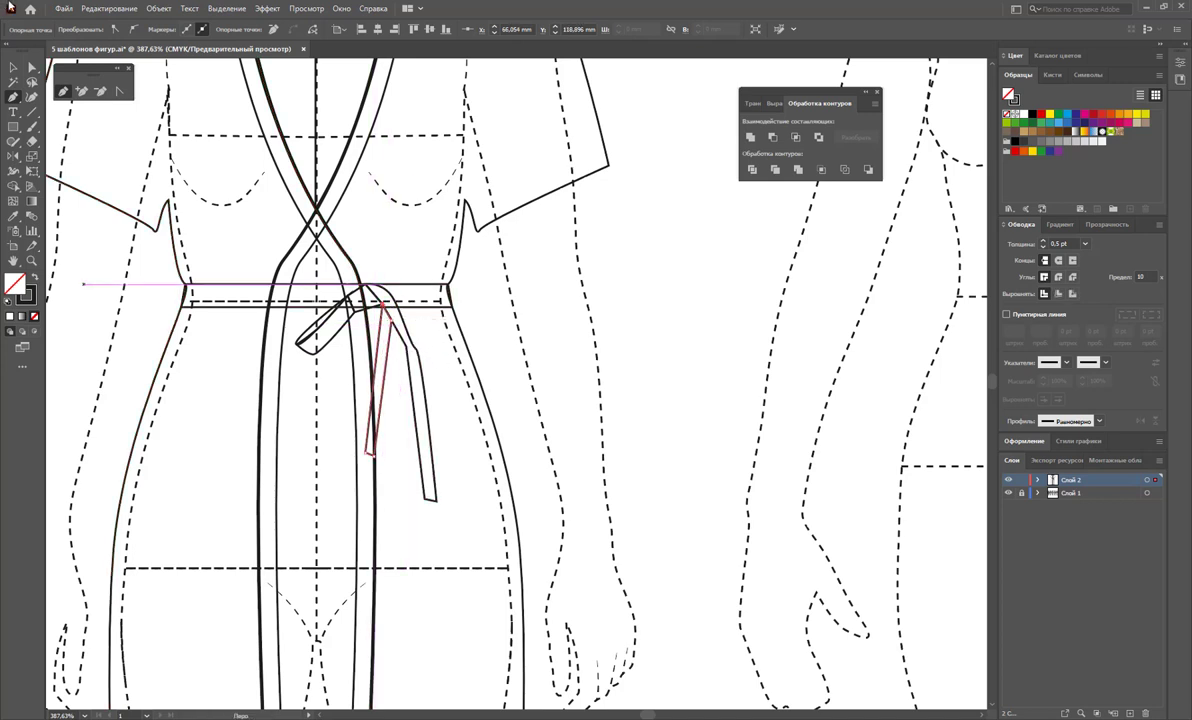
click(11, 68)
Zoom out, marquee-select all the dress pieces, and fill them with white from Swatches
click(566, 356)
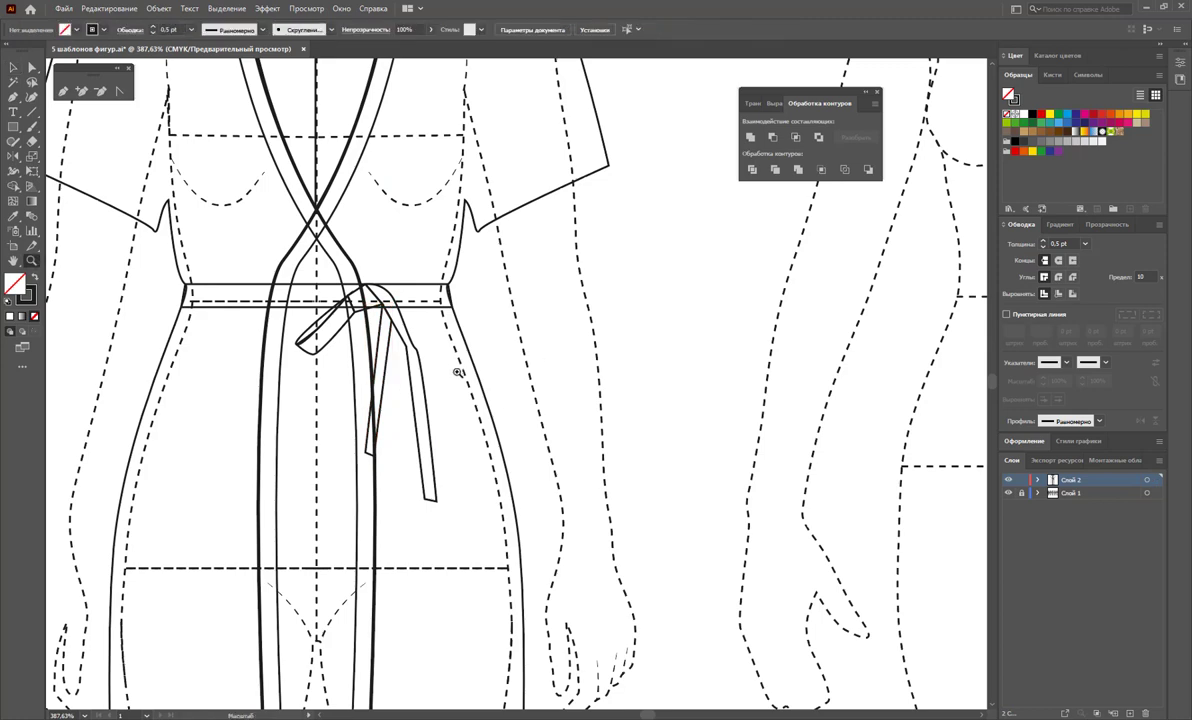
key(z)
alt+click(499, 392)
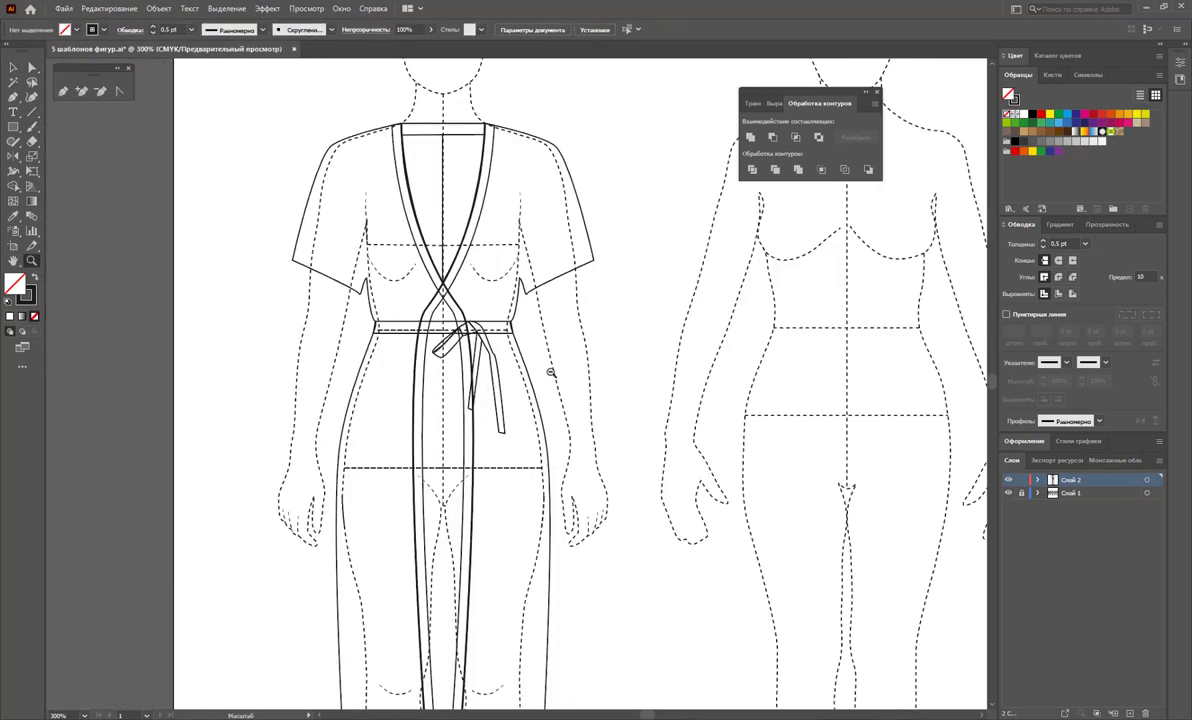
alt+click(550, 372)
scroll(595, 370, down, 1)
click(14, 68)
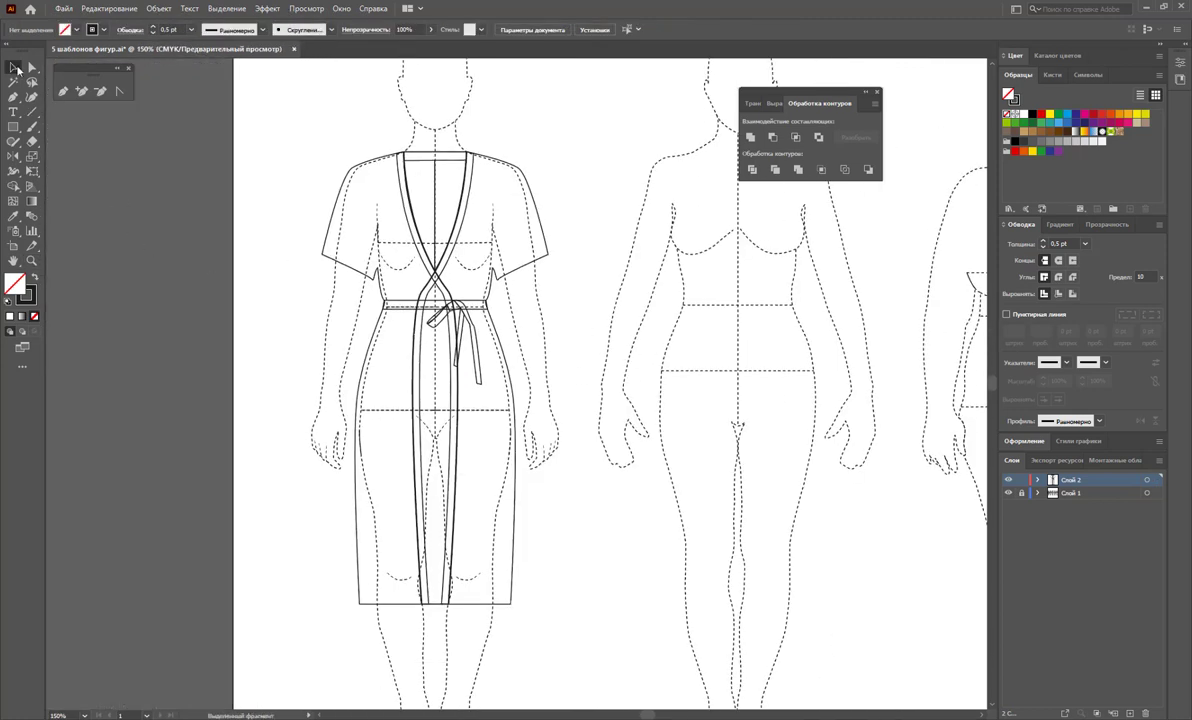
drag(298, 122, 649, 646)
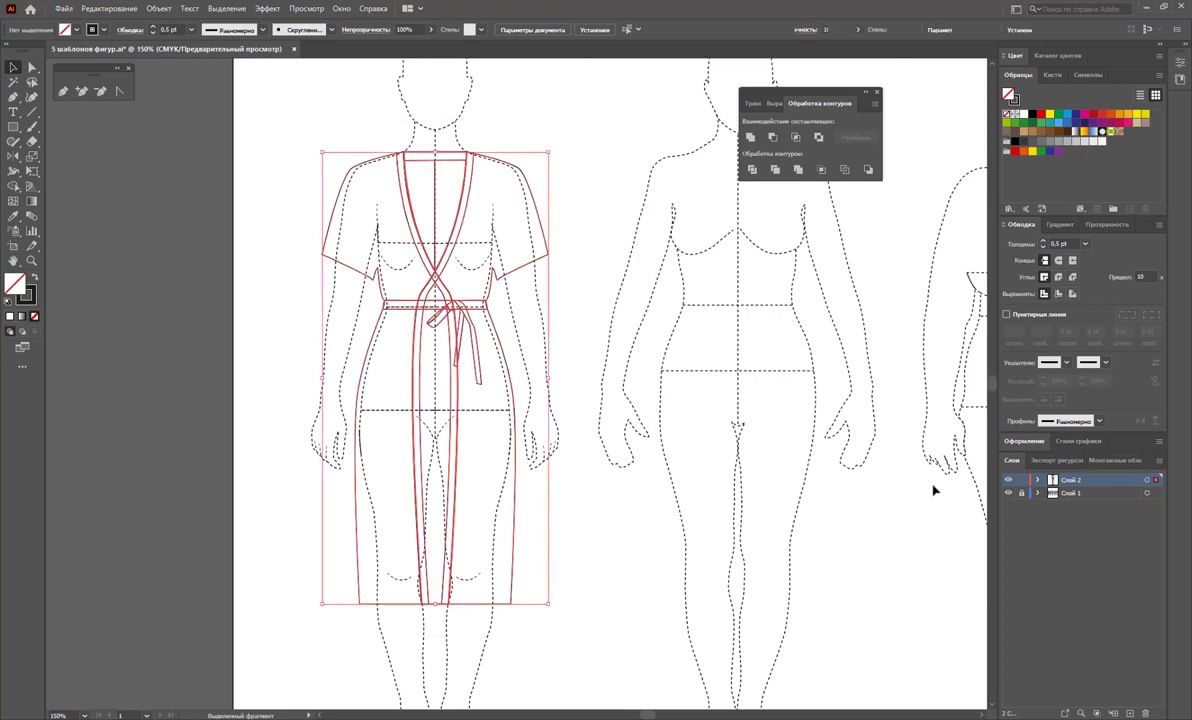
click(1024, 116)
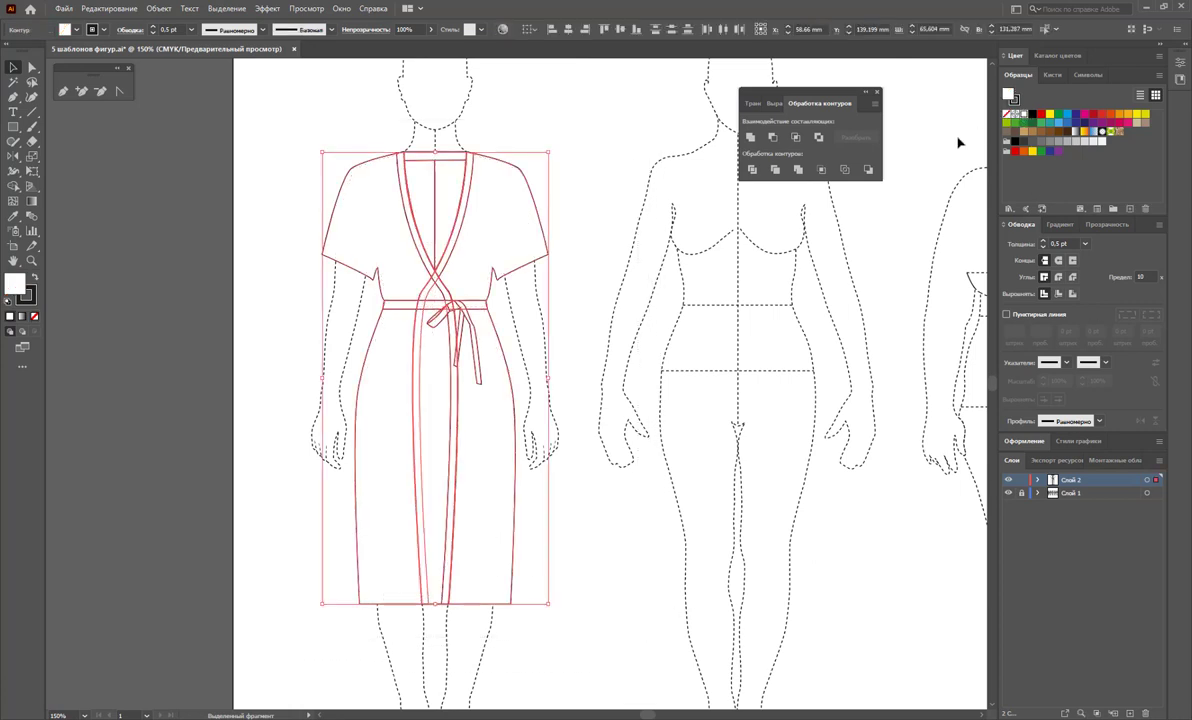
click(613, 298)
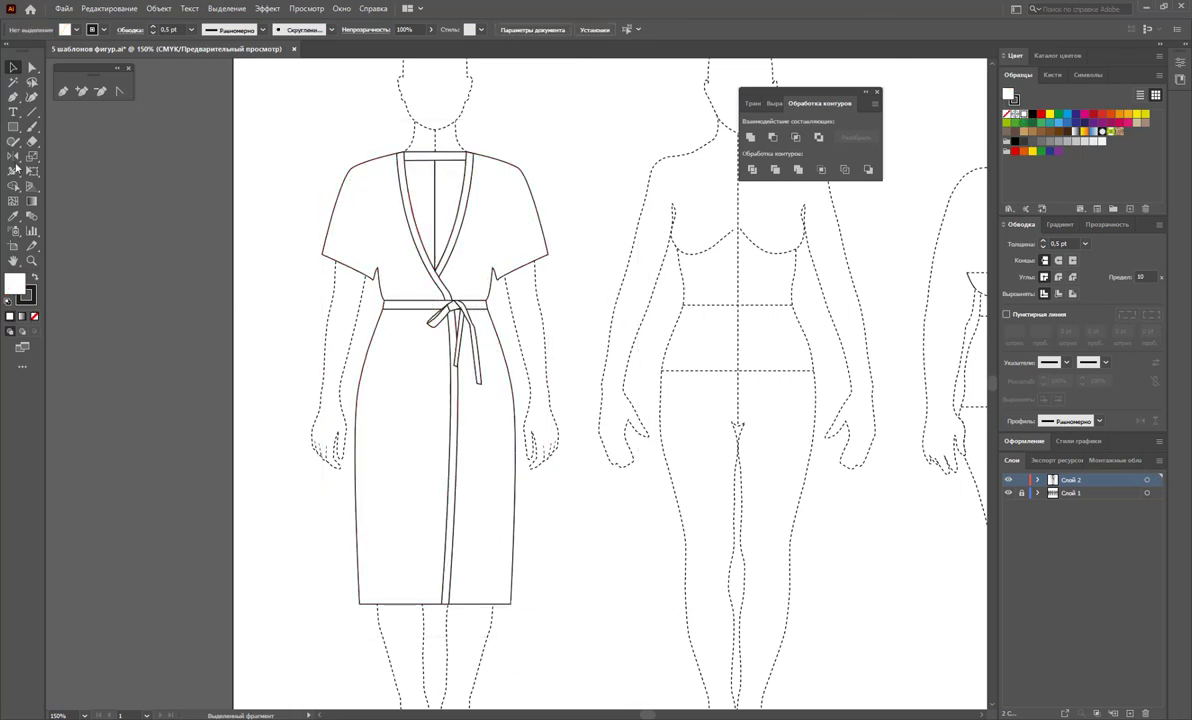
Draw a narrow four-corner cuff band at the left sleeve hem
key(p)
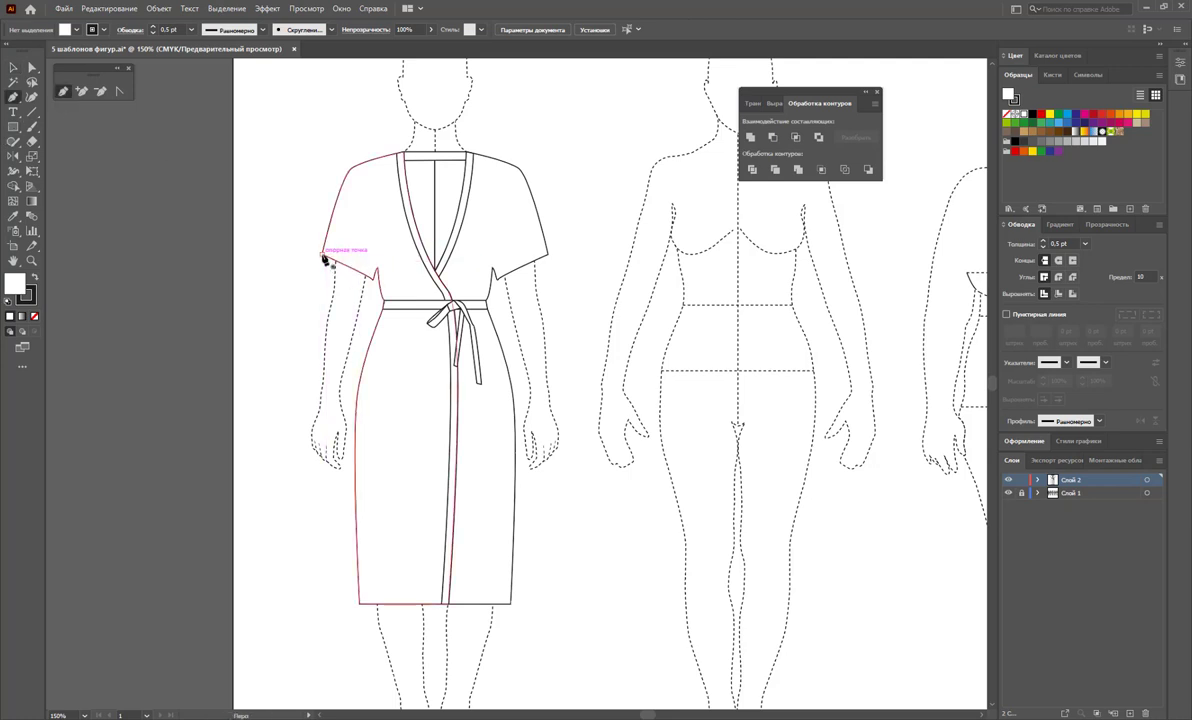
click(325, 247)
click(377, 271)
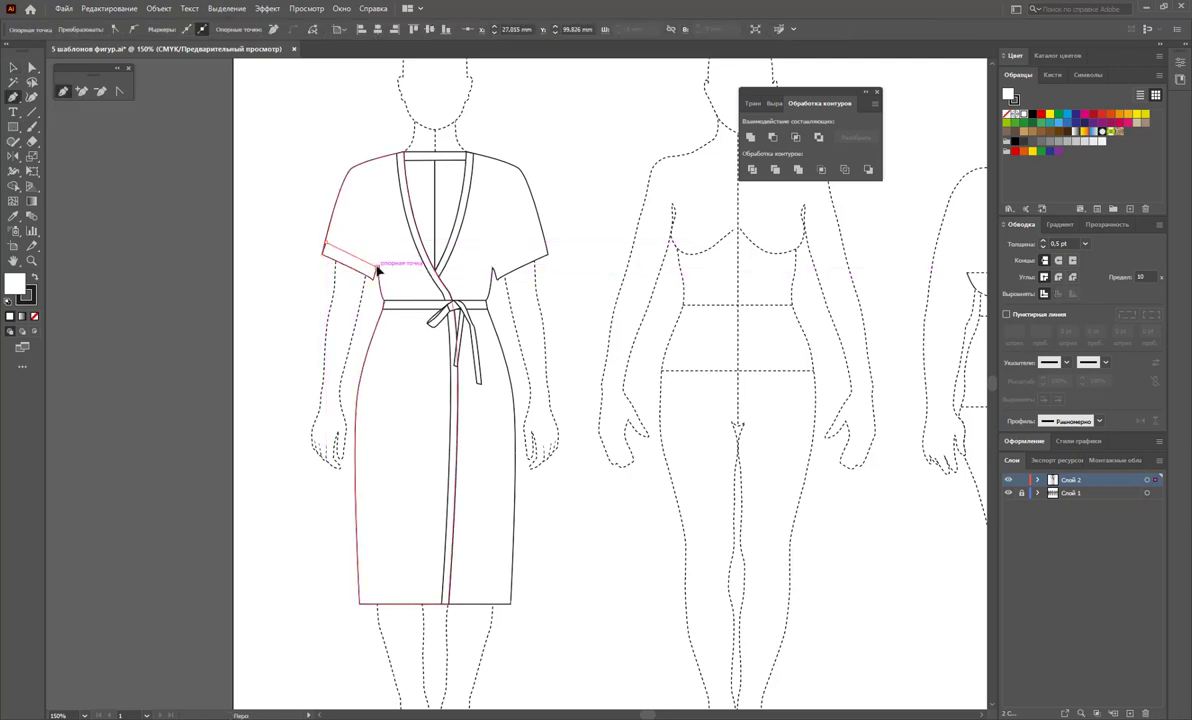
click(374, 279)
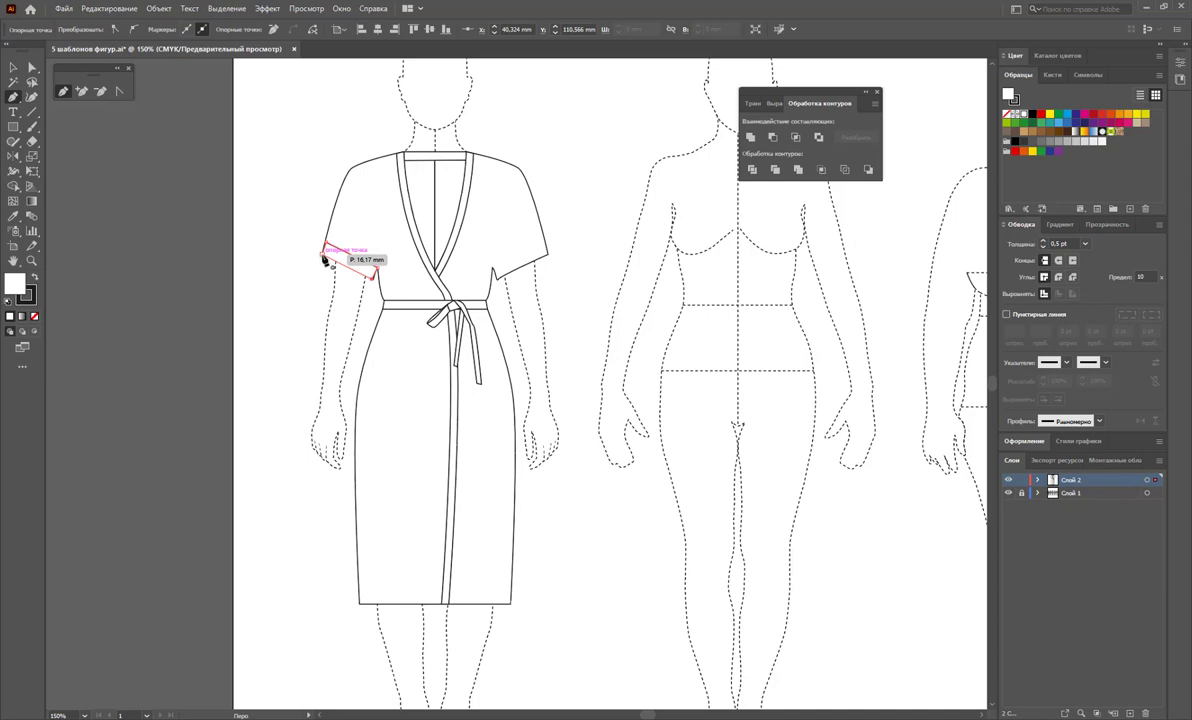
click(324, 258)
Reflect a copy of the cuff across the centre line onto the right sleeve
click(13, 68)
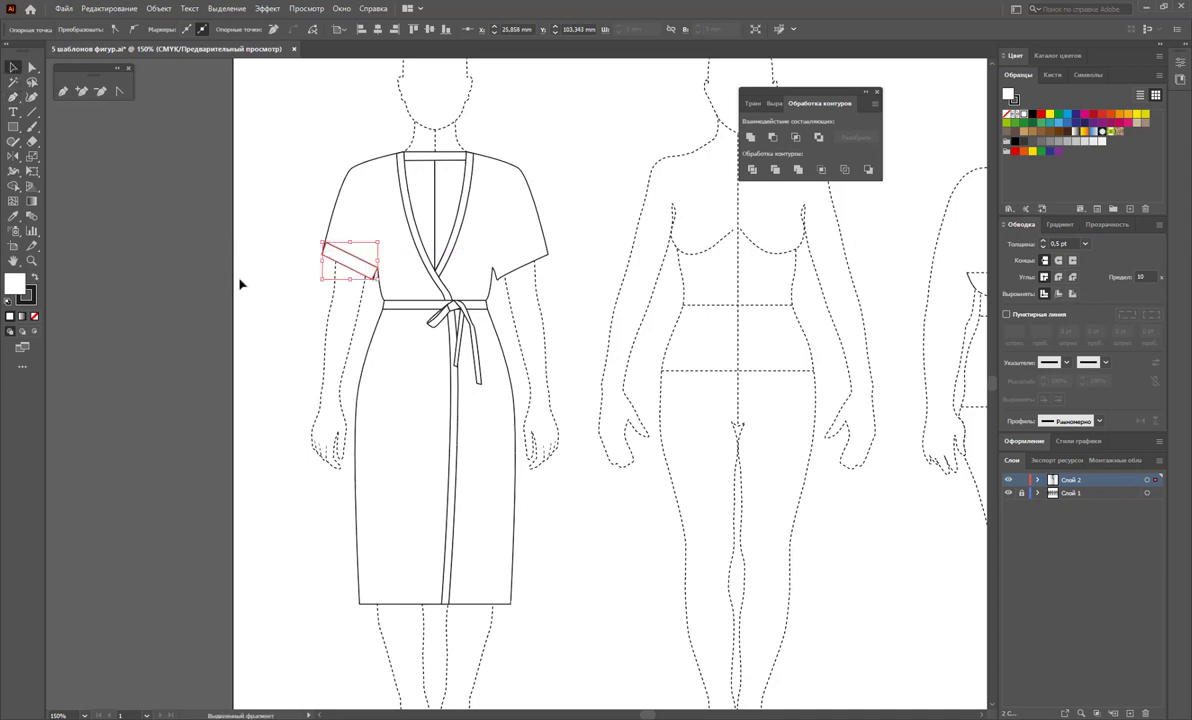
click(348, 258)
click(13, 156)
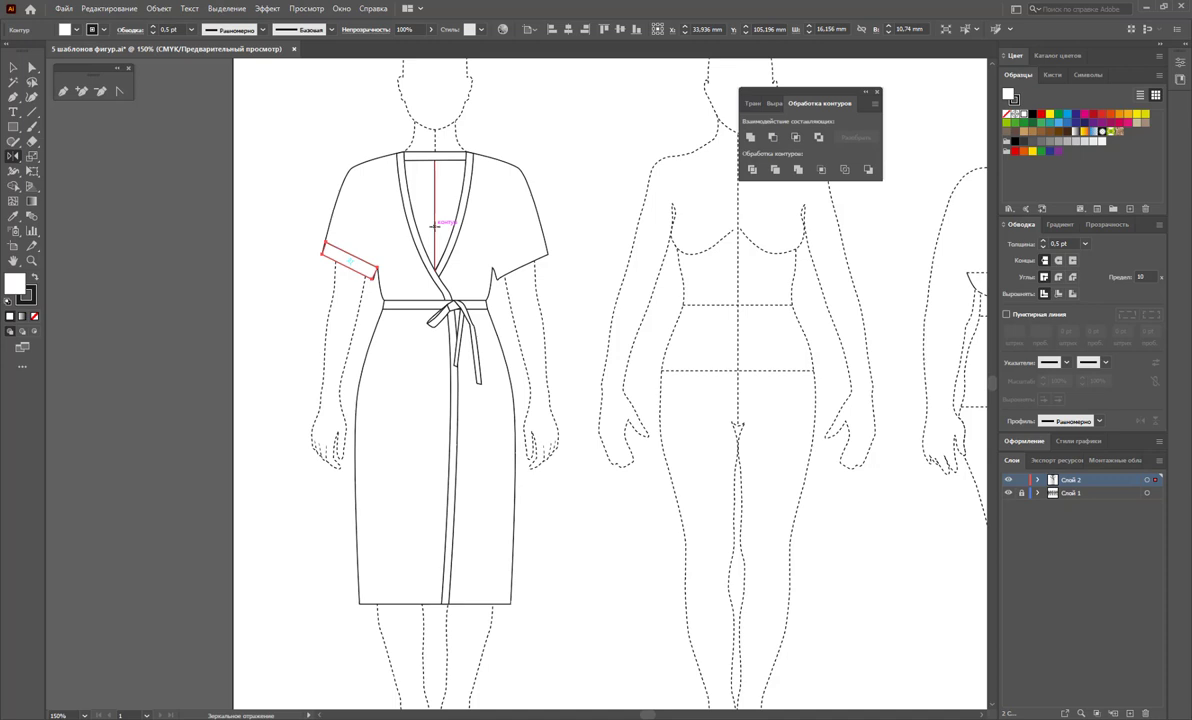
drag(355, 261, 564, 272)
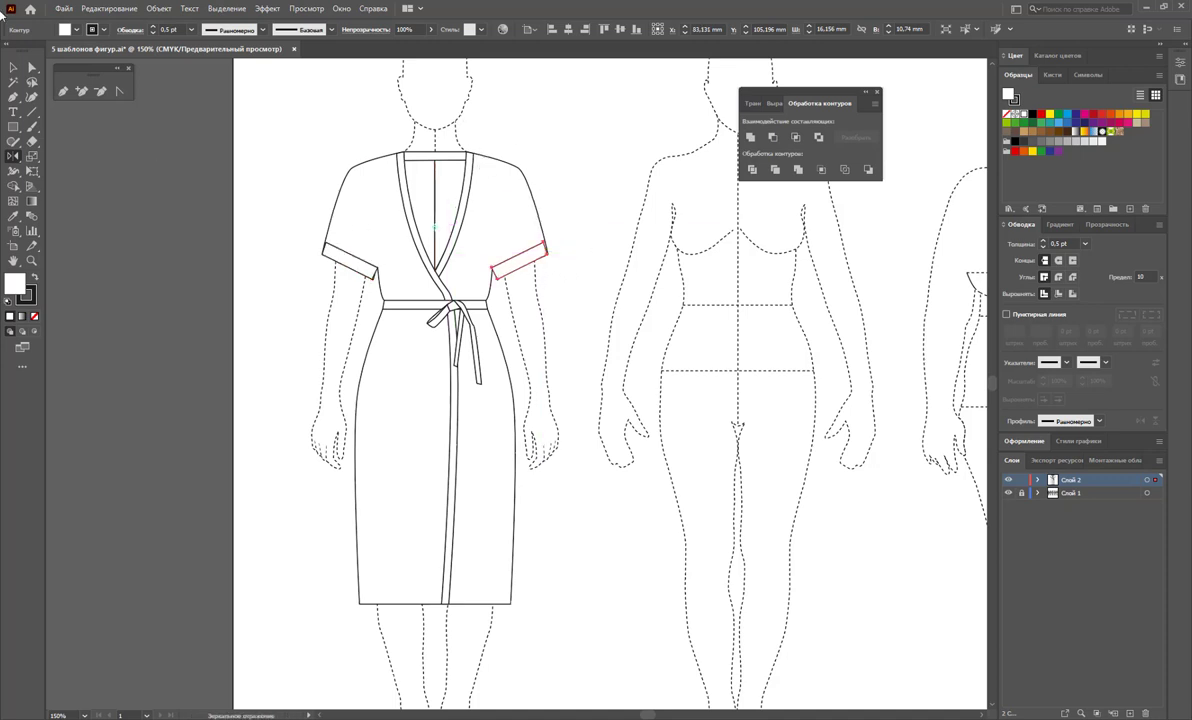
click(13, 67)
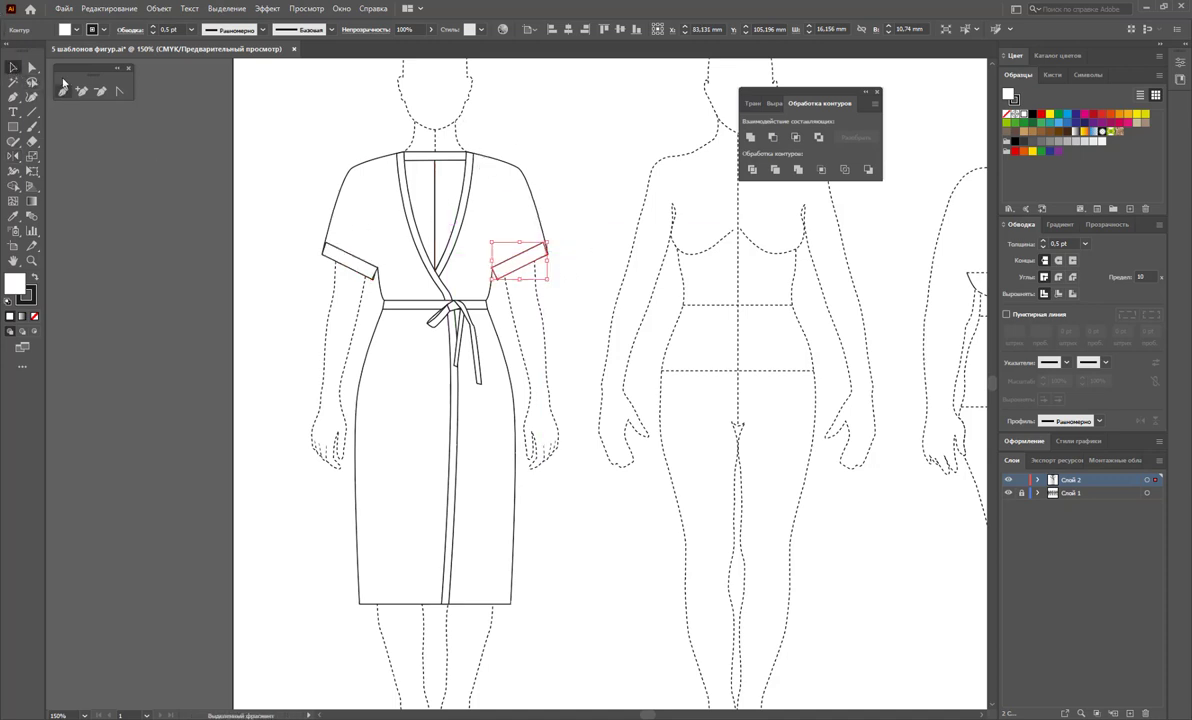
click(558, 312)
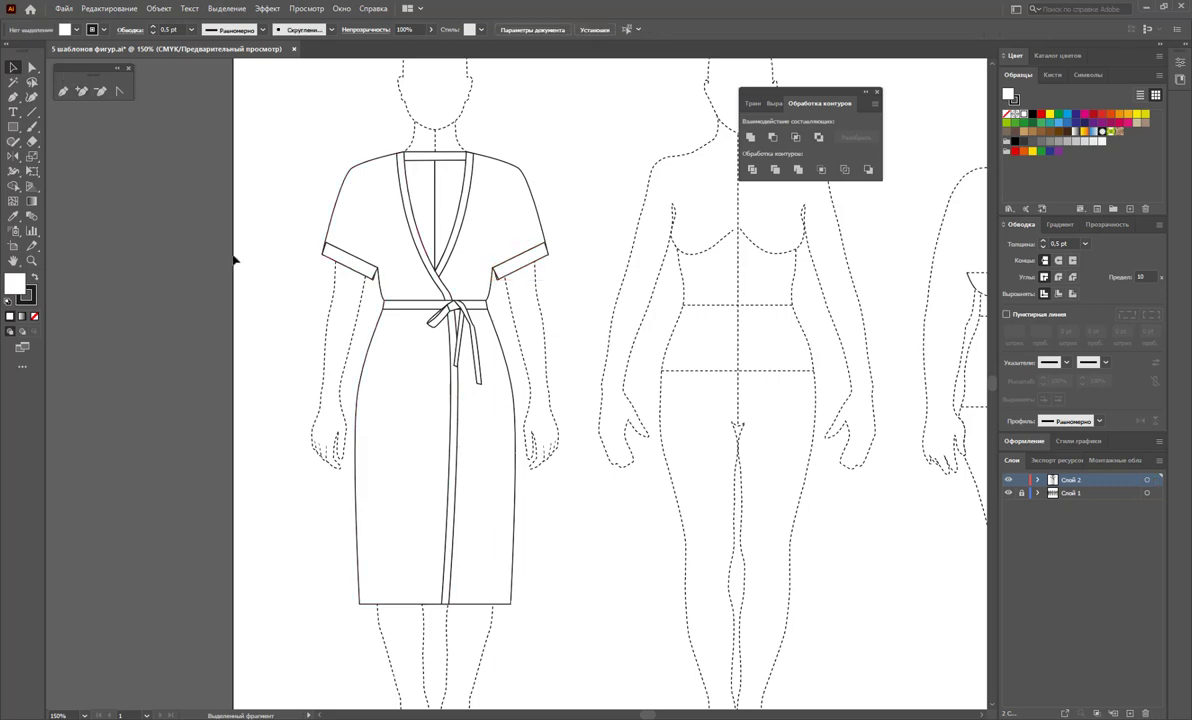
Adjust the anchor points on the right cuff band's edge
click(32, 67)
click(530, 260)
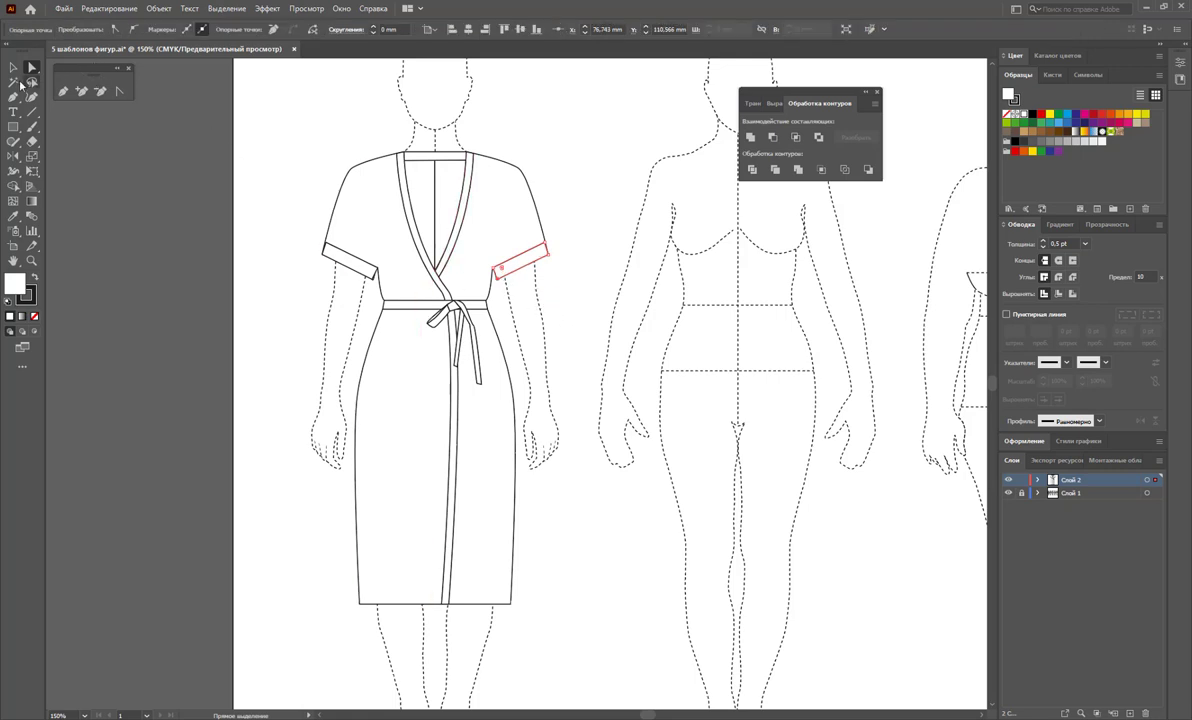
click(13, 67)
click(573, 150)
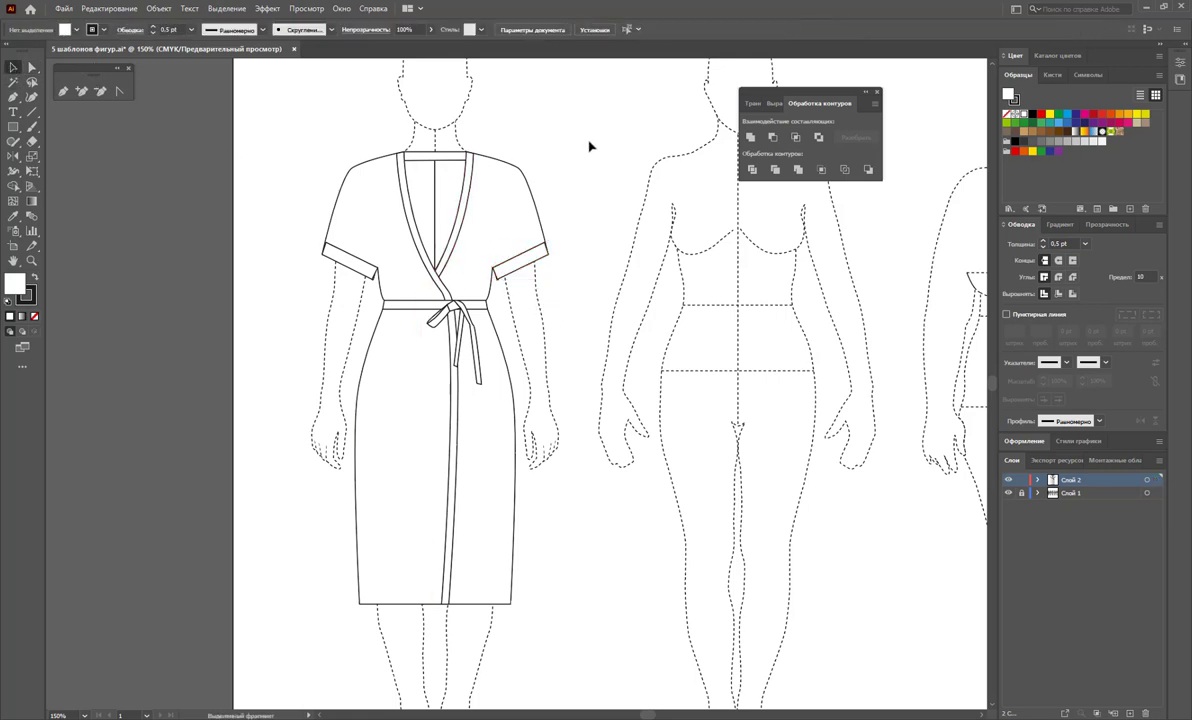
Widen the hanging sash tie and reposition the small inner tie under the knot
click(488, 339)
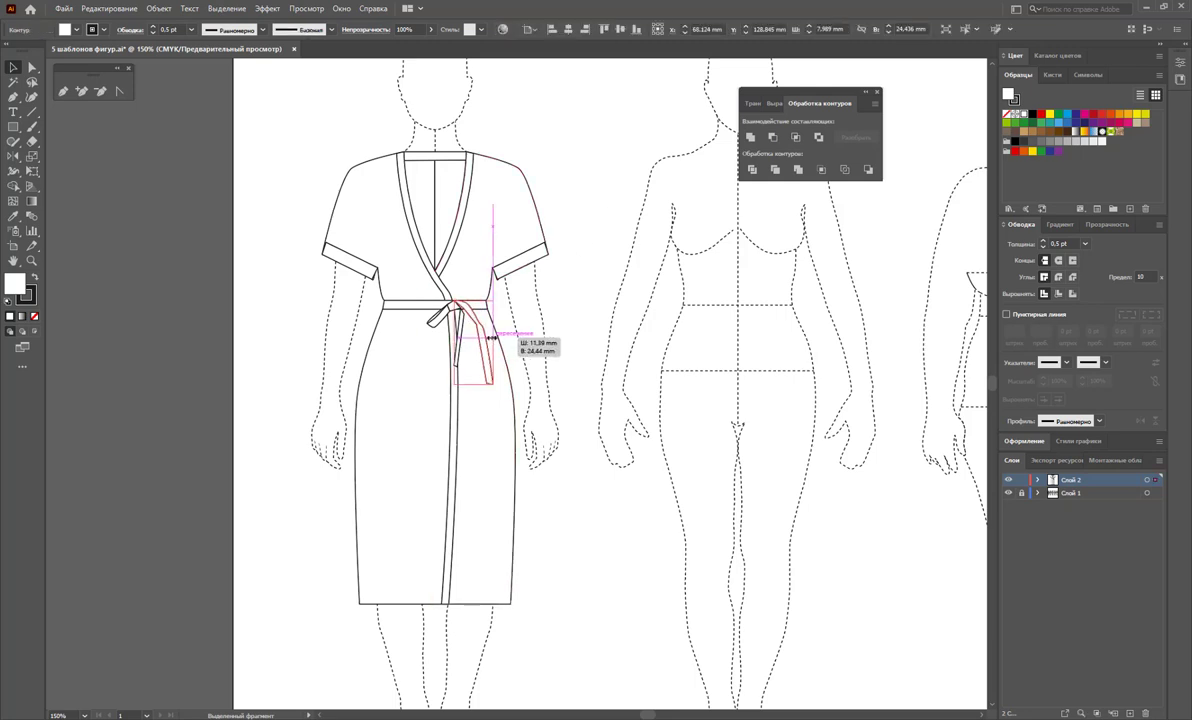
drag(491, 339, 494, 339)
click(467, 346)
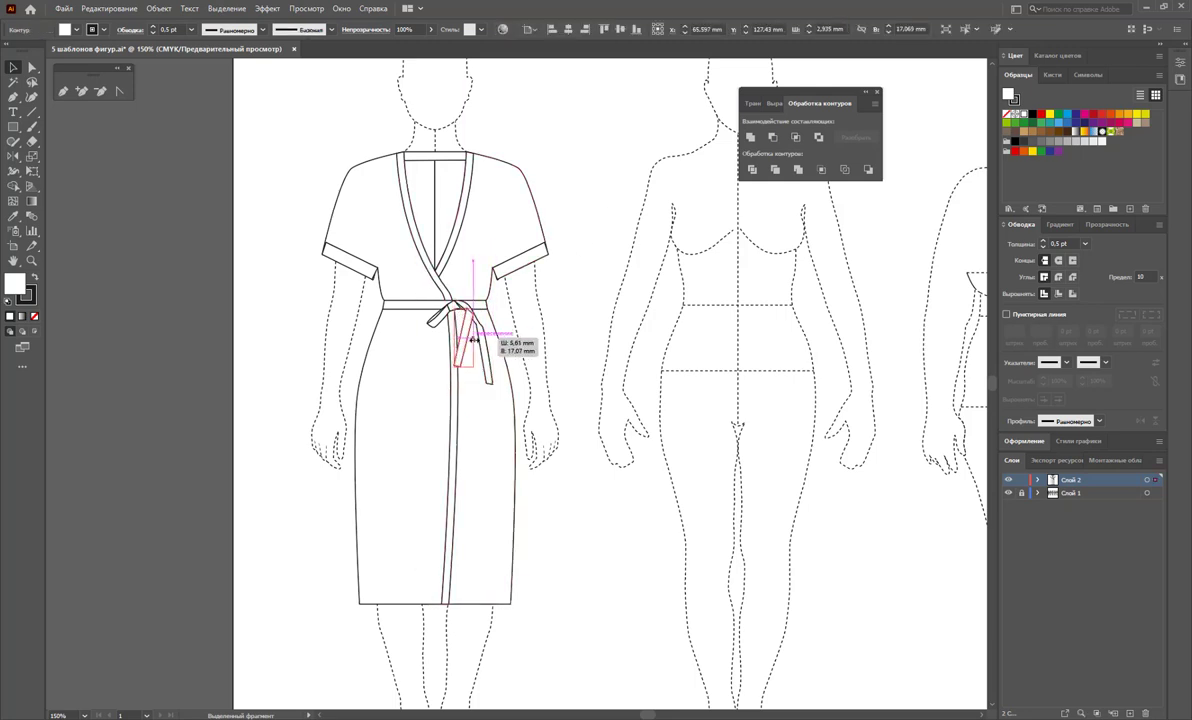
click(458, 327)
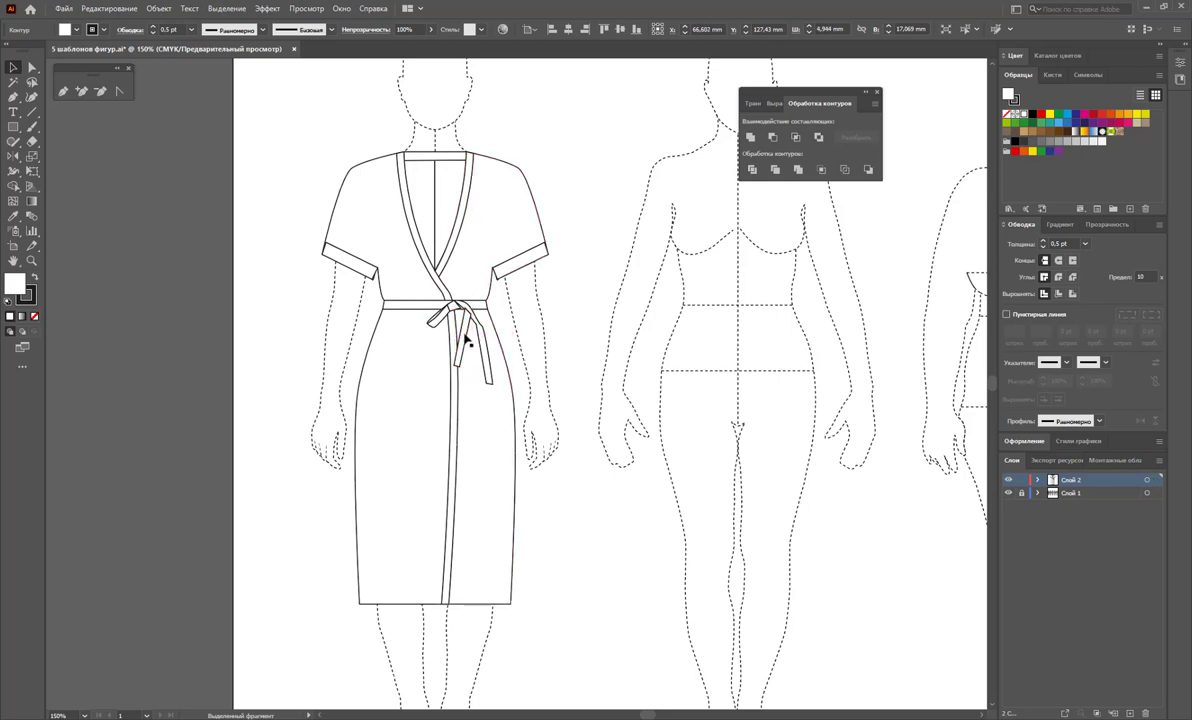
drag(462, 334, 484, 340)
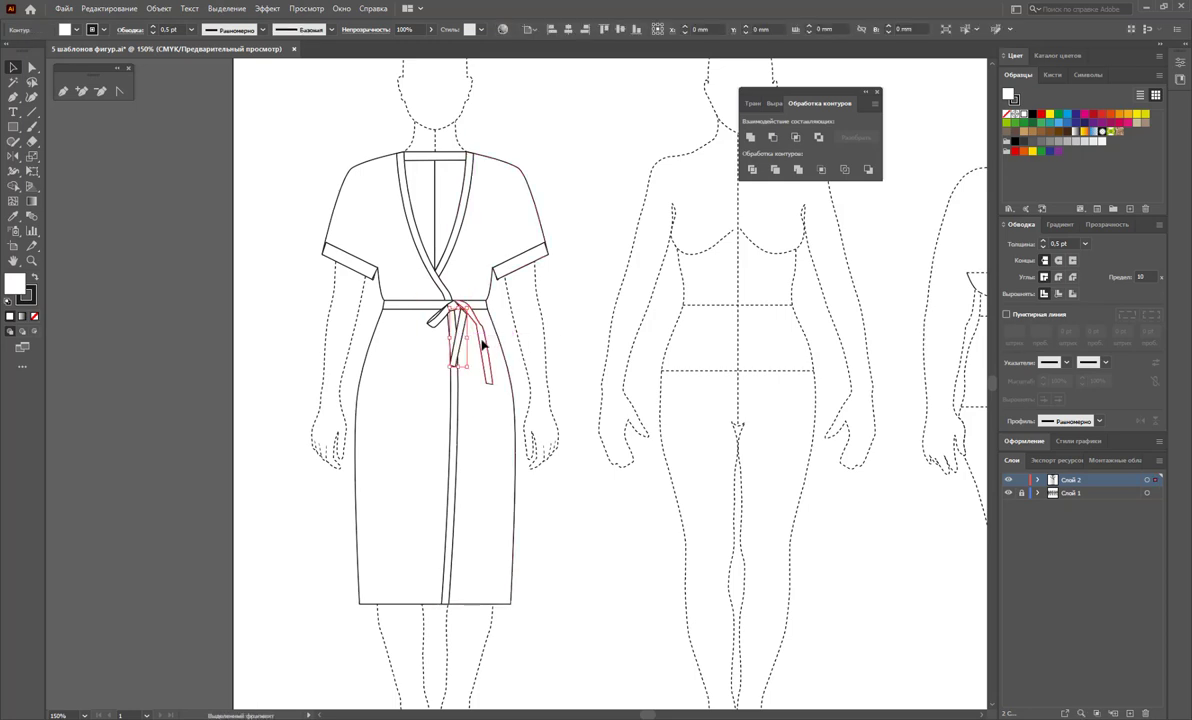
click(481, 339)
click(553, 346)
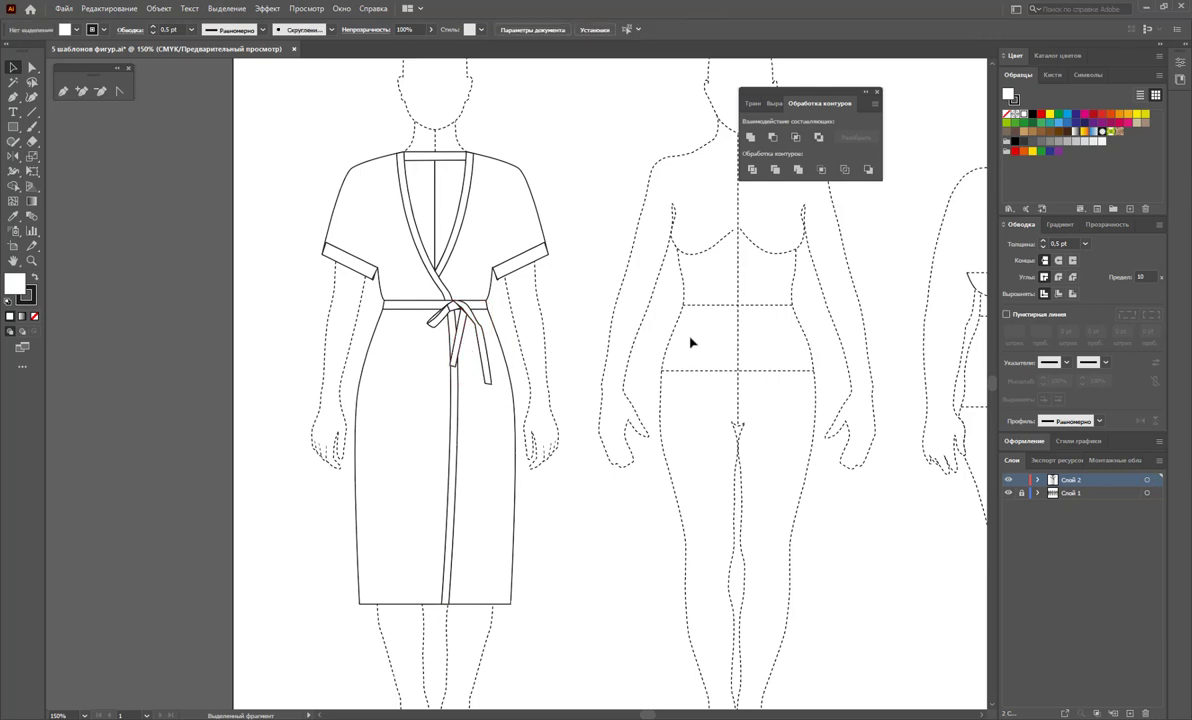
Delete the collar insert piece to open the V-neckline
scroll(698, 330, down, 1)
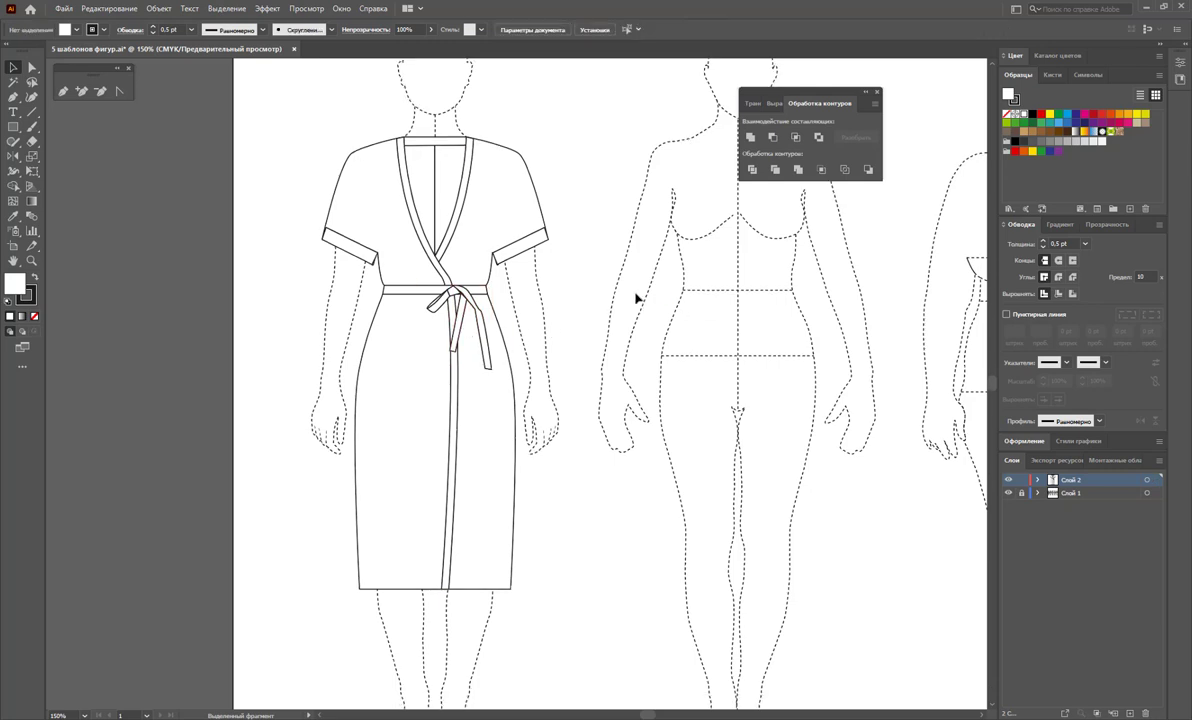
click(455, 160)
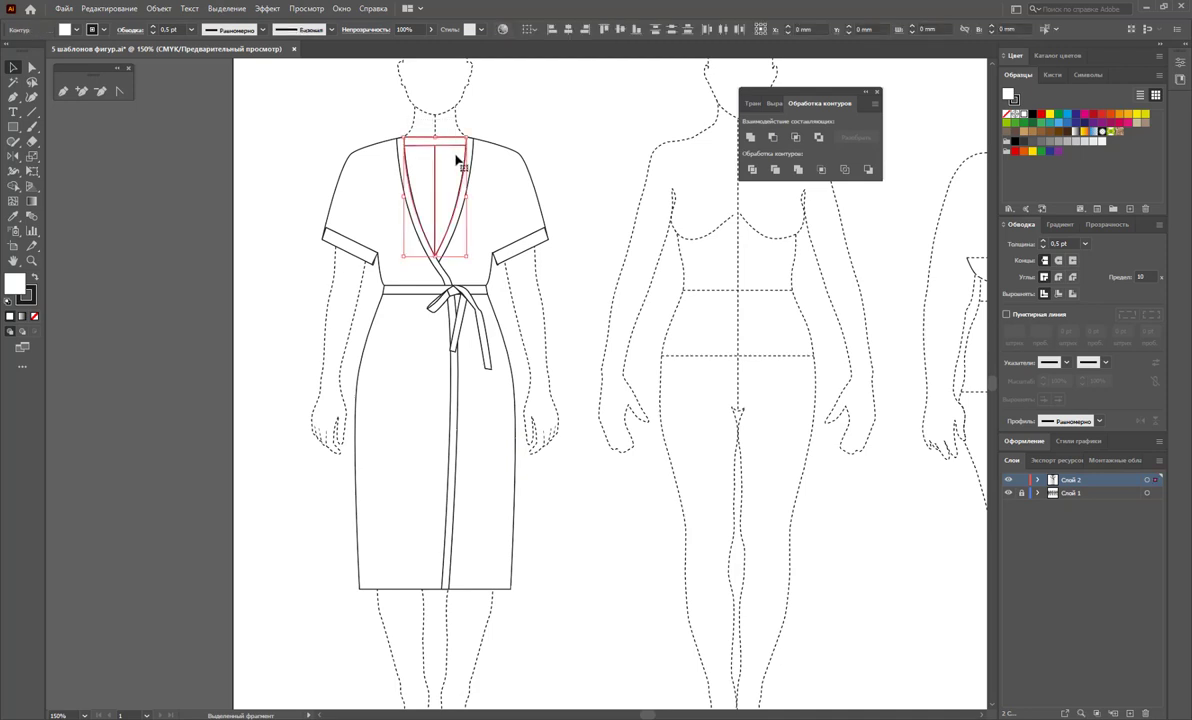
key(Delete)
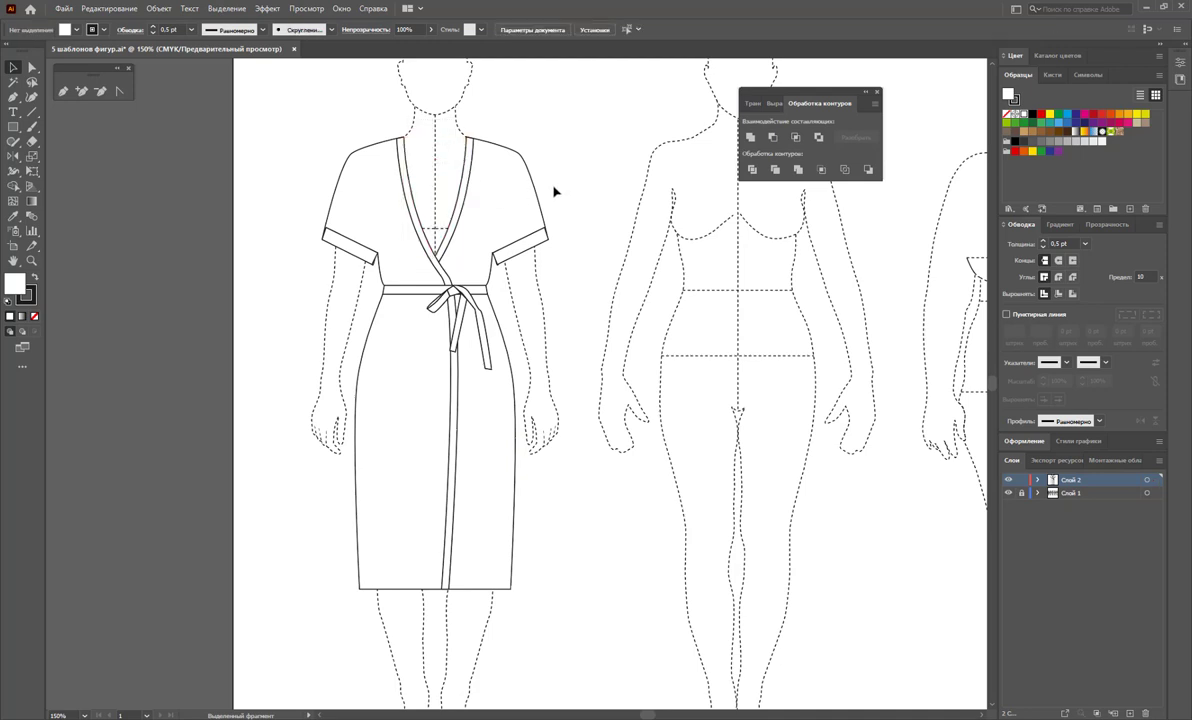
Fit the artboard with Ctrl+0 to show all five figures, and close Pathfinder
alt+click(604, 300)
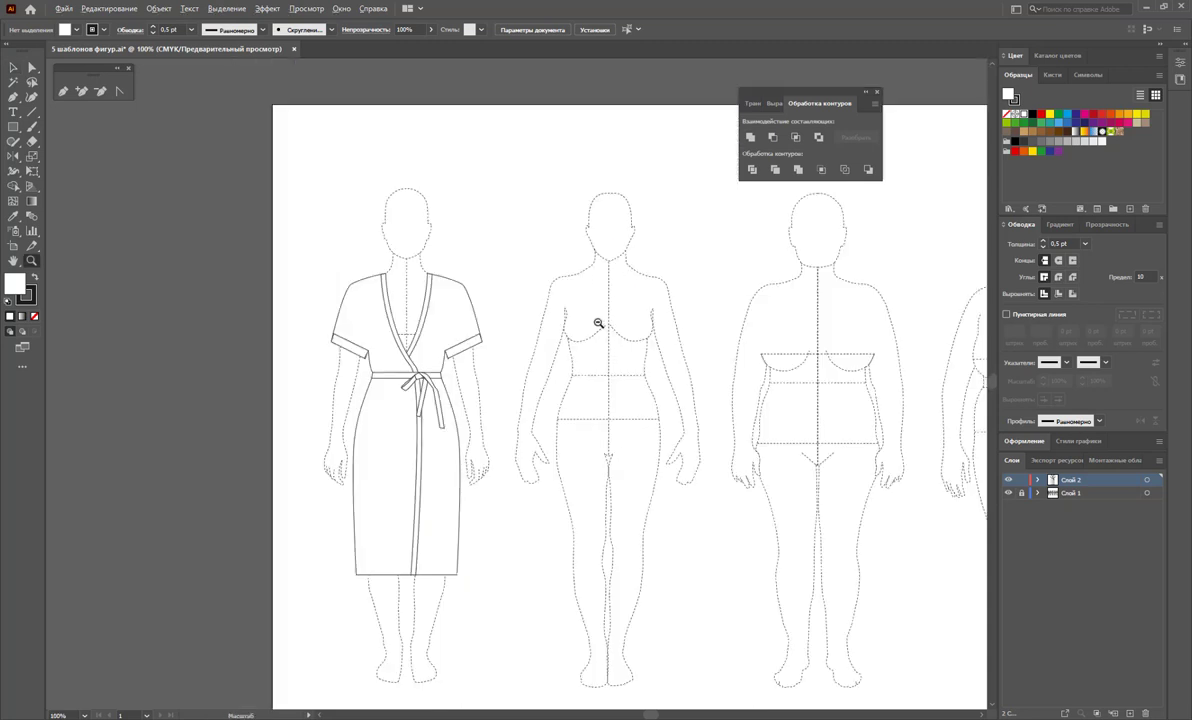
alt+click(599, 325)
scroll(623, 386, down, 2)
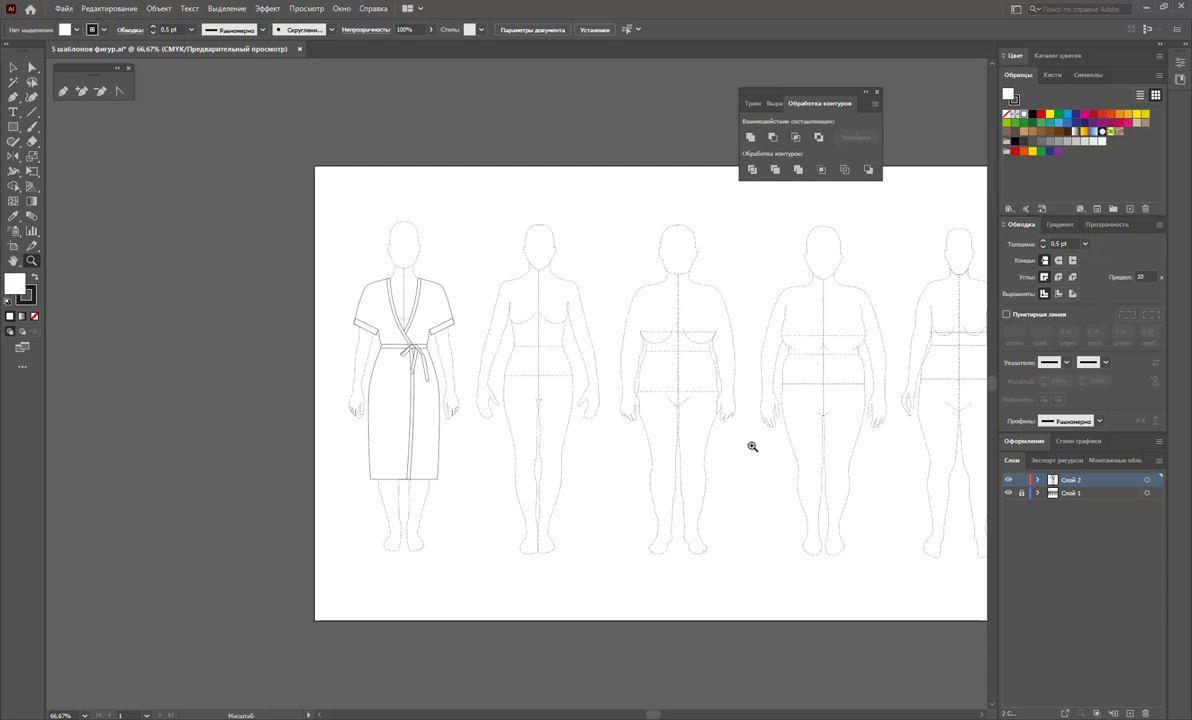
key(ctrl+0)
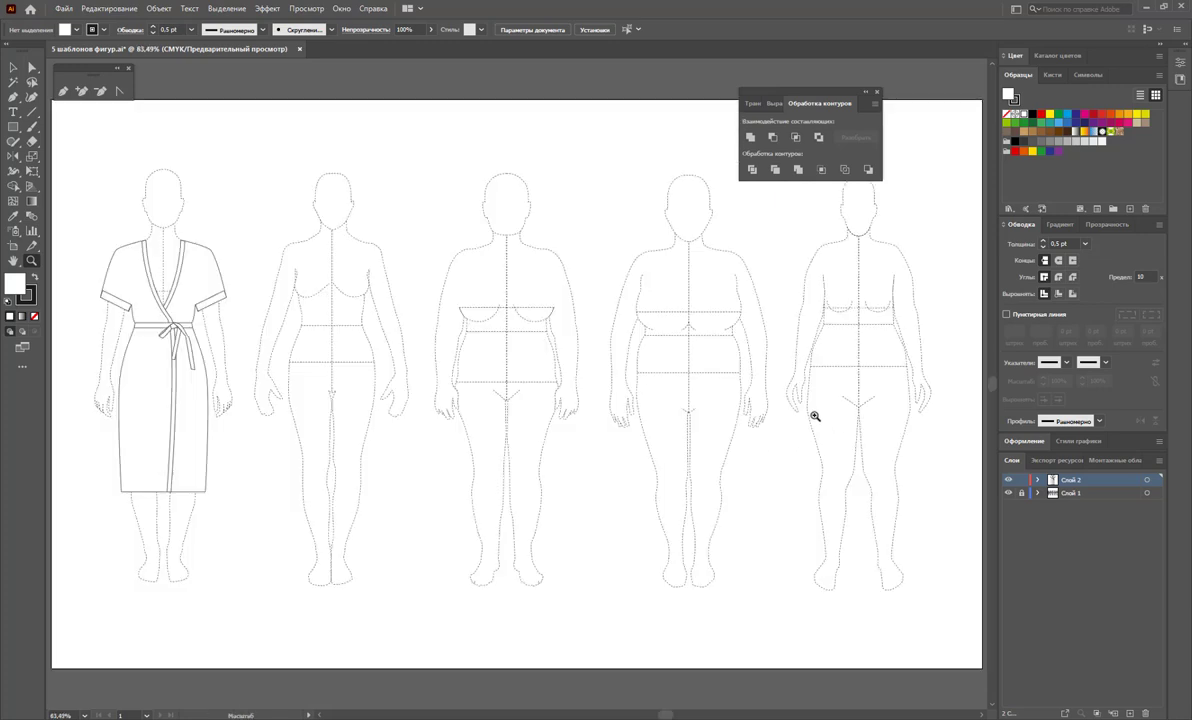
click(877, 93)
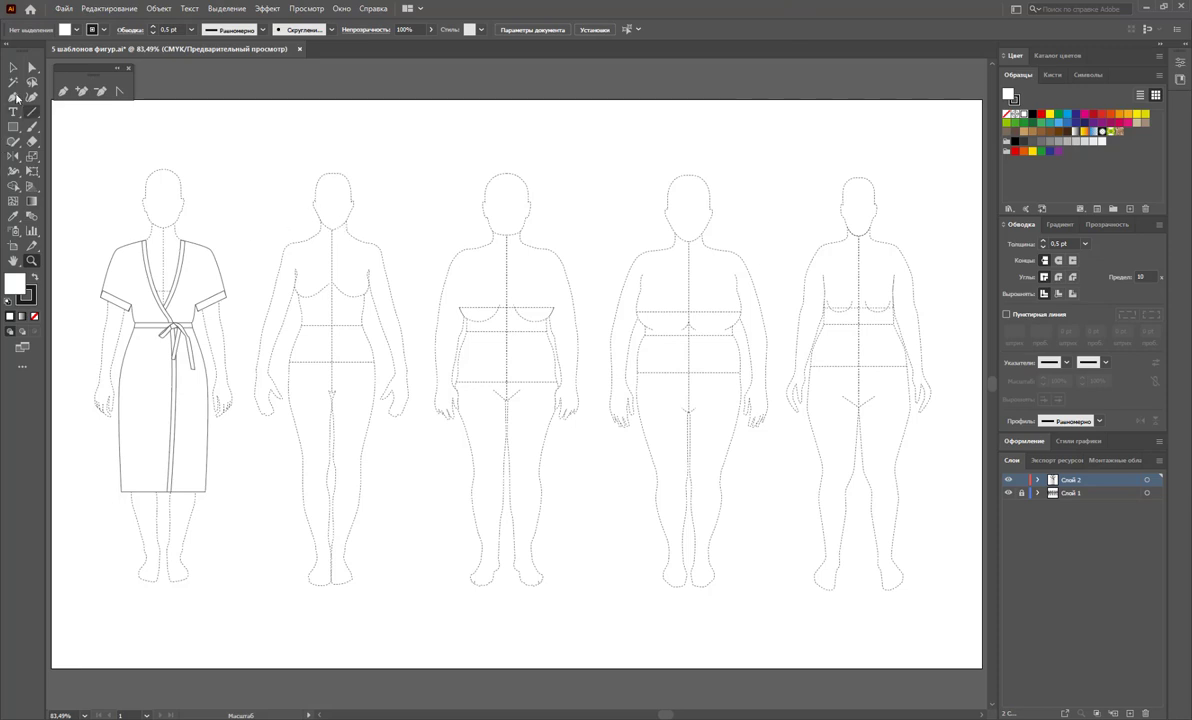
click(12, 69)
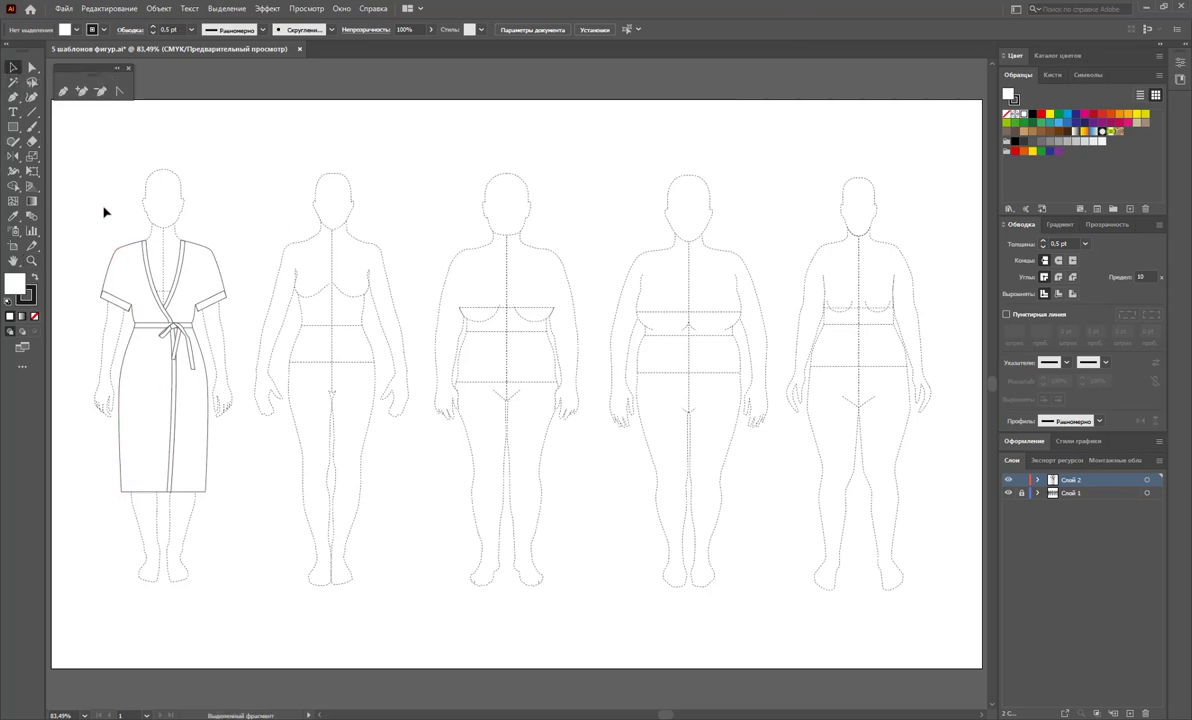
Copy the robe onto the second figure and repeat with Ctrl+D for the others
drag(89, 196, 224, 508)
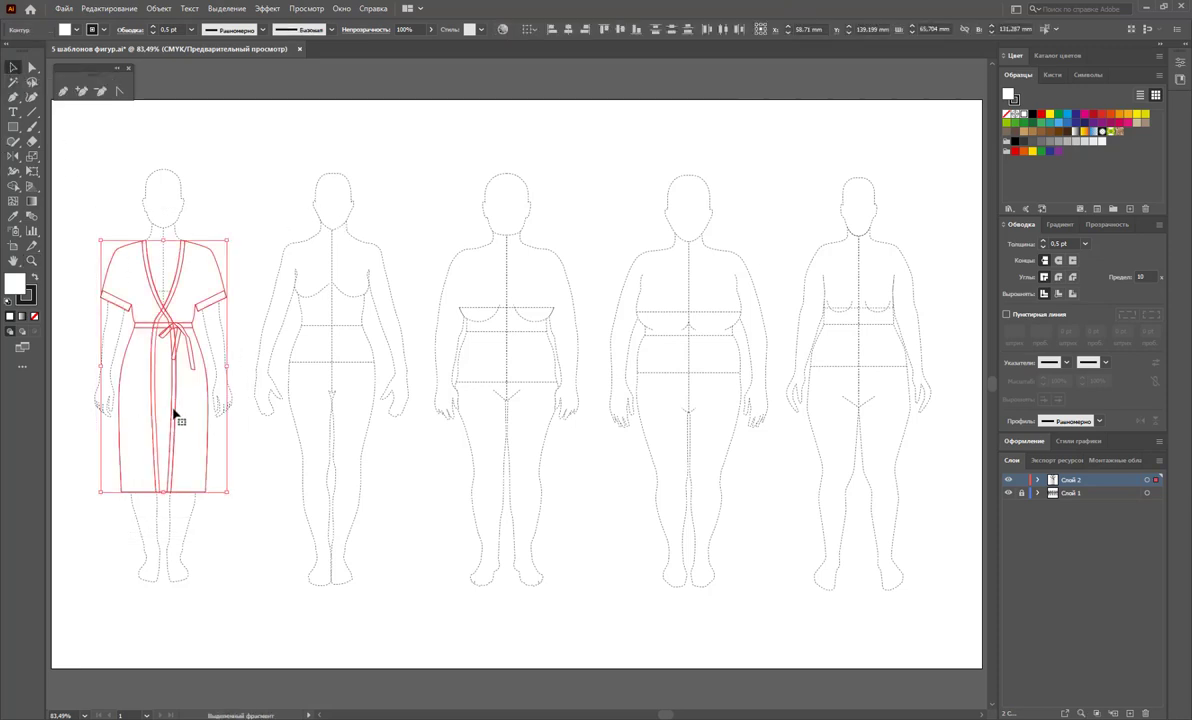
drag(174, 411, 345, 413)
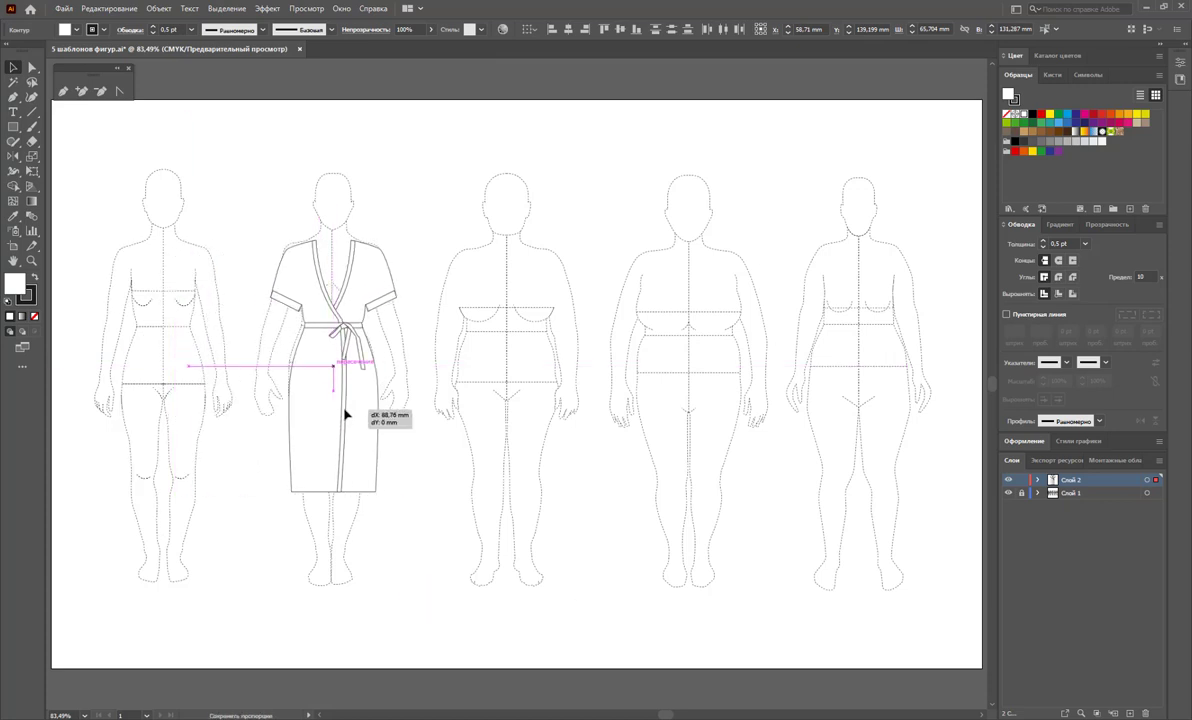
drag(344, 412, 341, 413)
key(ctrl+d)
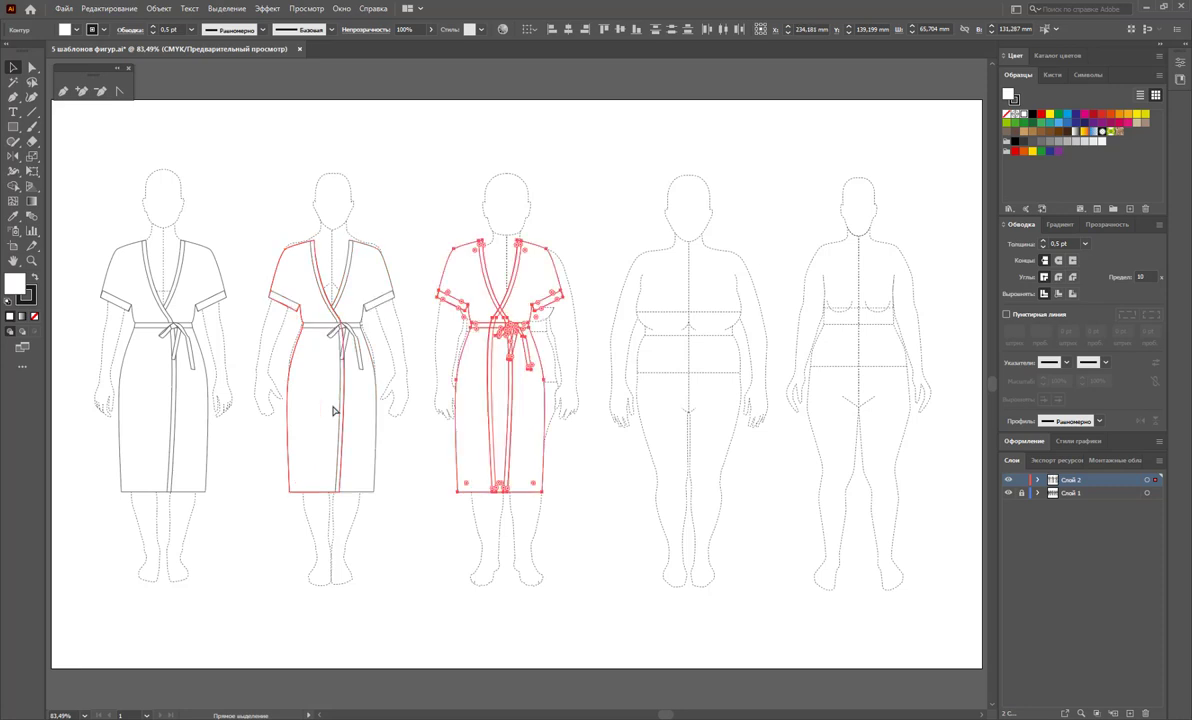
key(ctrl+d)
key(ctrl+d)
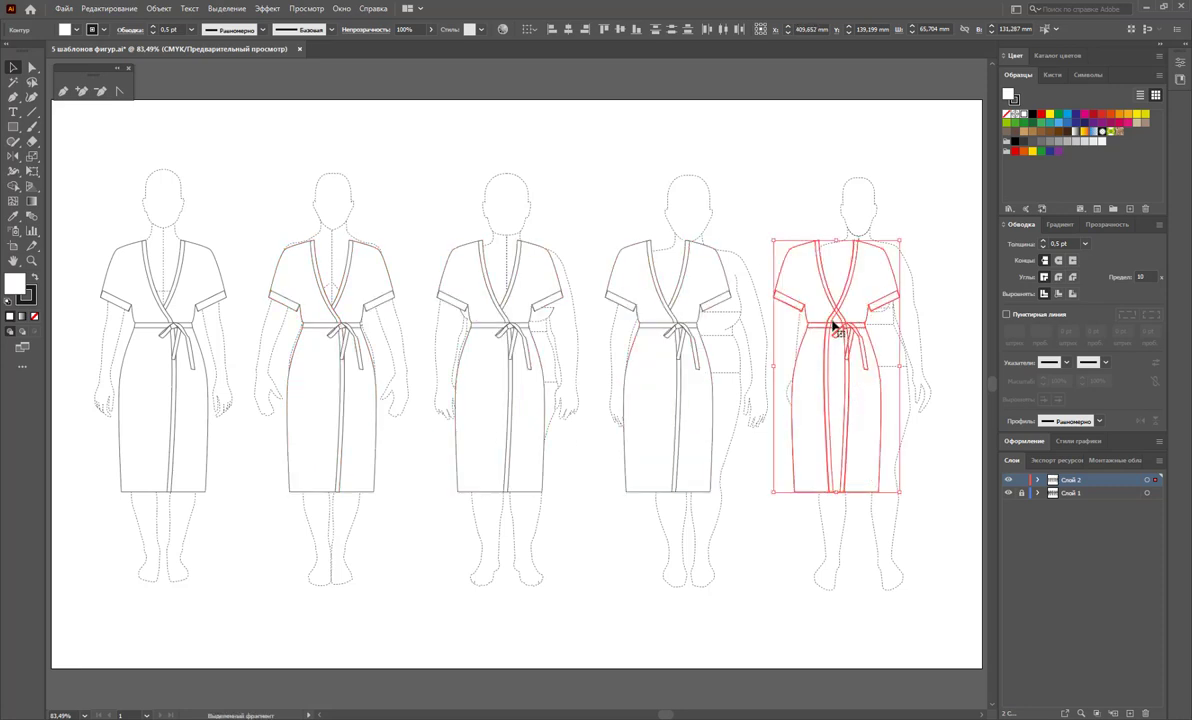
drag(835, 318, 856, 314)
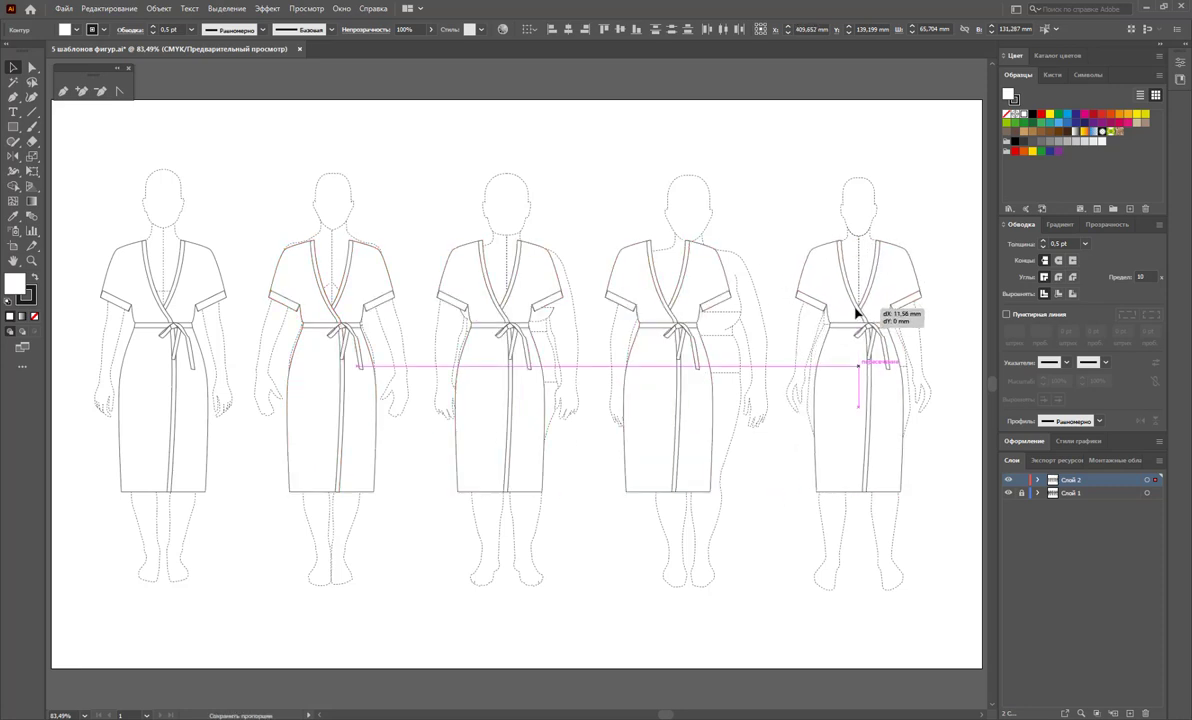
Centre the robe copies on the fourth and third figures
drag(698, 211, 556, 480)
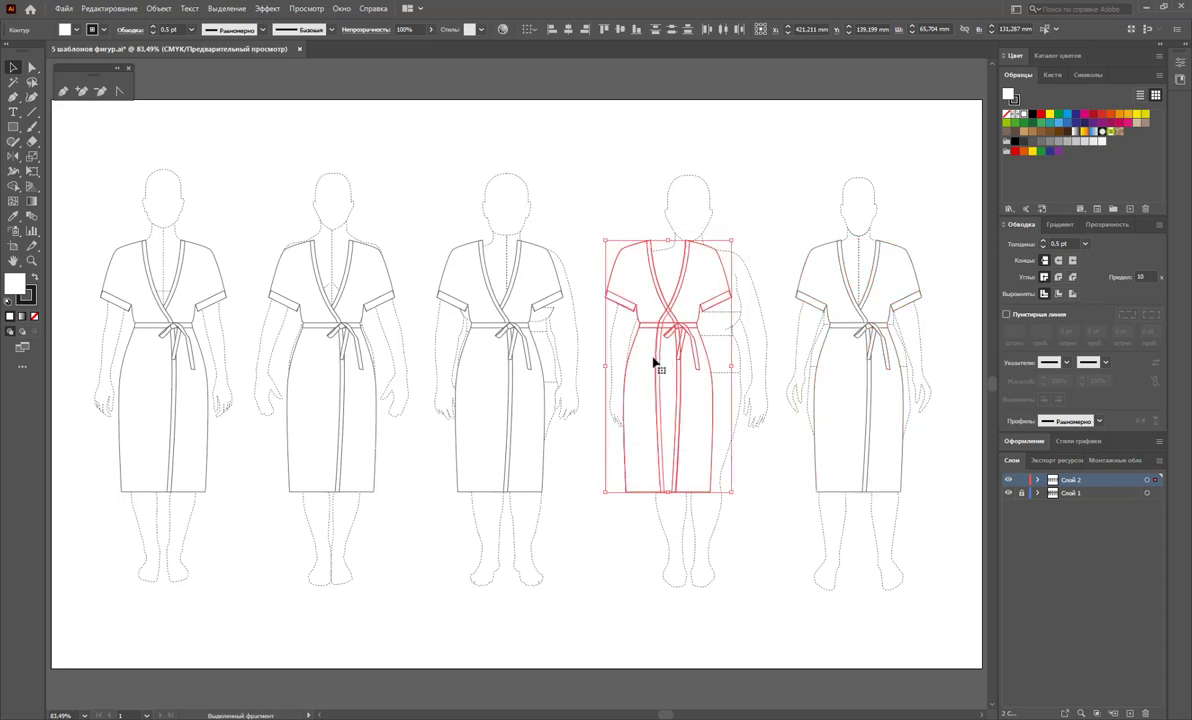
mouse_move(655, 360)
mouse_down()
mouse_move(686, 354)
mouse_move(661, 347)
mouse_up()
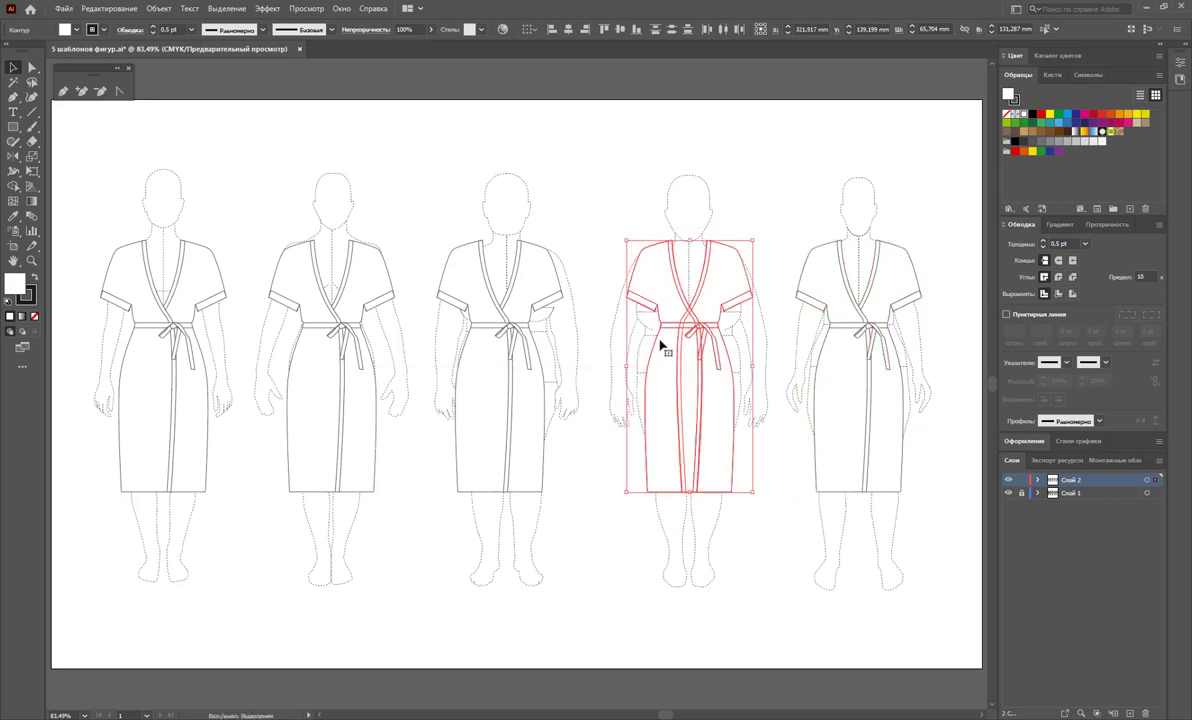
drag(559, 213, 434, 519)
drag(492, 375, 498, 372)
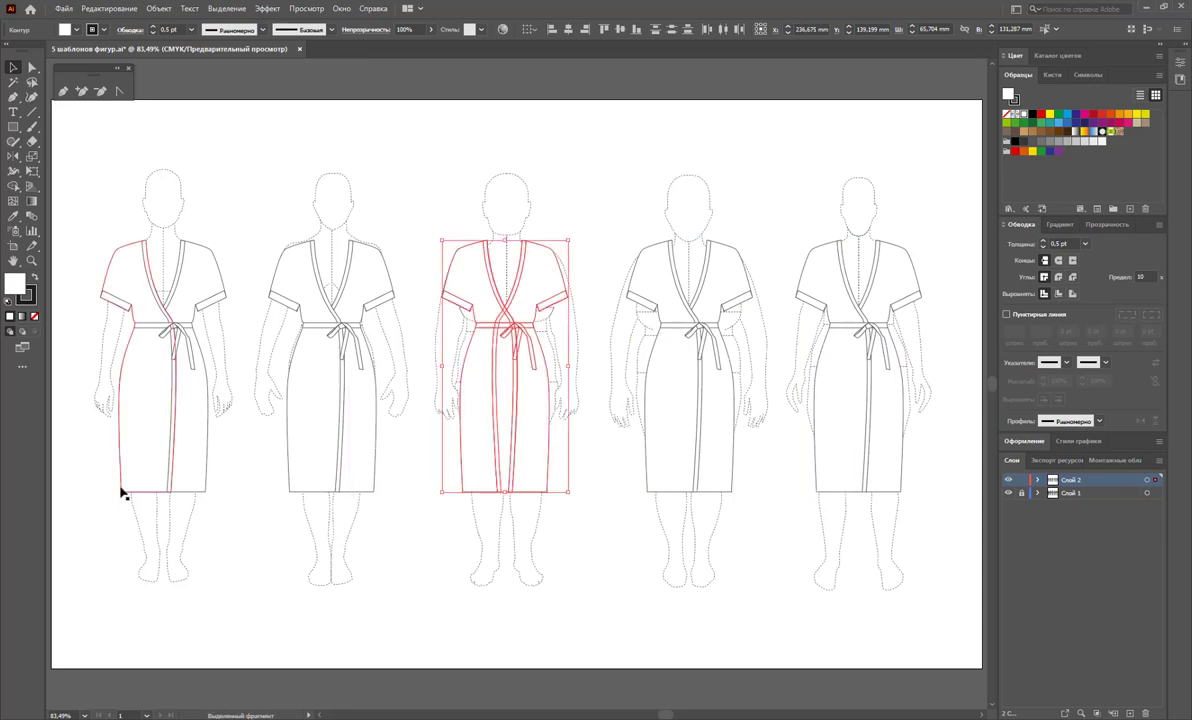
Raise the hem points of the first figure's robe
click(31, 67)
drag(226, 509, 81, 465)
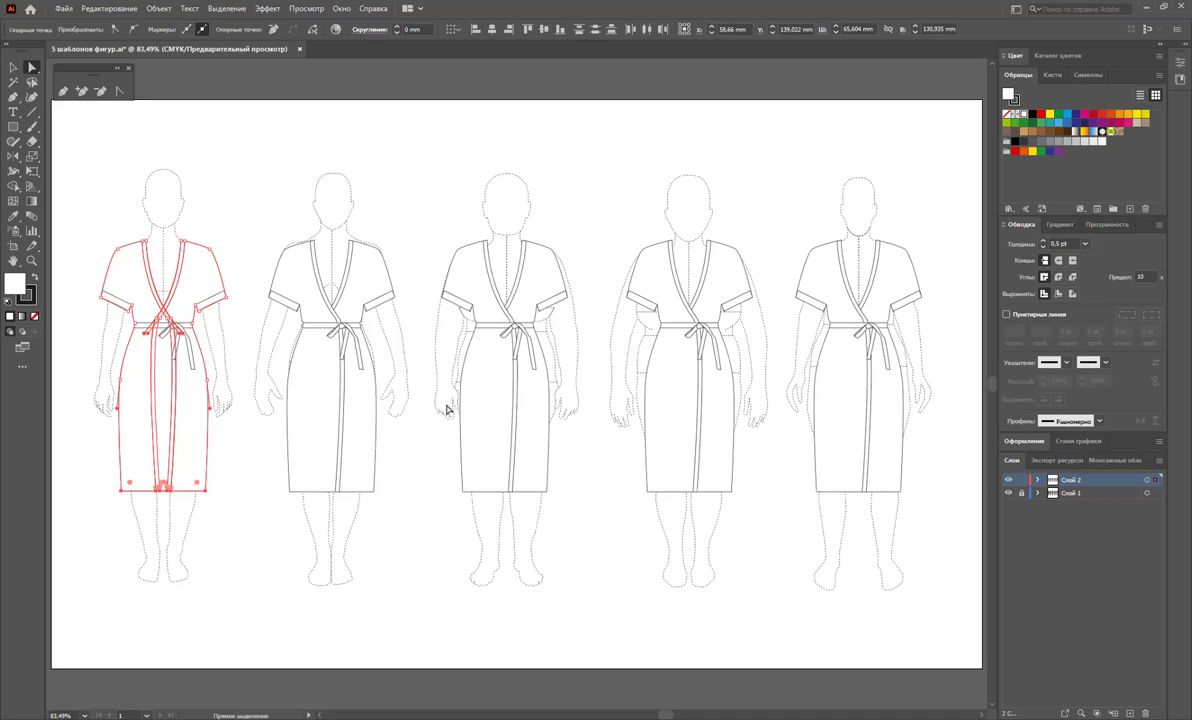
key(Up)
key(Up)
key(Up)
key(Up)
key(Up)
key(Up)
key(Up)
key(Up)
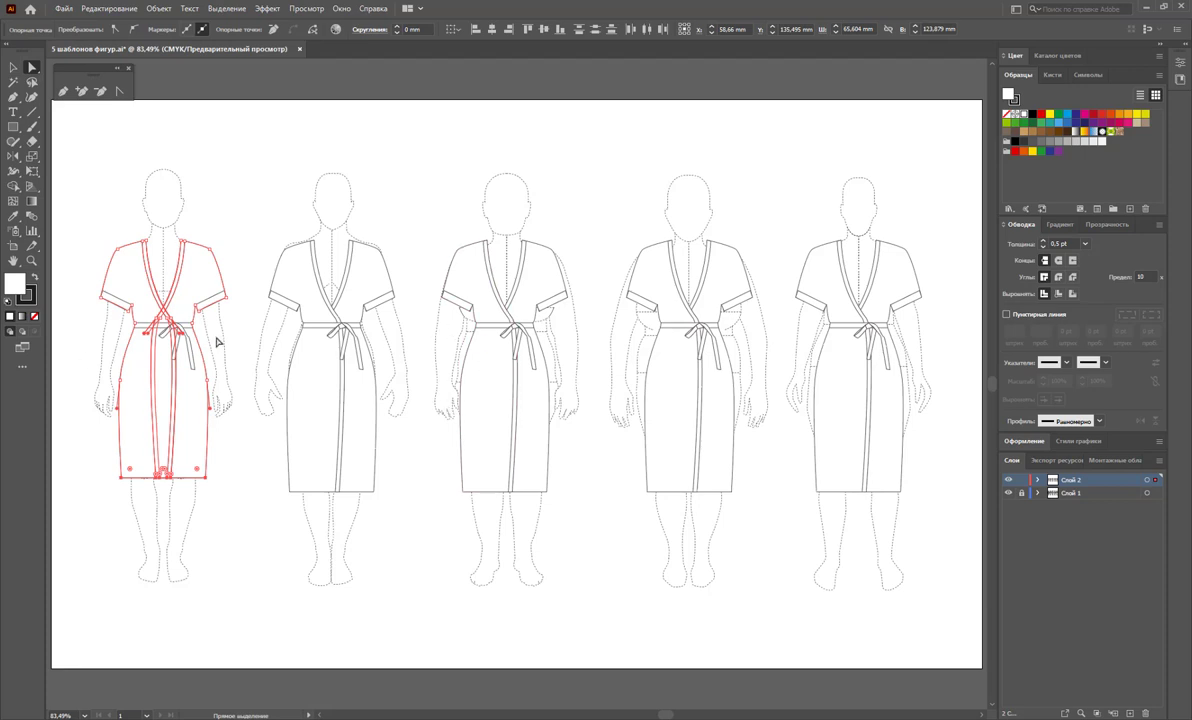
click(214, 341)
click(13, 67)
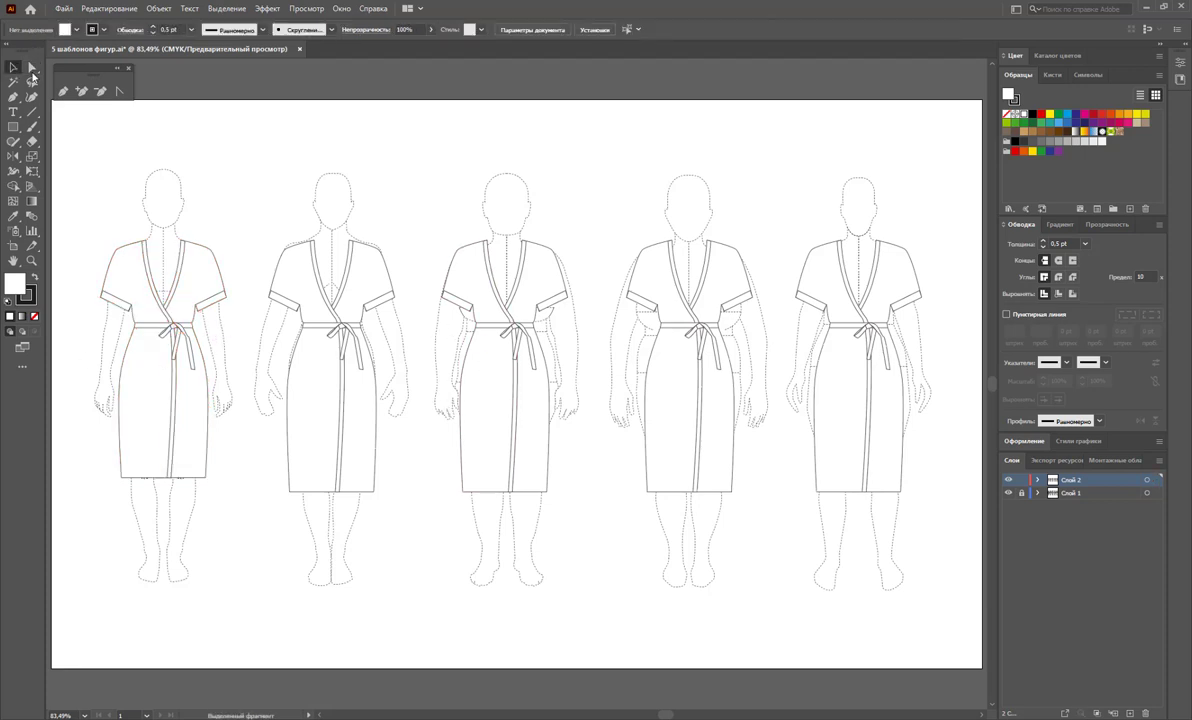
Remove the fill from the second robe's left and right wrap panels
click(291, 316)
click(380, 274)
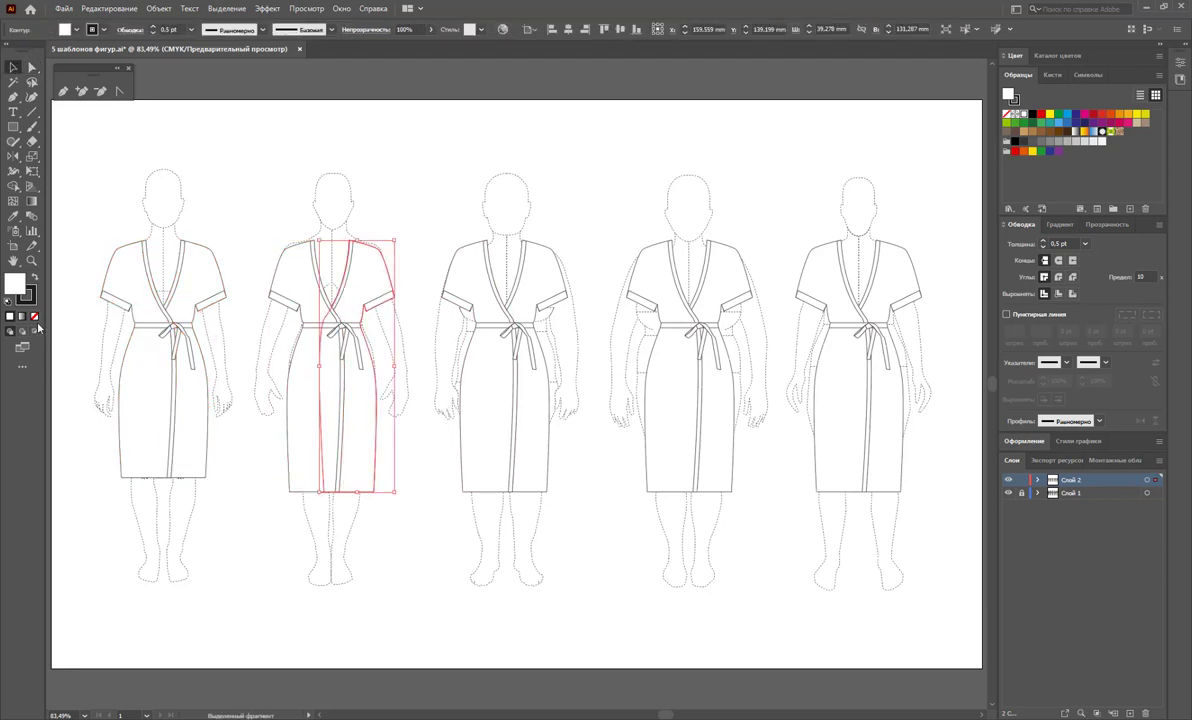
click(34, 317)
click(409, 237)
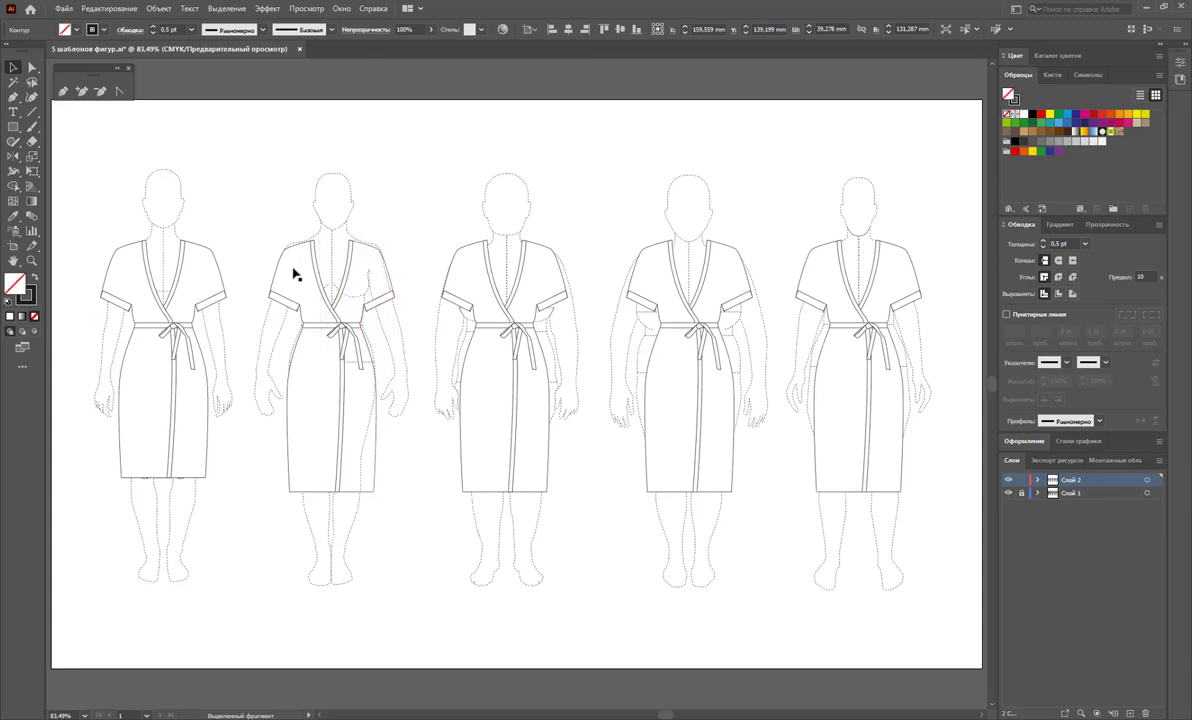
click(293, 269)
key(slash)
Select the whole second robe and nudge it into position on its figure
click(407, 226)
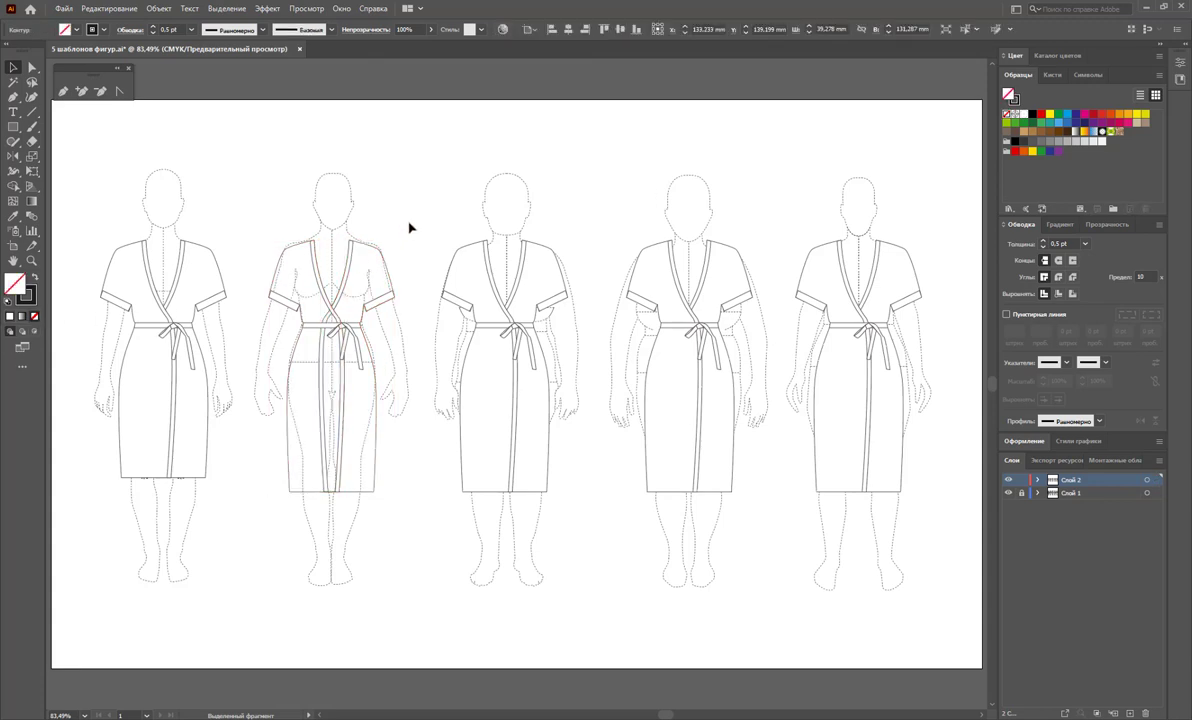
drag(266, 207, 410, 557)
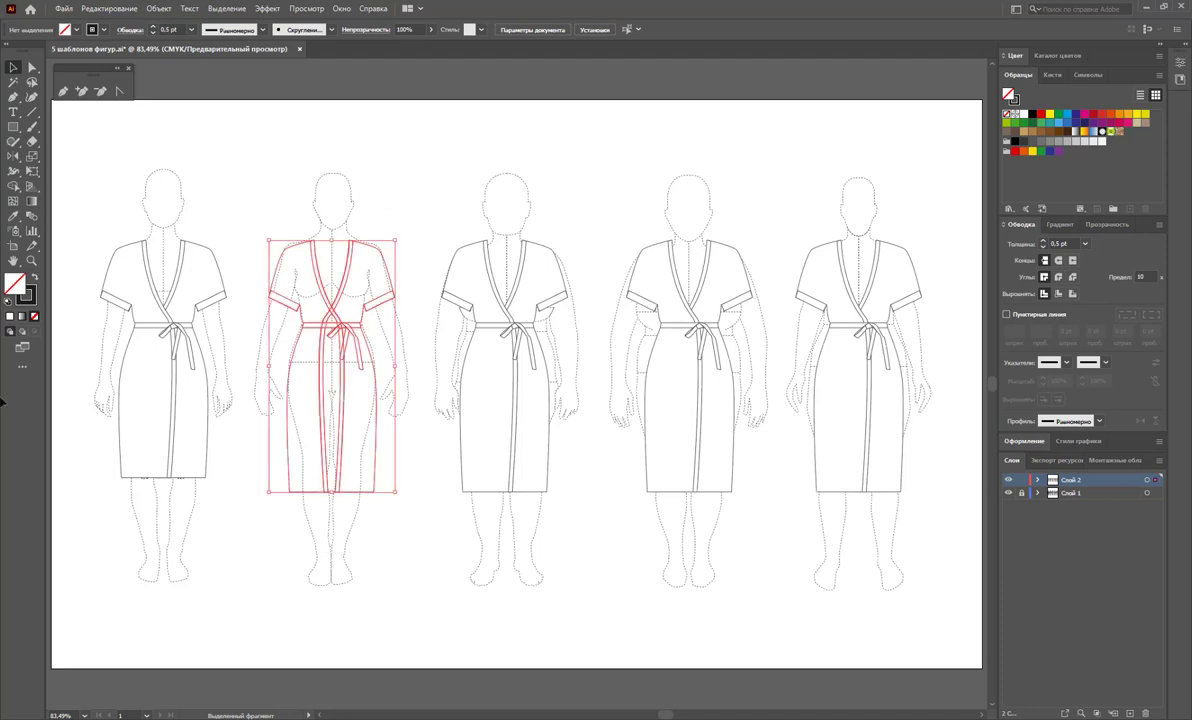
key(z)
drag(254, 218, 532, 244)
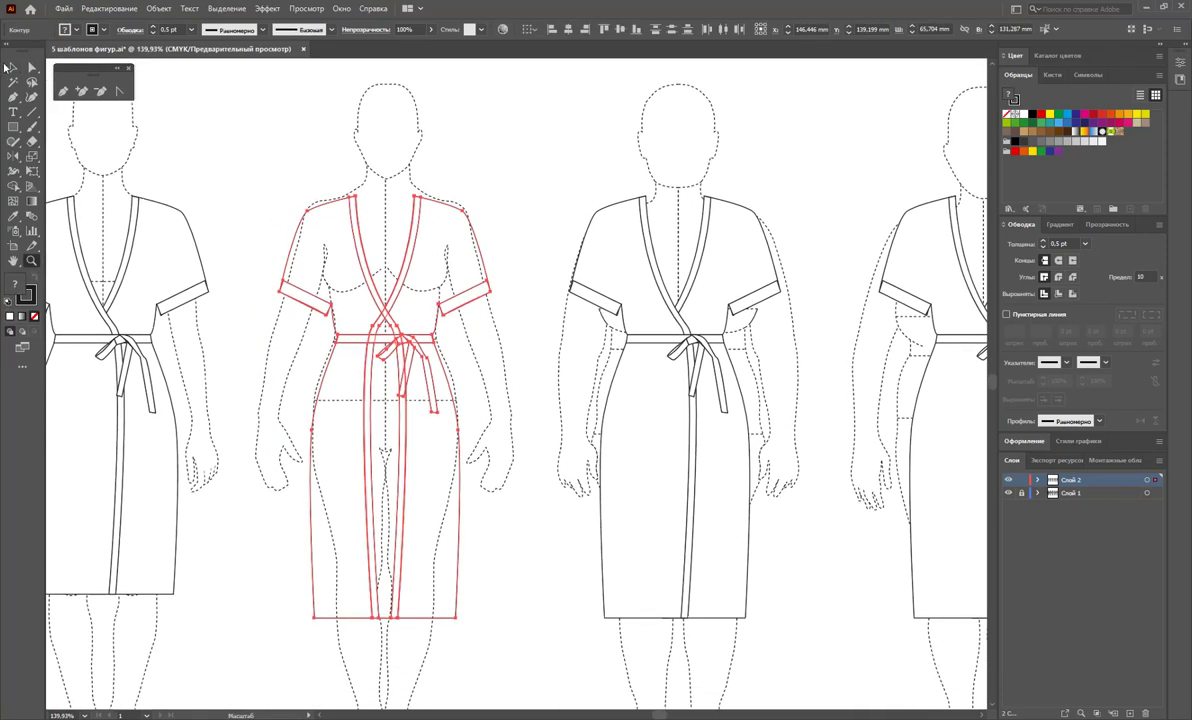
click(12, 67)
key(Up)
key(Up)
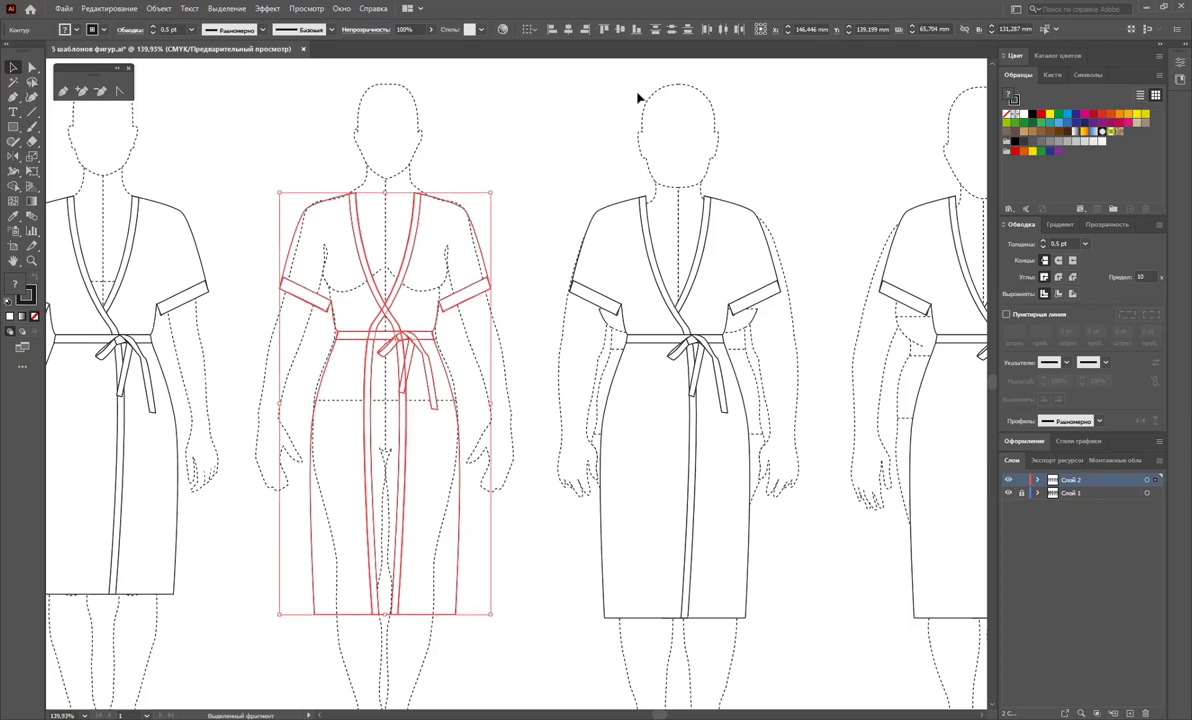
key(Up)
key(Up)
key(Up)
key(Up)
key(Up)
key(Up)
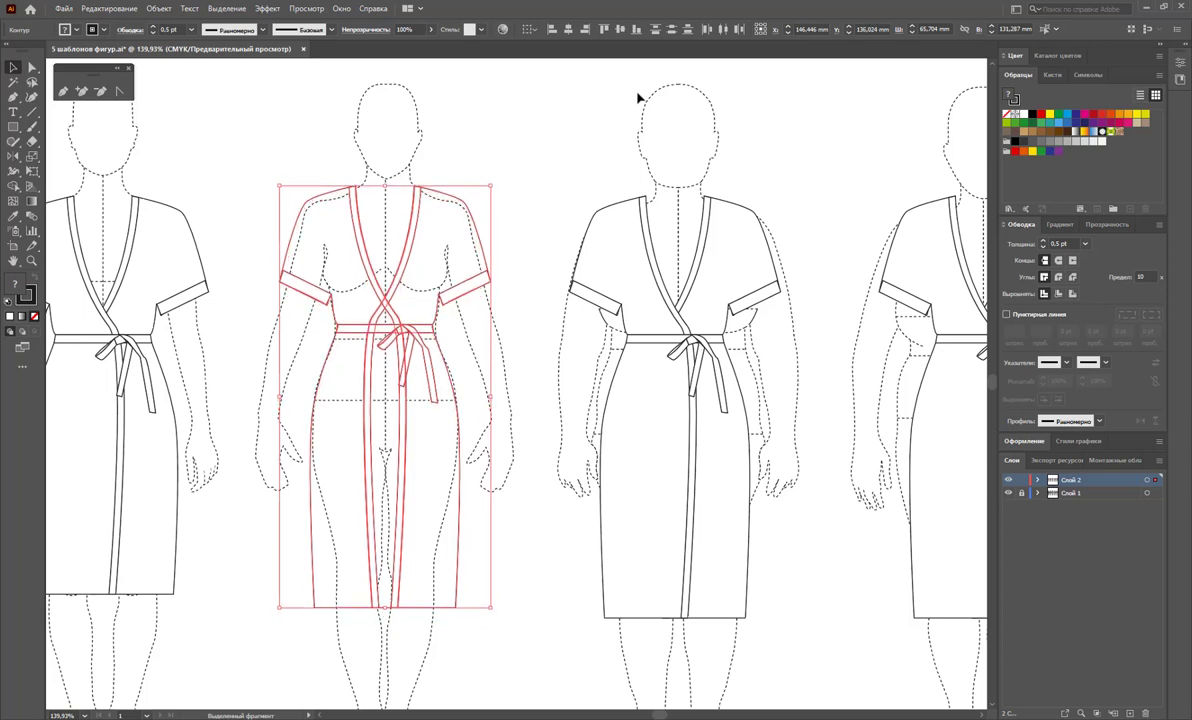
key(Up)
key(Right)
key(Up)
key(Down)
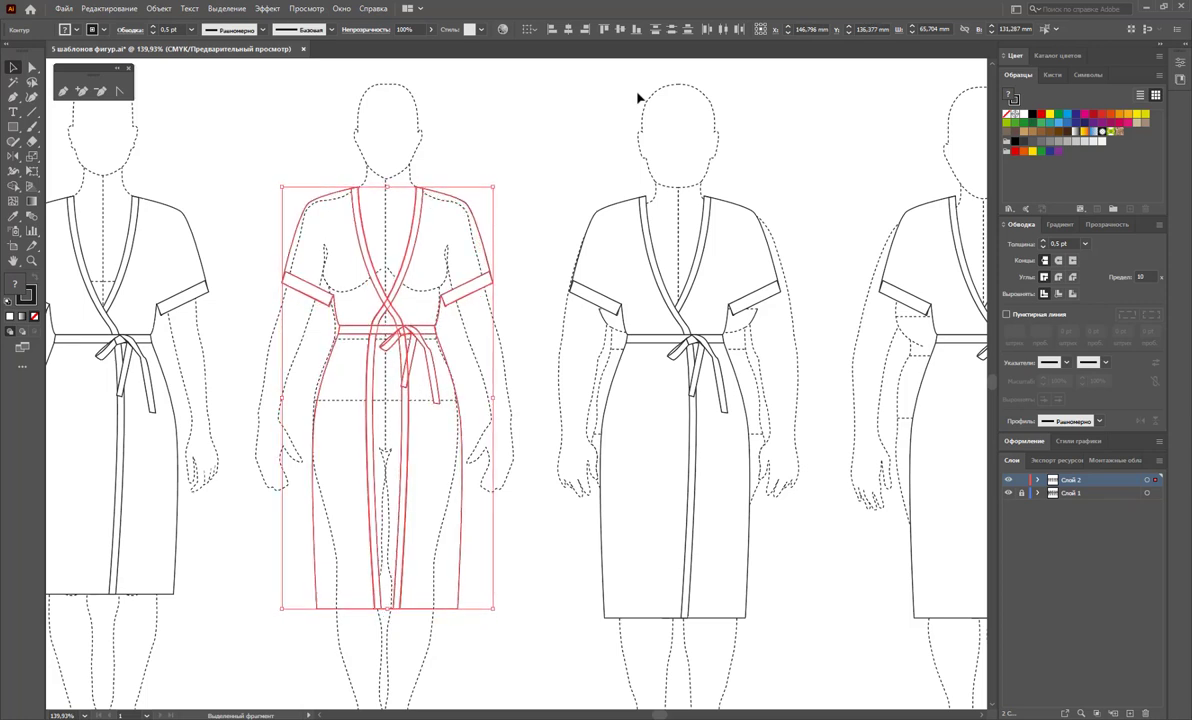
key(Left)
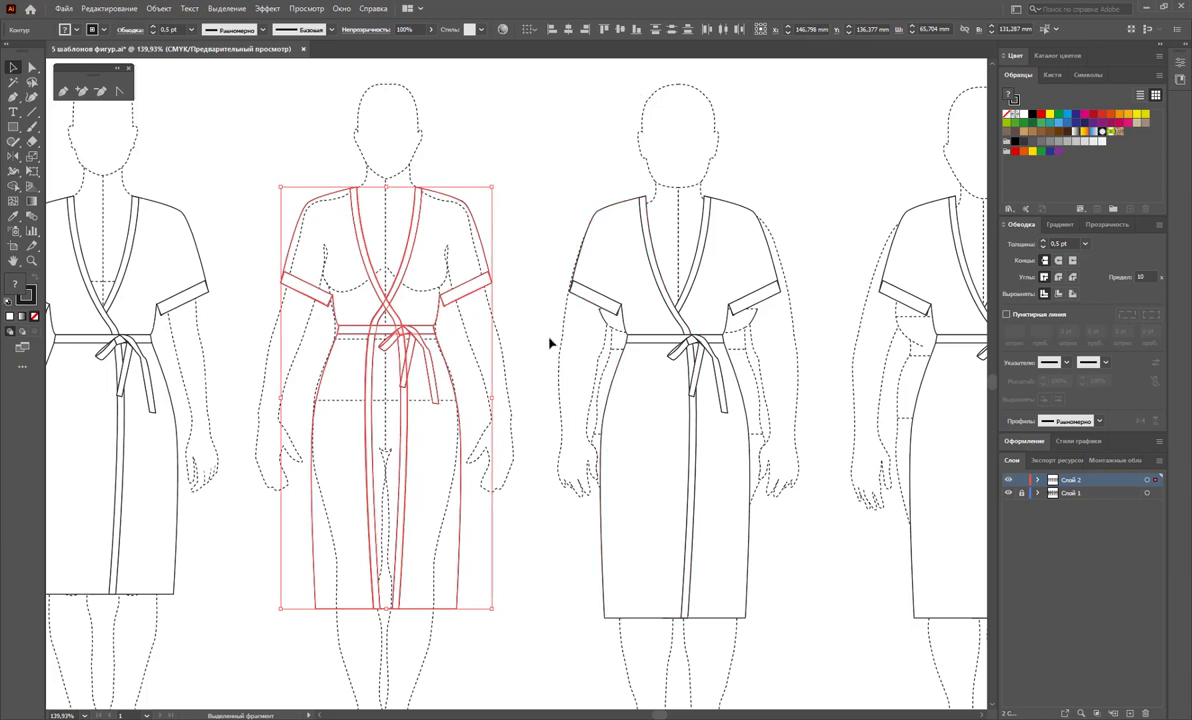
click(511, 354)
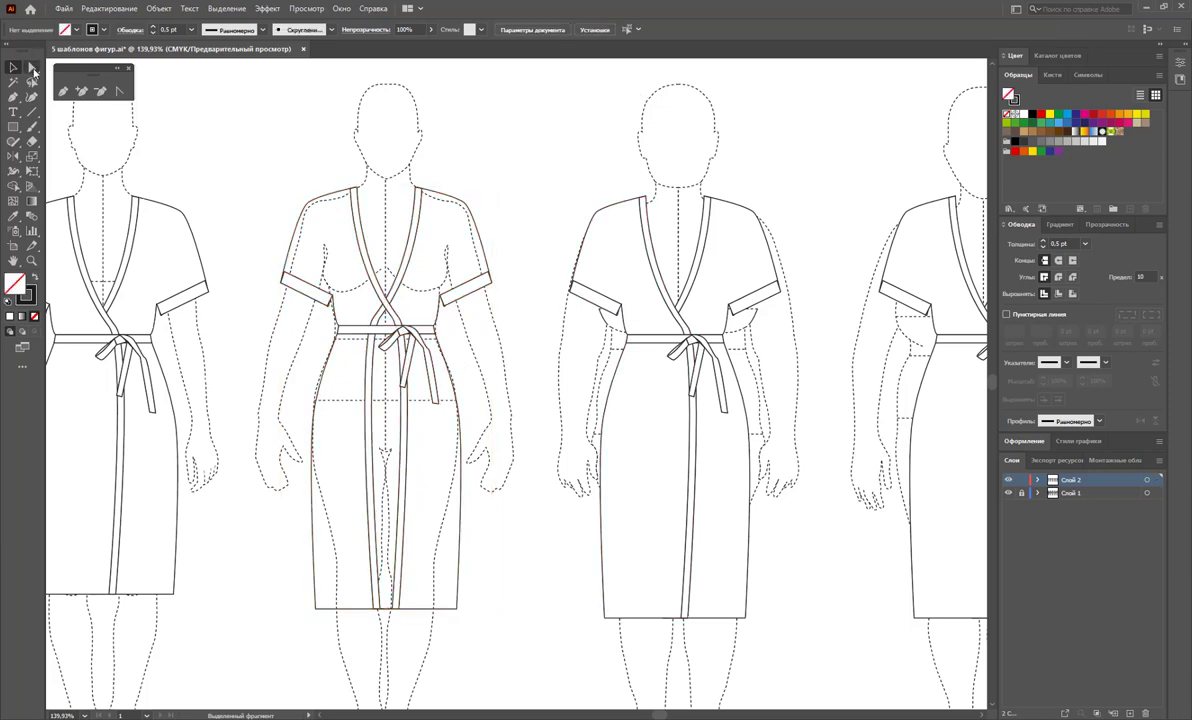
click(32, 68)
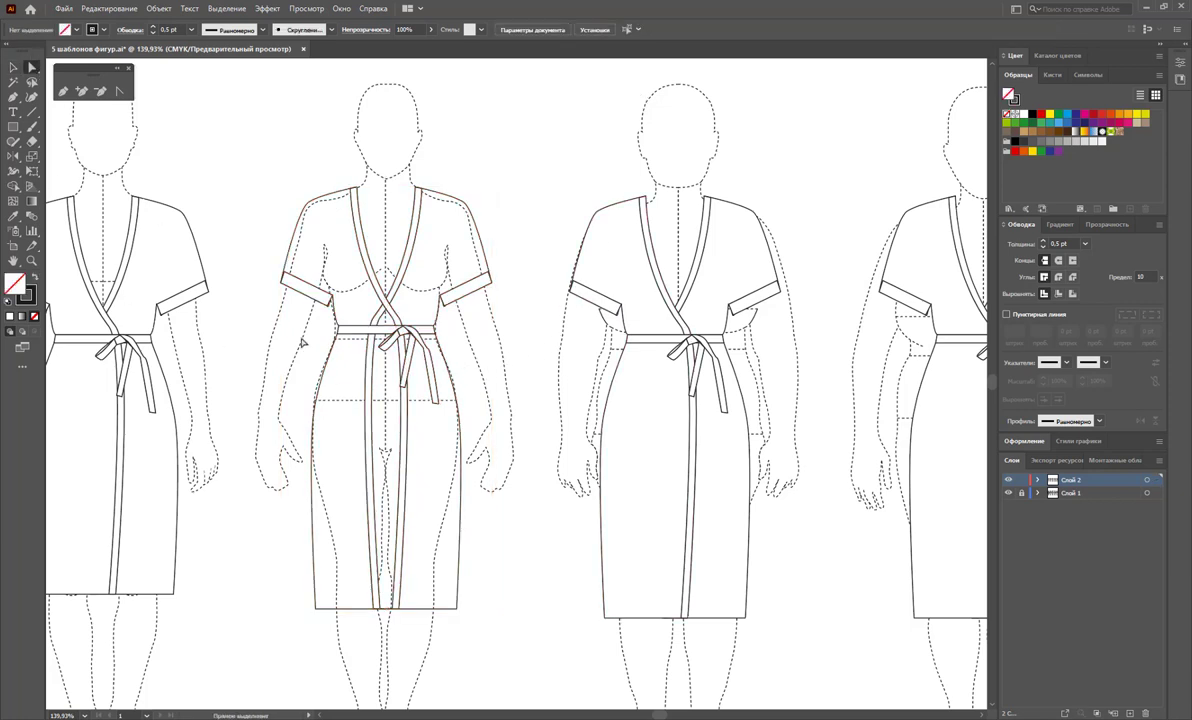
Lasso the second dress's left side-seam anchors and nudge them outward
click(32, 81)
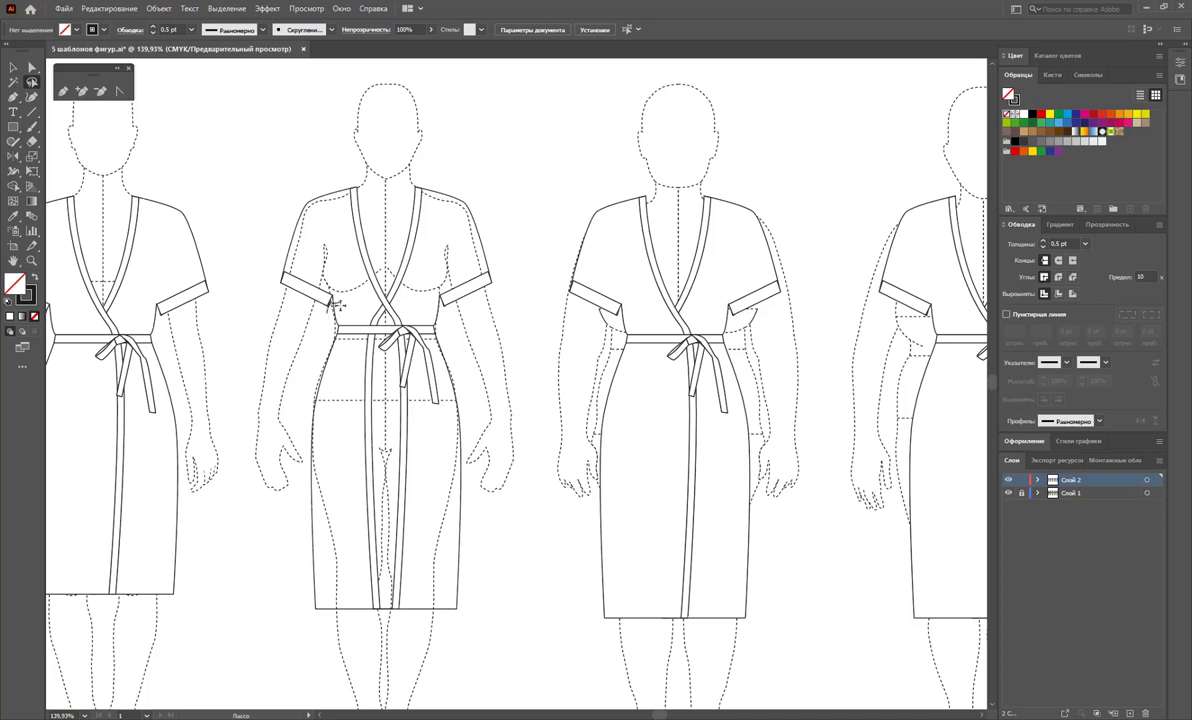
drag(301, 400, 322, 347)
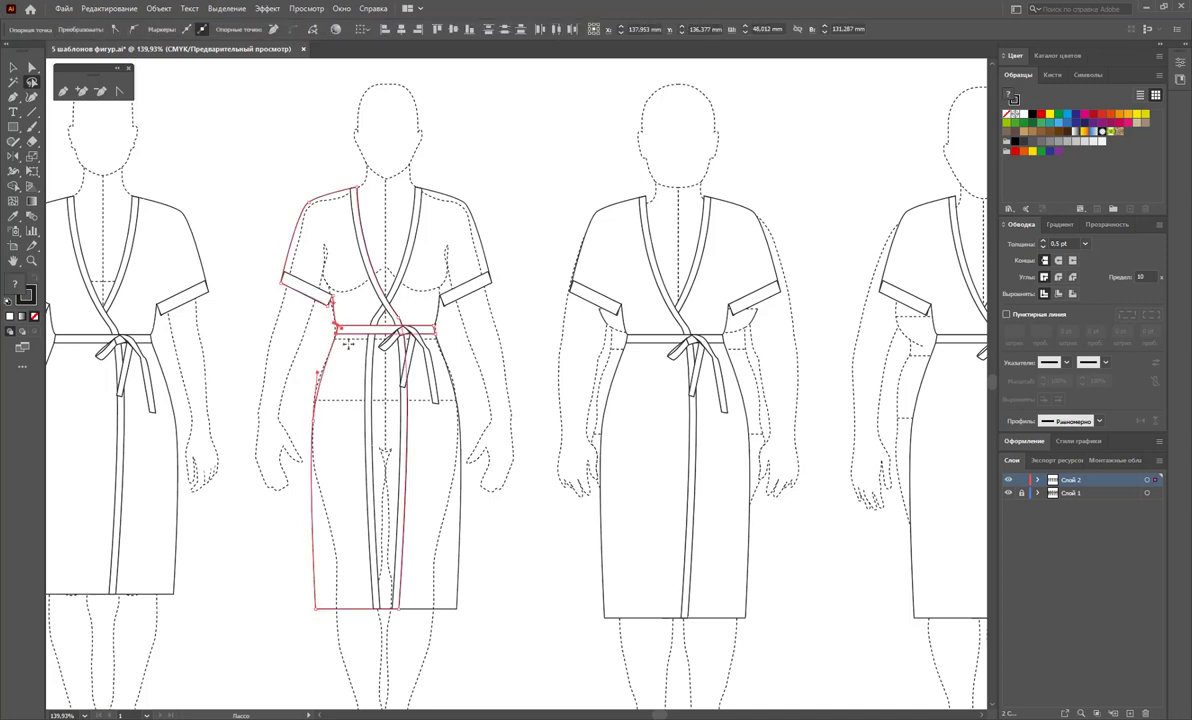
mouse_move(349, 342)
mouse_down()
mouse_move(334, 381)
mouse_move(300, 398)
mouse_up()
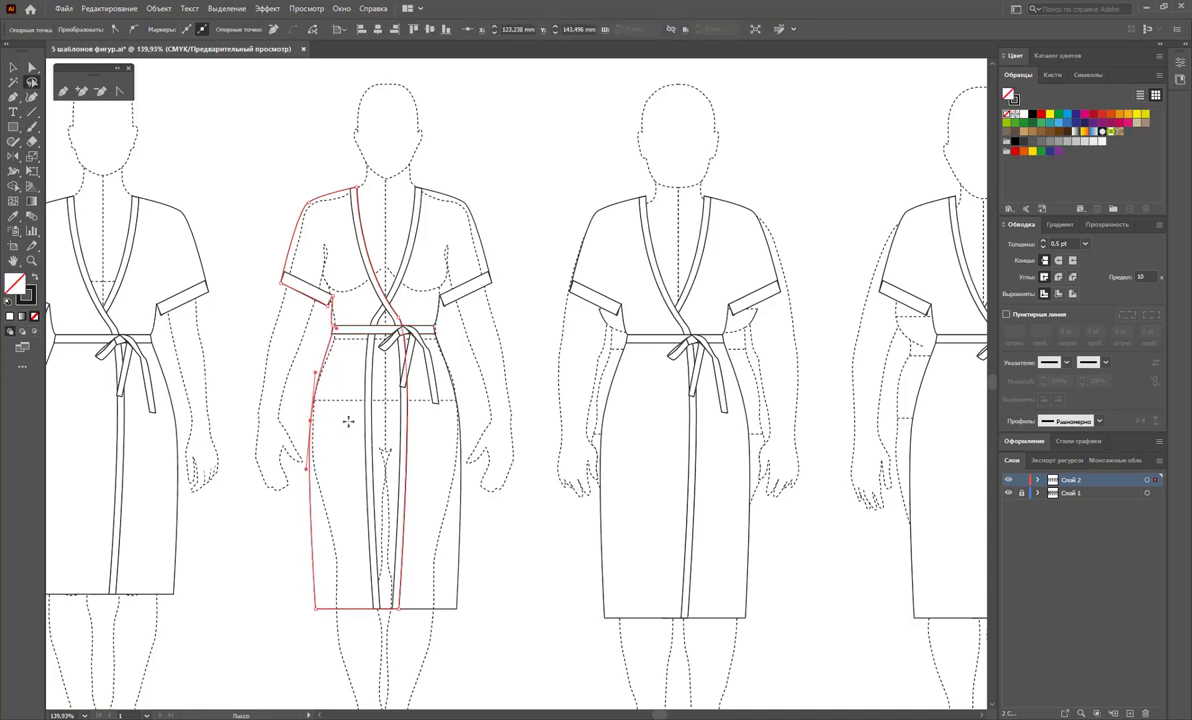
key(Left)
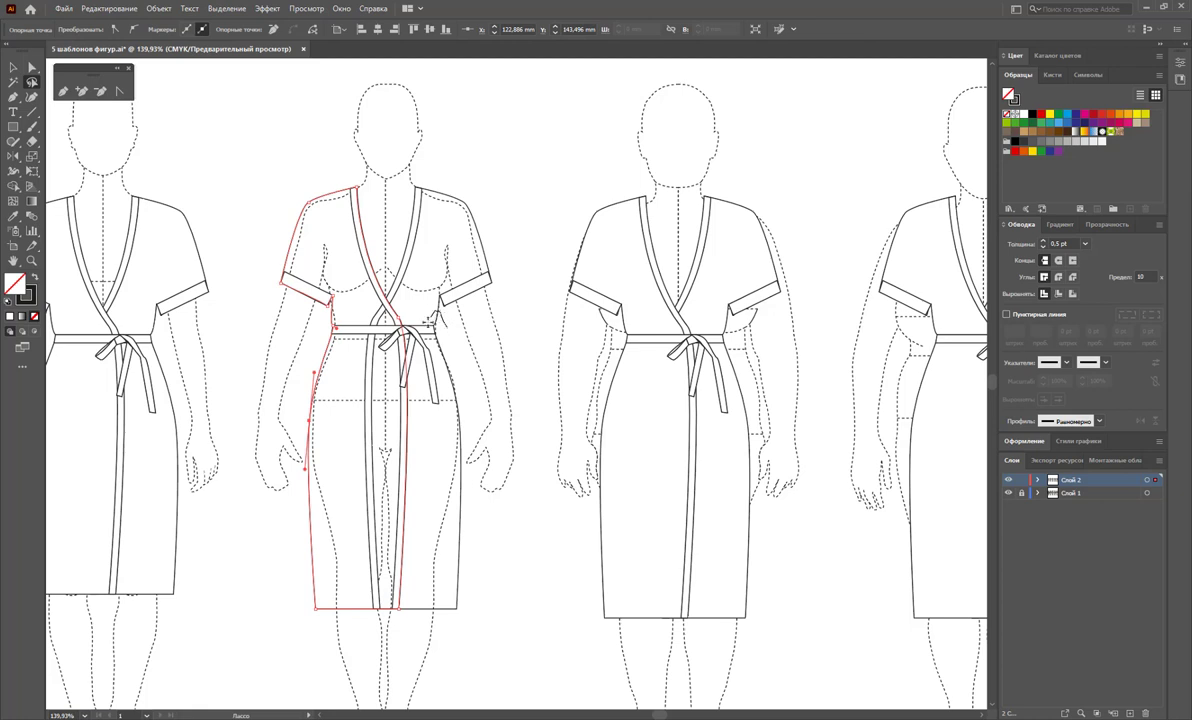
Adjust the right side seam, both sleeve hems and shoulder anchors to the fuller figure
ctrl+click(411, 315)
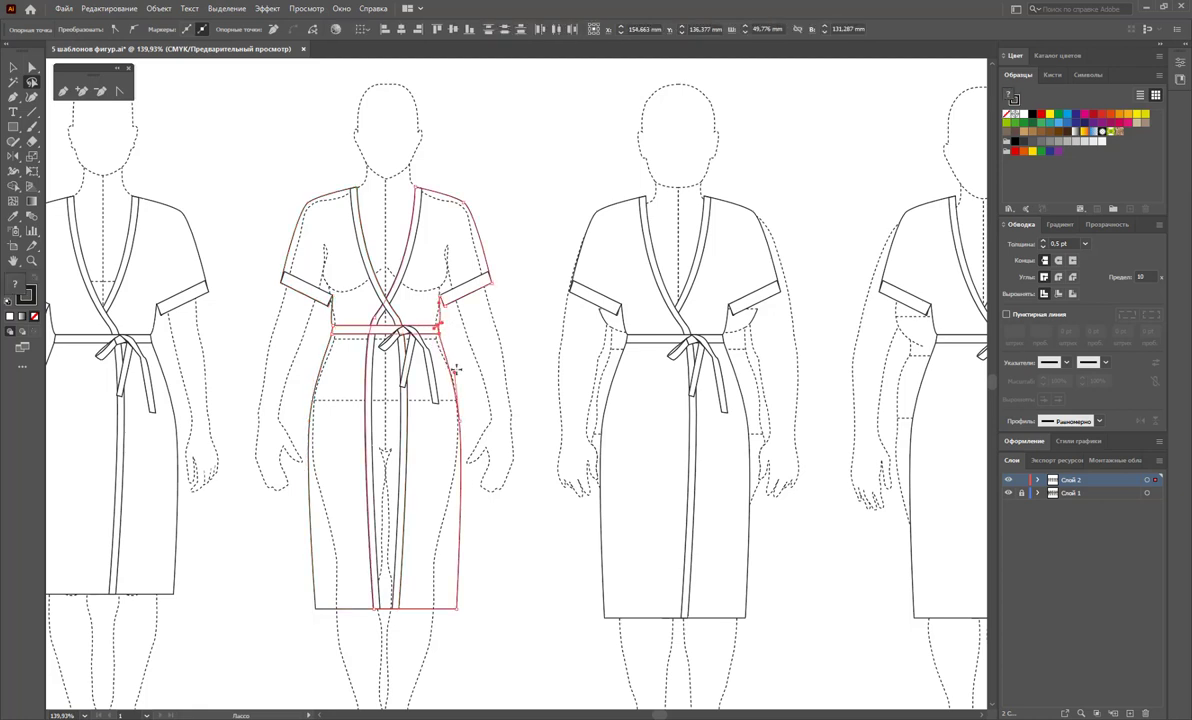
drag(457, 372, 463, 432)
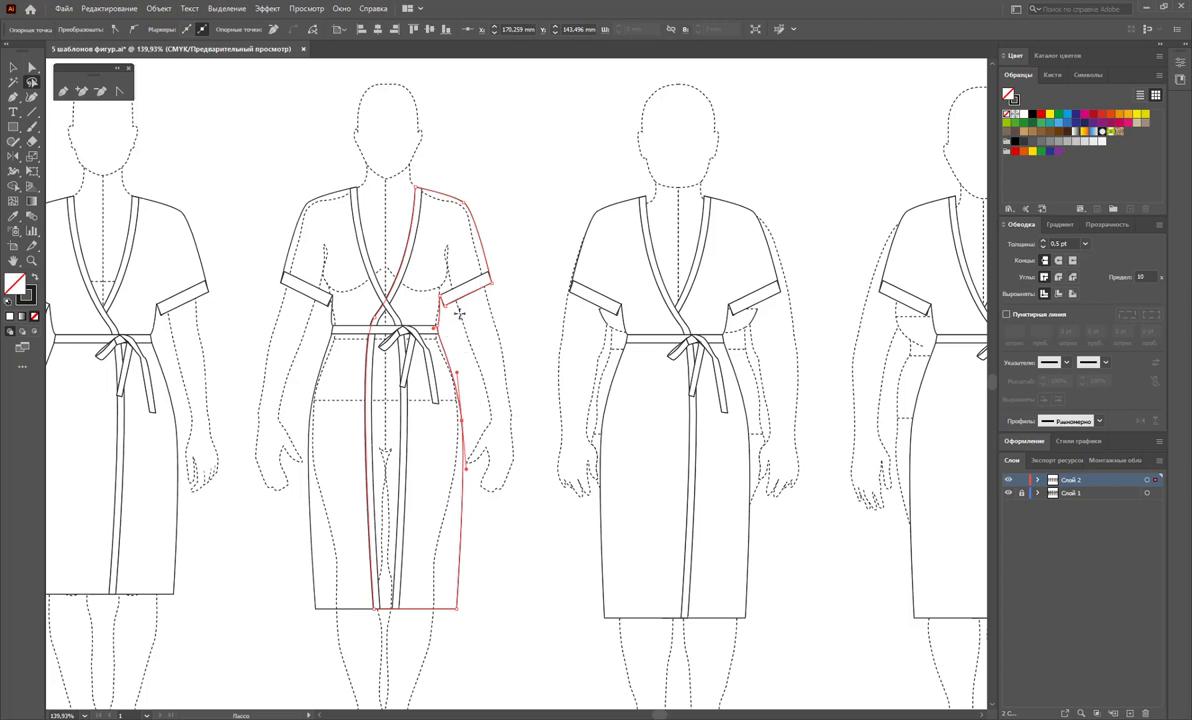
drag(433, 293, 415, 300)
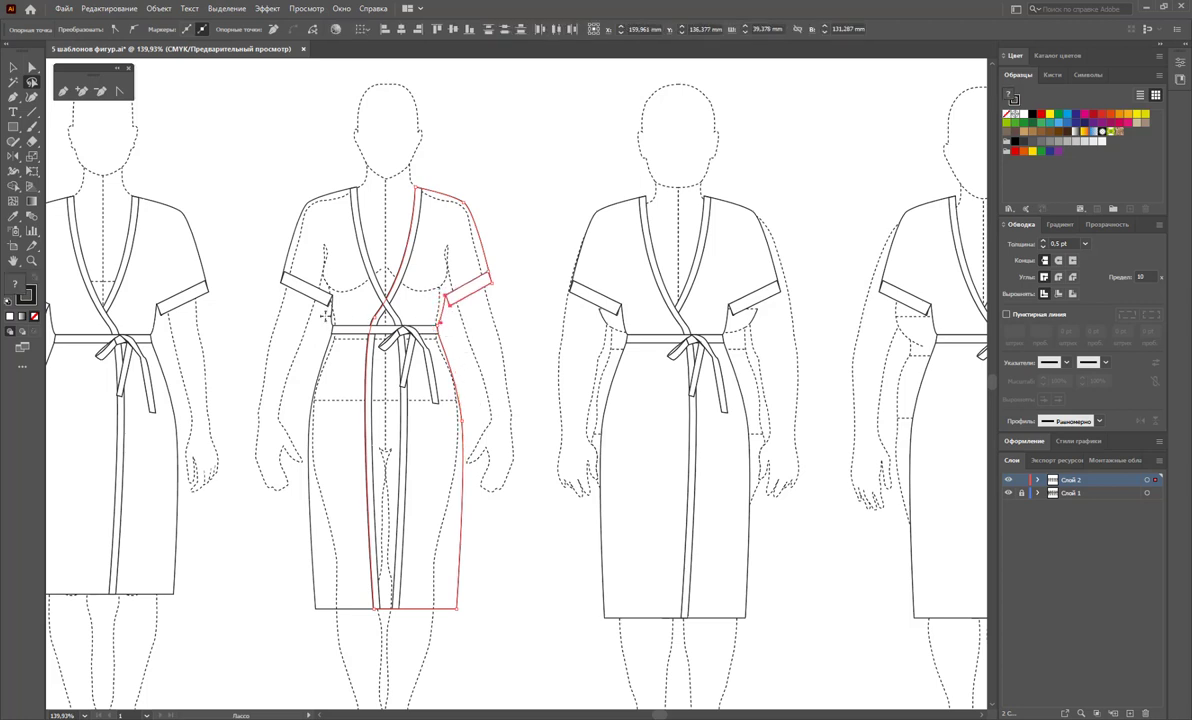
drag(295, 265, 310, 300)
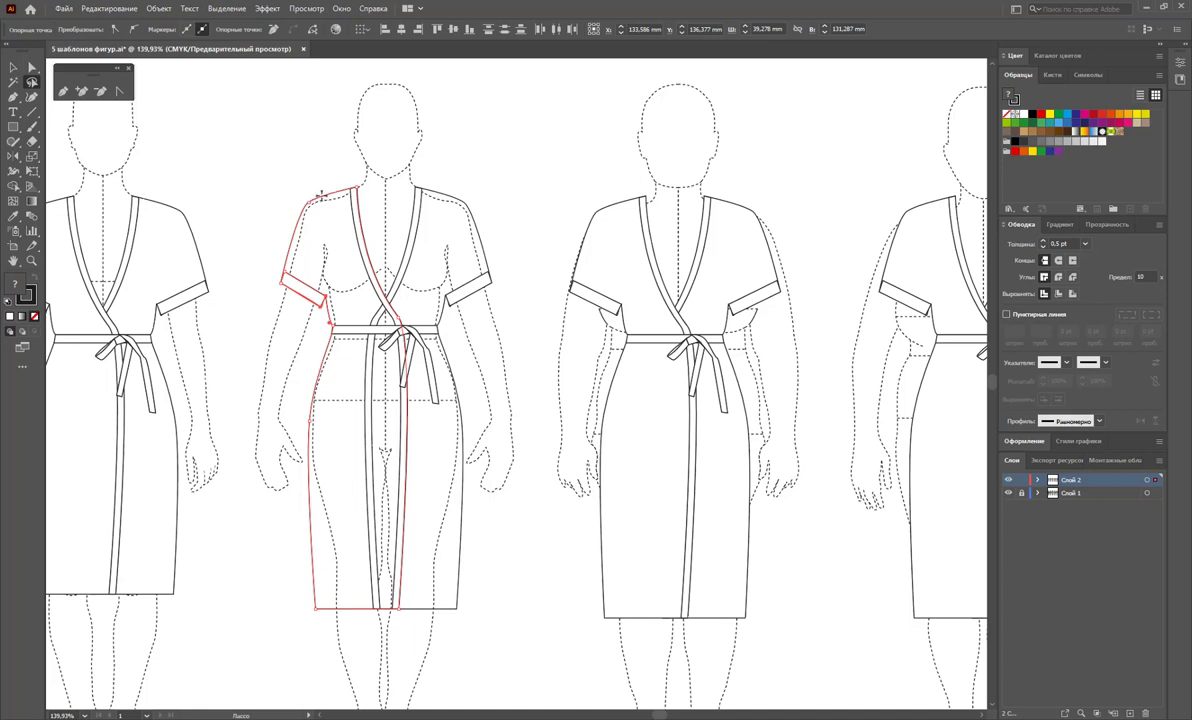
drag(298, 208, 300, 200)
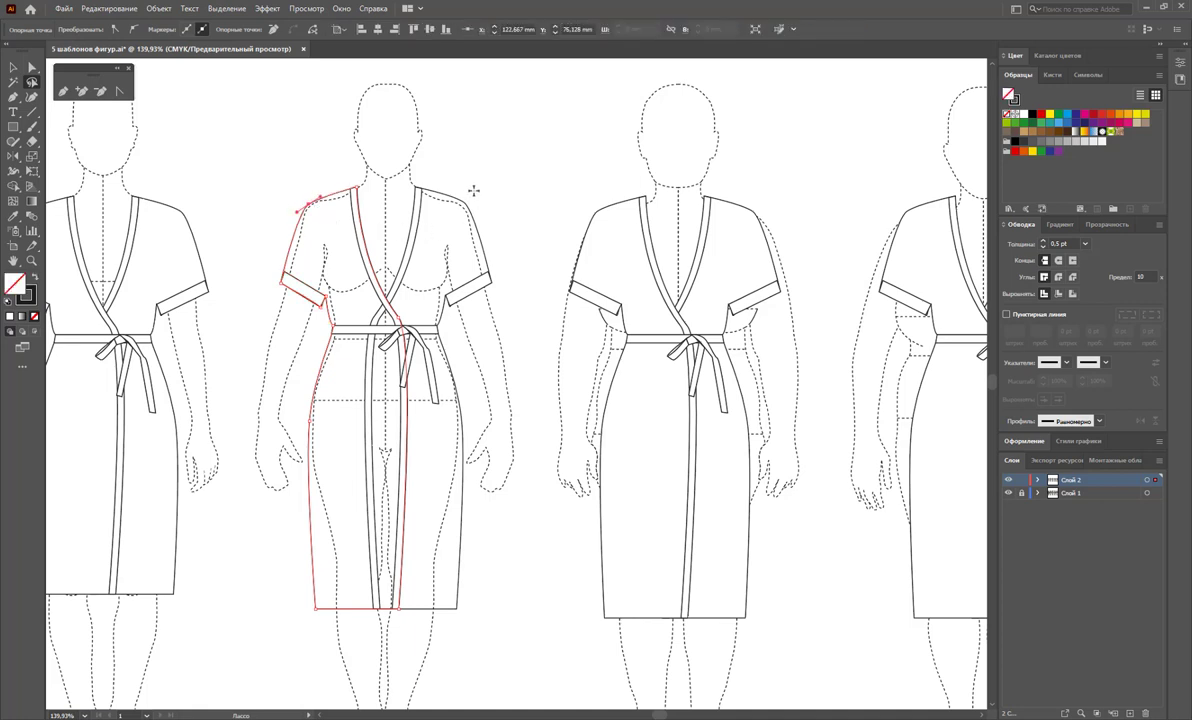
drag(479, 188, 474, 206)
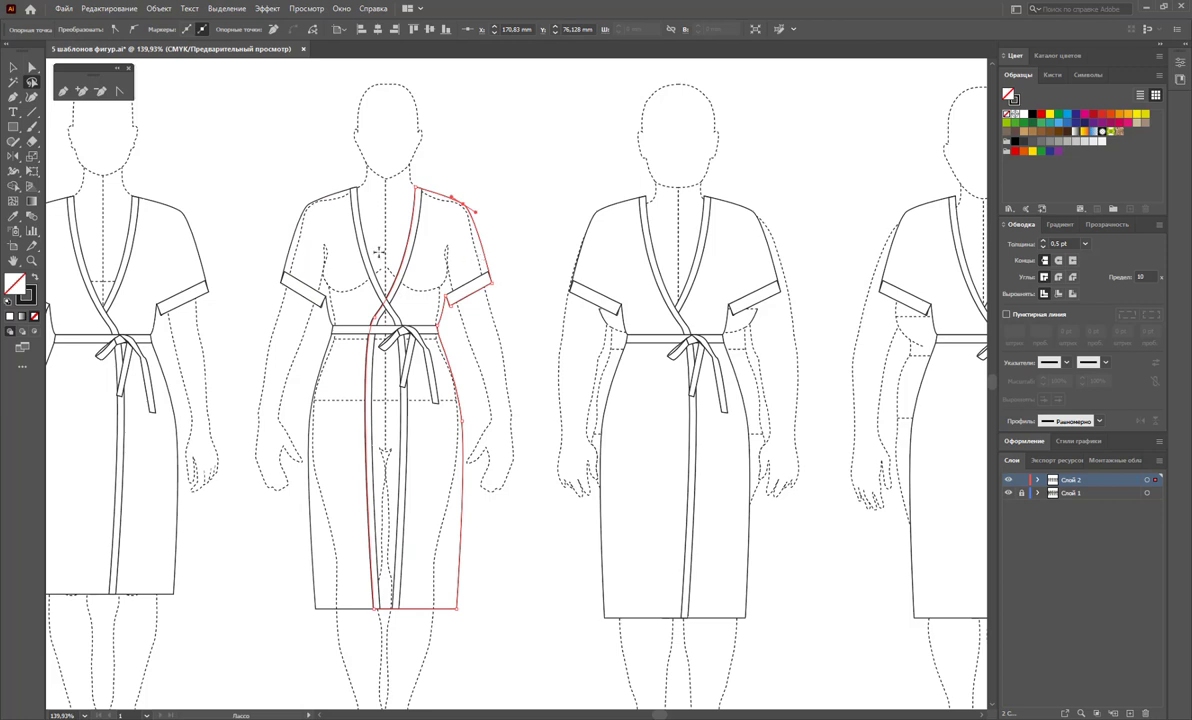
Select both front panels of the second dress, then zoom out with Ctrl+1
click(13, 67)
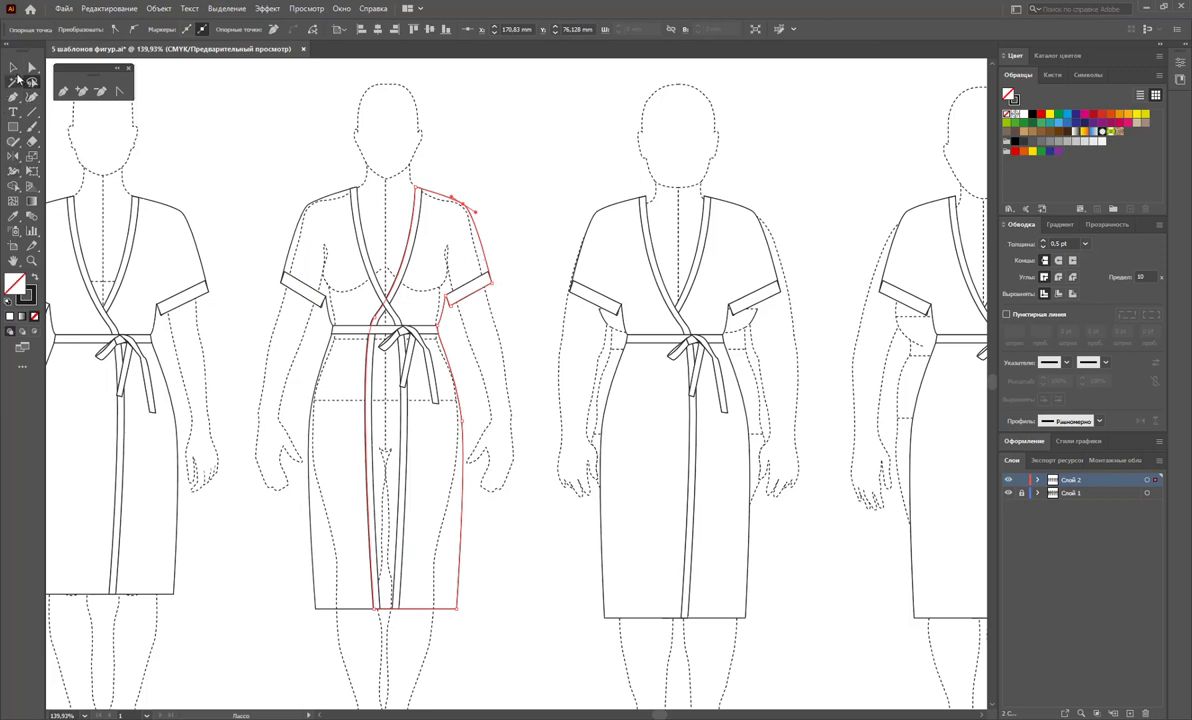
click(530, 162)
click(476, 223)
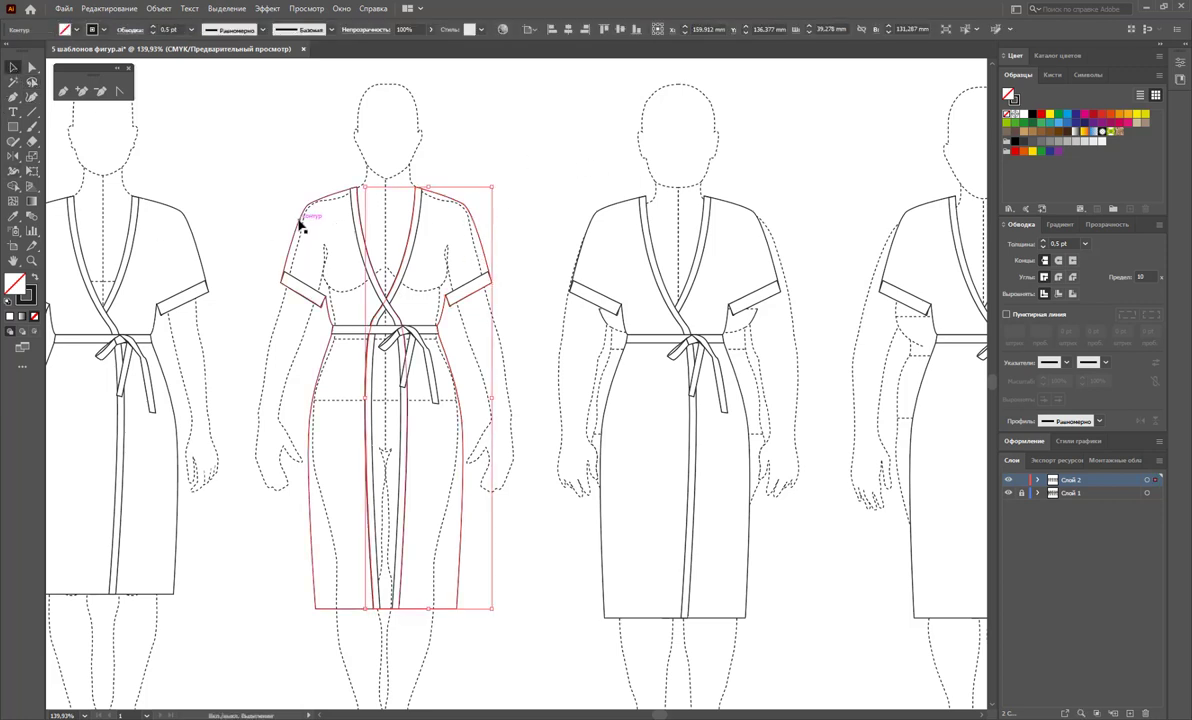
shift+click(299, 226)
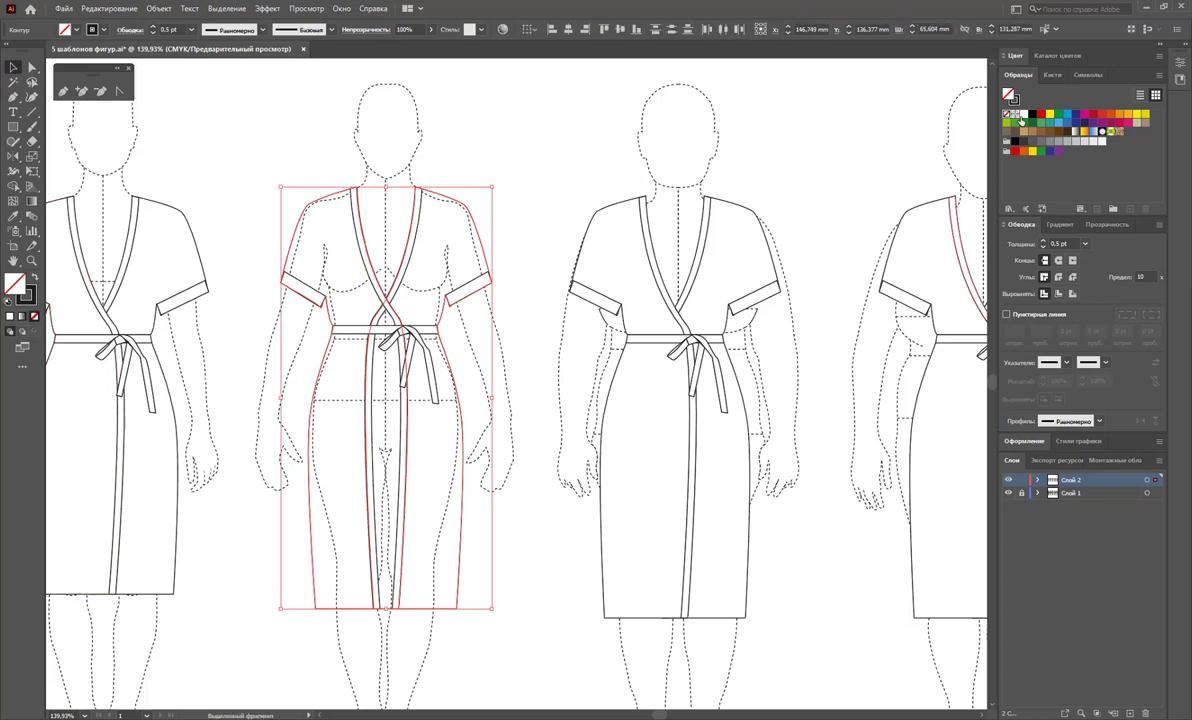
click(532, 149)
key(z)
key(ctrl+1)
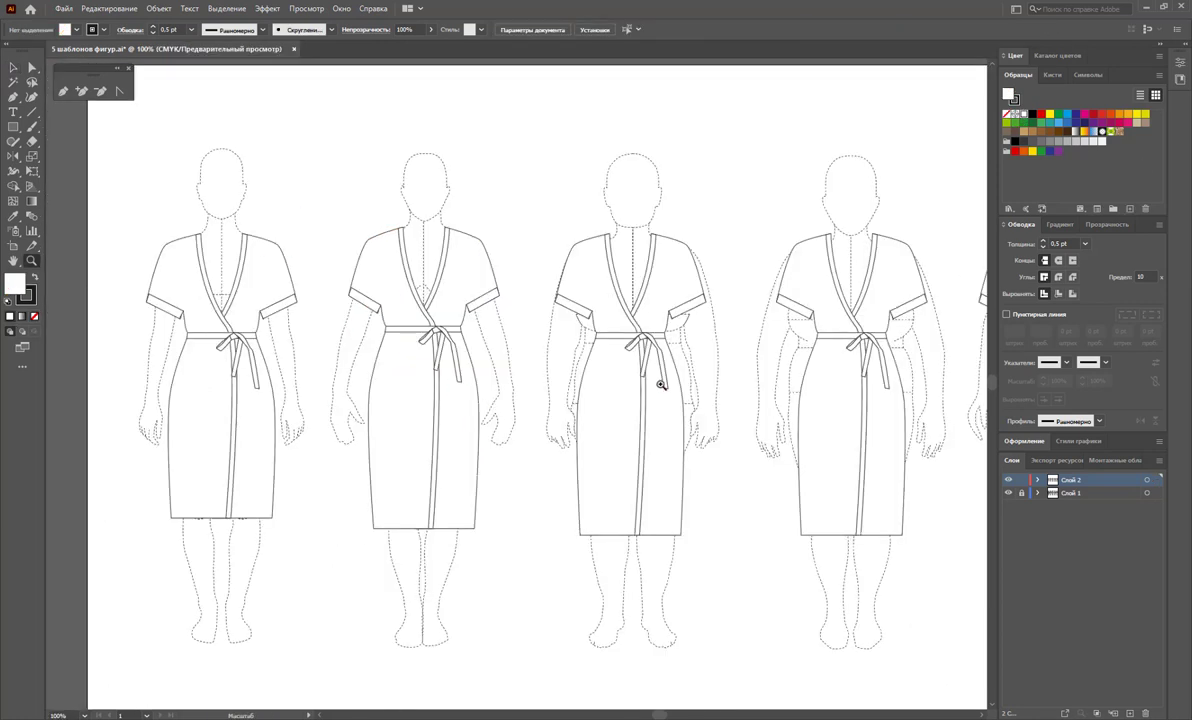
scroll(628, 369, down, 1)
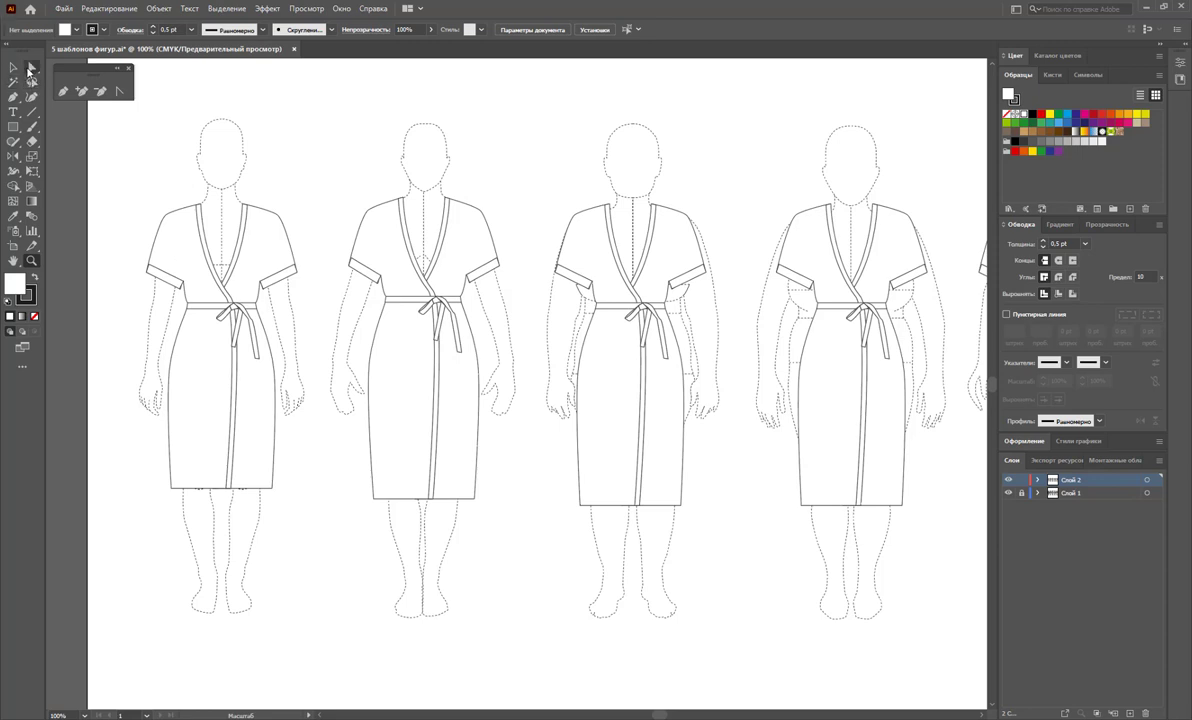
click(31, 67)
drag(281, 366, 177, 304)
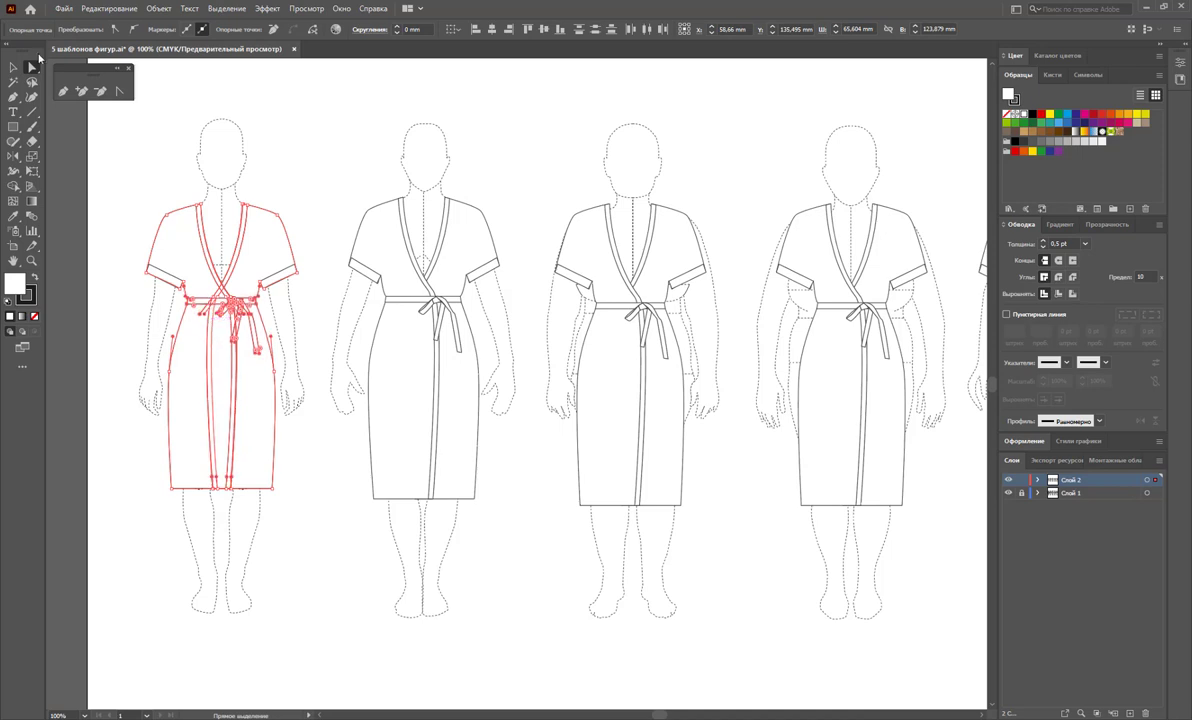
click(13, 67)
click(302, 152)
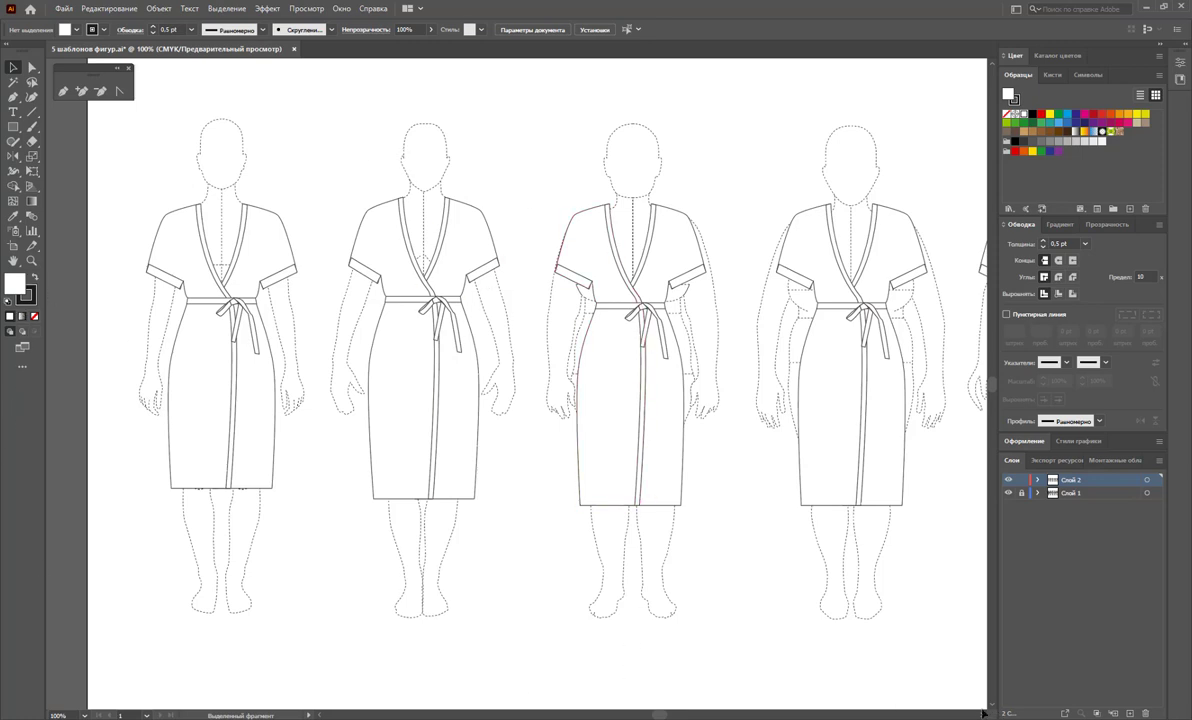
scroll(348, 490, right, 1)
scroll(348, 490, right, 2)
scroll(348, 490, right, 2)
scroll(348, 490, right, 2)
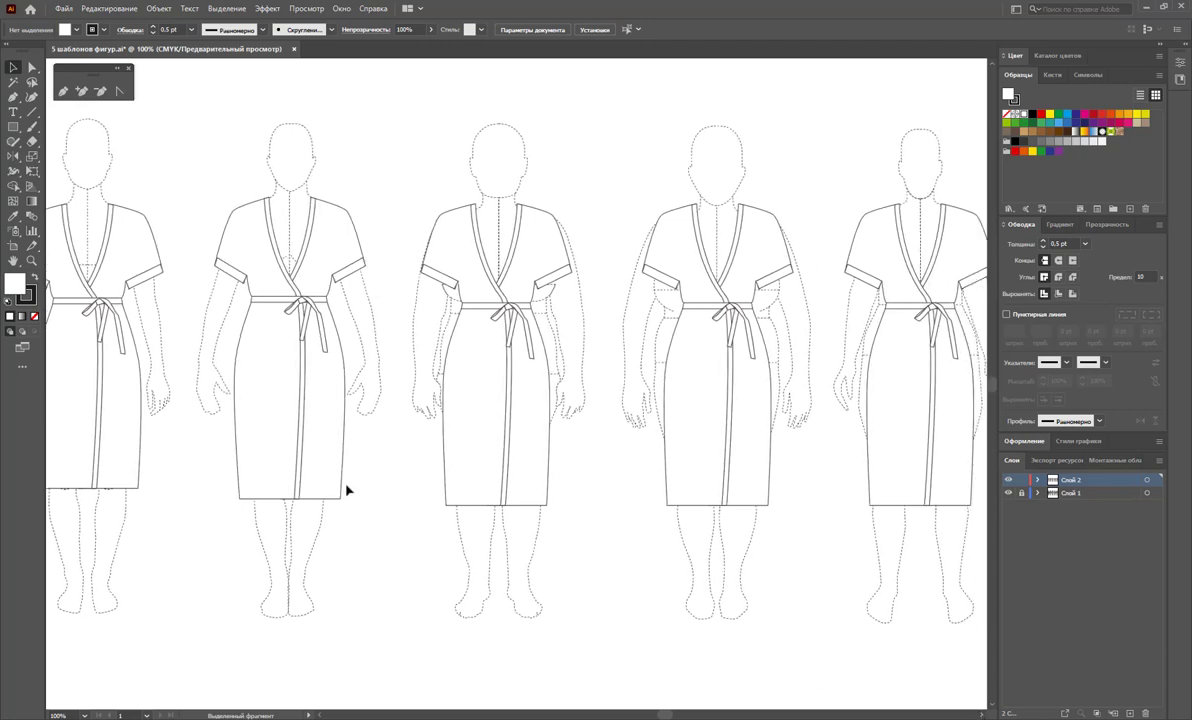
click(31, 260)
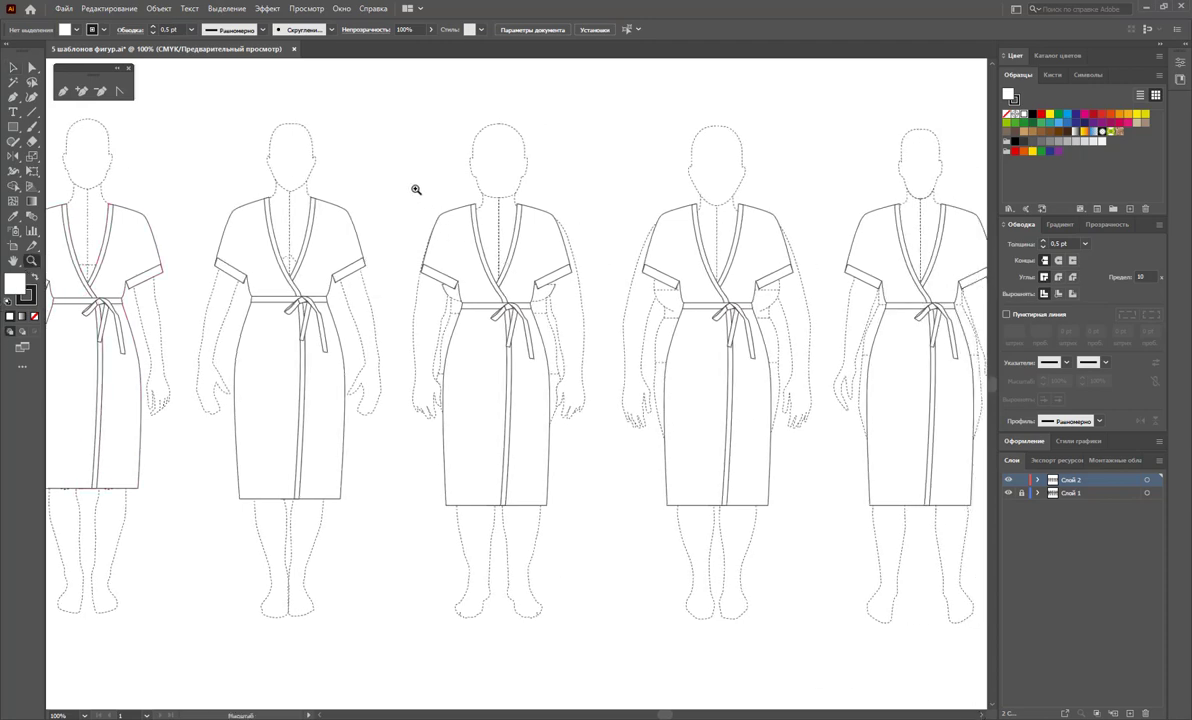
drag(416, 189, 669, 250)
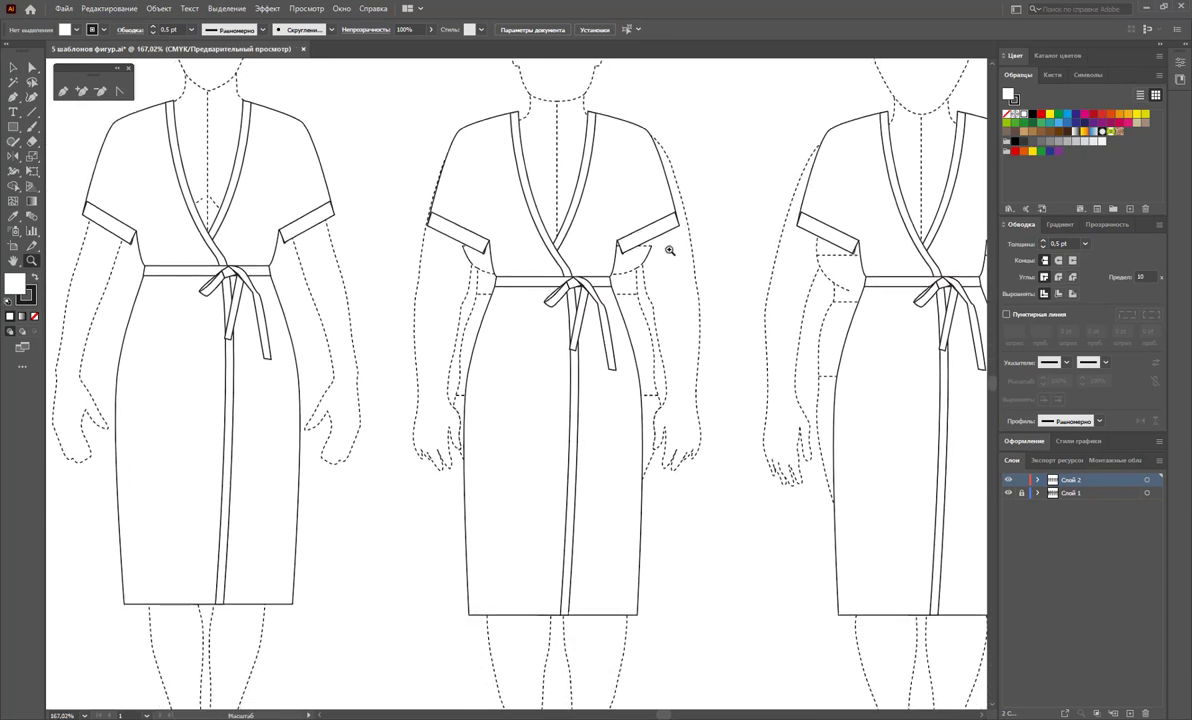
scroll(737, 265, up, 1)
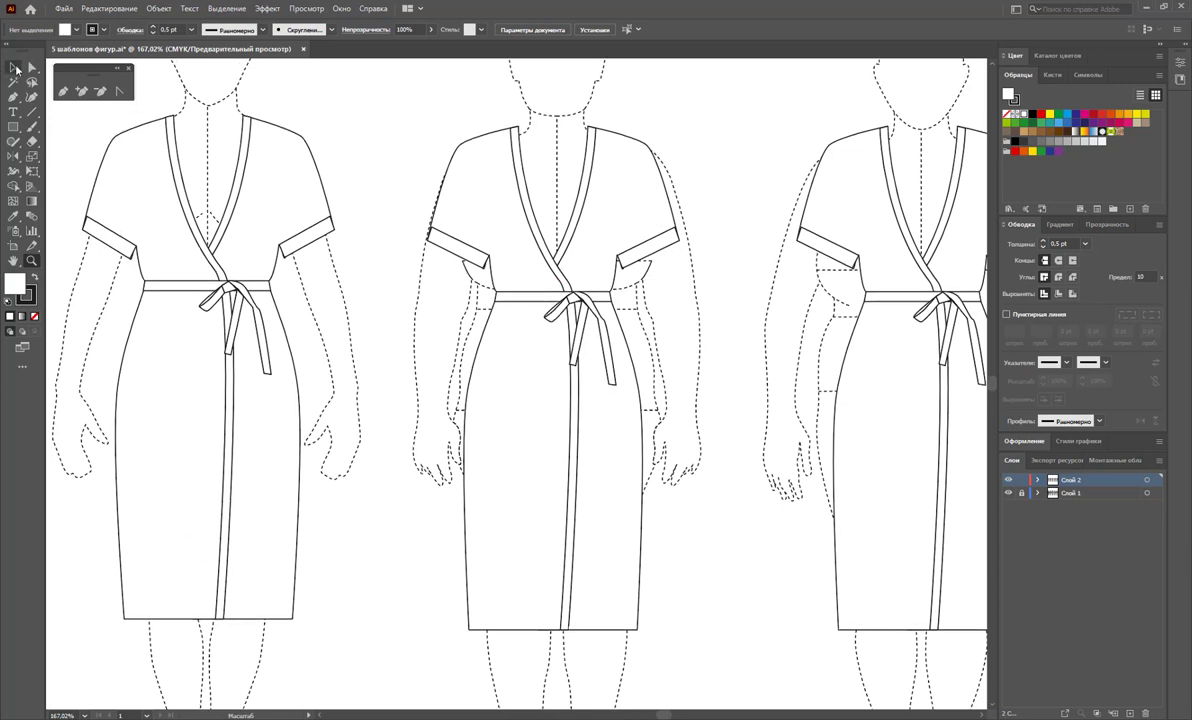
Remove the middle dress's fill and shift the whole dress up into place on the figure
click(13, 67)
click(504, 200)
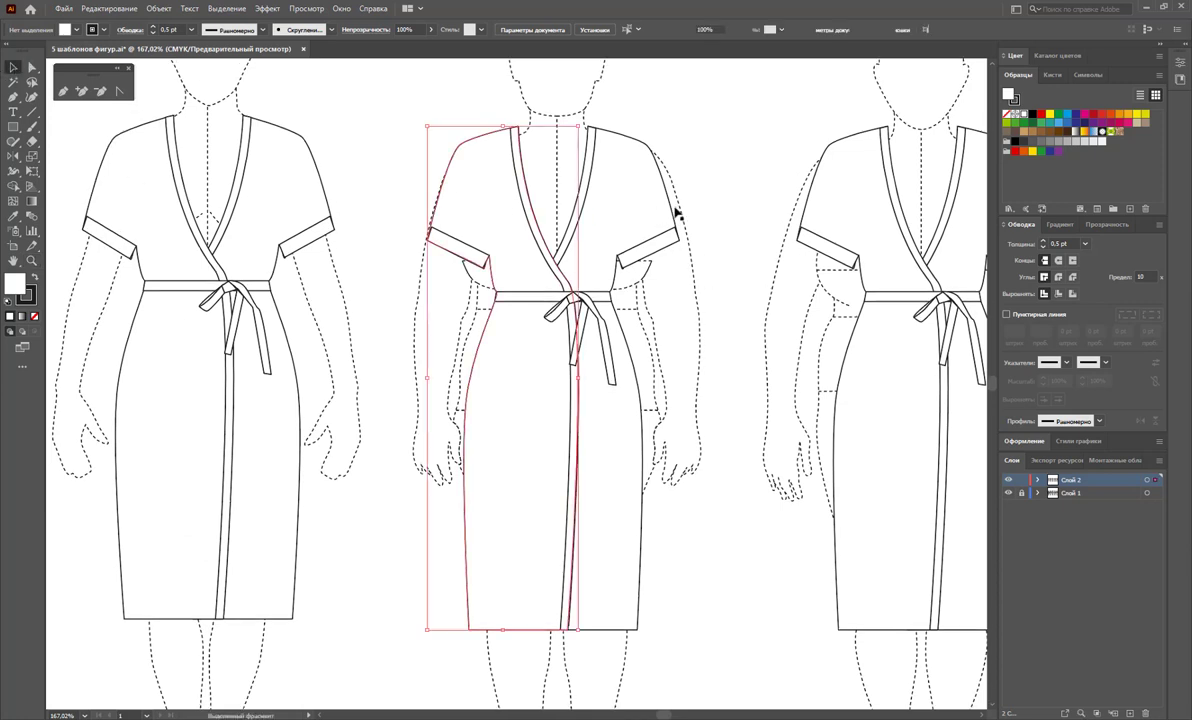
click(34, 316)
click(777, 228)
mouse_move(755, 130)
mouse_down()
mouse_move(416, 621)
mouse_move(426, 623)
mouse_up()
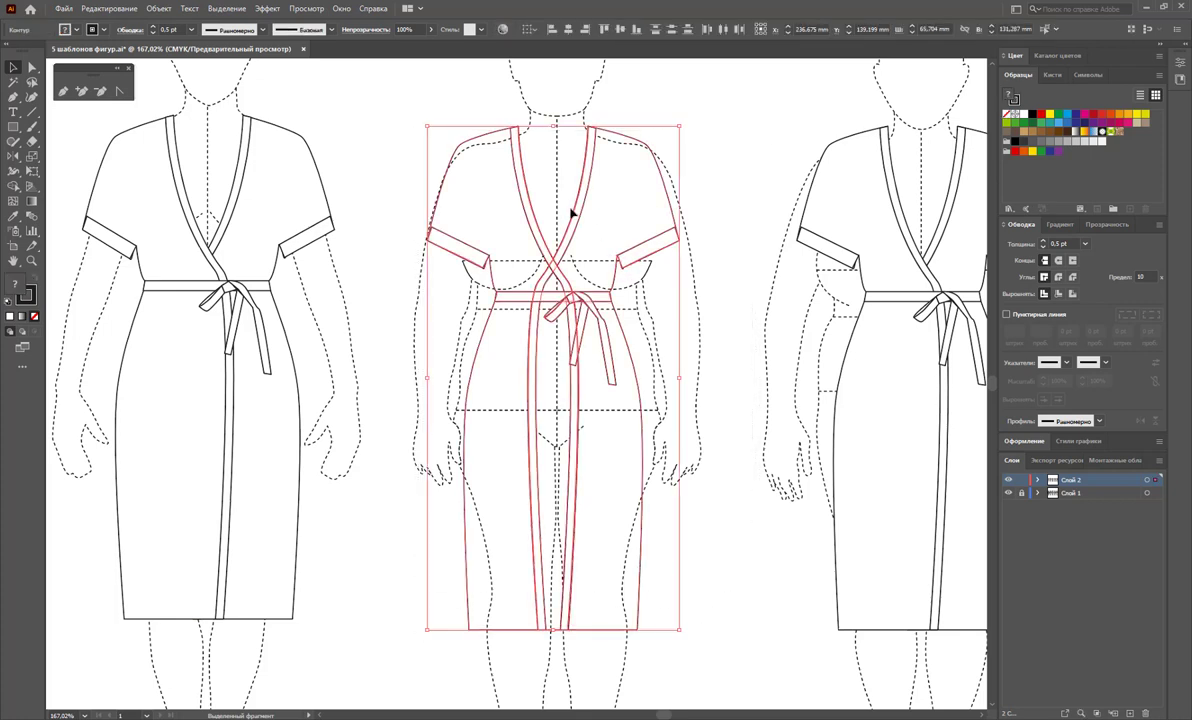
drag(577, 216, 578, 222)
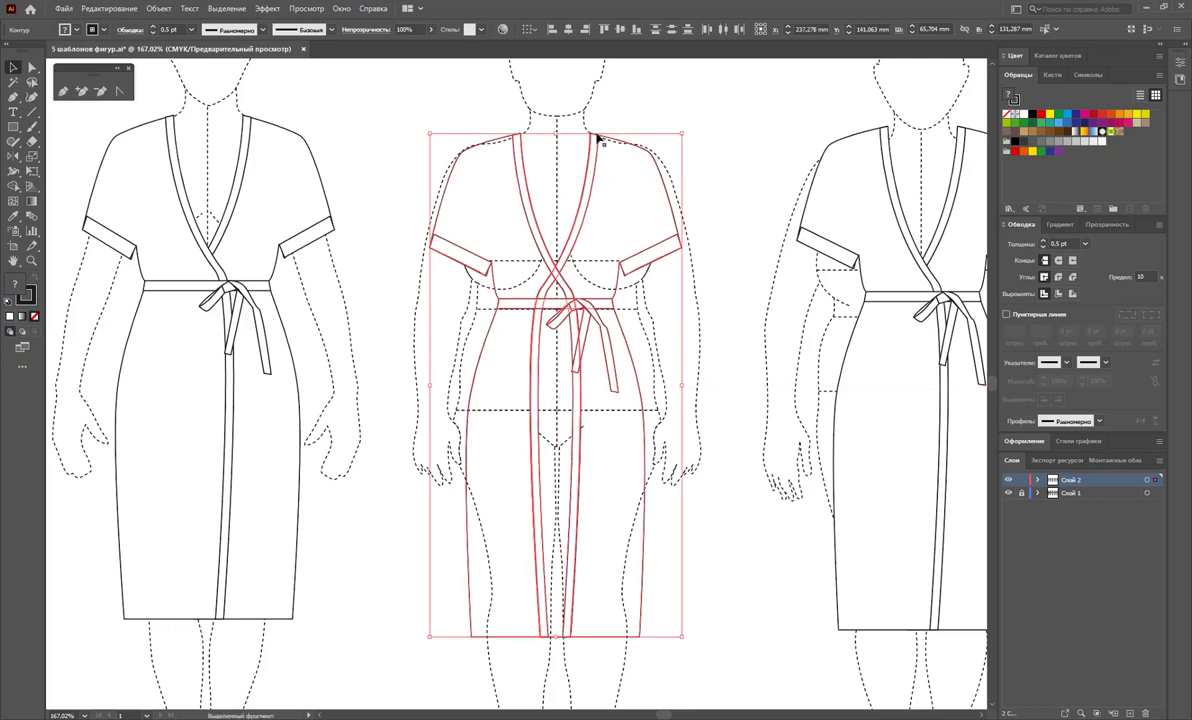
key(Up)
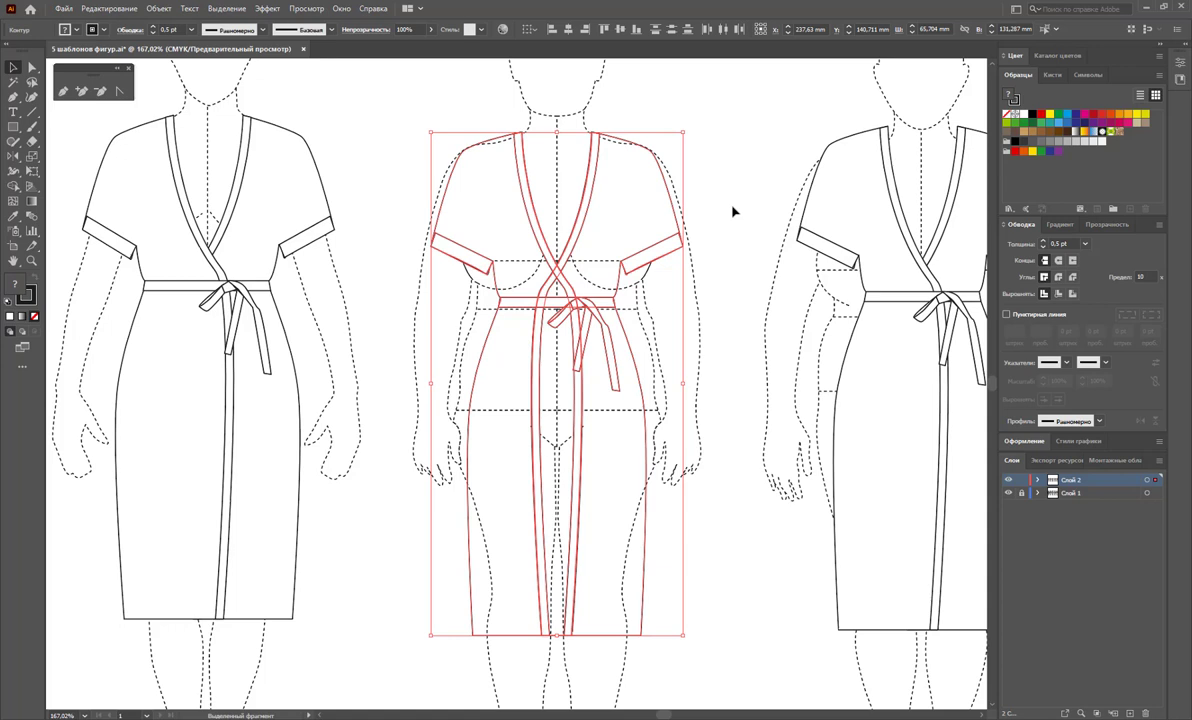
click(727, 387)
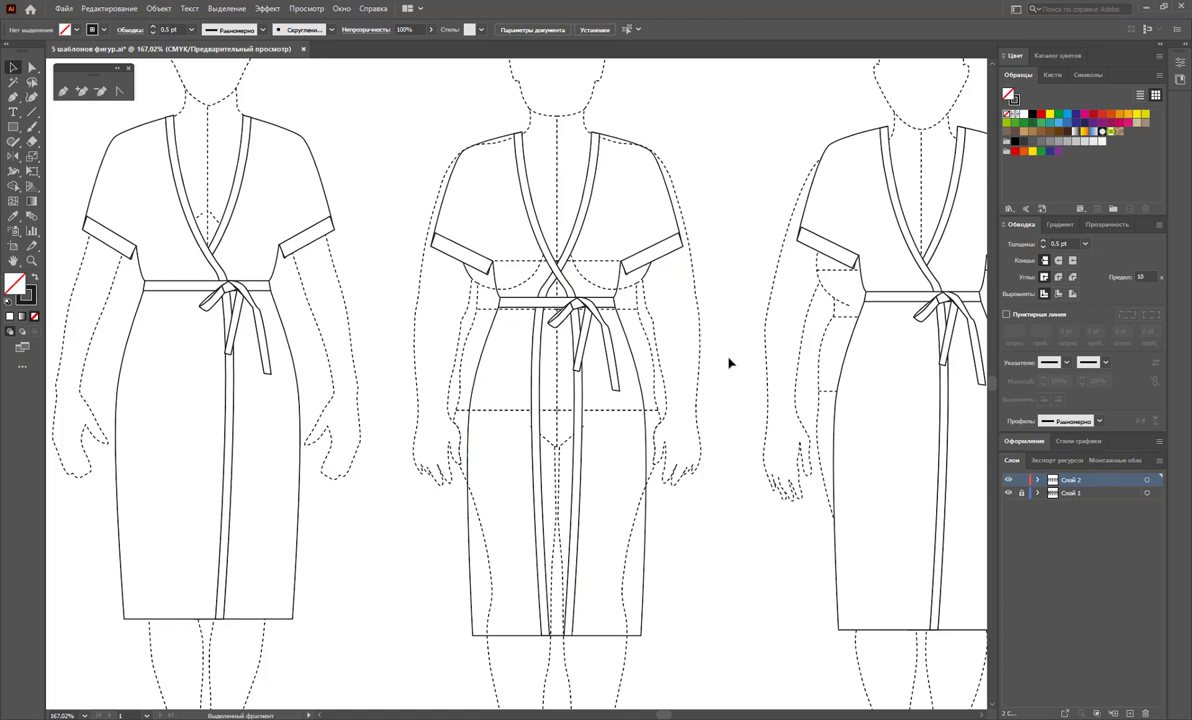
Widen the middle dress's shoulders and sleeves outward on both sides
click(31, 67)
drag(600, 205, 662, 127)
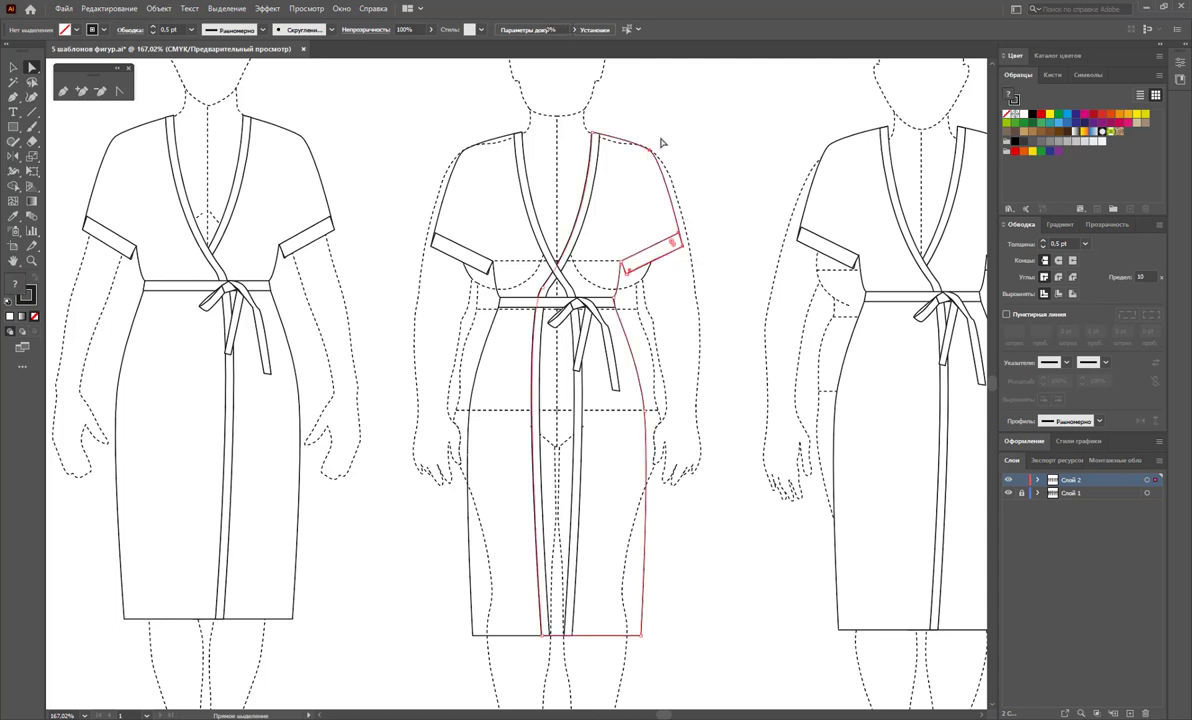
key(Right)
key(Right)
key(Right)
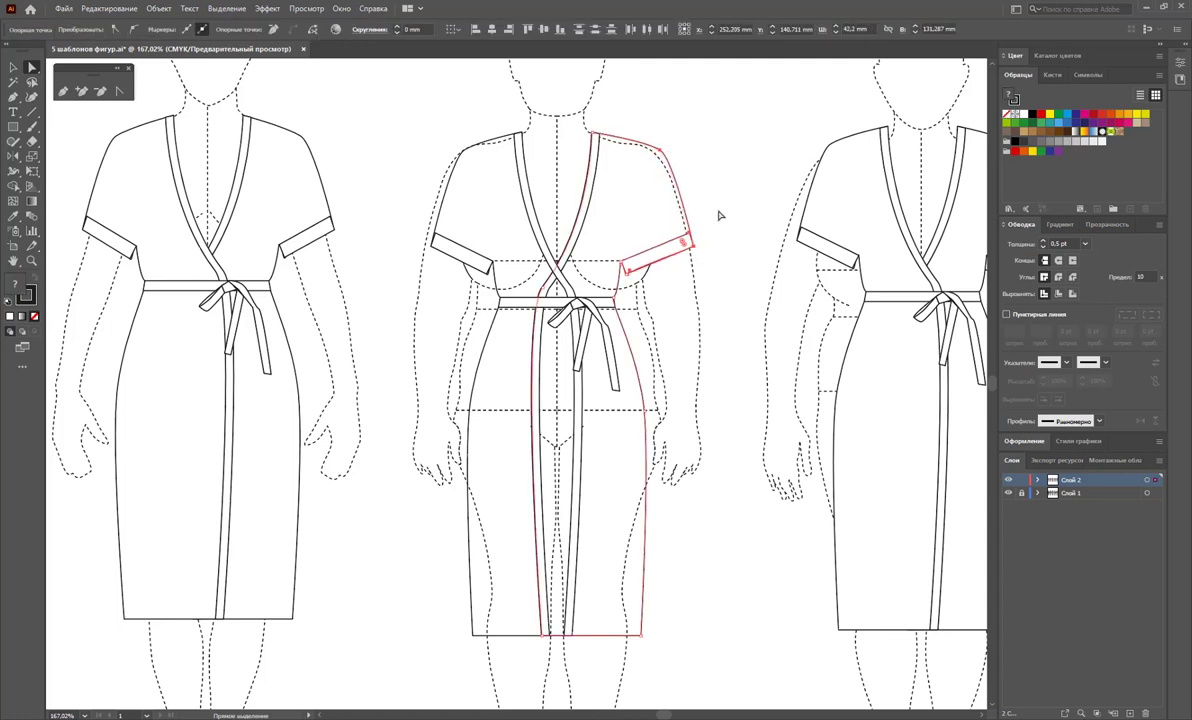
drag(380, 122, 443, 250)
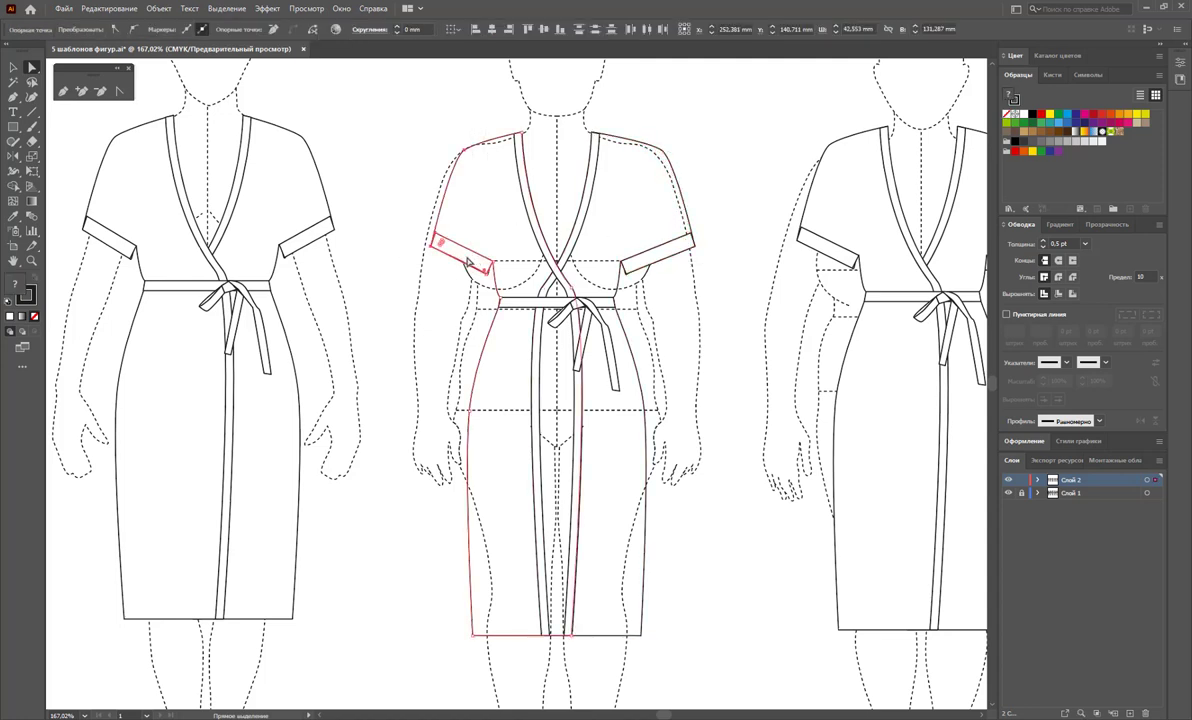
key(Left)
key(Left)
key(Left)
key(Left)
key(Left)
key(Left)
key(Left)
key(Left)
key(Left)
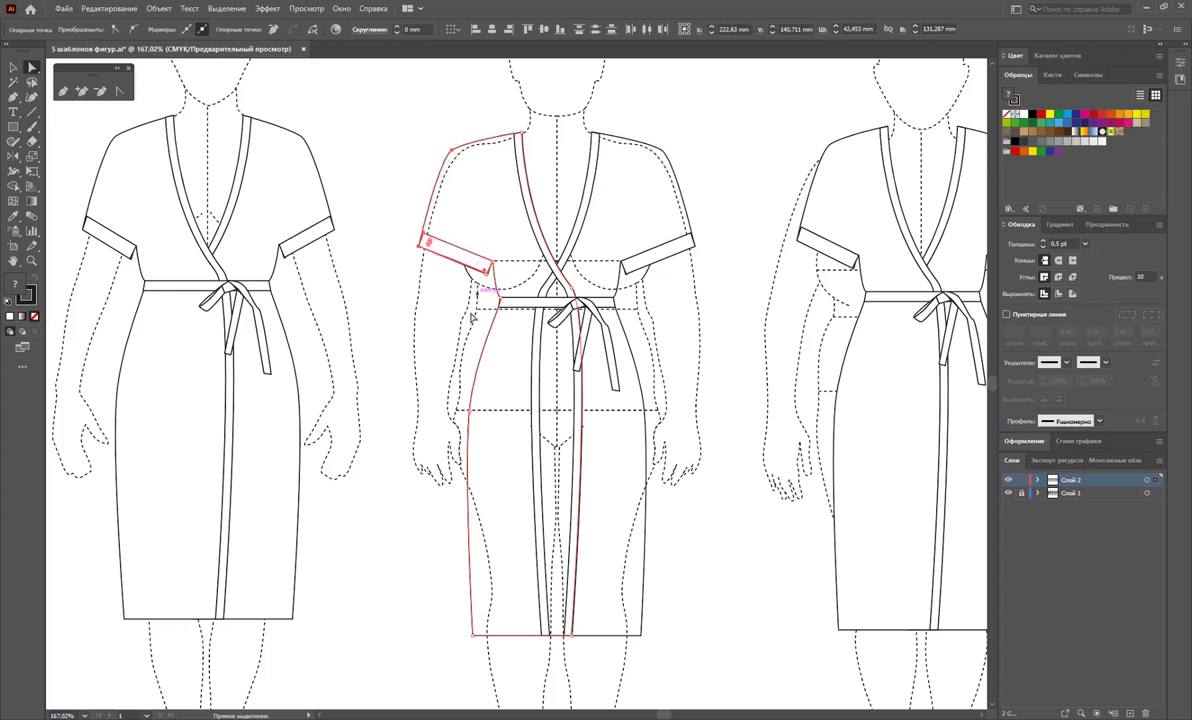
click(461, 319)
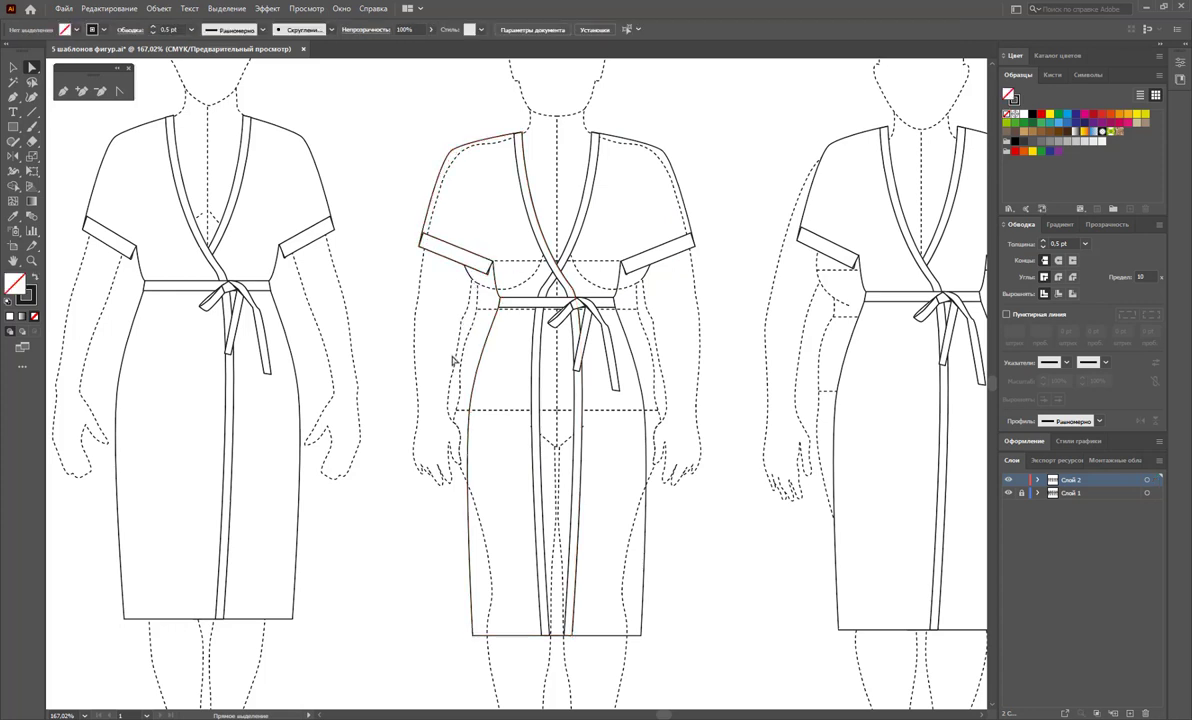
Push the left front edge, shoulder, sleeve and belt end four nudges outward
drag(470, 236, 507, 346)
drag(507, 354, 515, 426)
key(Left)
key(Left)
key(Left)
key(Left)
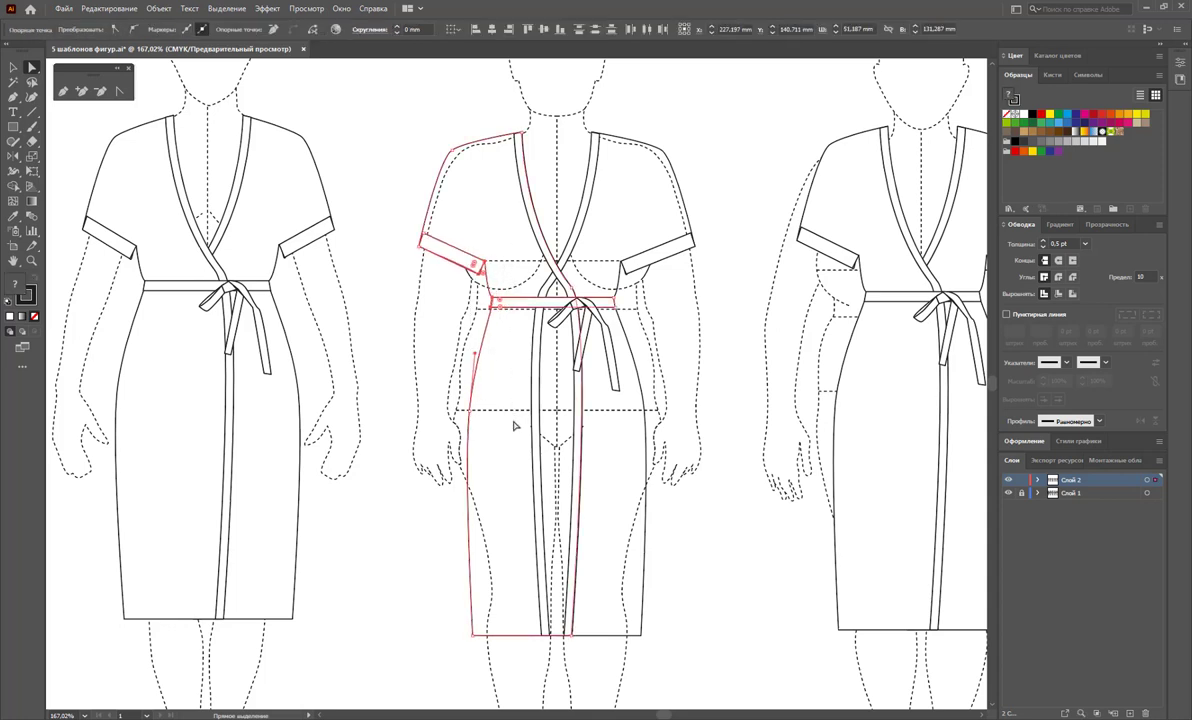
key(Left)
key(Left)
key(Left)
key(Left)
key(Left)
key(Left)
key(Left)
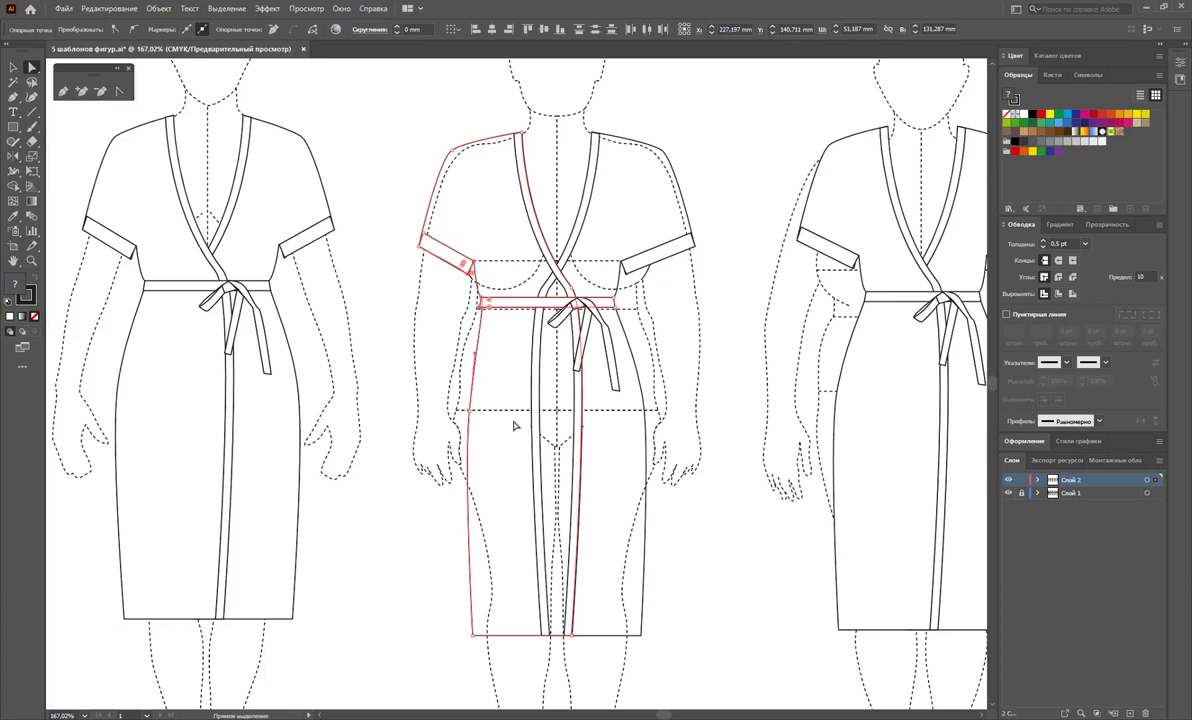
key(Left)
key(Left)
key(Left)
key(Left)
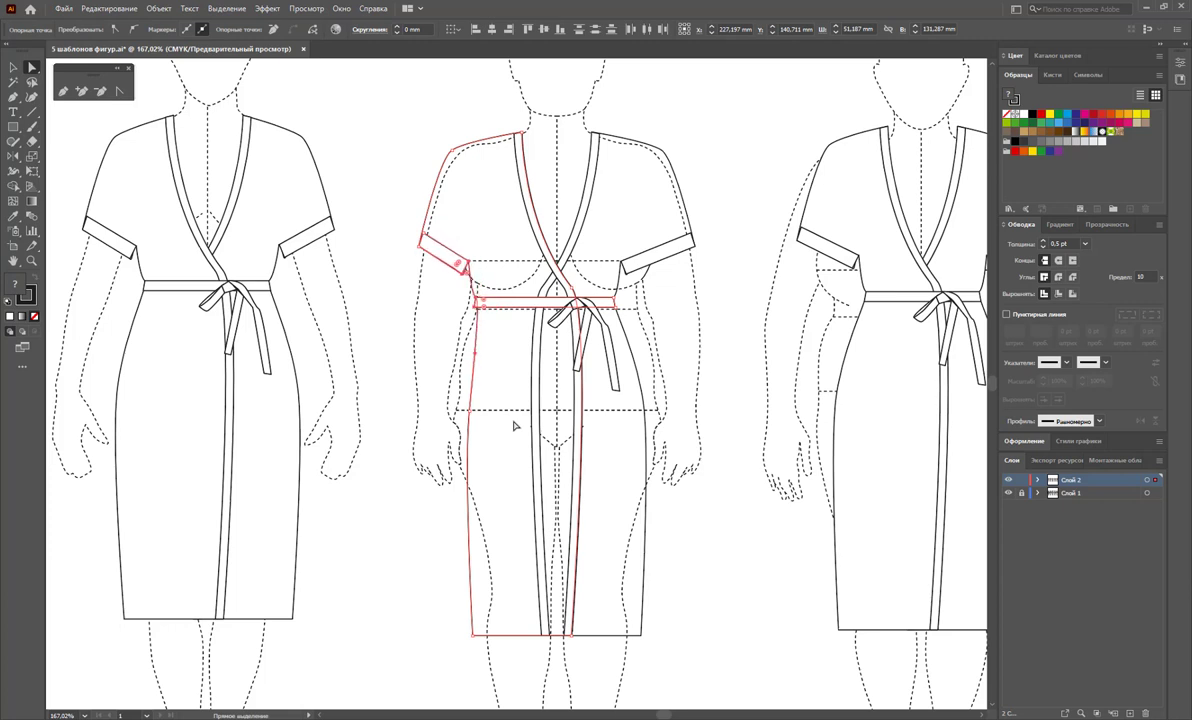
key(Left)
key(Left)
key(Left)
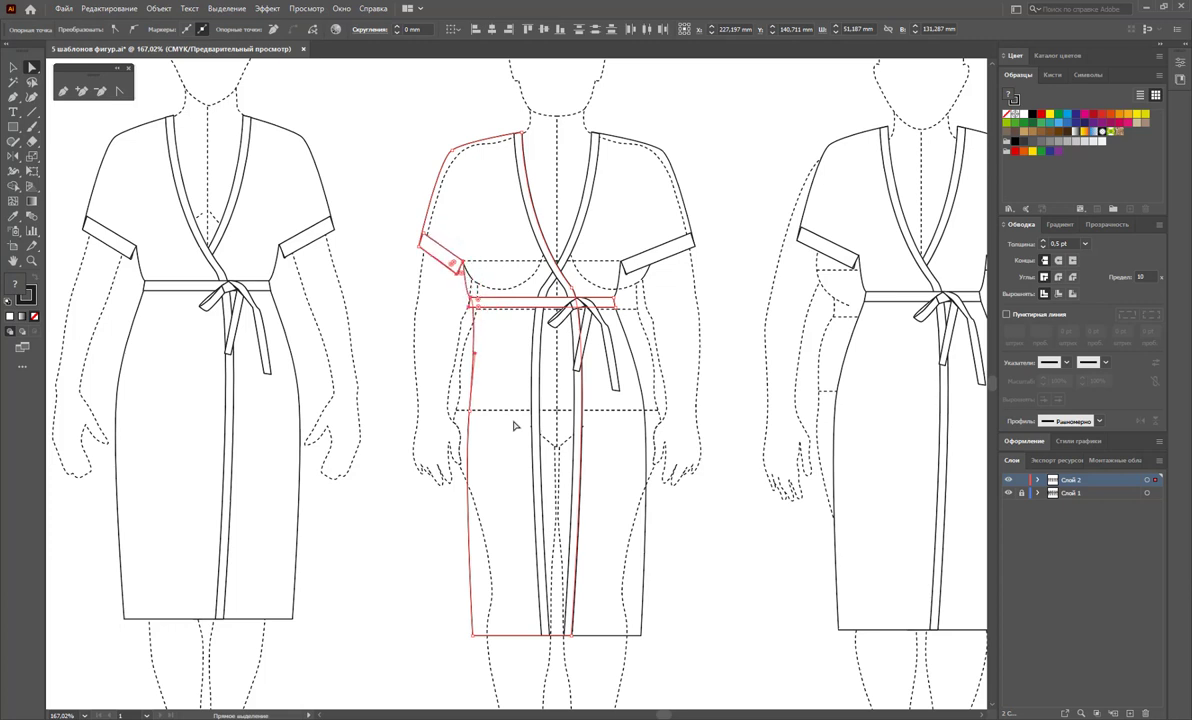
click(437, 325)
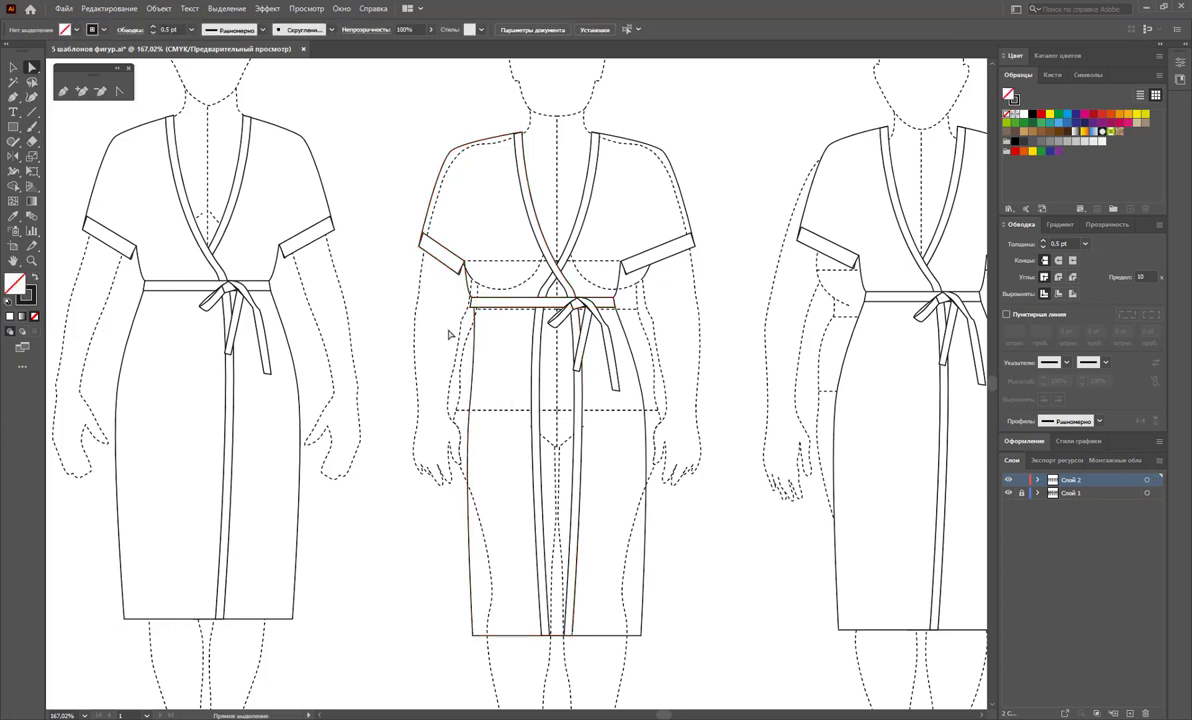
Curve the left side seam's hip anchor outward and widen the bottom-left hem corner
click(476, 366)
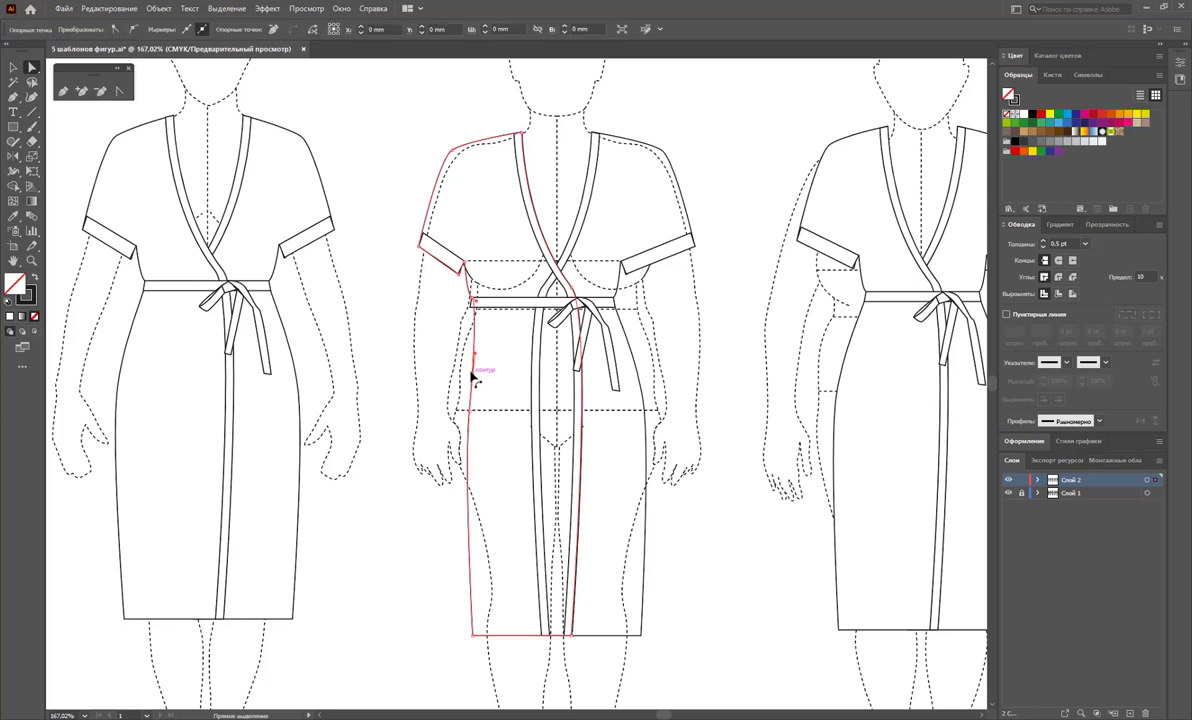
click(471, 411)
key(Left)
key(Left)
key(Left)
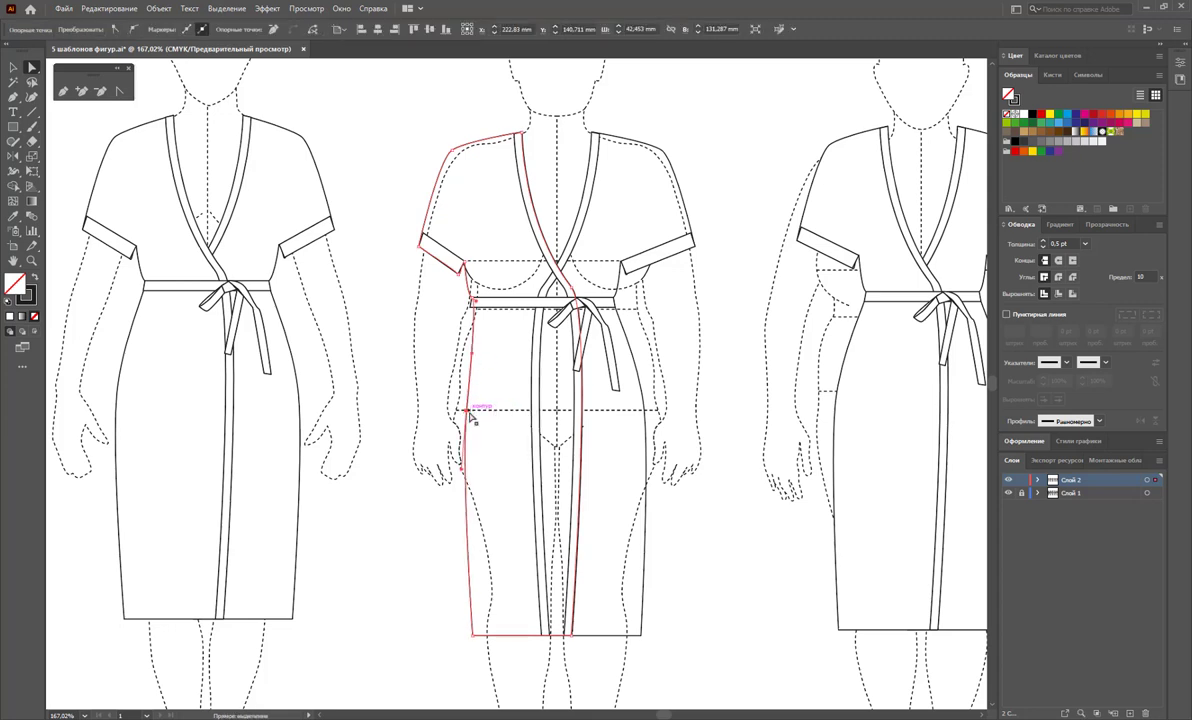
key(Left)
key(Left)
key(Left)
key(Left)
key(Left)
key(Left)
key(Left)
key(Left)
key(Left)
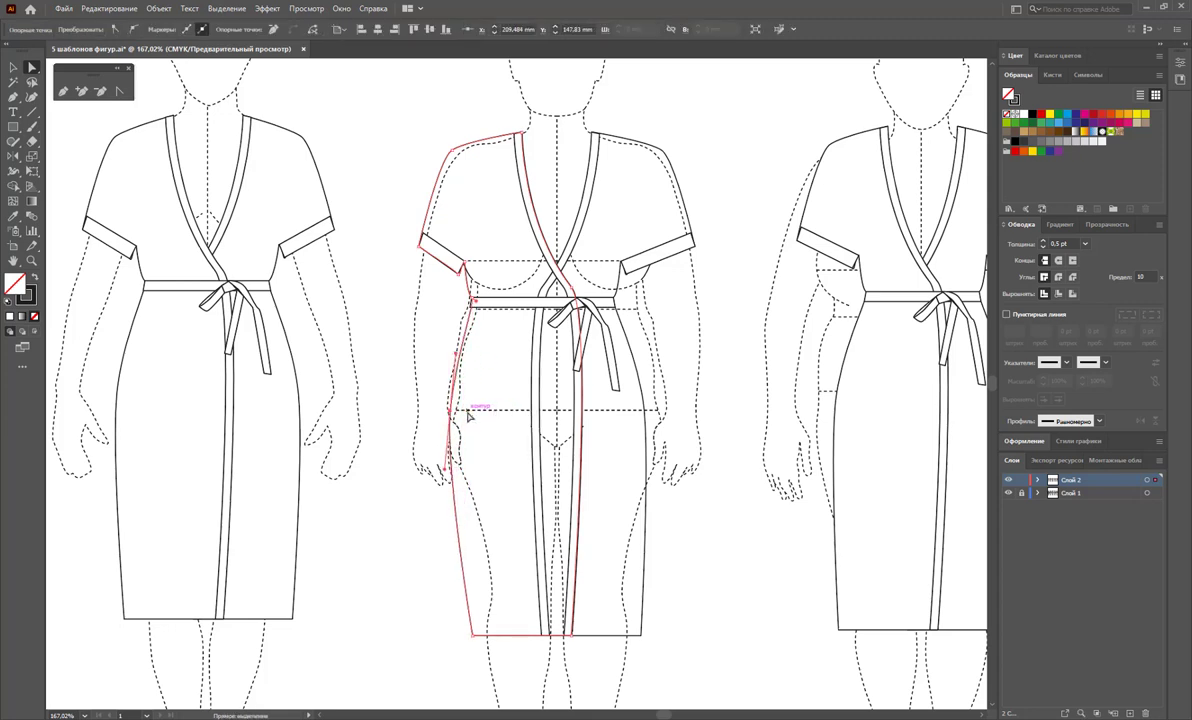
key(Left)
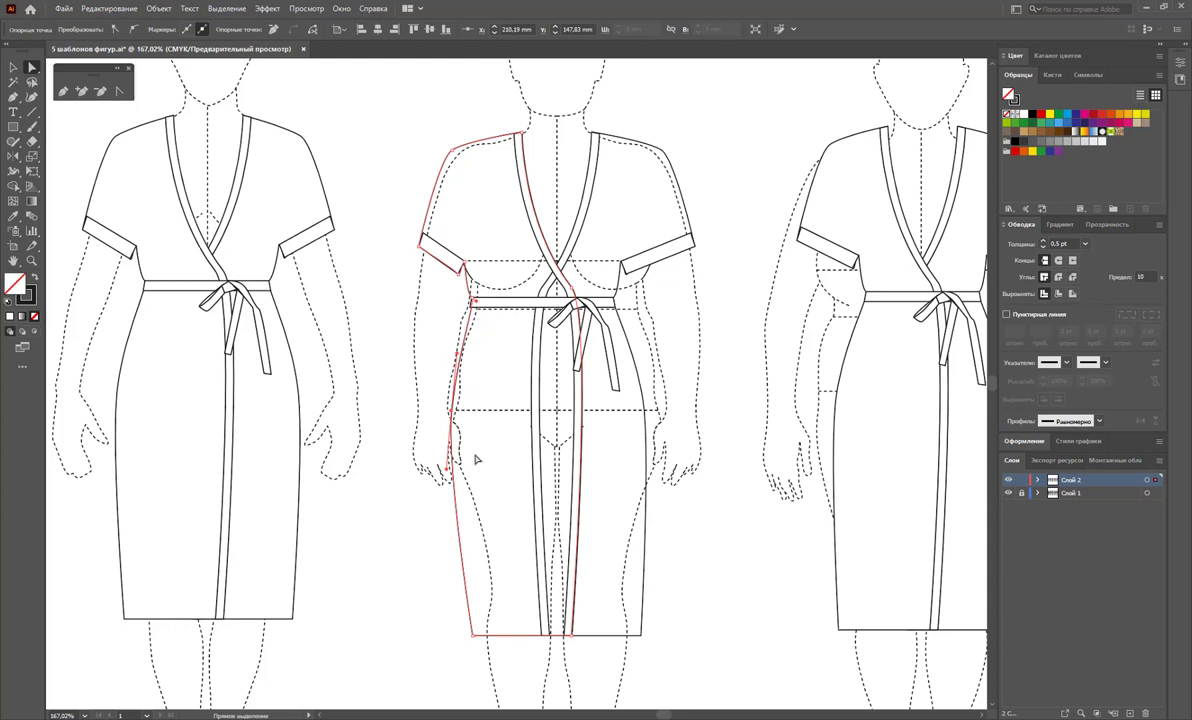
drag(452, 417, 452, 415)
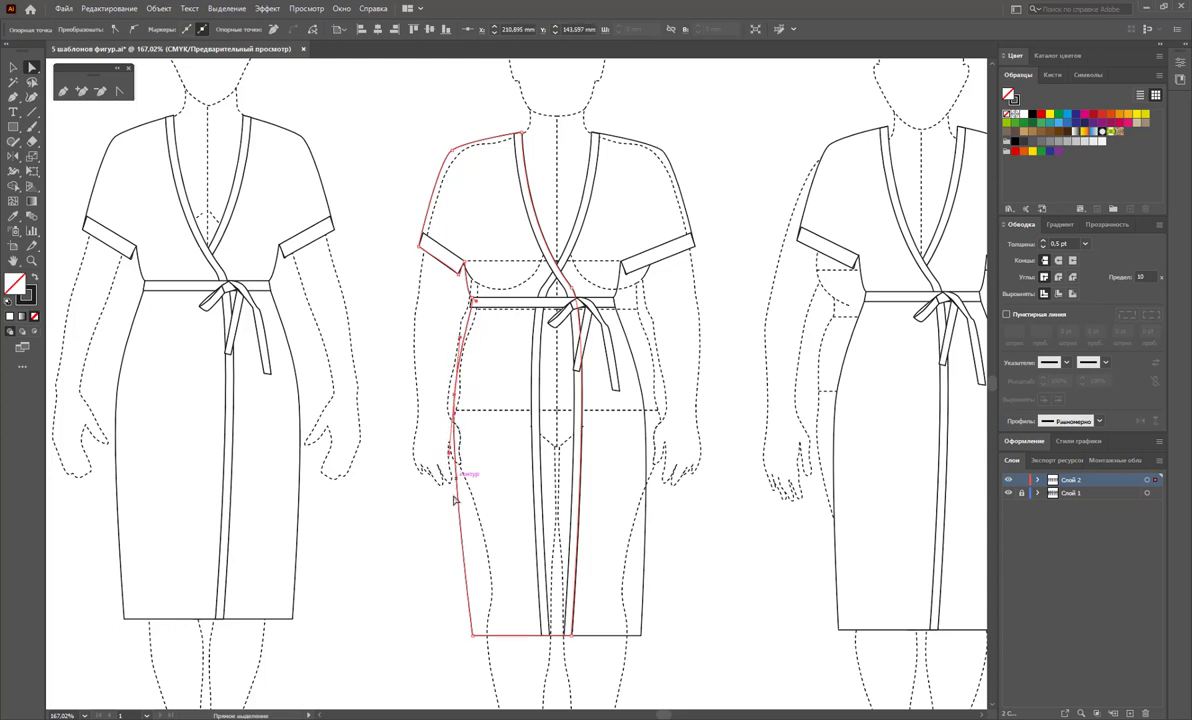
drag(460, 633, 456, 630)
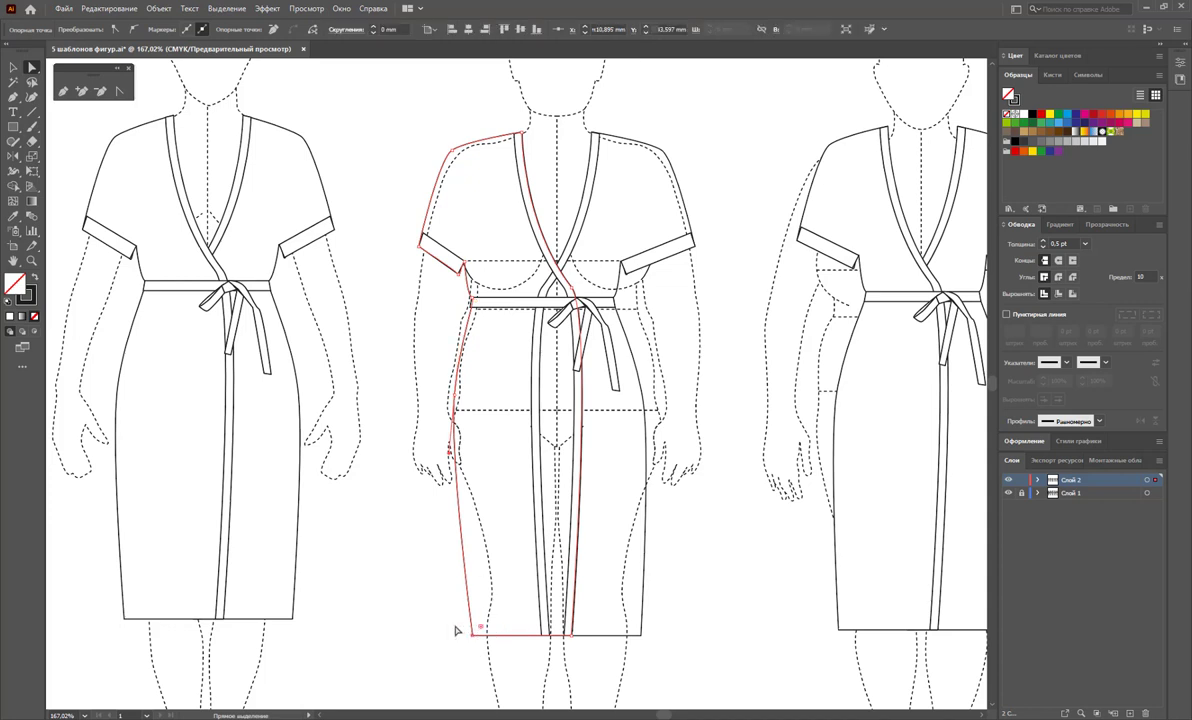
click(645, 636)
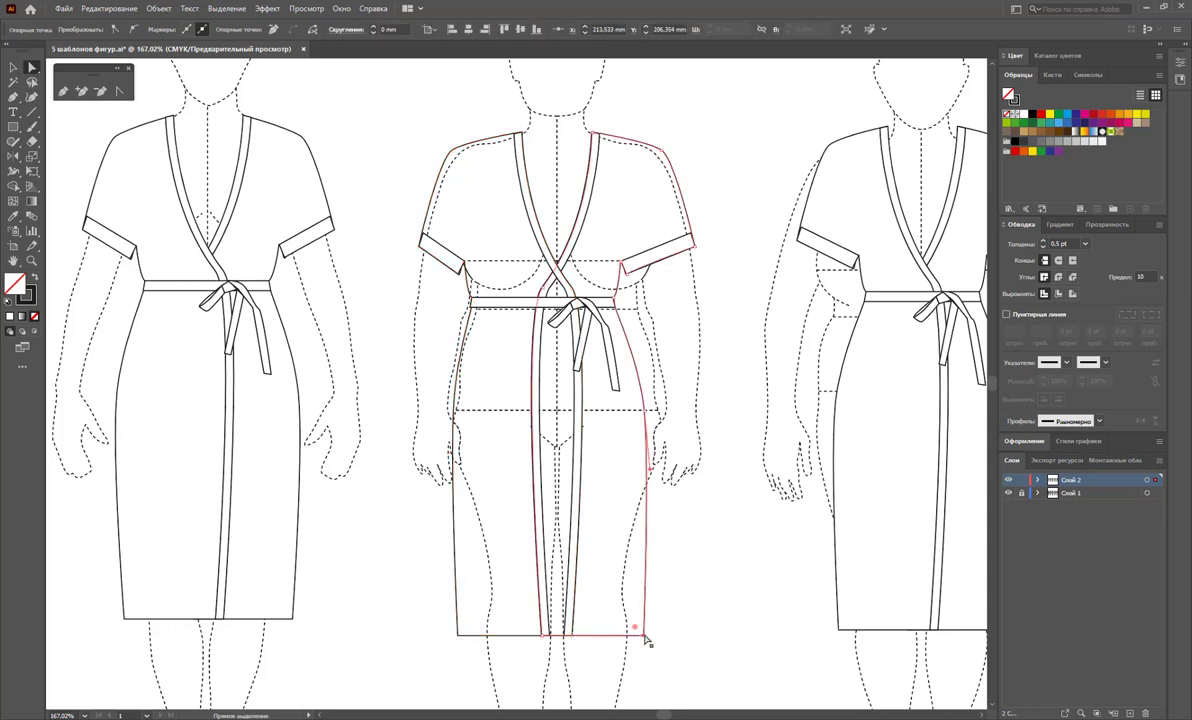
Shift the right sleeve cuff and belt end three nudges outward
click(717, 531)
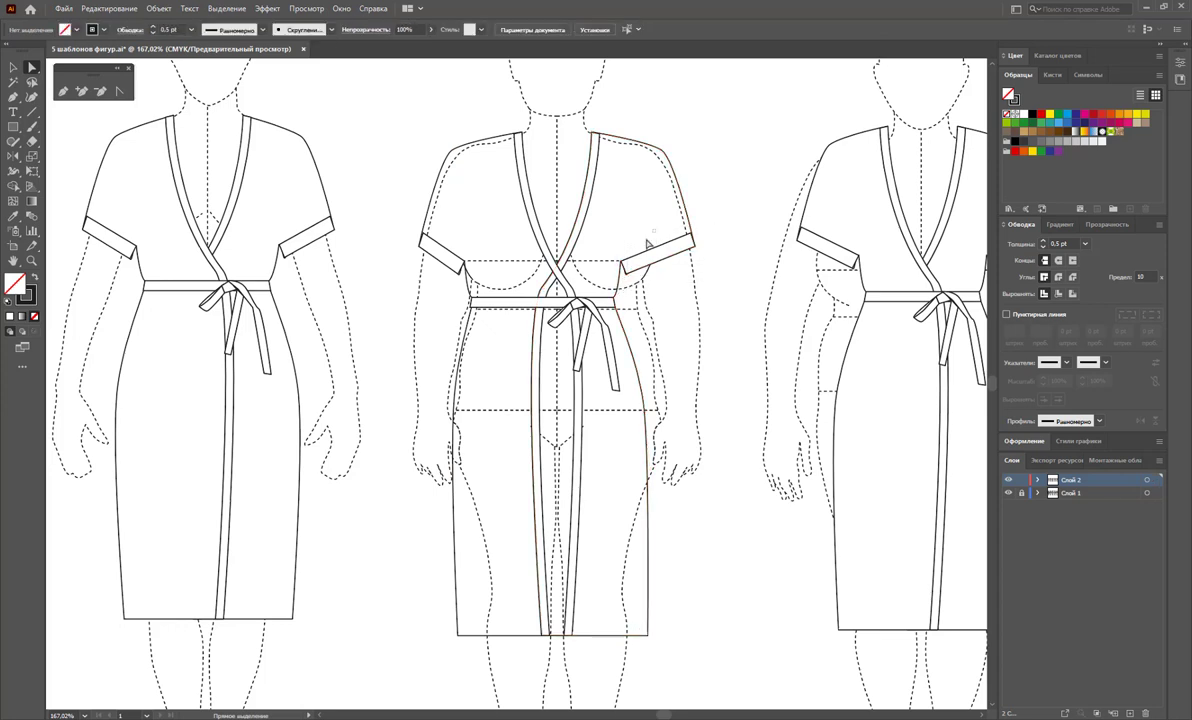
drag(648, 244, 613, 325)
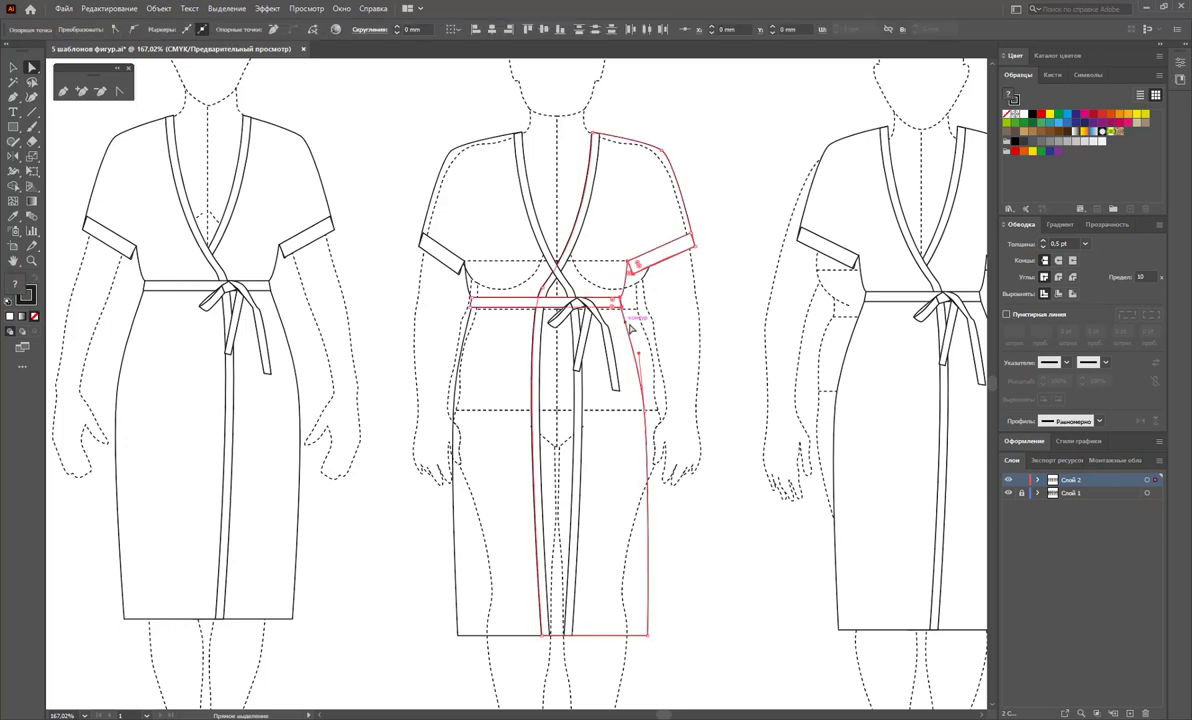
key(Right)
key(Right)
key(Right)
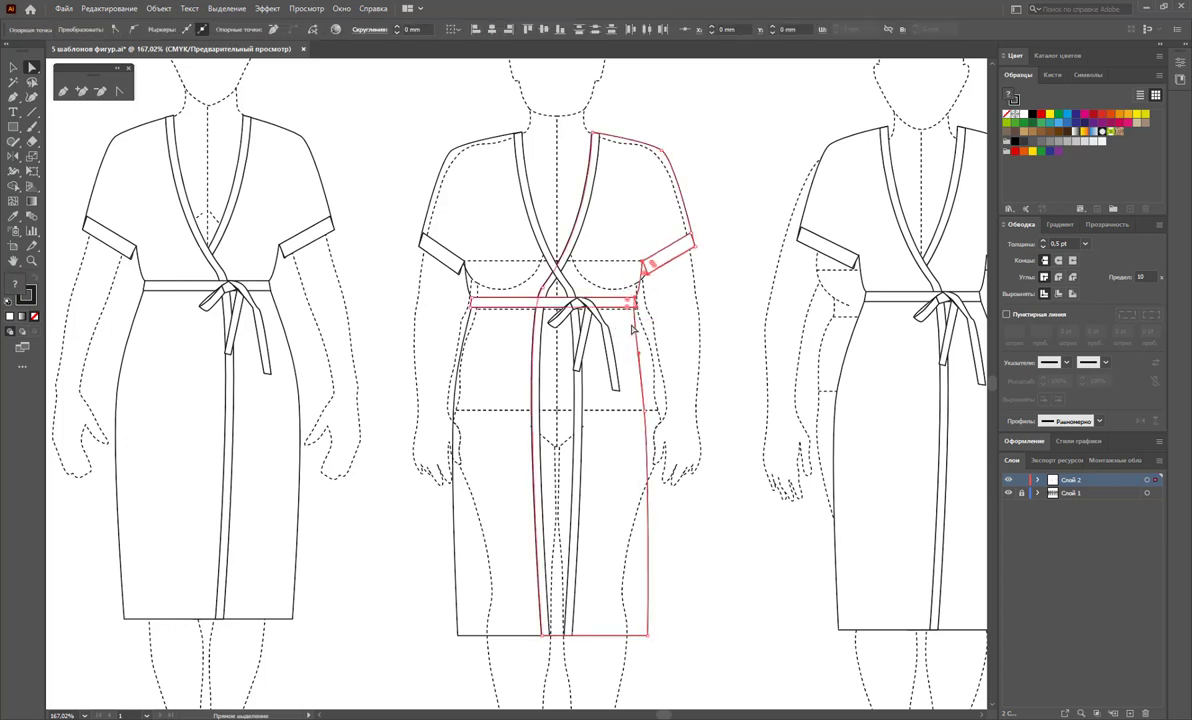
key(Right)
key(Right)
key(Right)
key(Right)
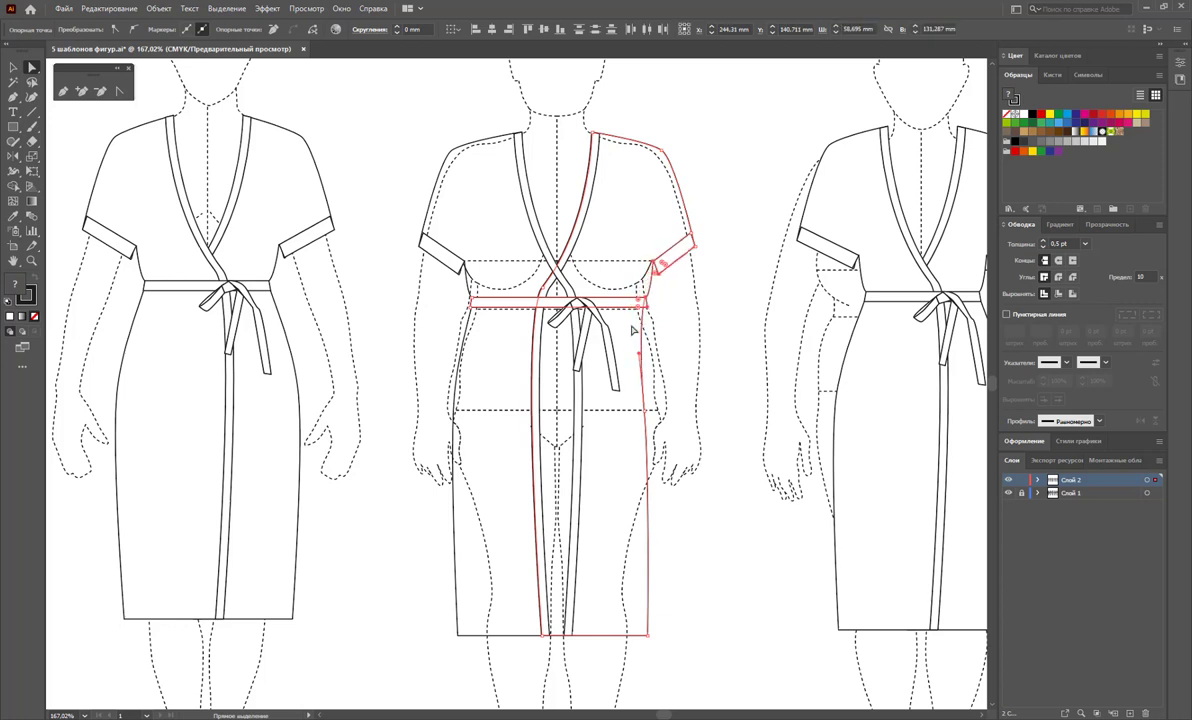
key(Right)
key(Right)
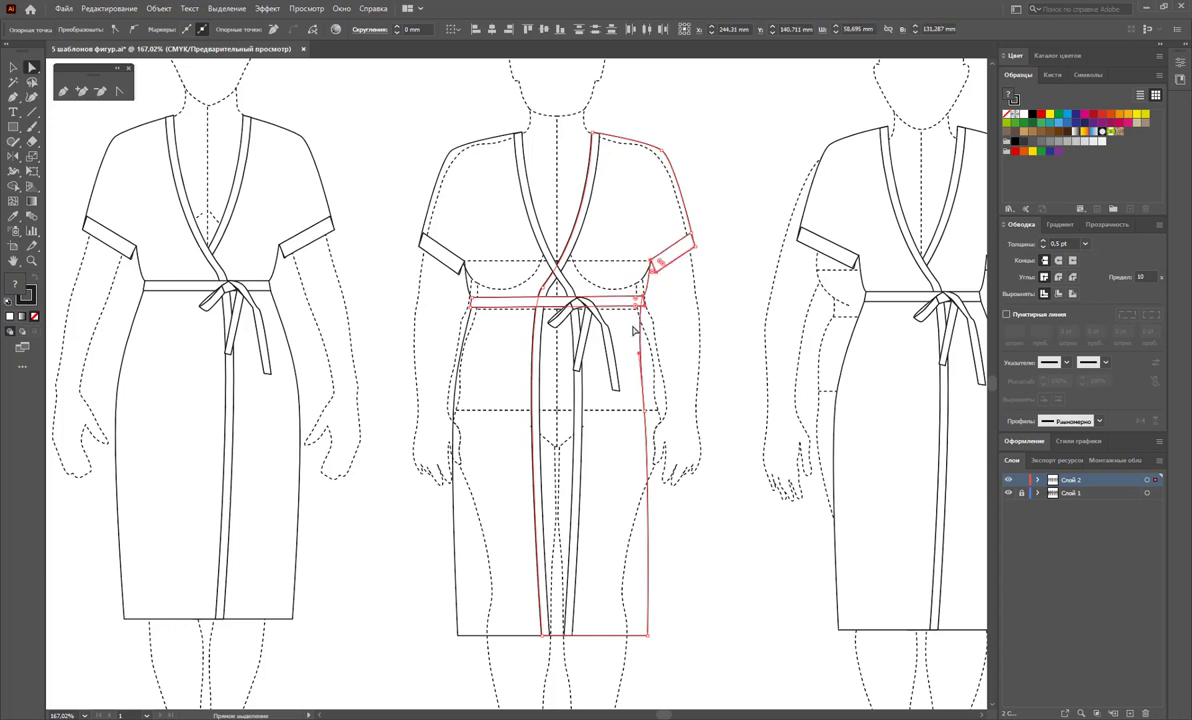
click(678, 365)
Bulge the right side seam anchor three nudges outward over the hip
click(648, 380)
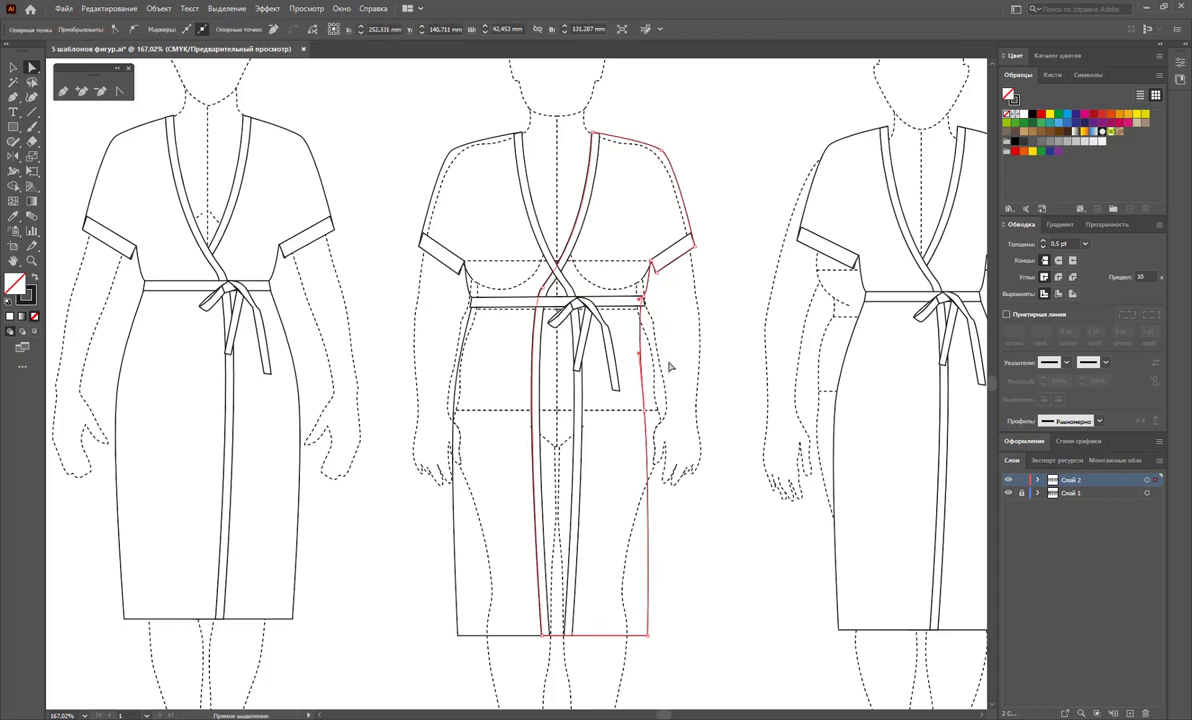
click(650, 425)
key(Right)
key(Right)
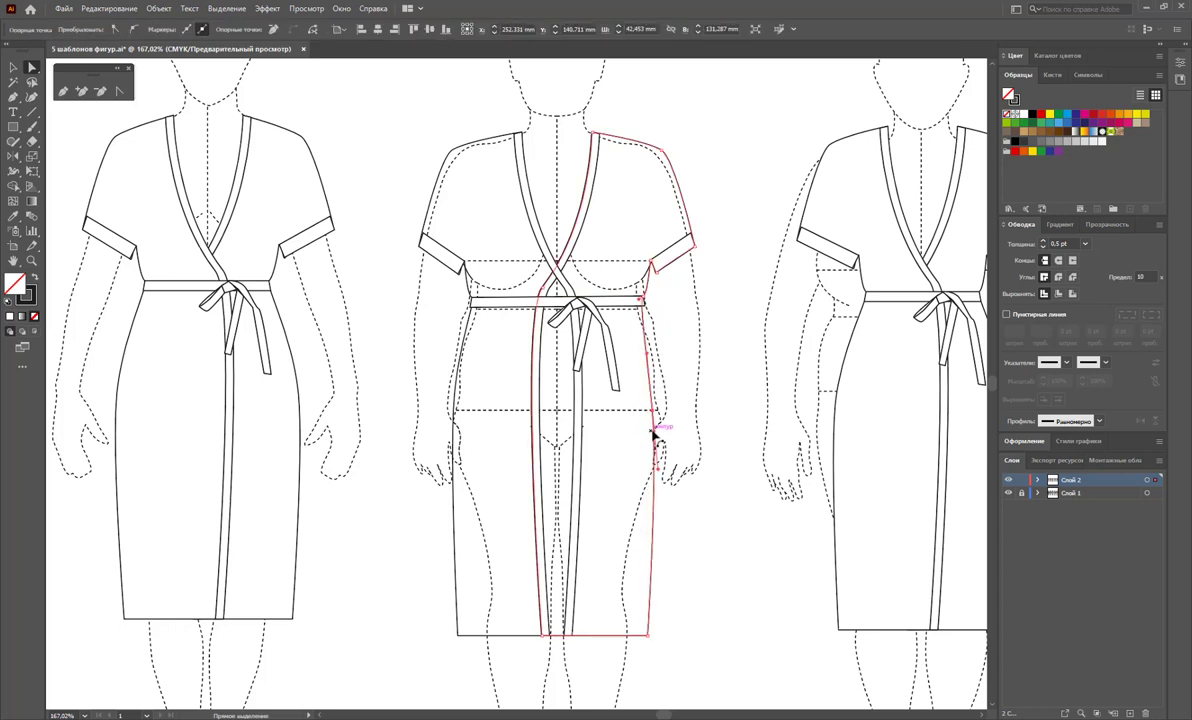
key(Right)
key(Right)
key(Right)
key(Right)
key(Right)
key(Right)
key(Right)
key(Right)
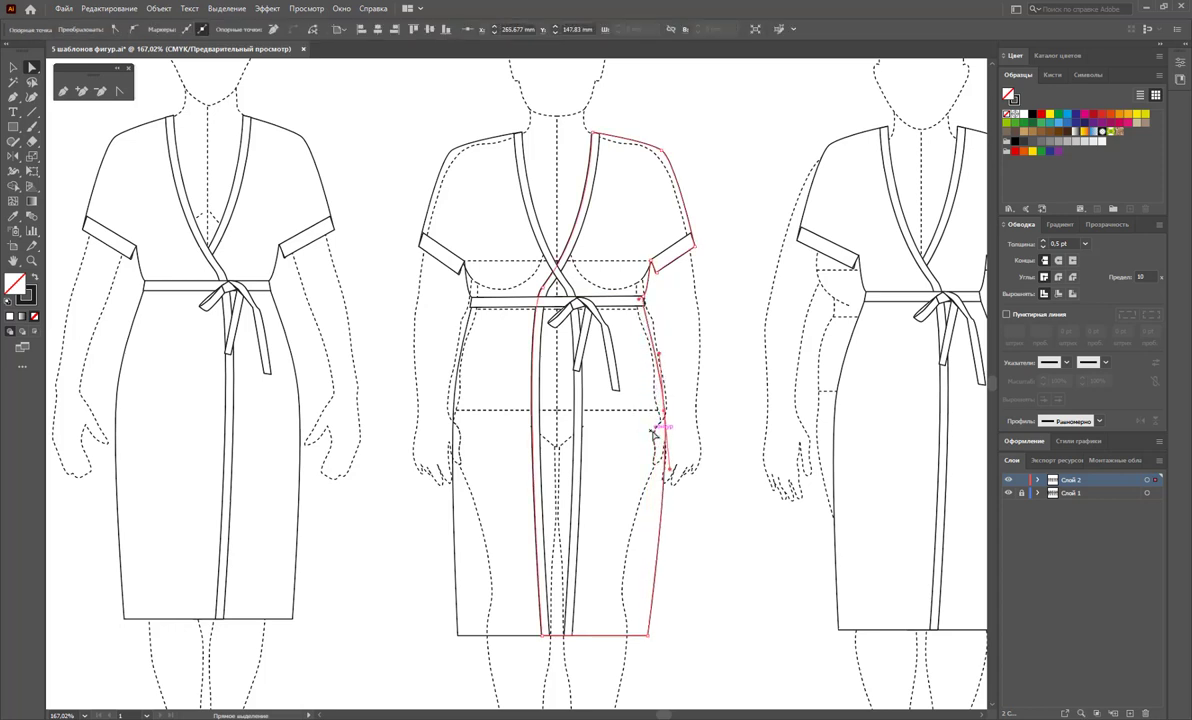
key(Right)
key(Right)
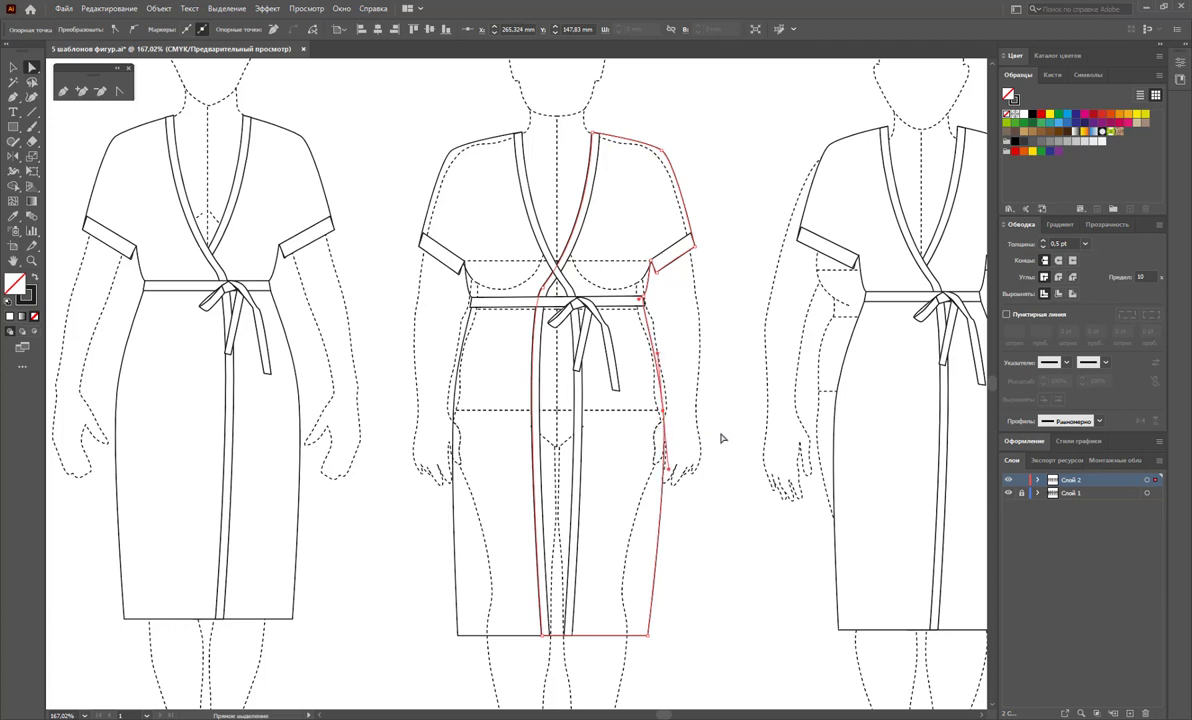
click(710, 370)
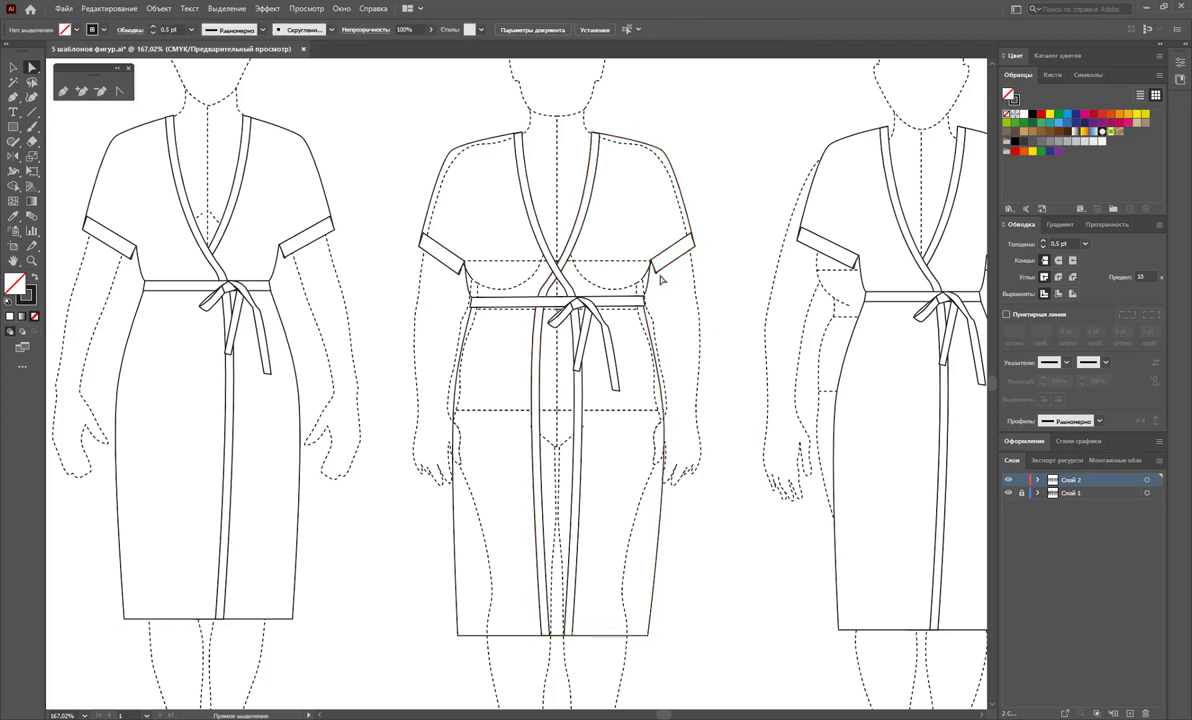
drag(656, 268, 604, 216)
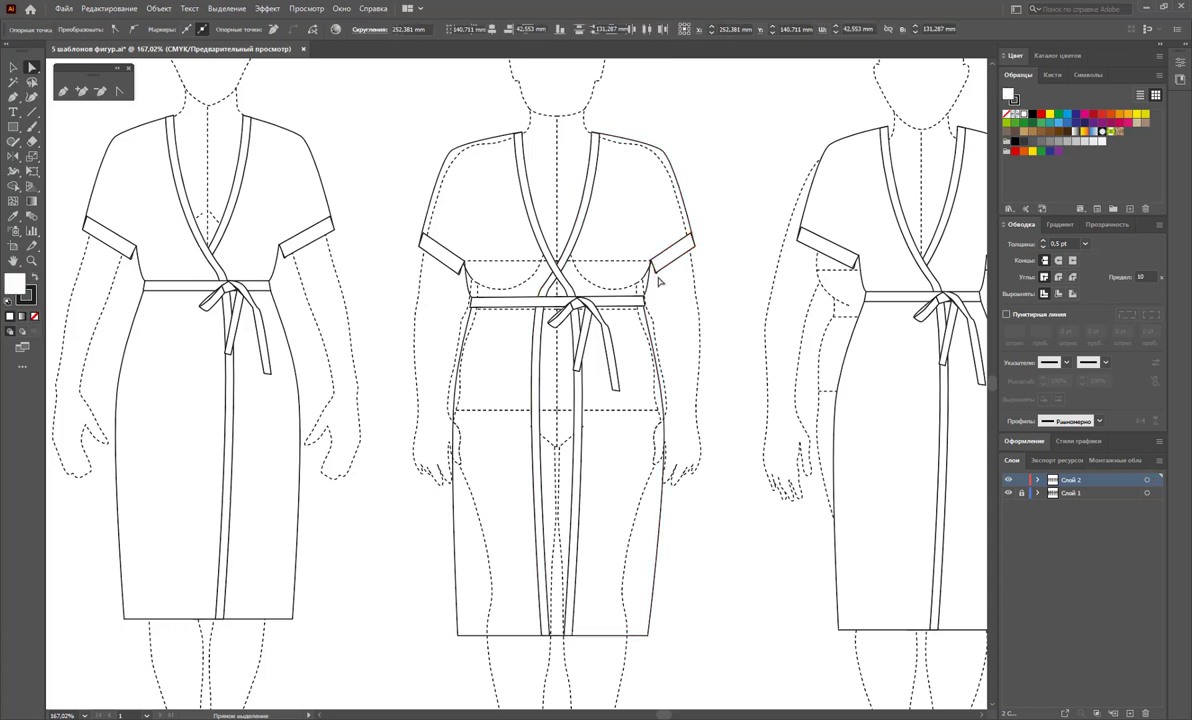
Nudge the right sleeve cuff down one step so it sits flush with the sleeve
click(658, 272)
click(657, 274)
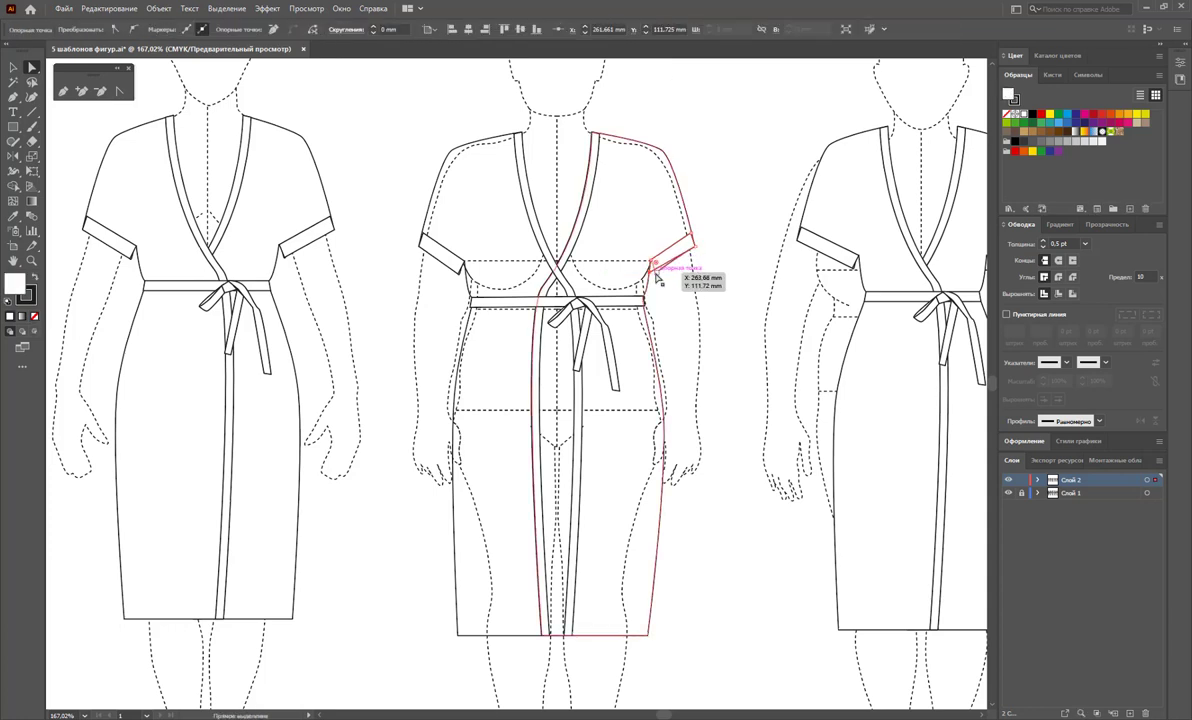
click(657, 277)
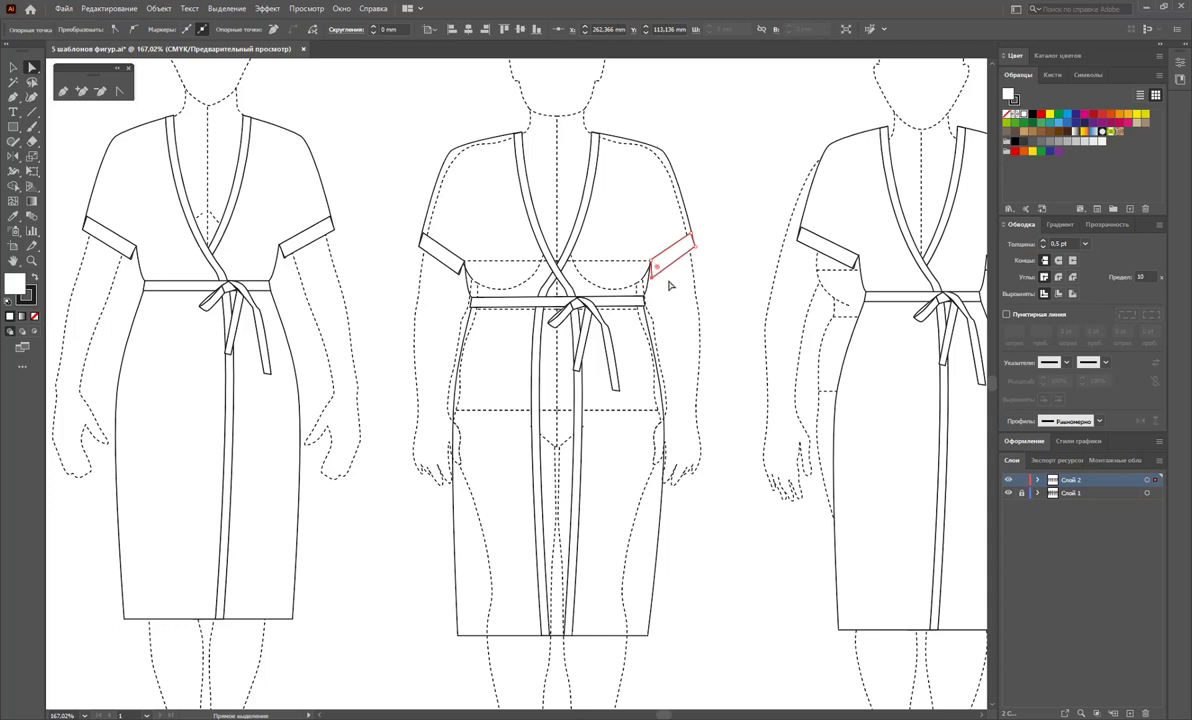
key(Down)
click(452, 268)
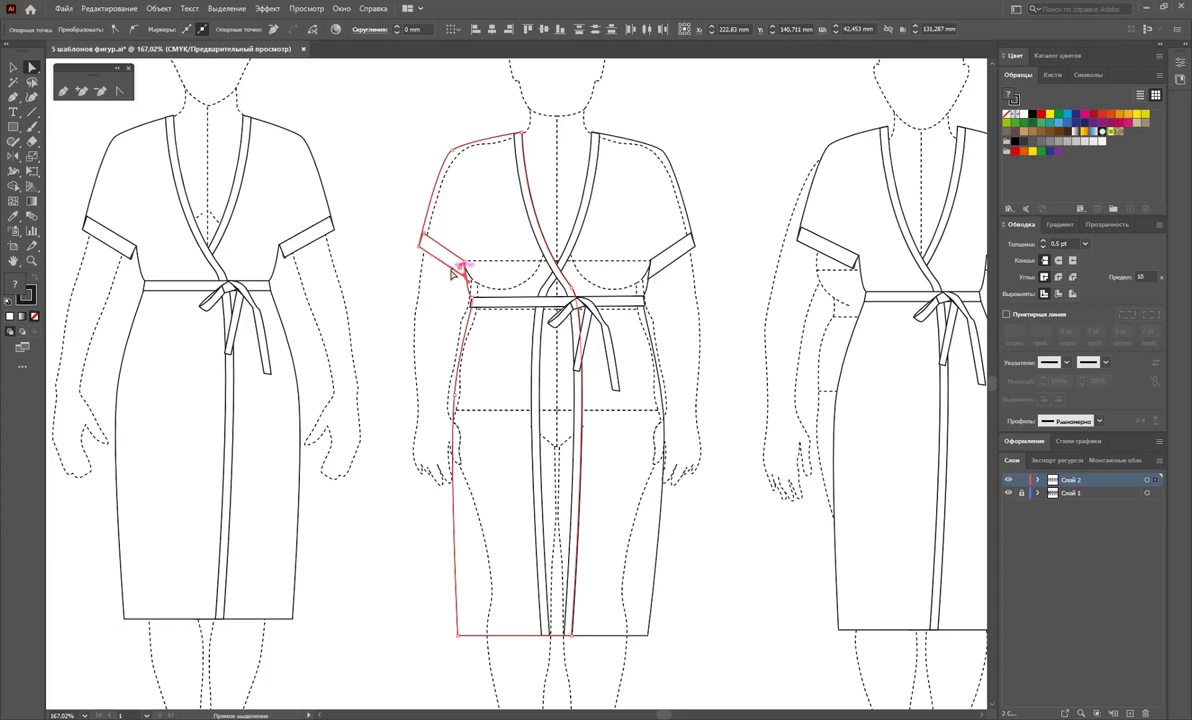
click(720, 296)
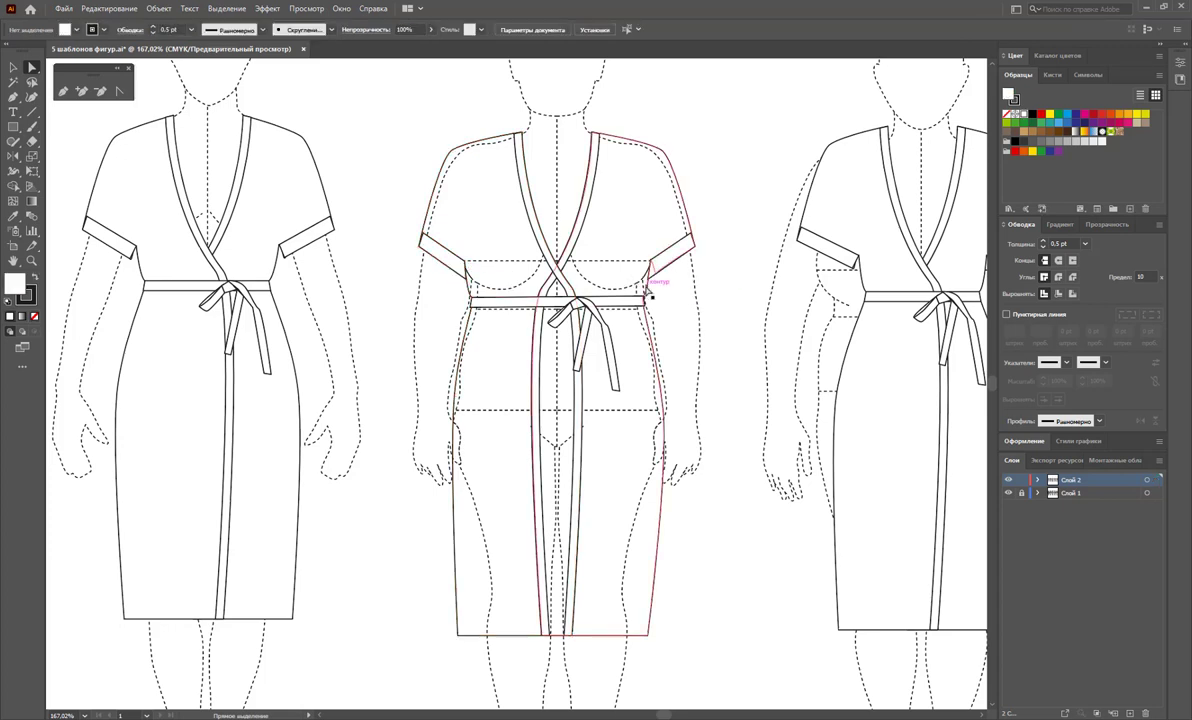
click(650, 262)
click(746, 333)
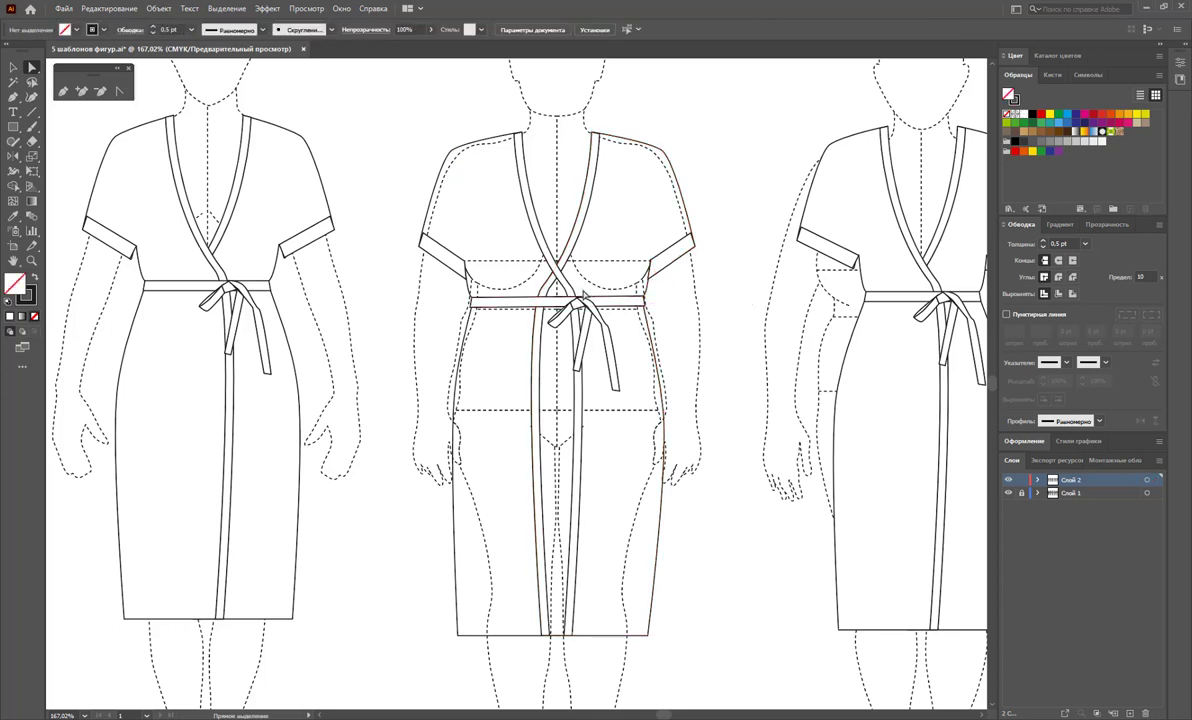
click(540, 260)
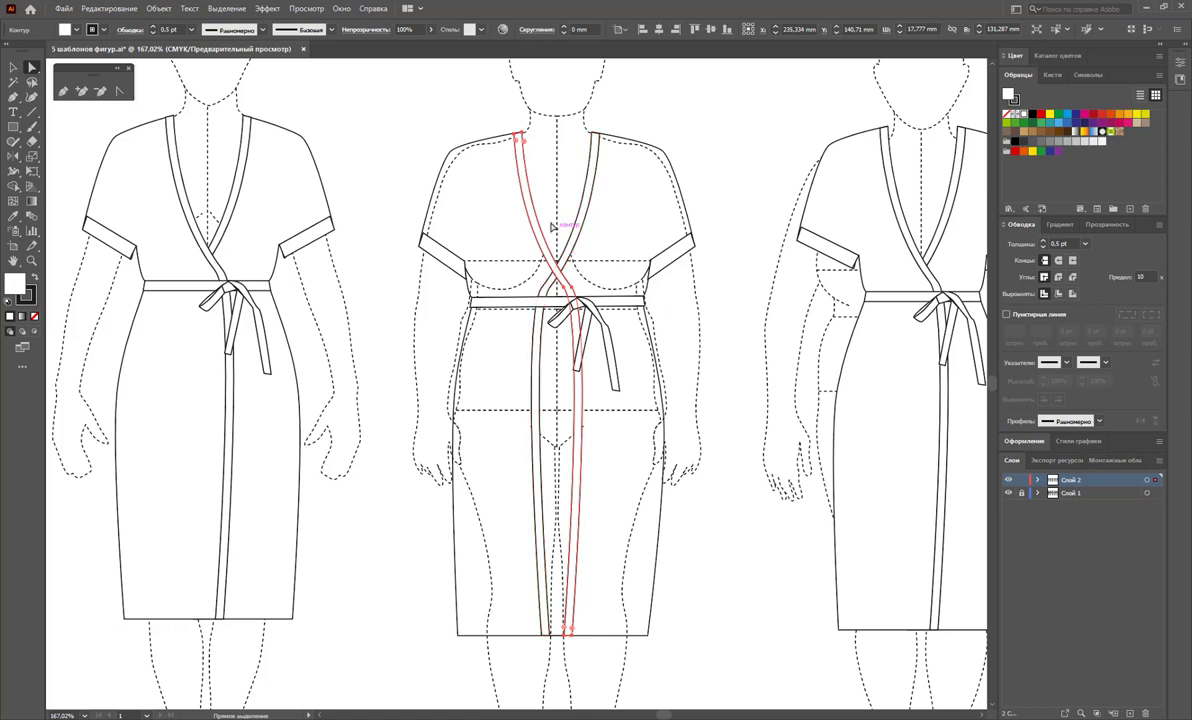
Reshape the front band's curve across the chest up toward the shoulder
click(605, 205)
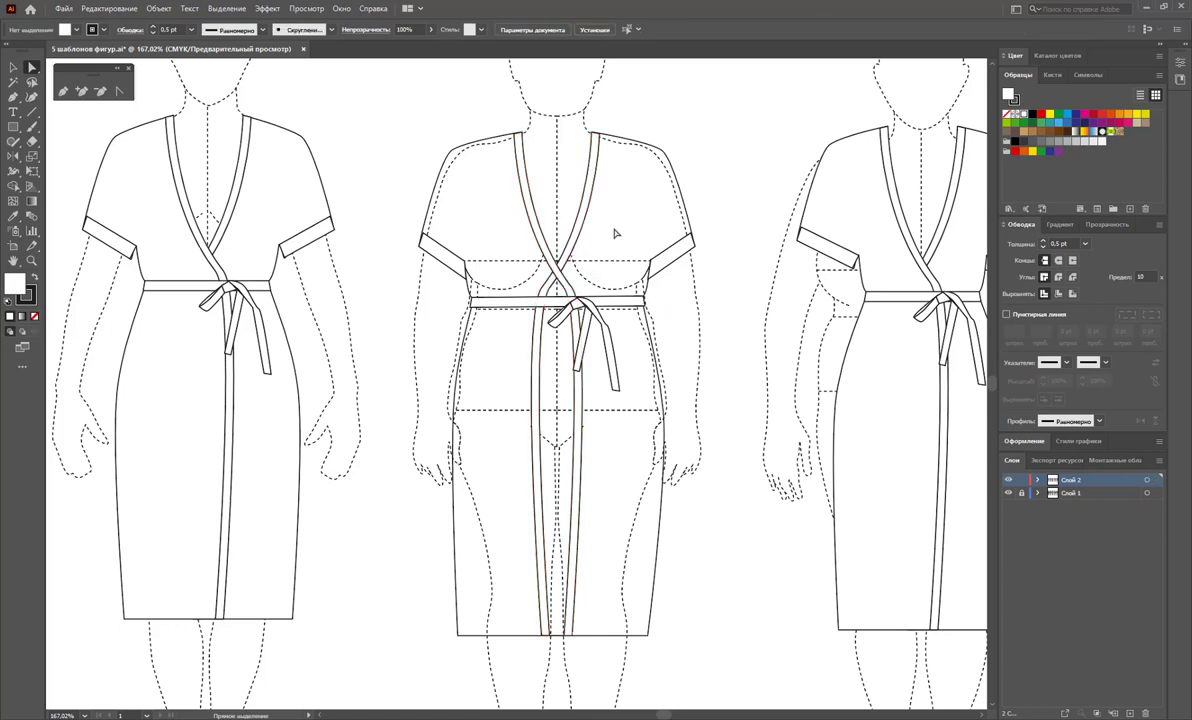
click(582, 238)
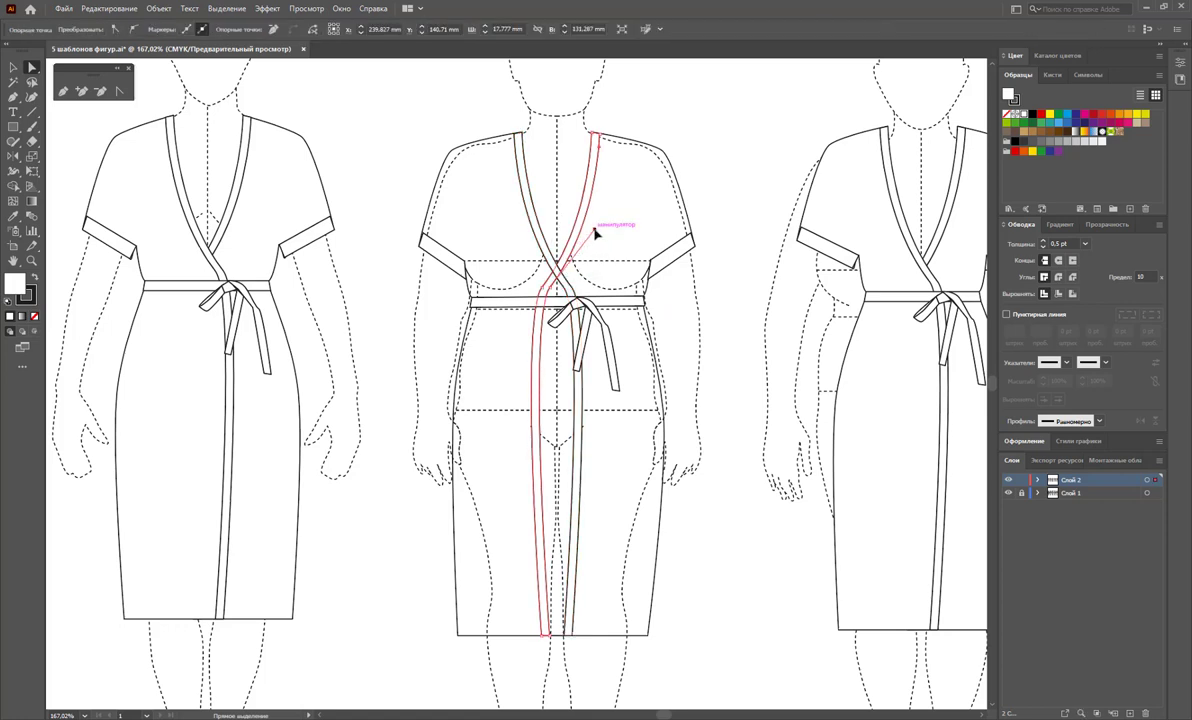
mouse_move(594, 232)
mouse_down()
mouse_move(607, 240)
mouse_move(582, 234)
mouse_up()
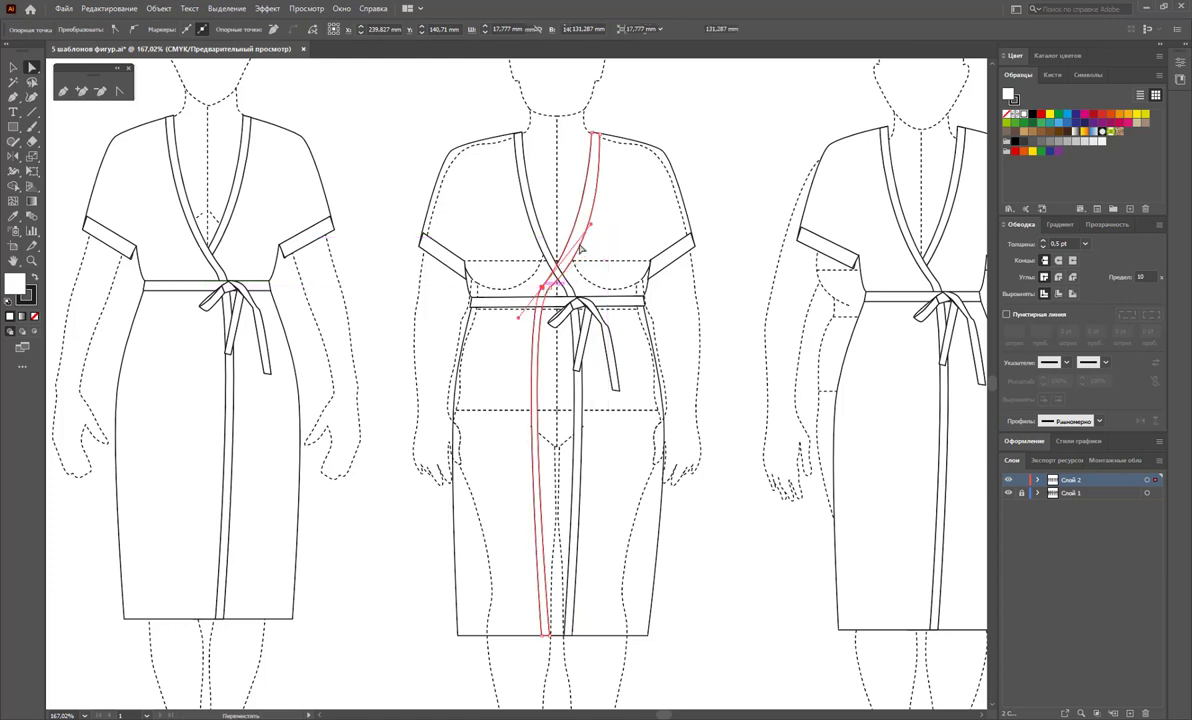
drag(546, 290, 601, 234)
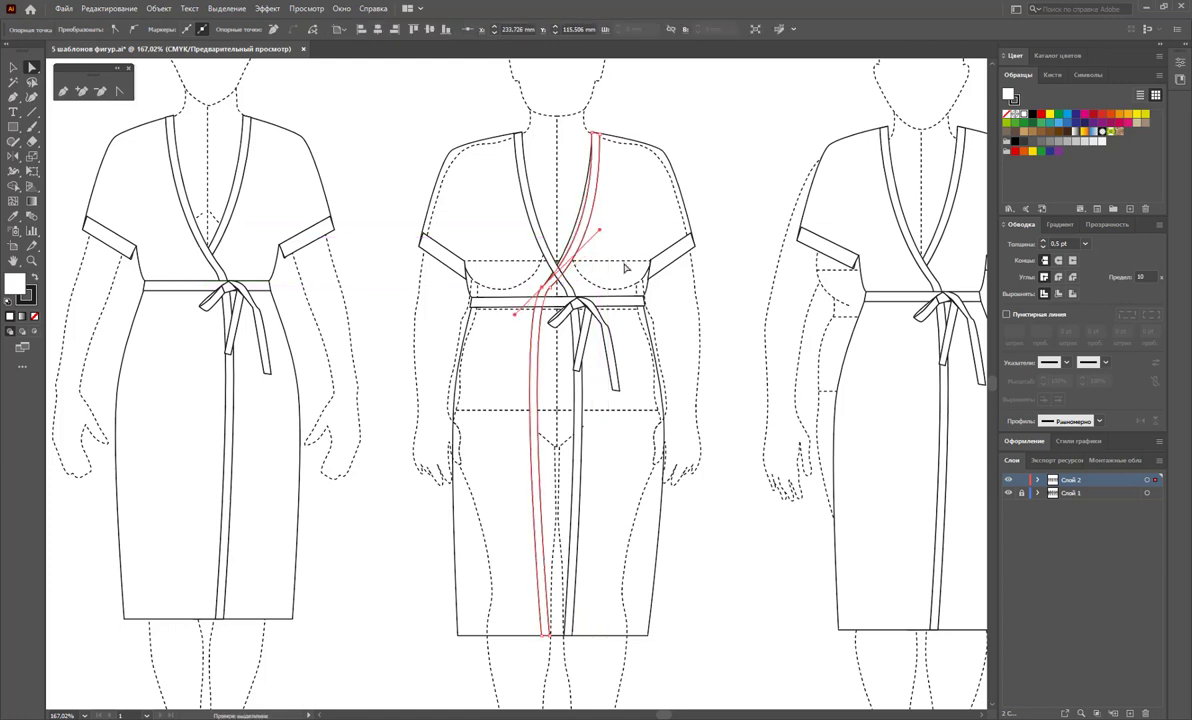
click(573, 256)
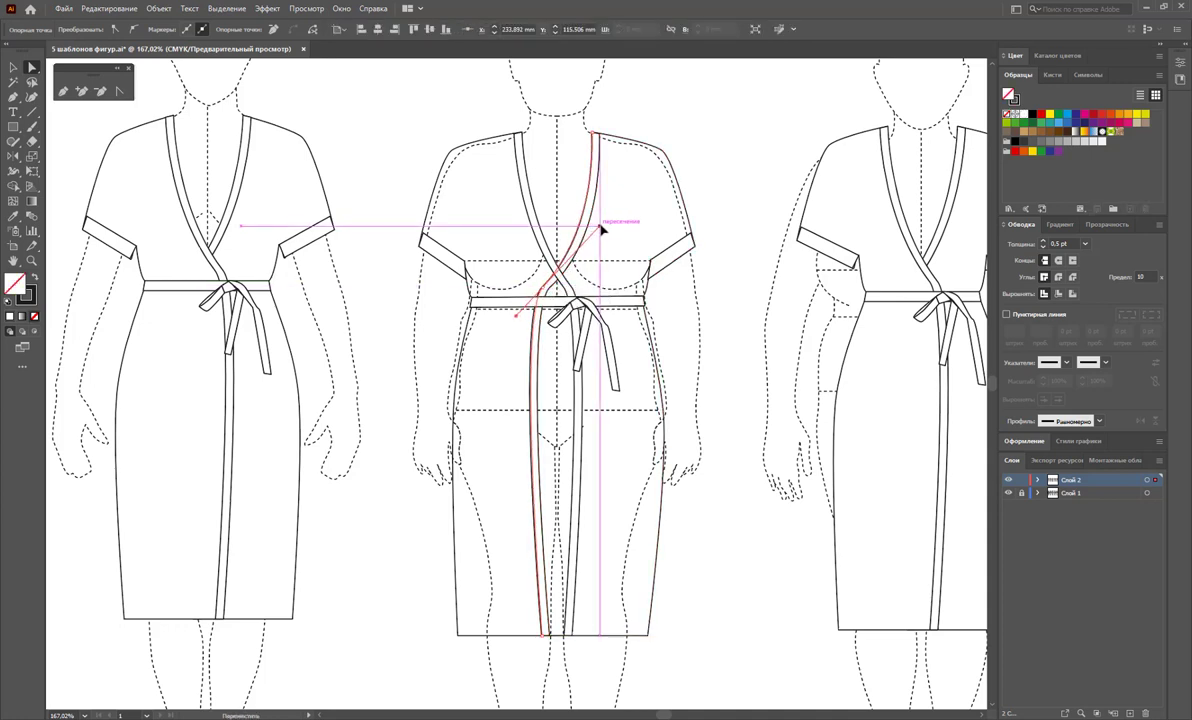
Bend the front band's upper anchors toward the neckline, then deselect
click(543, 252)
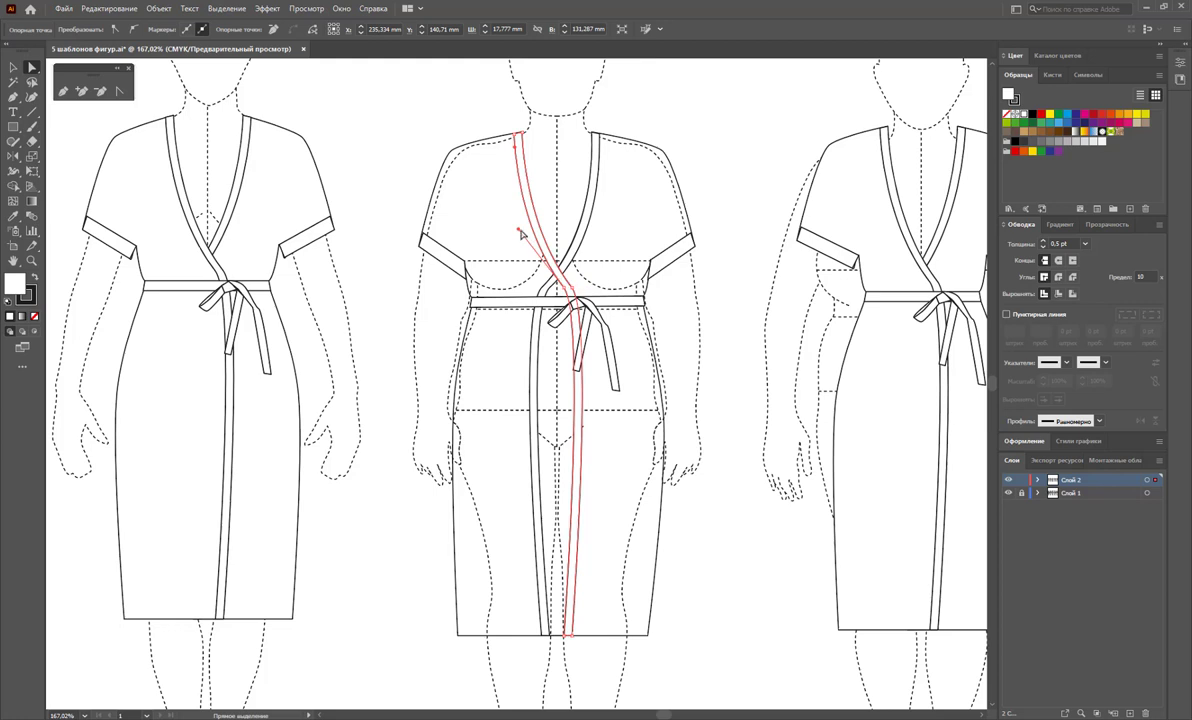
drag(517, 232, 510, 233)
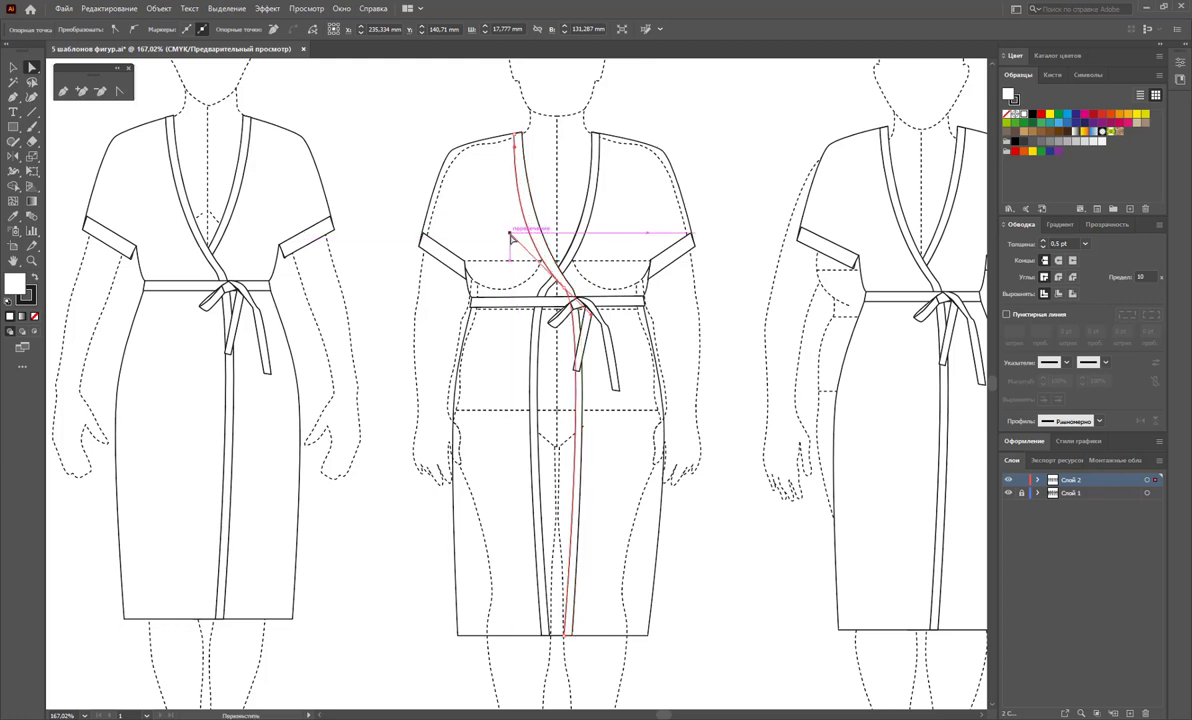
click(522, 236)
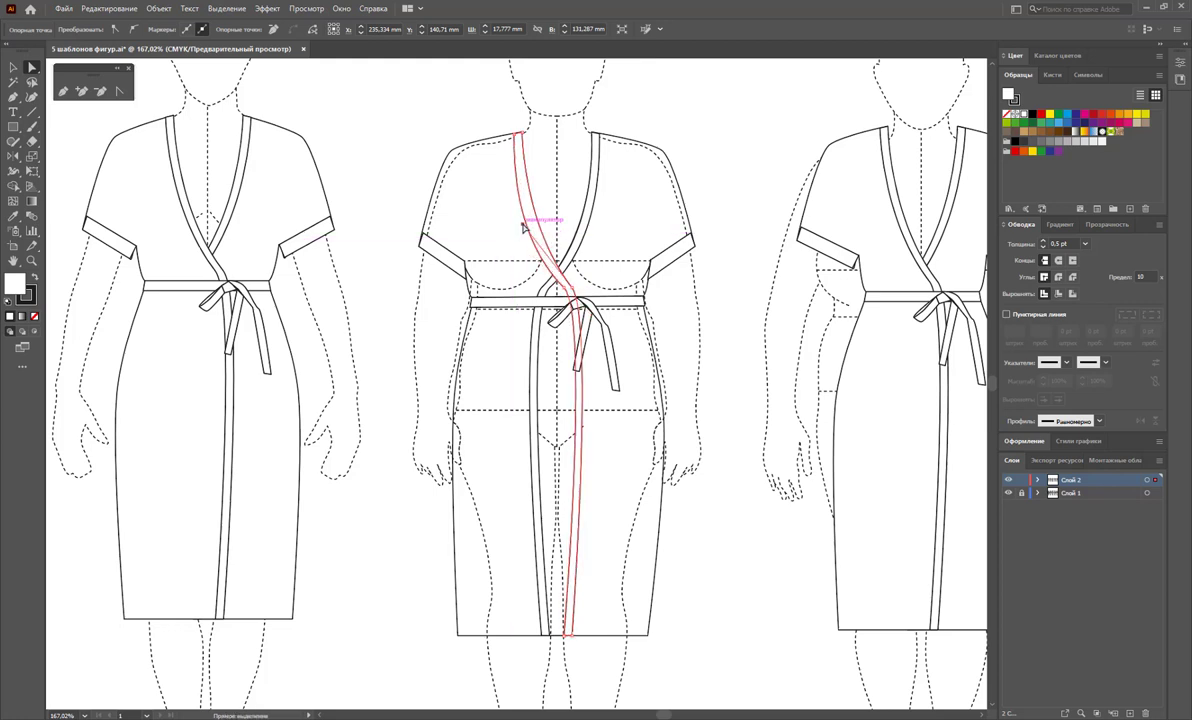
drag(522, 228, 514, 229)
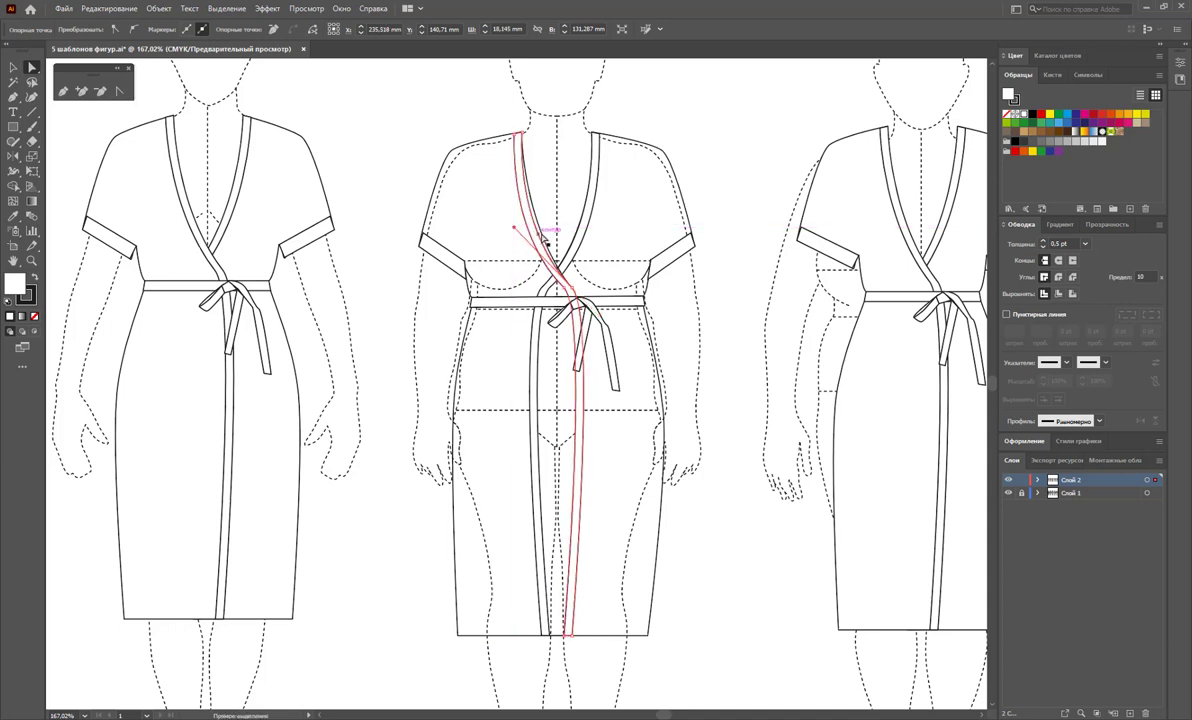
click(546, 238)
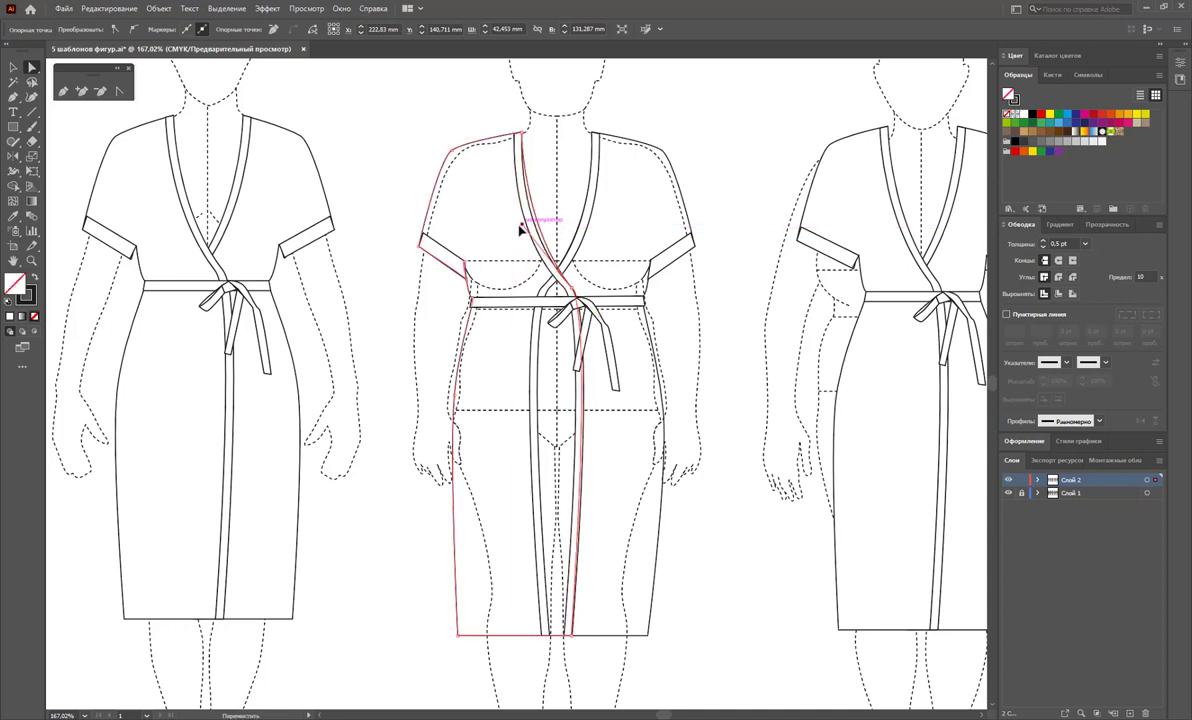
click(738, 297)
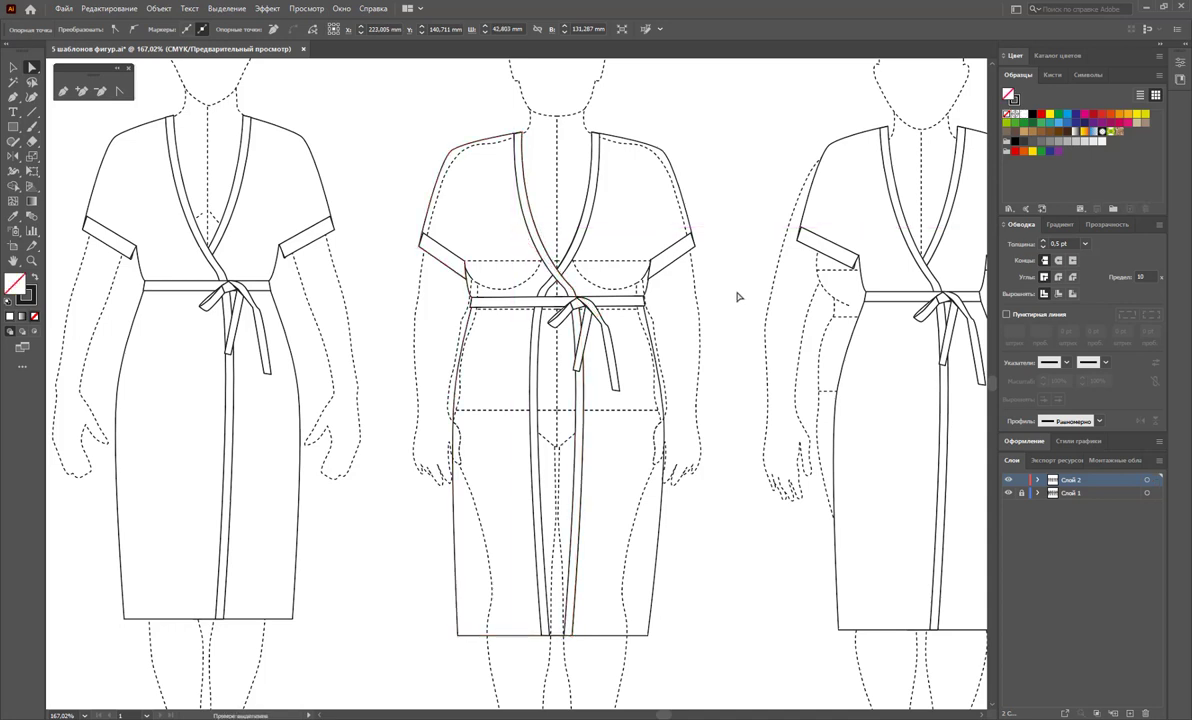
click(738, 297)
click(13, 68)
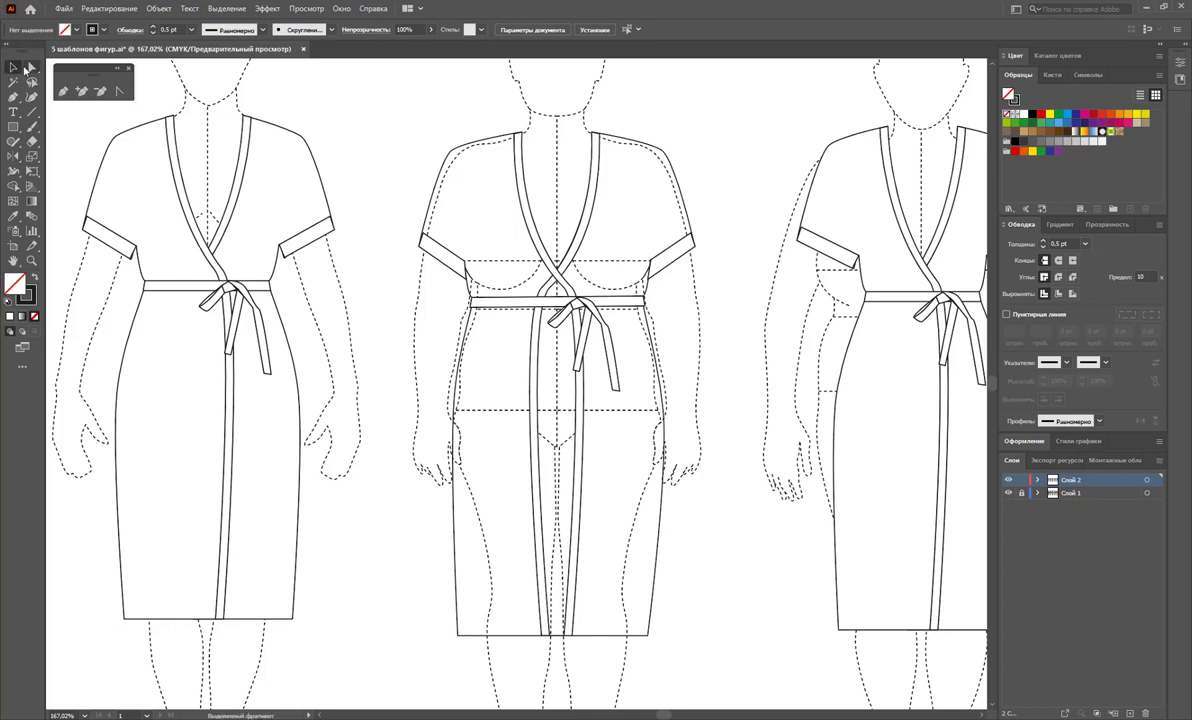
Fill the middle dress's two front panels with white, then zoom out to all five figures
drag(657, 112, 608, 147)
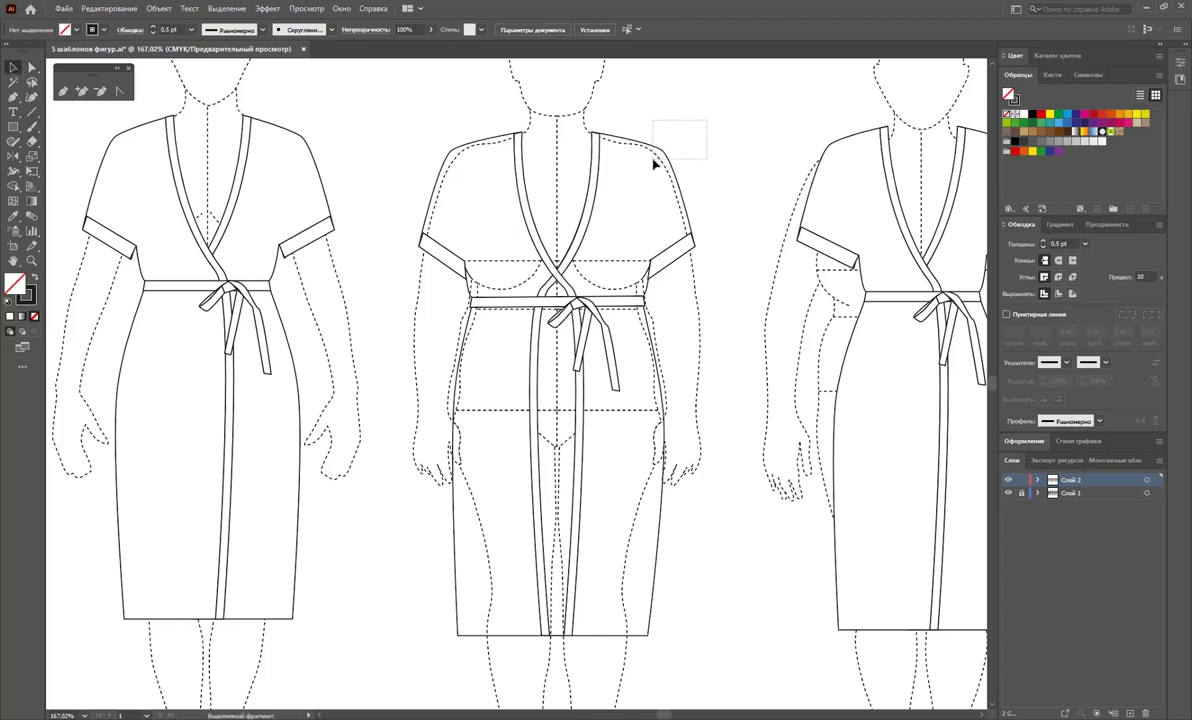
shift+click(446, 148)
click(1024, 113)
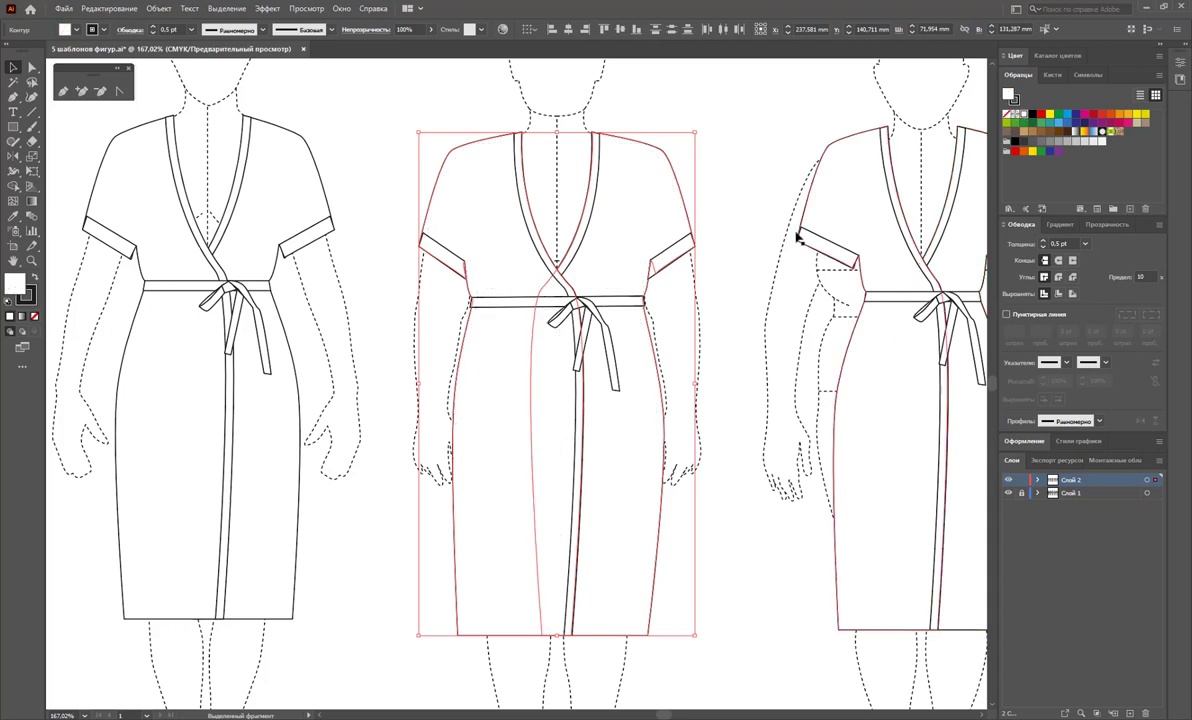
click(780, 228)
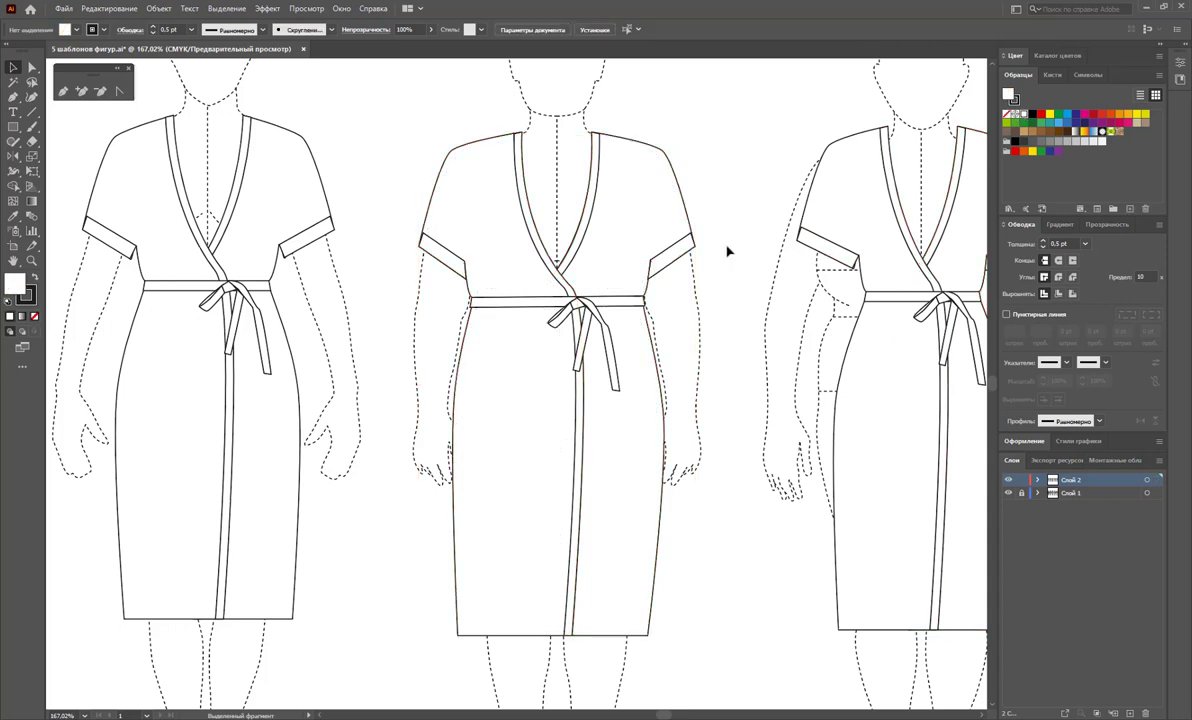
key(z)
alt+click(600, 420)
alt+click(400, 370)
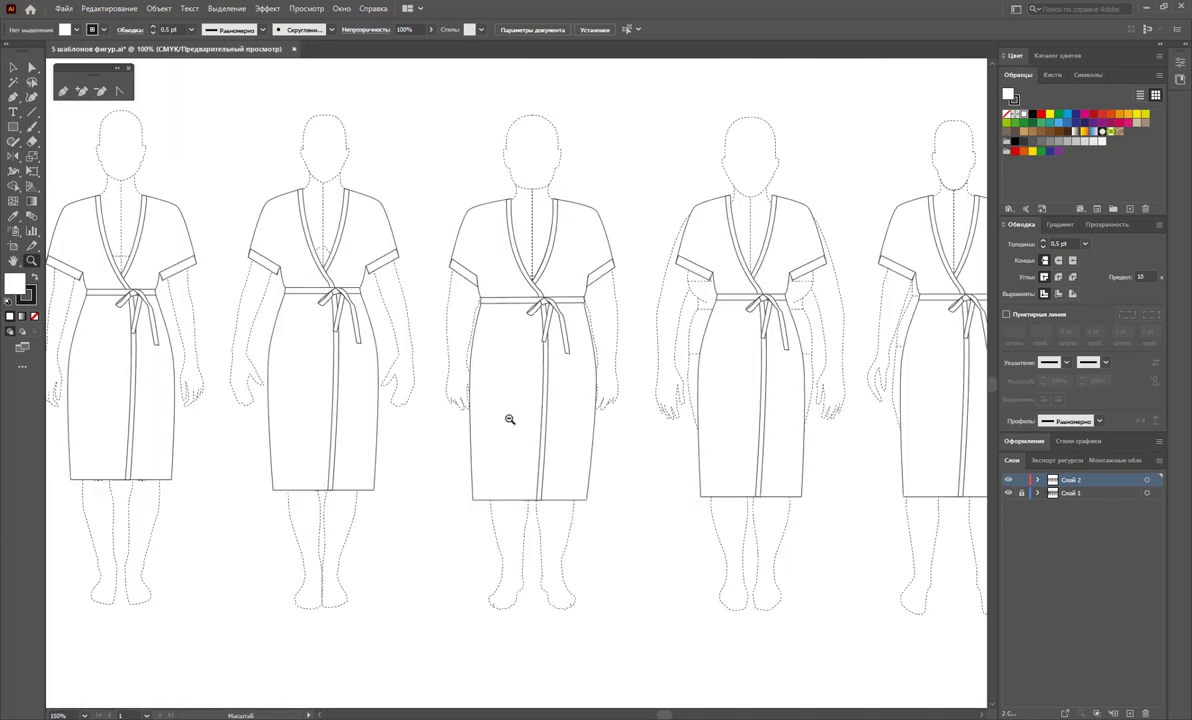
alt+click(503, 408)
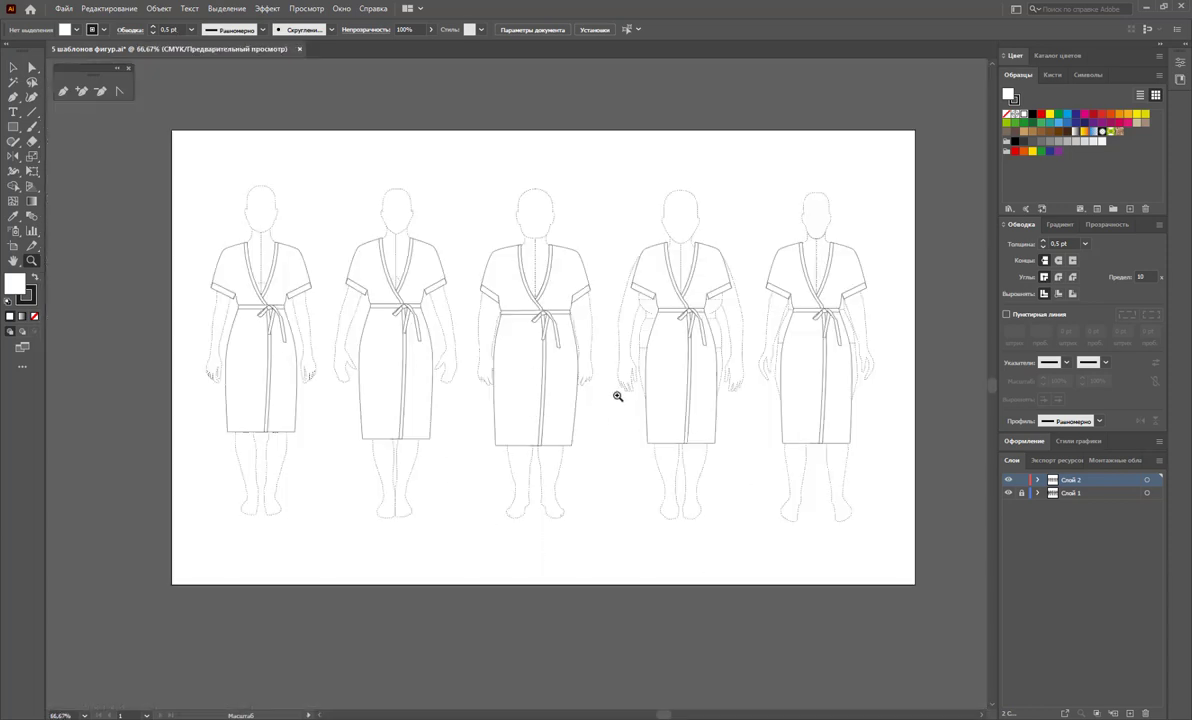
Marquee-select and delete parts of the middle dress outline, then select the left dress's front panel
click(33, 68)
drag(598, 465, 560, 438)
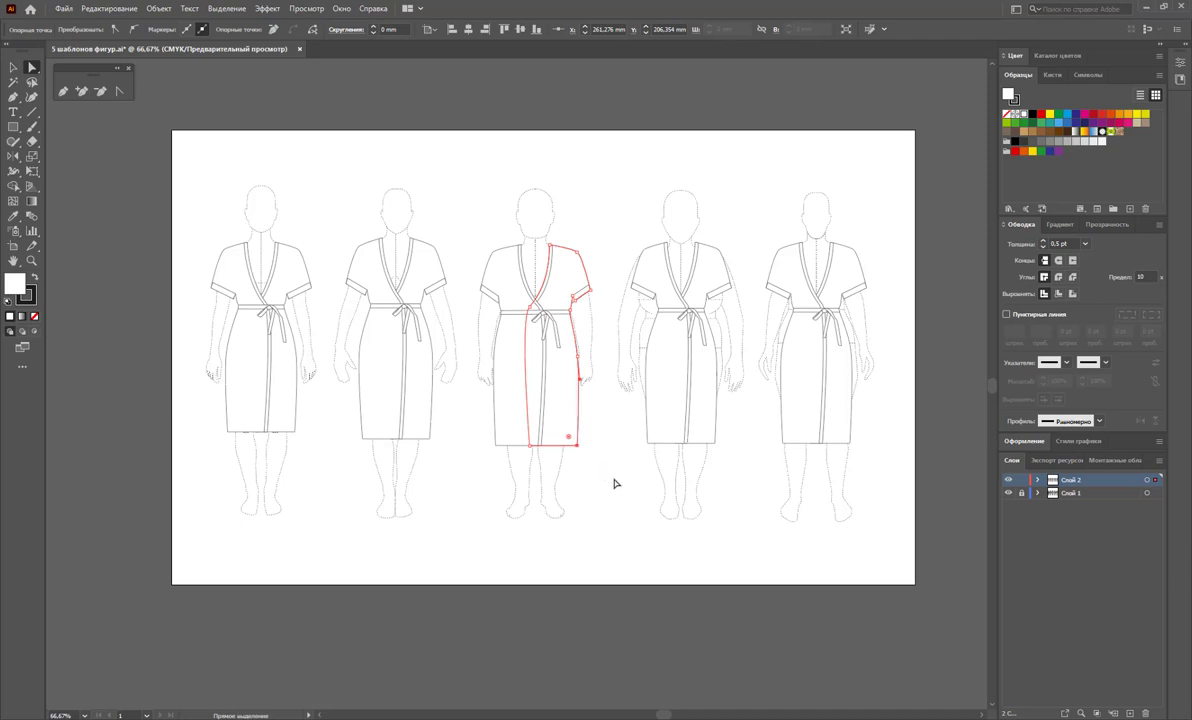
key(Delete)
drag(633, 496, 559, 426)
key(Delete)
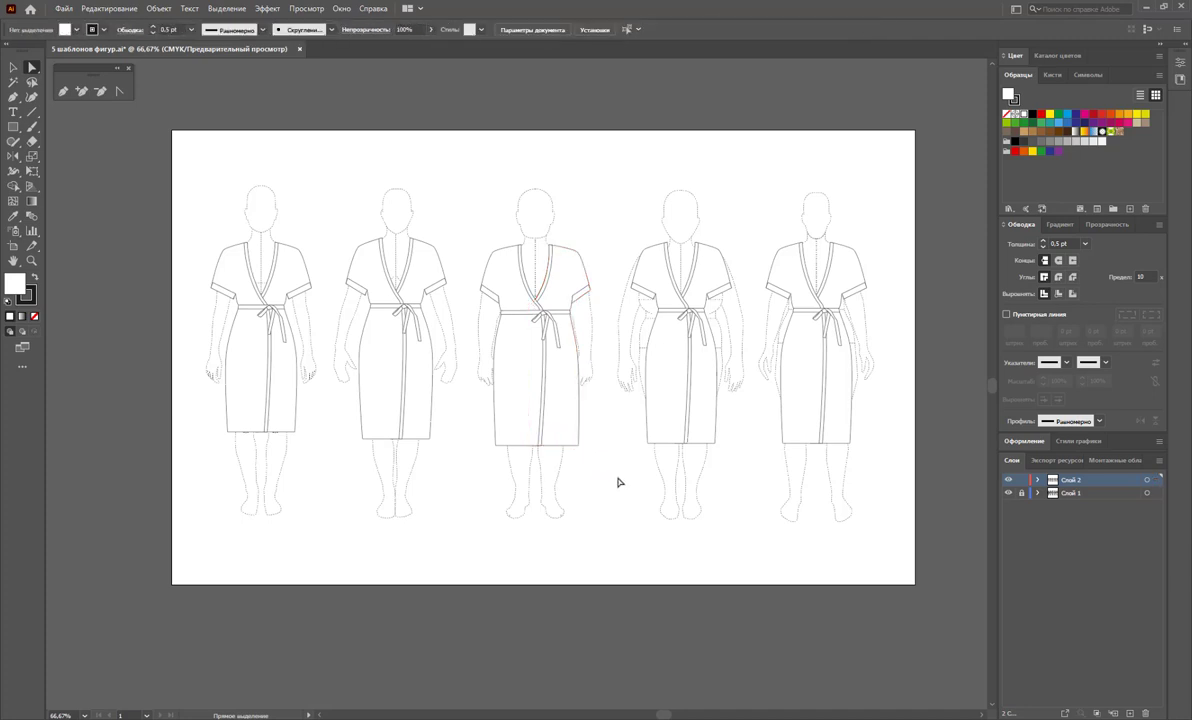
drag(640, 465, 519, 372)
scroll(544, 435, up, 1)
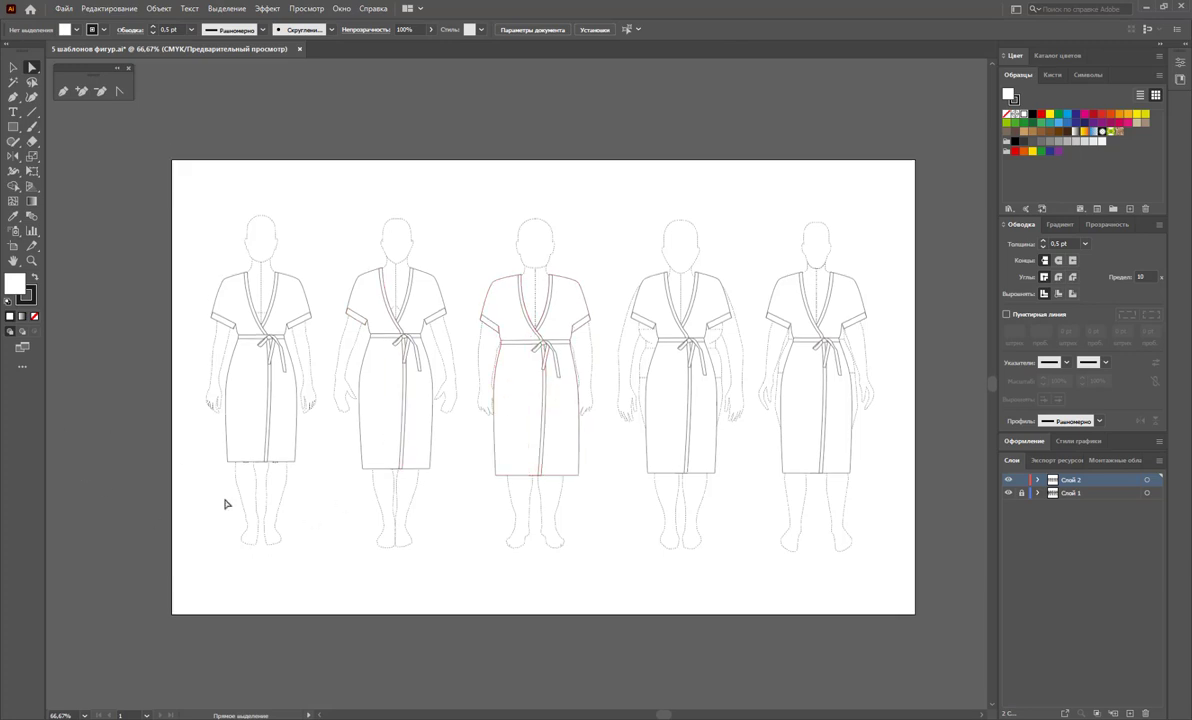
drag(205, 427, 236, 416)
scroll(240, 414, up, 1)
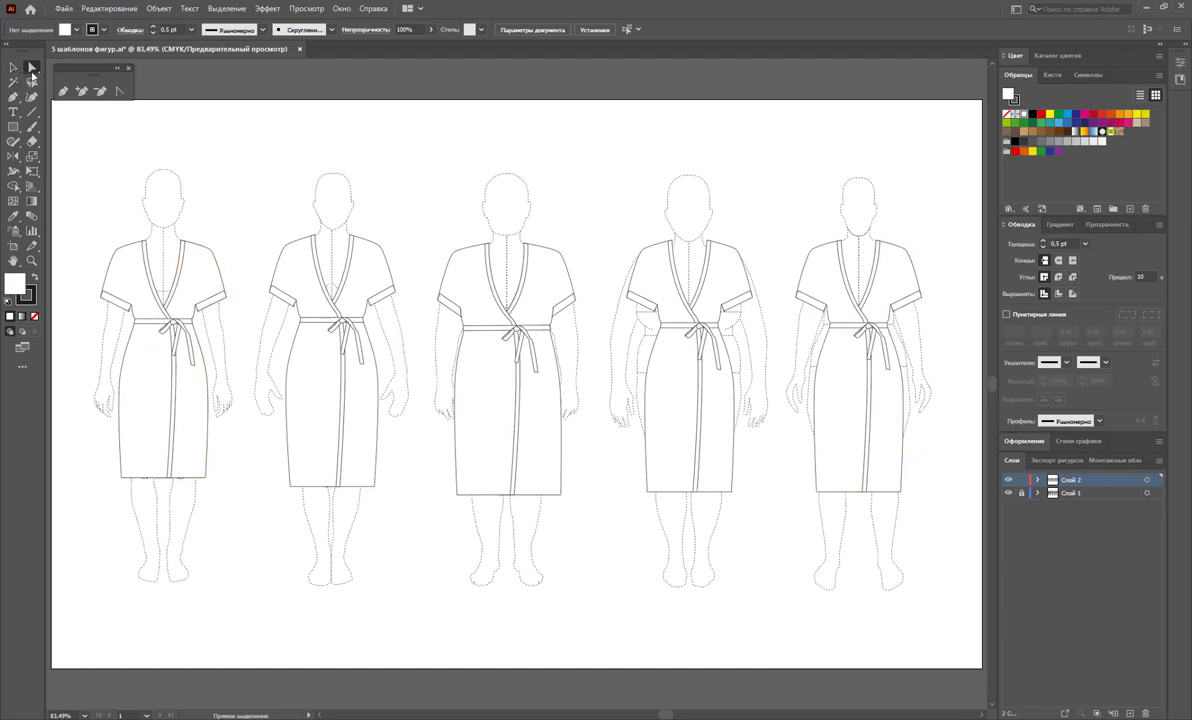
Set the fourth dress outline's fill to None and zoom in on that figure
click(745, 272)
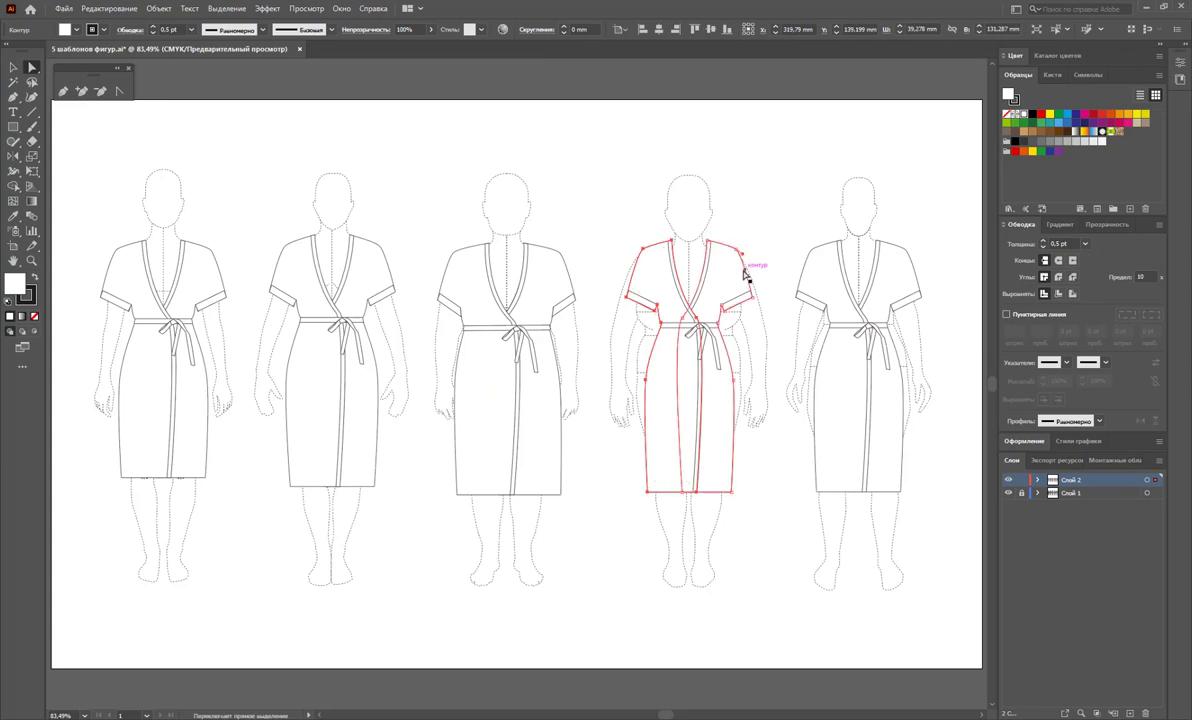
click(745, 272)
click(33, 317)
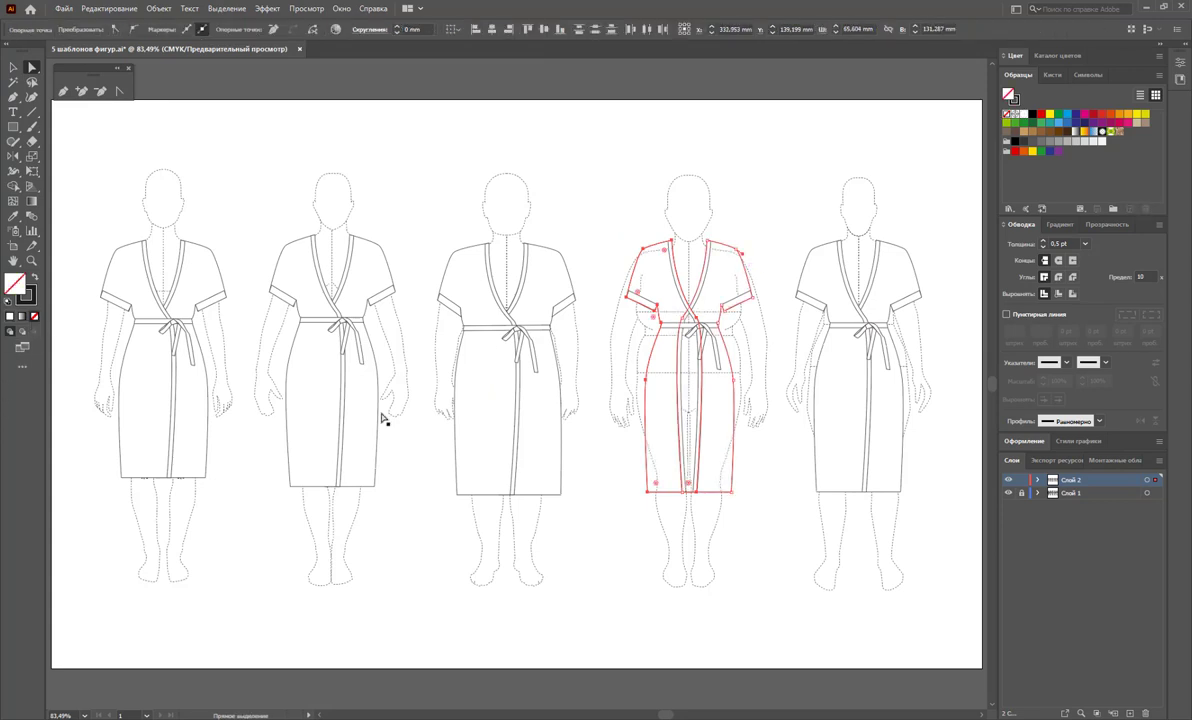
click(32, 260)
click(607, 164)
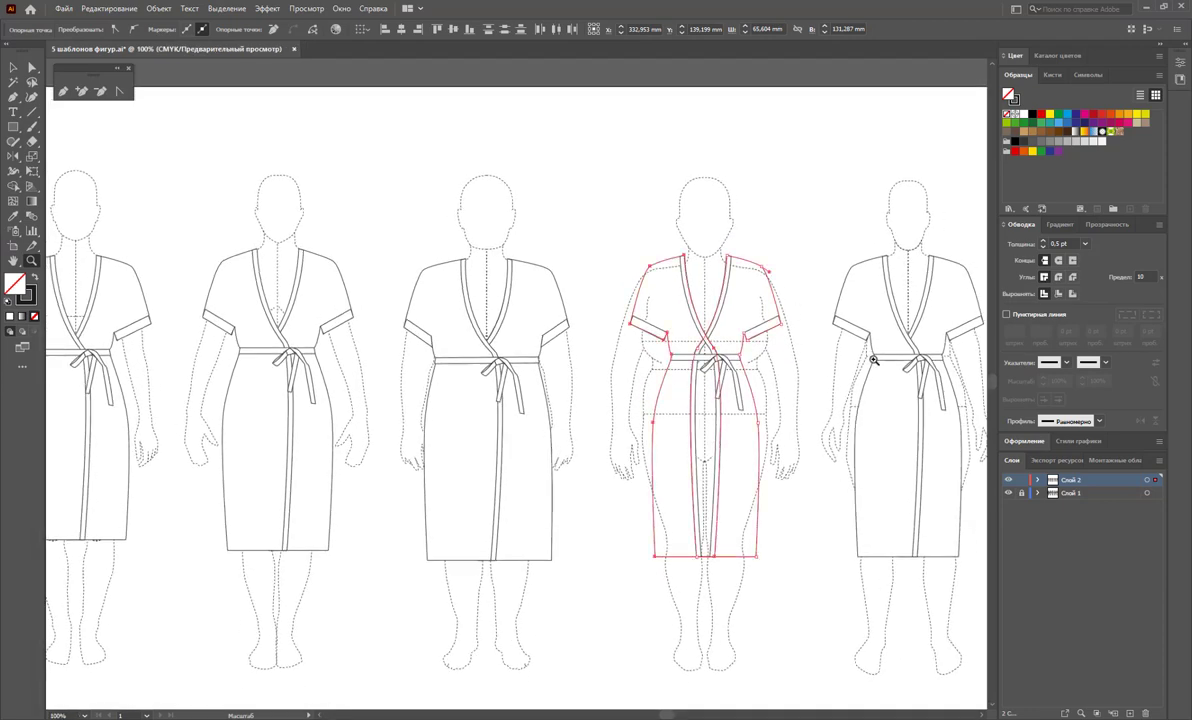
click(713, 391)
drag(797, 419, 677, 349)
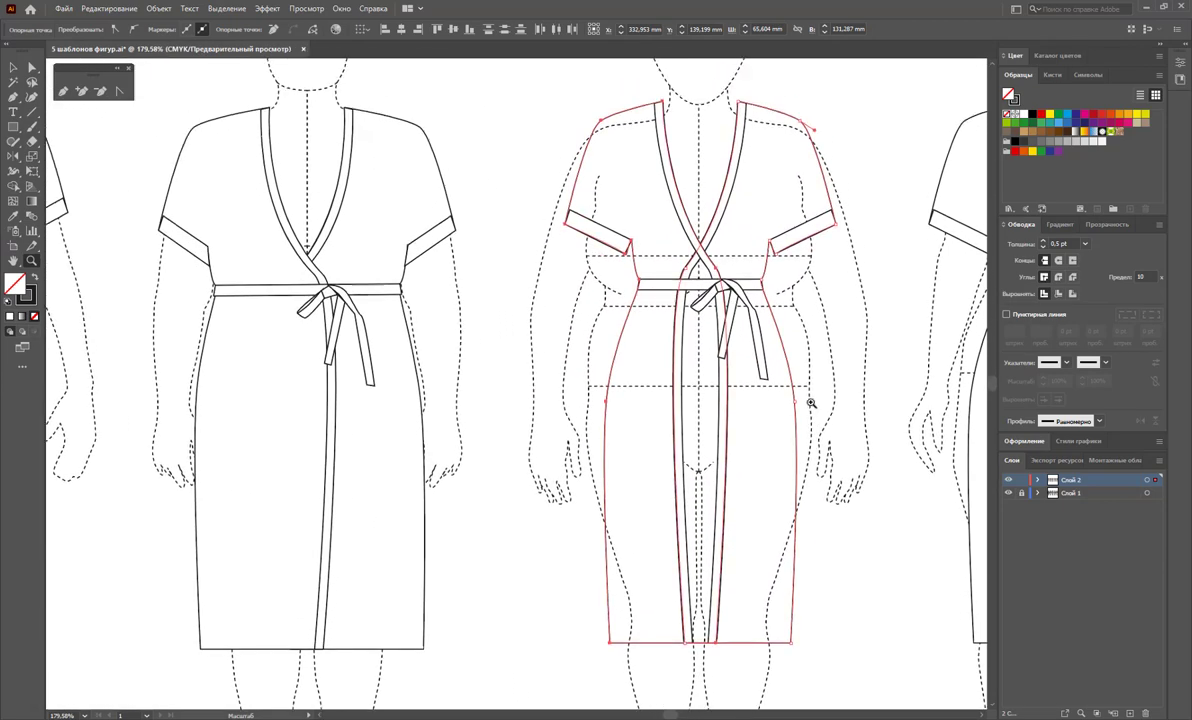
Select the whole fourth dress and drag it slightly up onto the shoulders
click(13, 67)
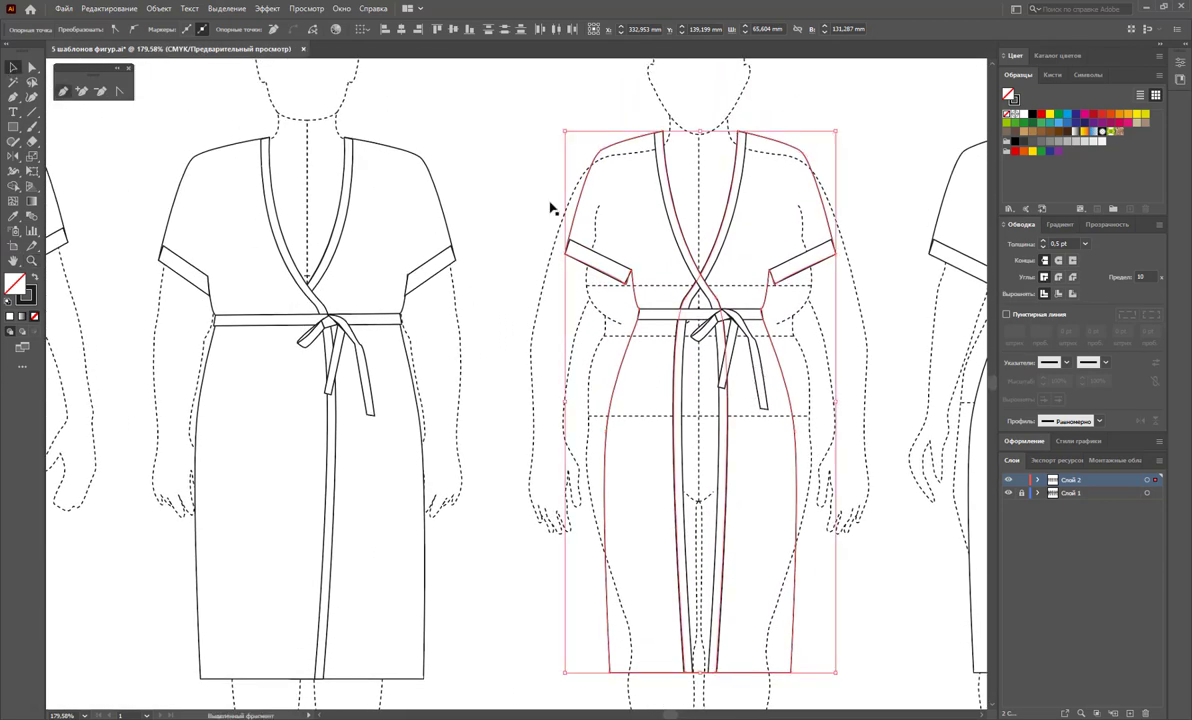
scroll(633, 231, down, 1)
drag(548, 92, 637, 172)
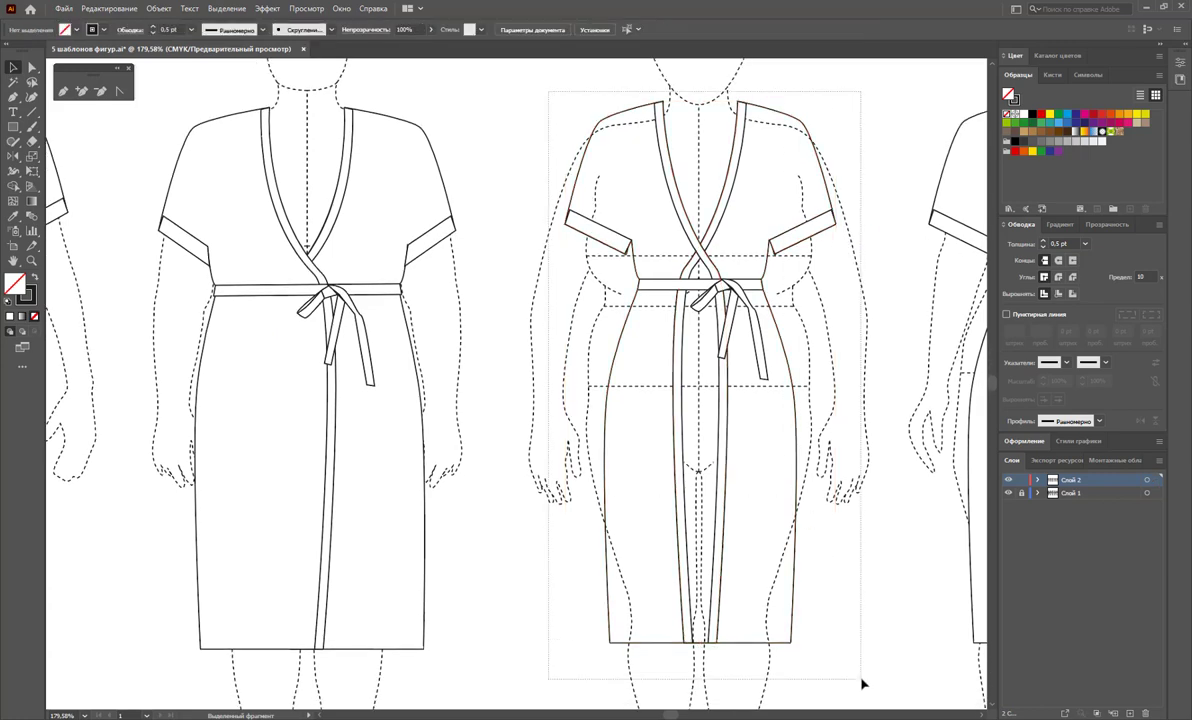
drag(733, 327, 860, 684)
drag(718, 209, 716, 227)
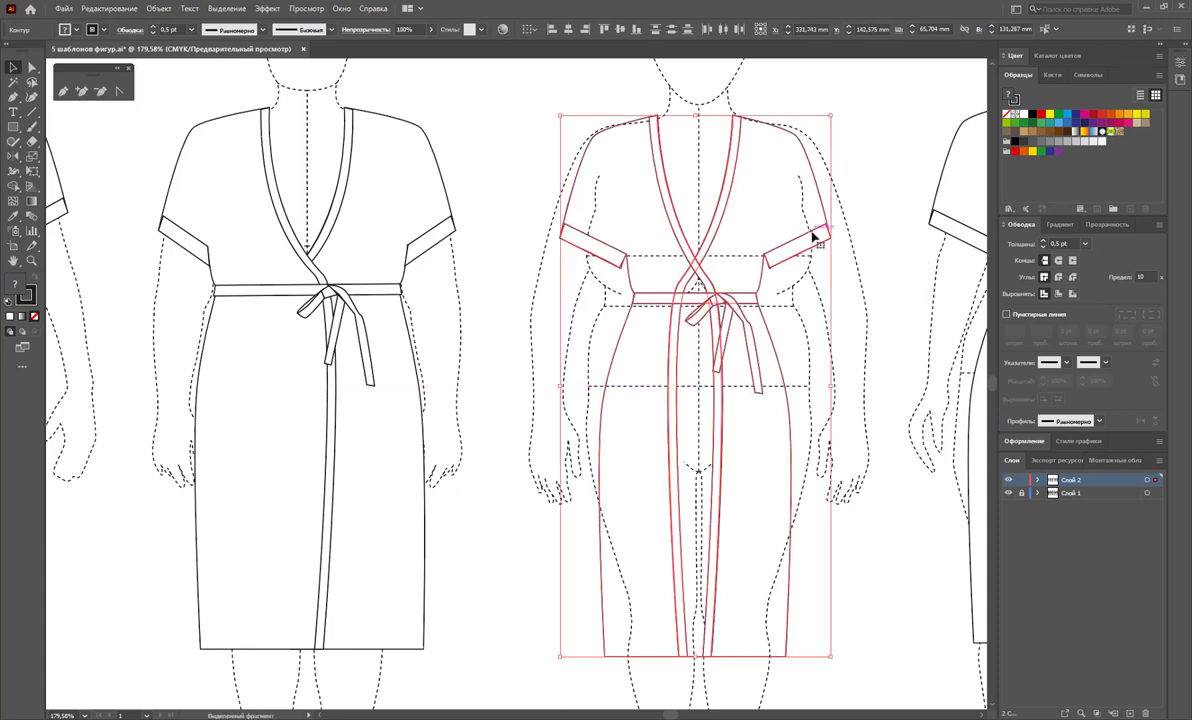
Nudge the fourth dress right twice and up once, then deselect
key(Right)
key(Up)
key(Right)
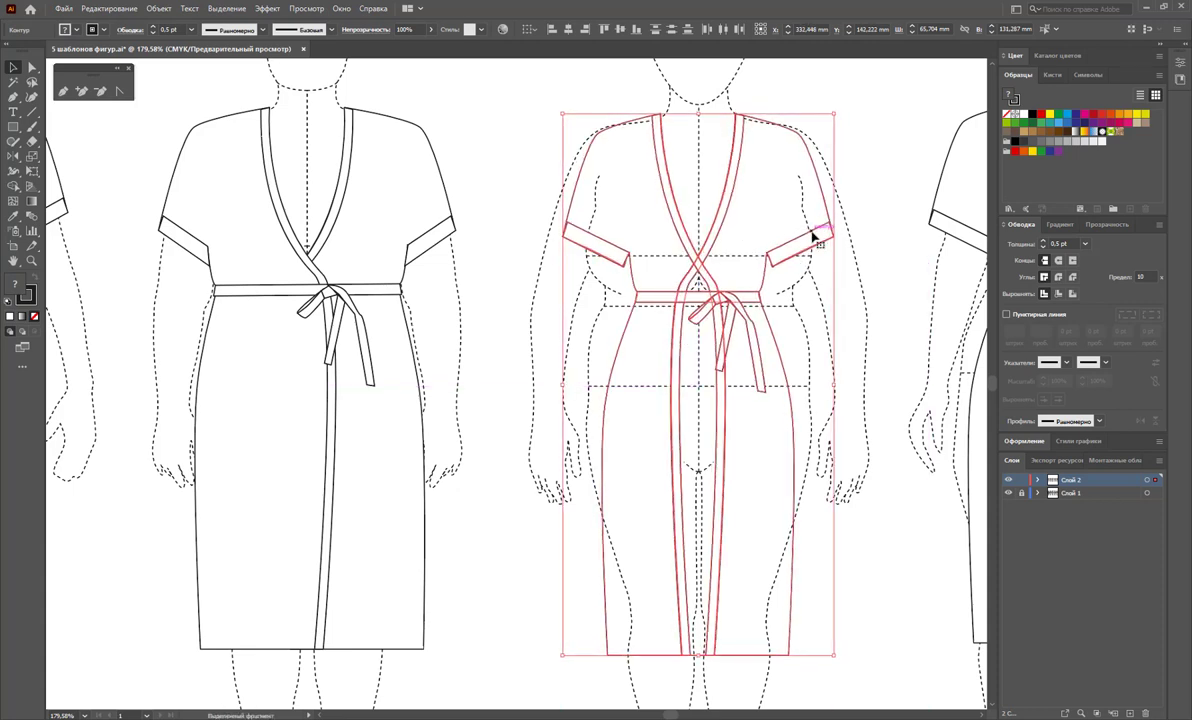
click(921, 430)
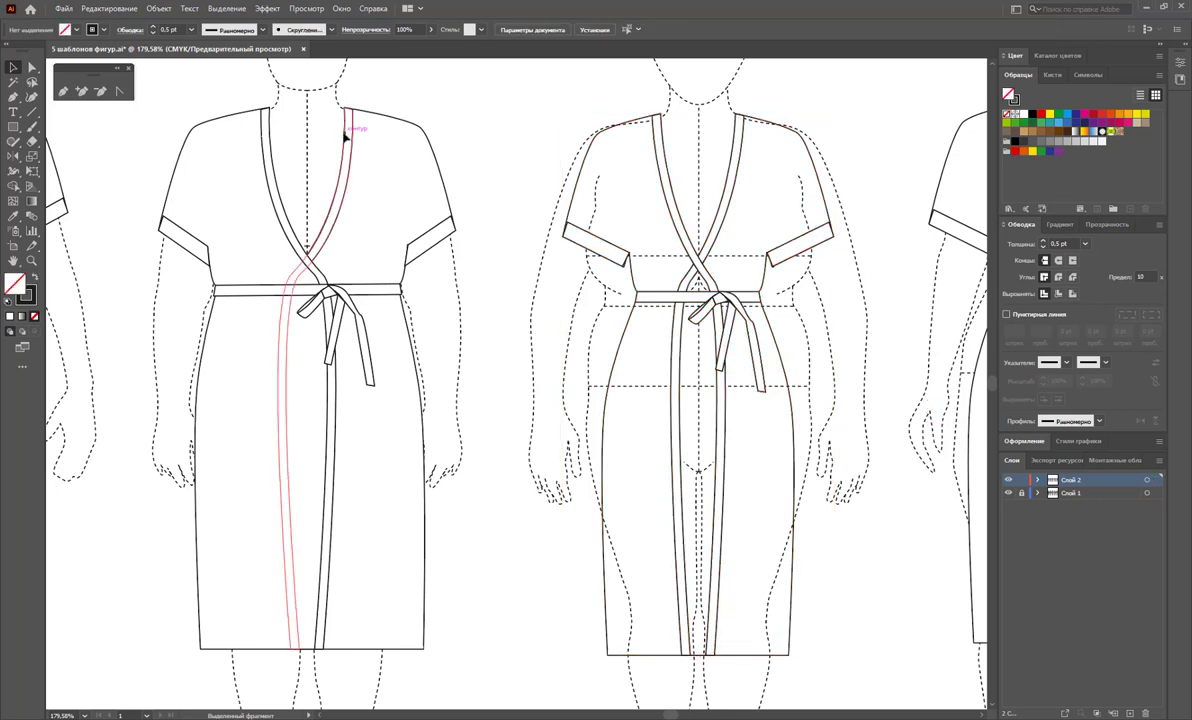
Try shifting the left shoulder and sleeve points left, then undo the move
click(31, 67)
drag(527, 86, 632, 265)
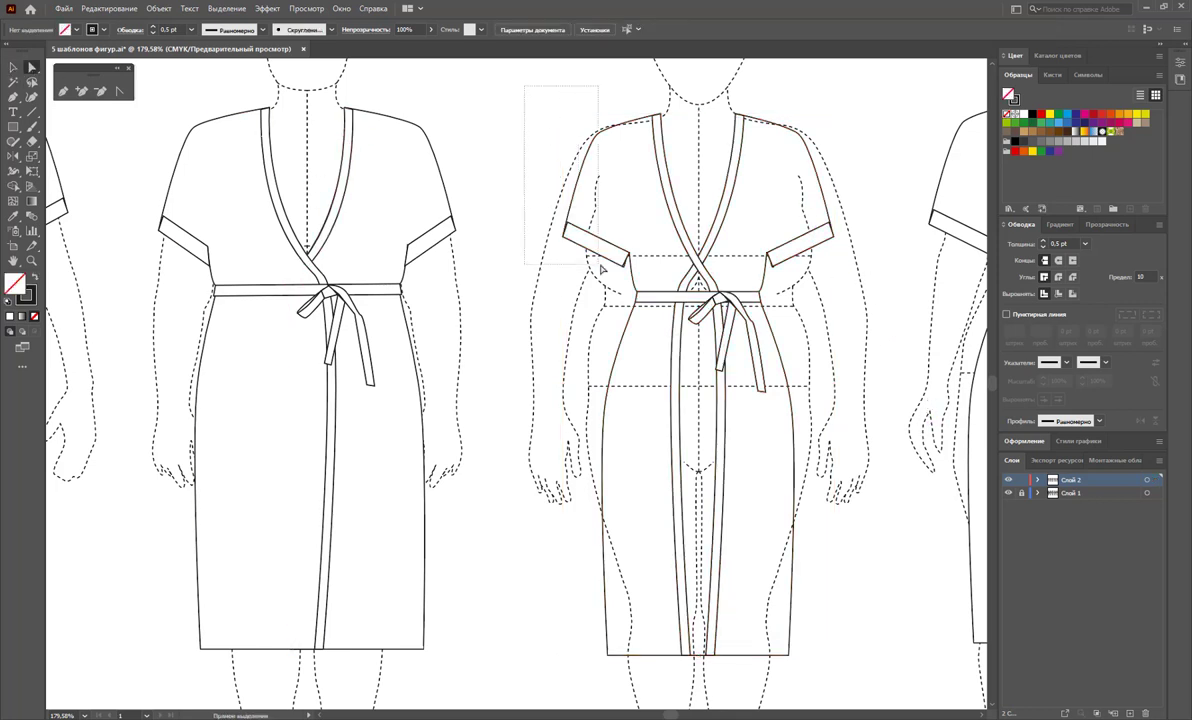
key(Left)
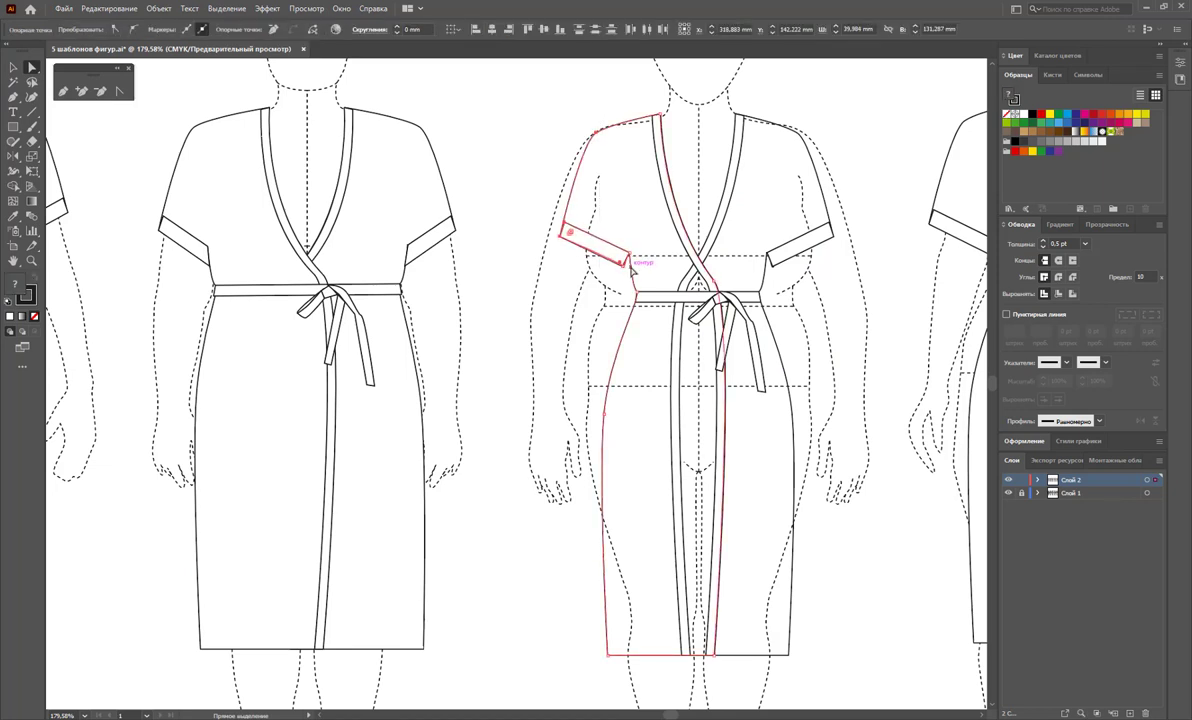
key(Left)
key(Left)
key(Left)
key(Left)
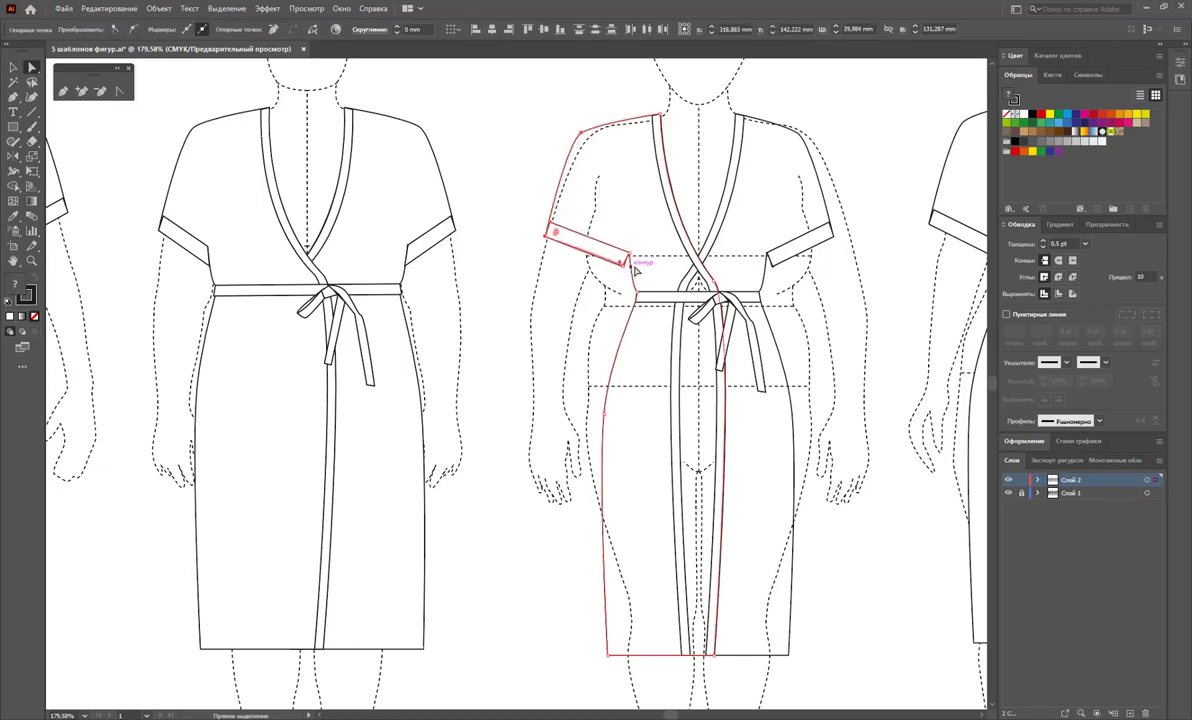
click(568, 125)
key(ctrl+z)
key(ctrl+z)
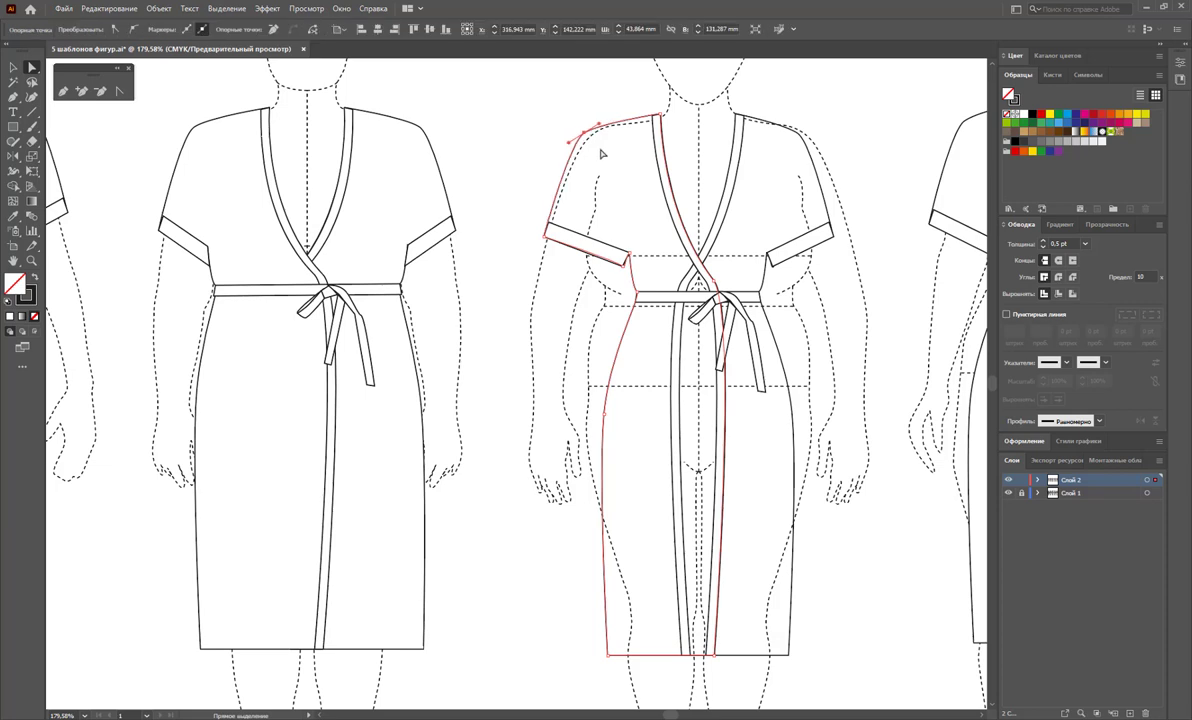
key(ctrl+z)
key(ctrl+z)
key(ctrl+z)
key(ctrl+z)
key(ctrl+z)
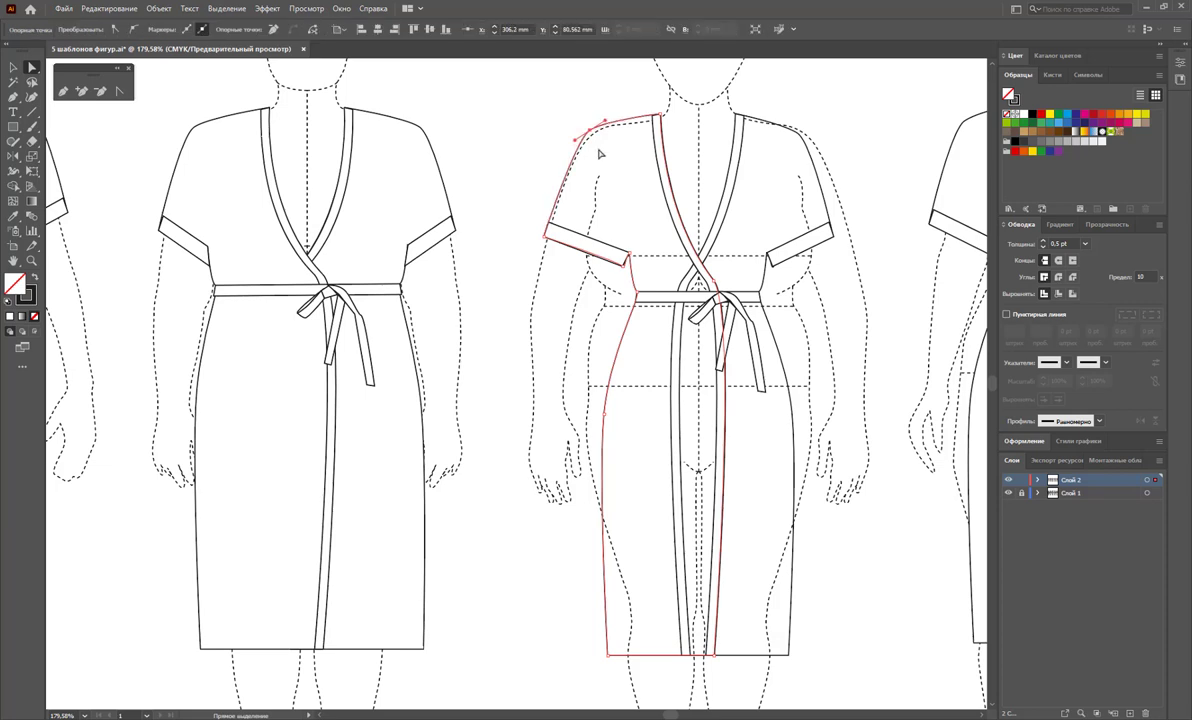
key(ctrl+z)
Extend the fourth dress's right shoulder and sleeve cuff outward
drag(852, 121, 803, 266)
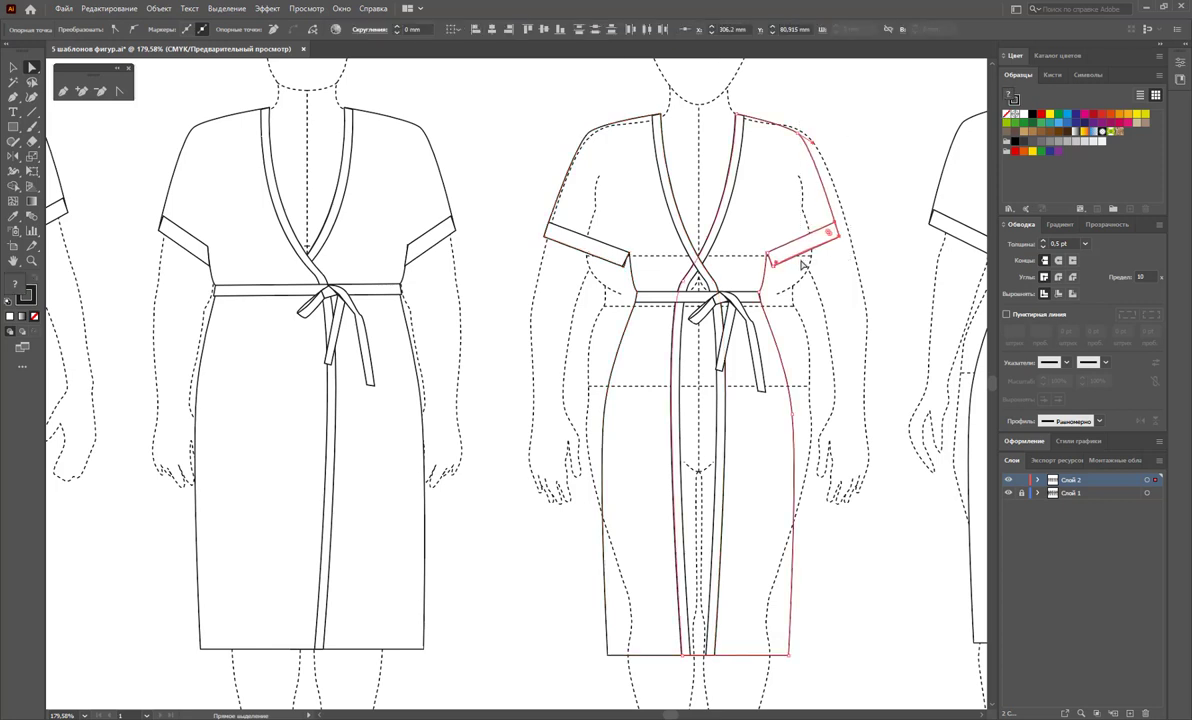
key(Right)
key(Right)
key(Right)
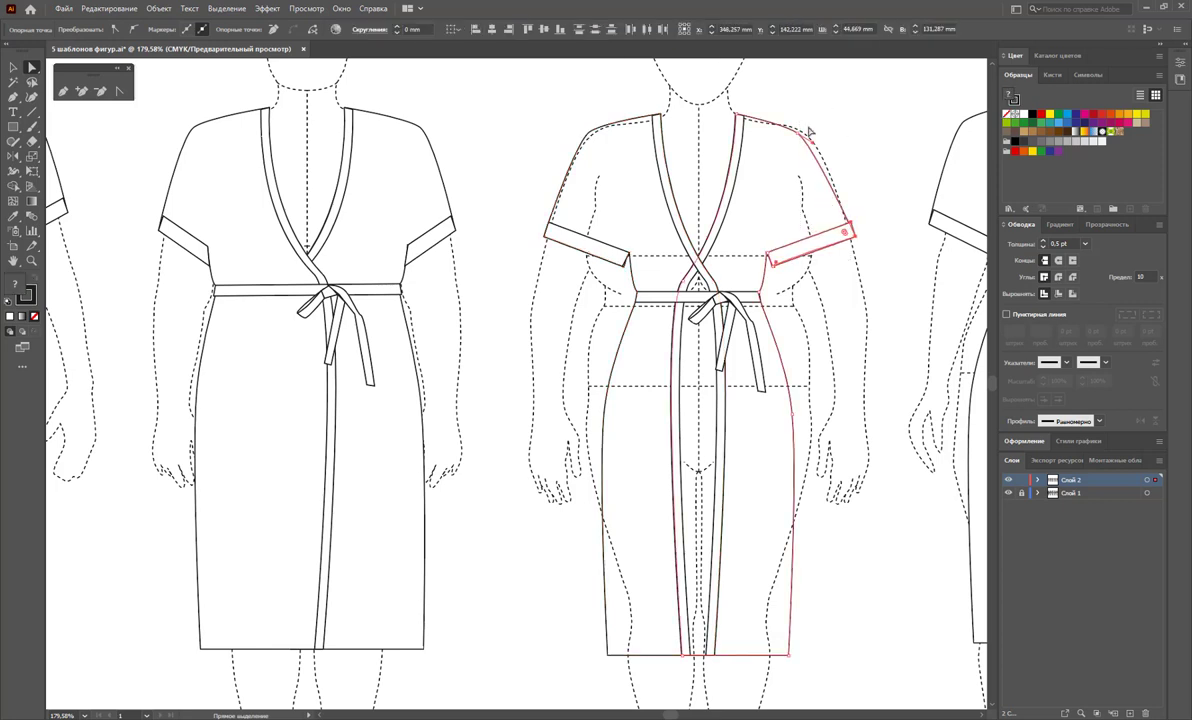
click(810, 131)
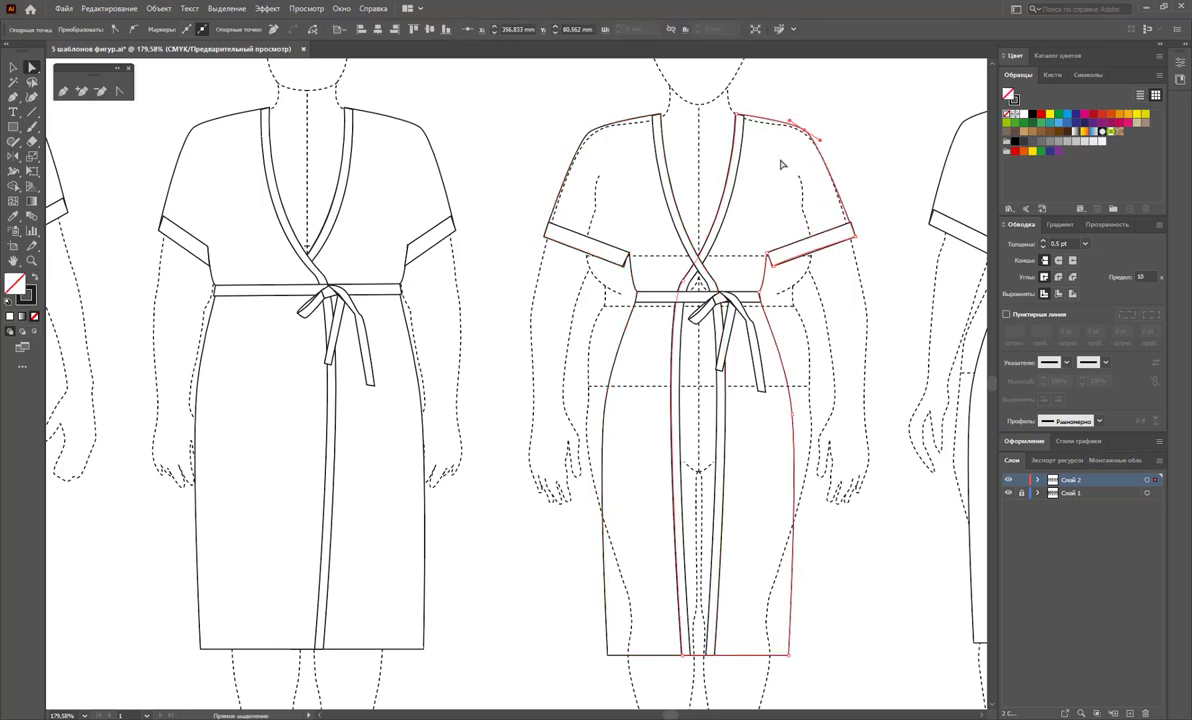
click(846, 176)
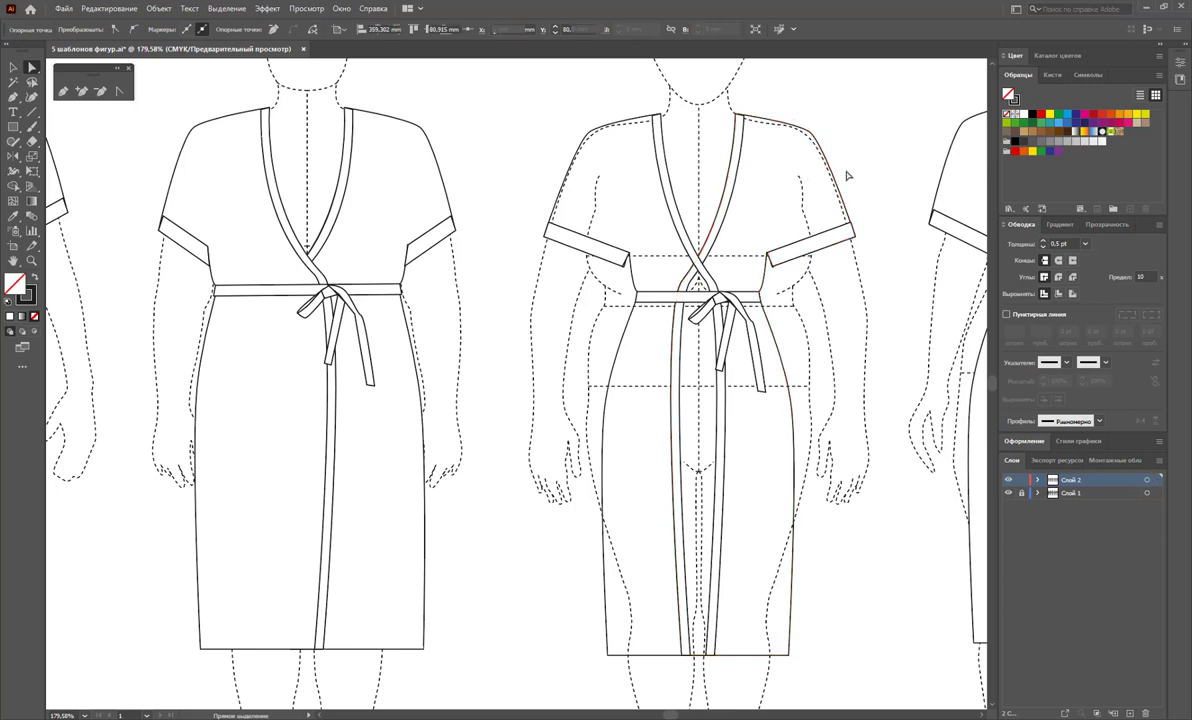
scroll(690, 265, down, 1)
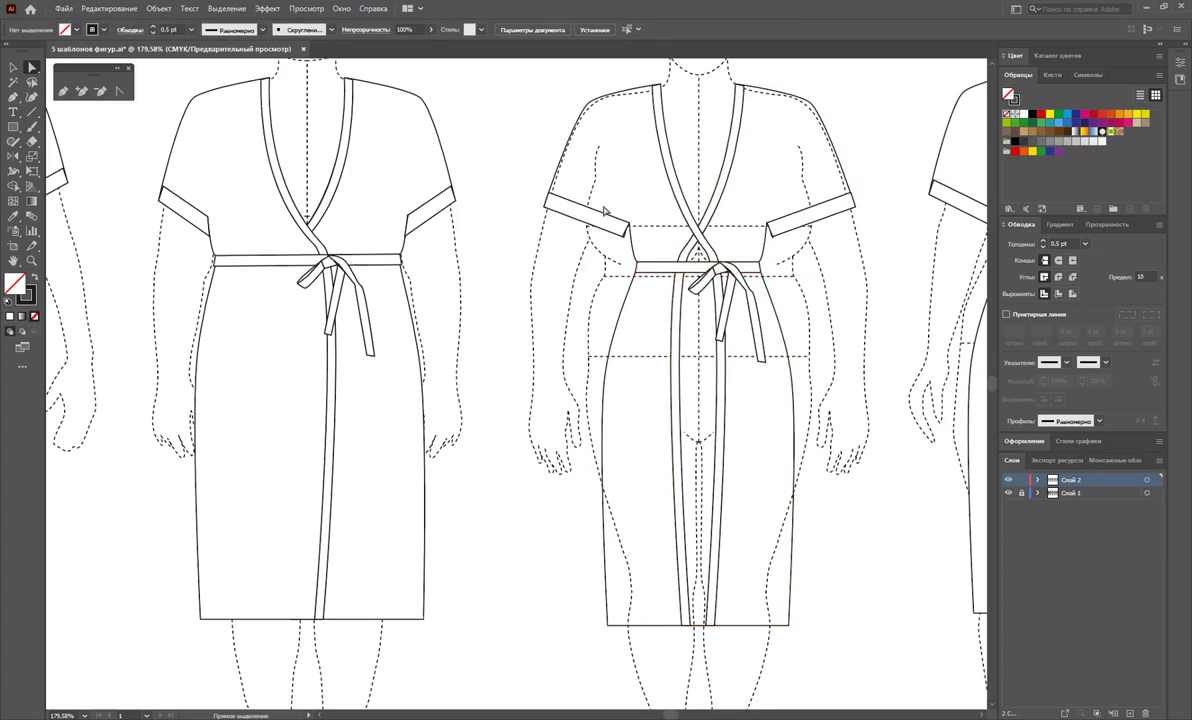
Shift the robe's left-side anchors two nudges outward
mouse_move(592, 195)
mouse_down()
mouse_move(637, 677)
mouse_move(631, 657)
mouse_up()
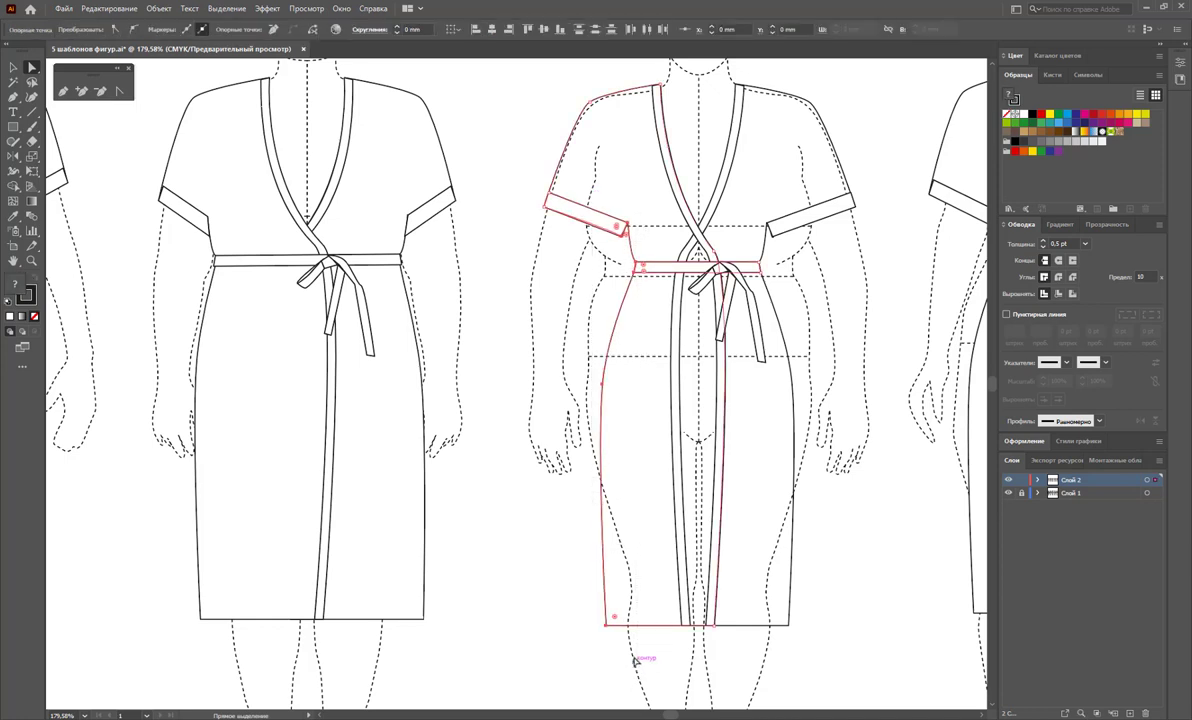
key(Left)
key(Left)
key(Left)
key(Left)
key(Left)
key(Left)
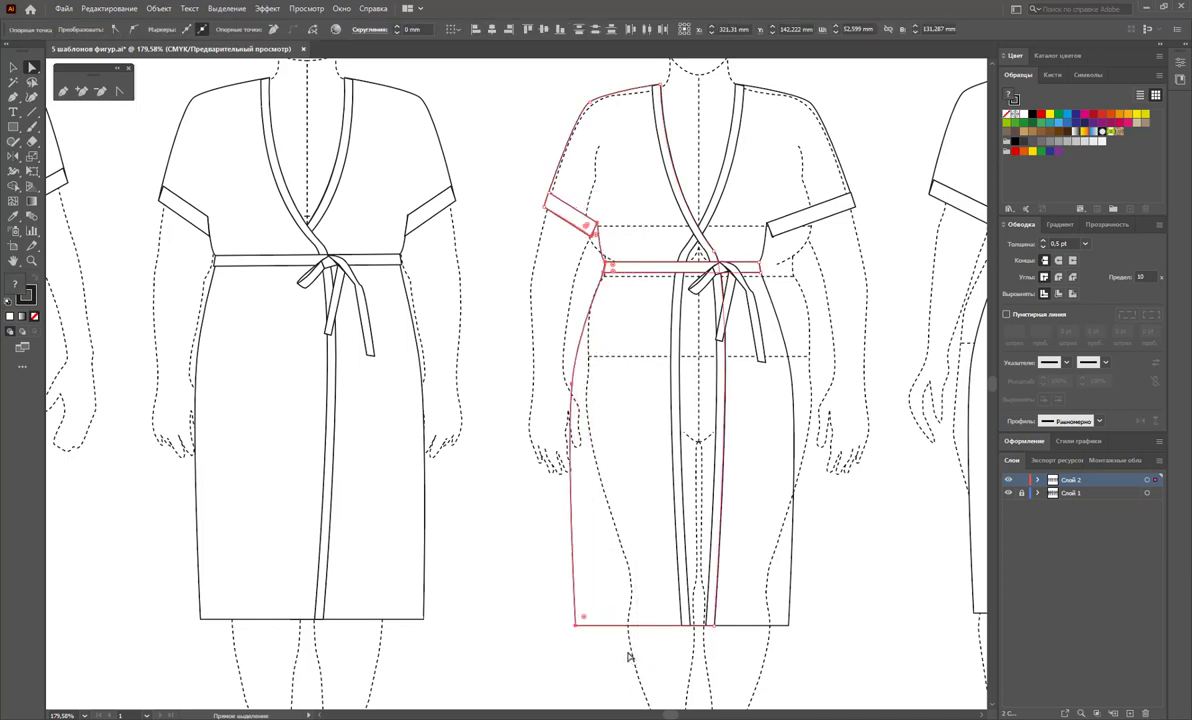
key(Left)
key(Left)
key(Left)
key(Left)
key(Left)
key(Left)
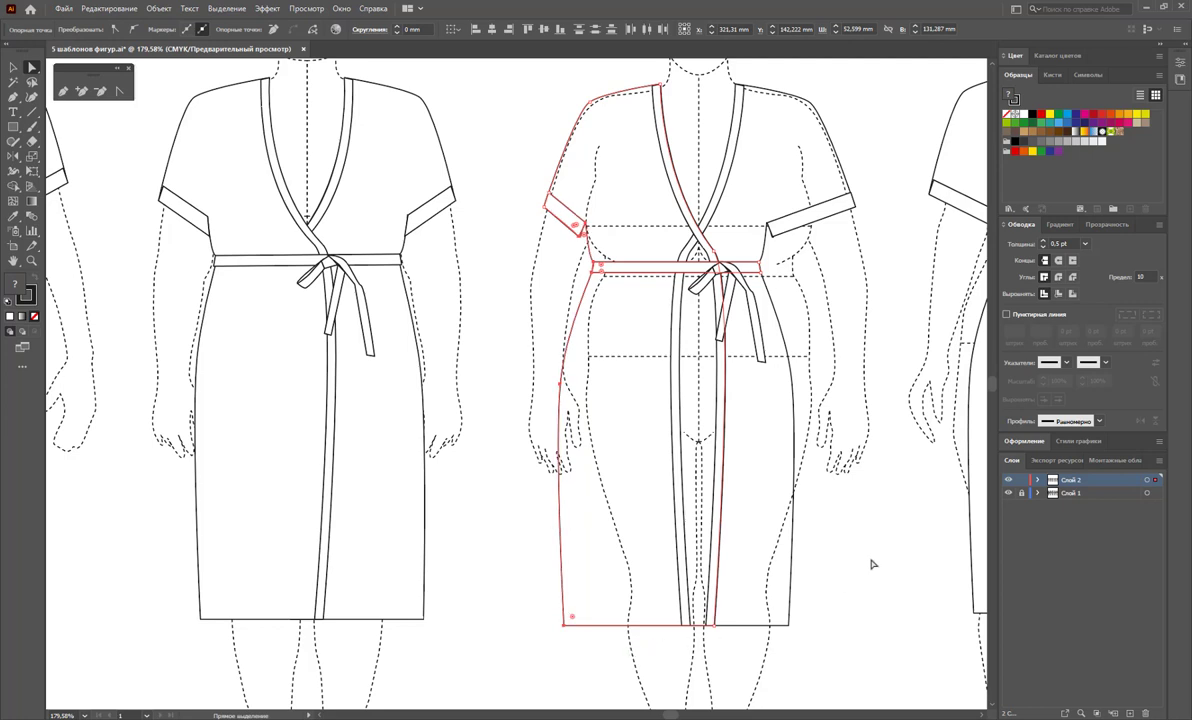
key(ctrl+shift+a)
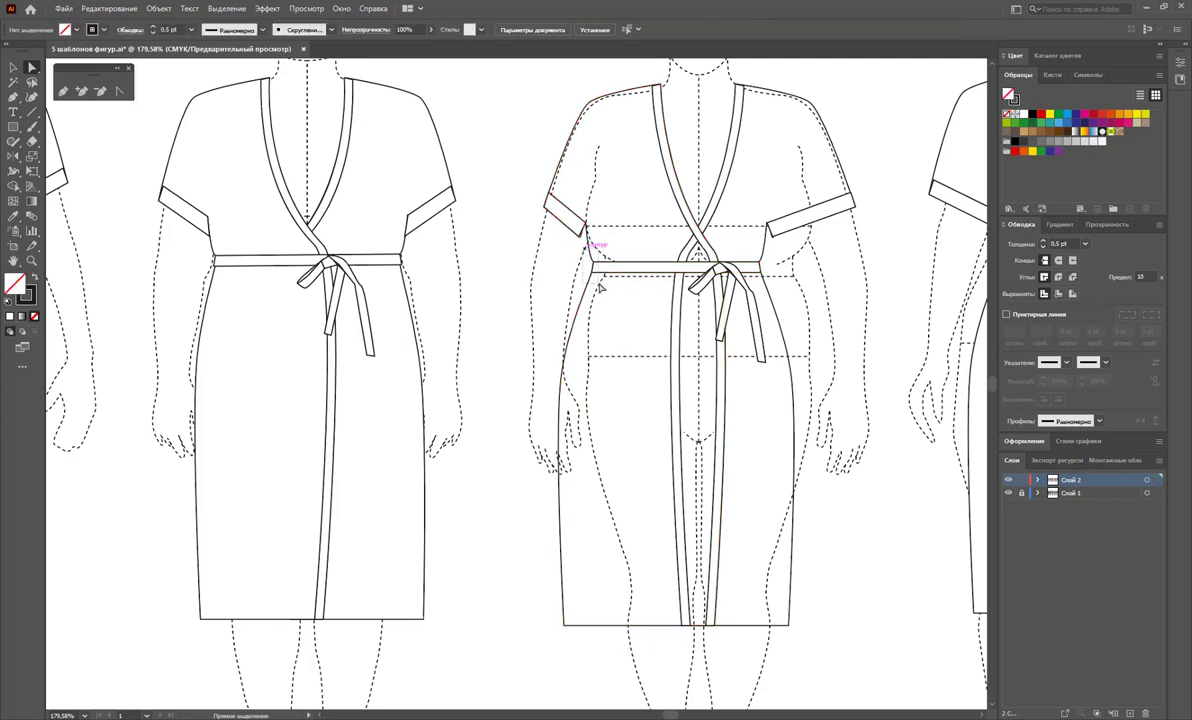
click(598, 287)
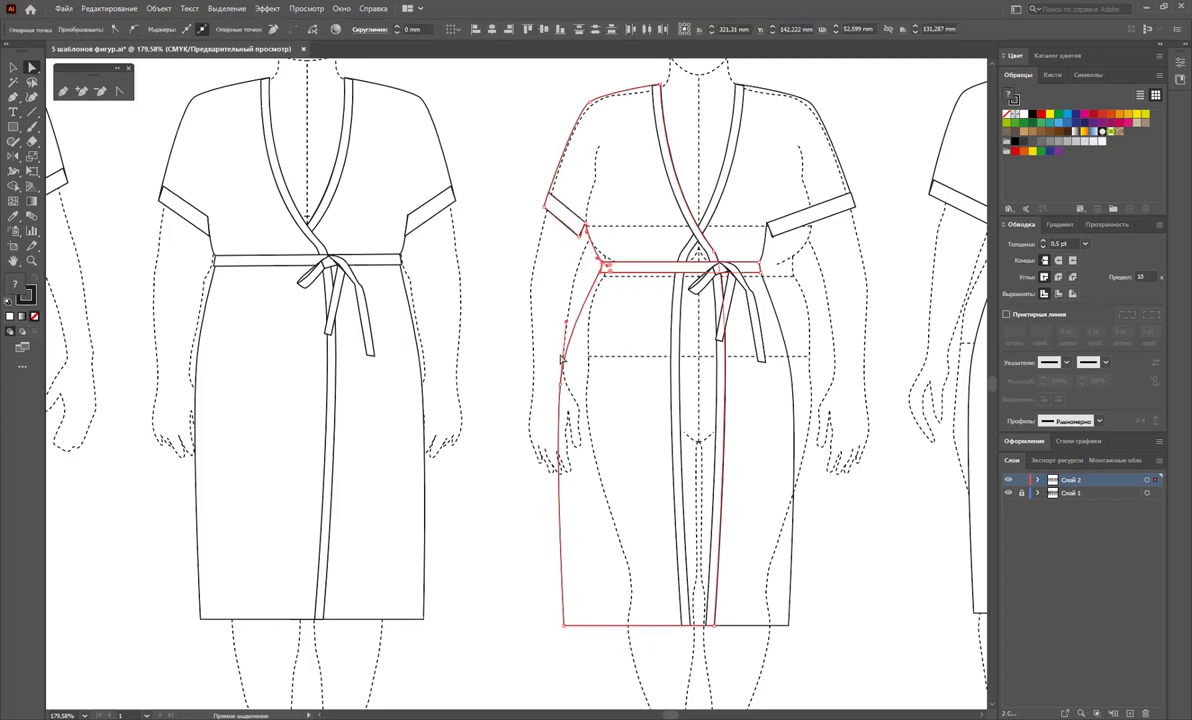
Nudge the lower-left hem corner two steps inward and raise a left-edge anchor
drag(528, 330, 575, 658)
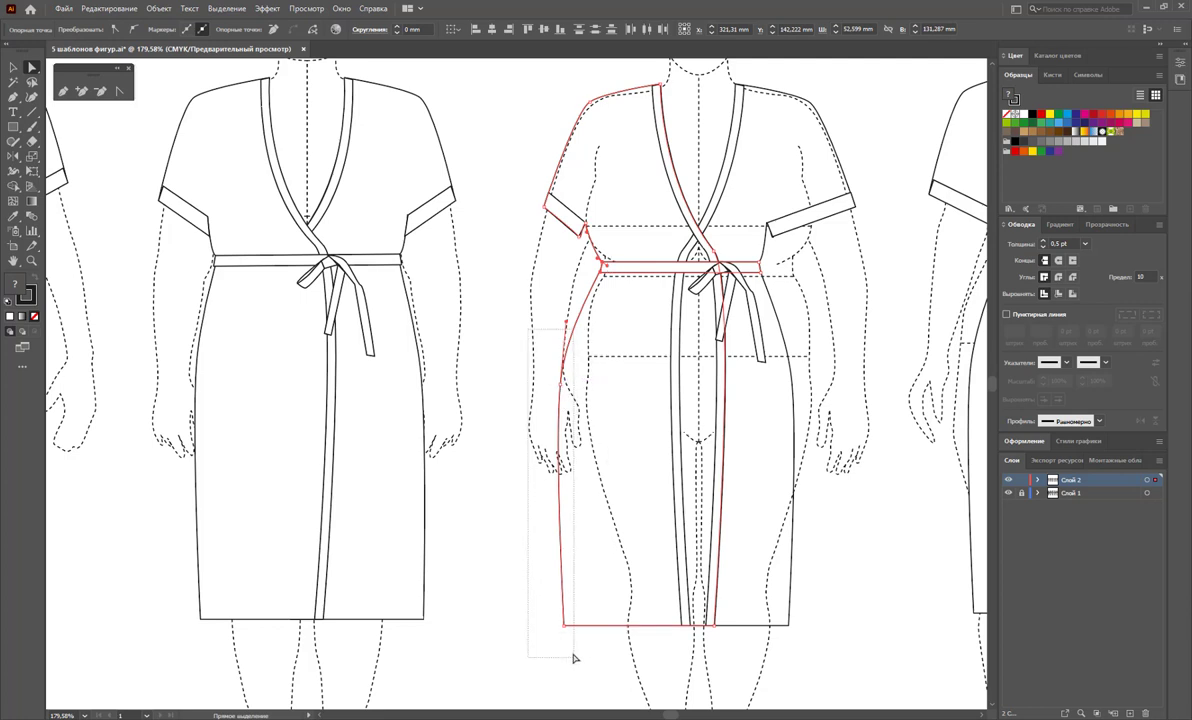
key(Right)
key(Right)
key(Right)
key(Right)
key(Right)
key(Right)
key(Right)
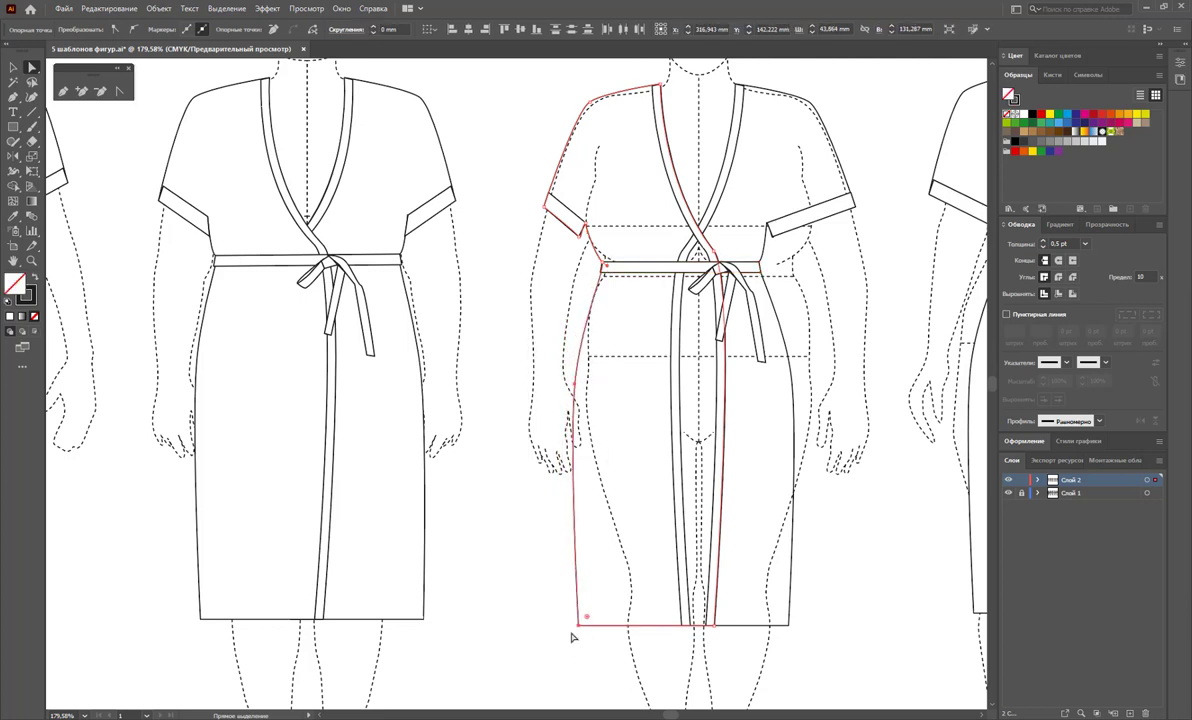
key(Right)
key(Right)
key(Right)
key(Right)
click(580, 383)
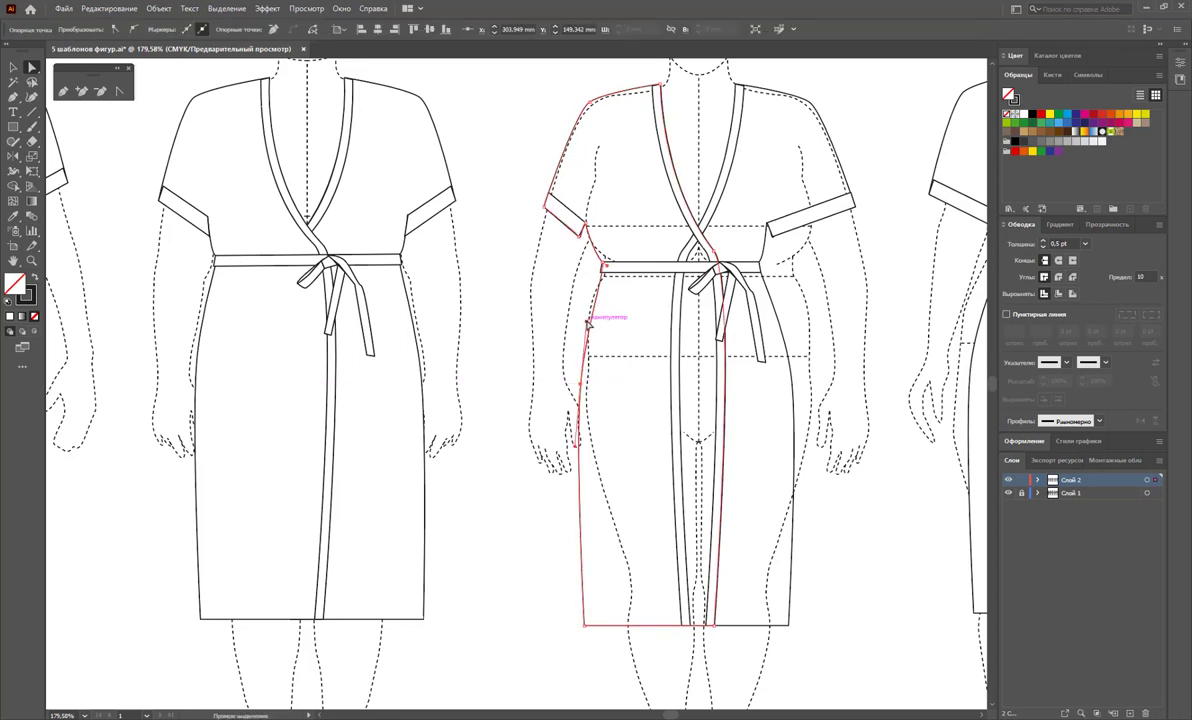
drag(588, 320, 580, 300)
click(516, 566)
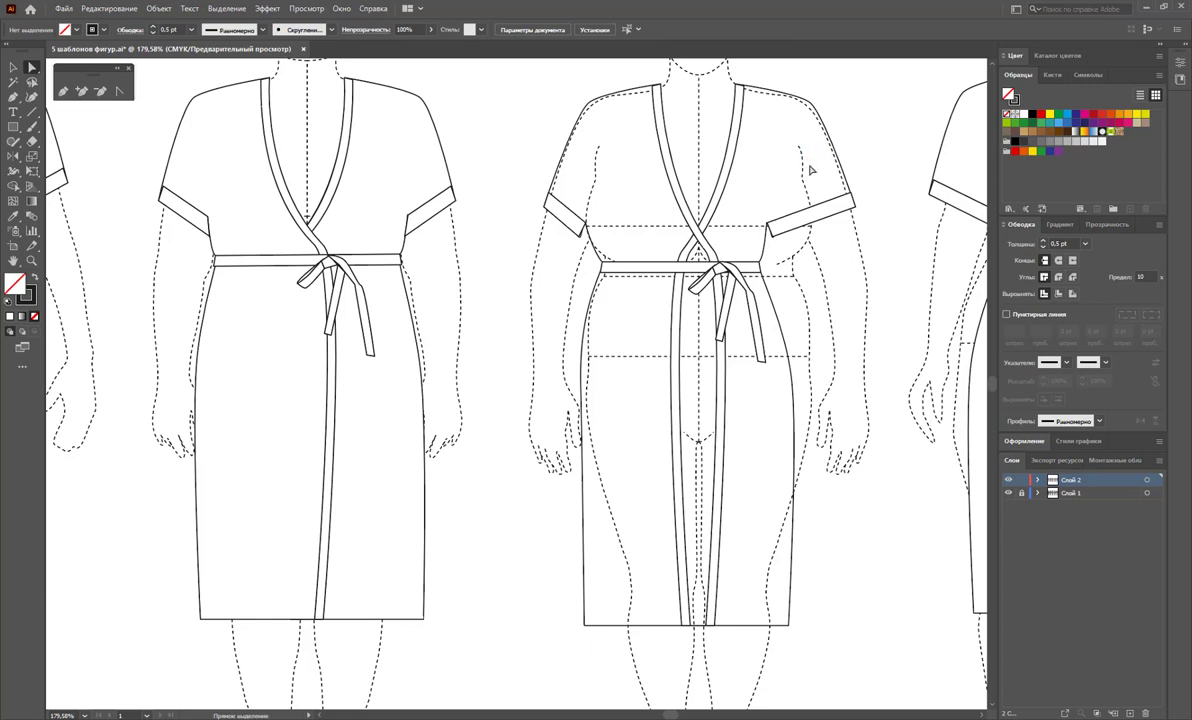
Marquee-select the robe's right-side anchors, then clear the selection
mouse_move(808, 166)
mouse_down()
mouse_move(772, 650)
mouse_move(790, 640)
mouse_up()
click(857, 590)
click(30, 141)
click(32, 81)
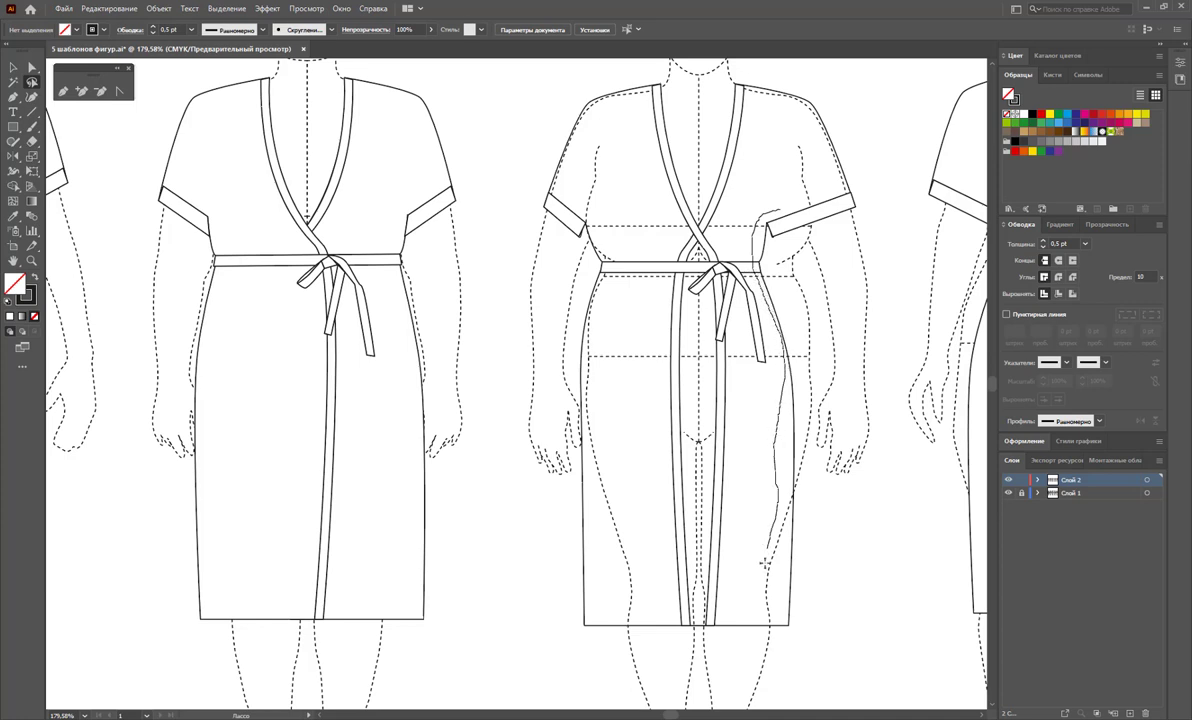
Lasso the right-side anchors and push the sleeve, belt, side and hem outward
mouse_move(763, 563)
mouse_down()
mouse_move(857, 619)
mouse_move(773, 240)
mouse_move(781, 212)
mouse_up()
key(Right)
key(Right)
key(Right)
key(Right)
key(Right)
key(Right)
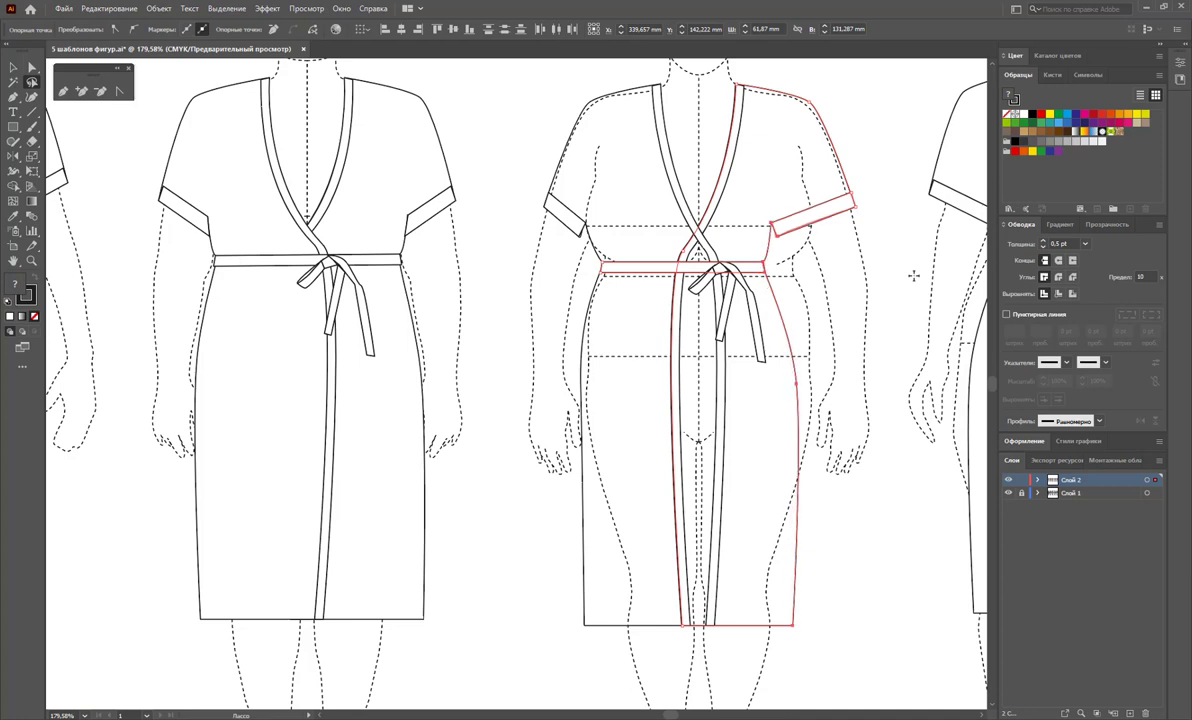
key(Right)
key(Right)
key(Right)
key(Right)
key(Right)
key(Right)
key(Right)
key(Right)
key(Right)
key(Right)
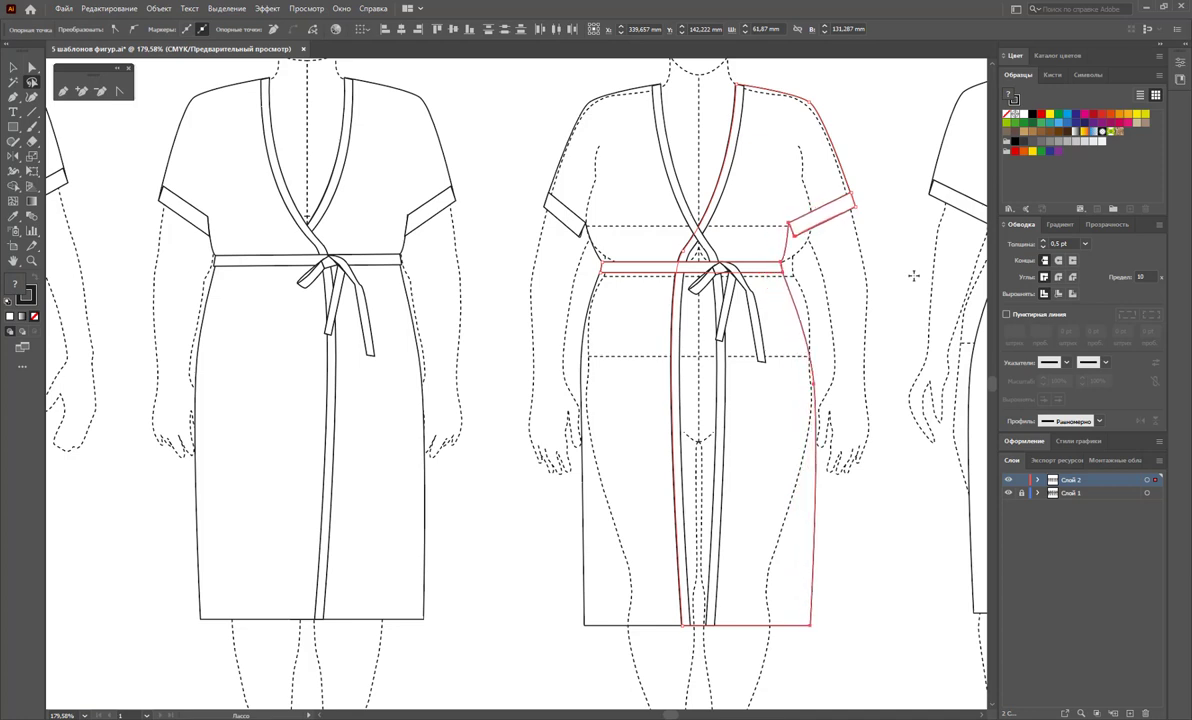
key(Right)
key(Right)
key(Right)
key(Right)
key(Right)
key(Right)
key(Right)
key(Right)
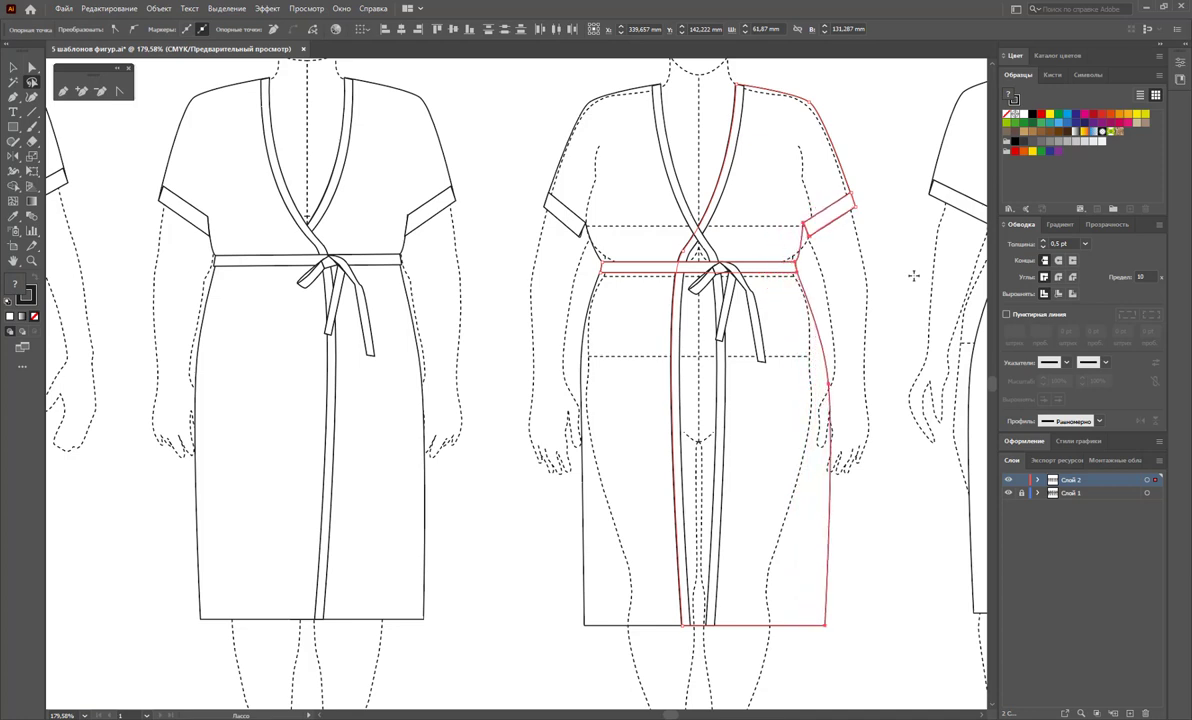
key(Right)
key(Right)
key(Right)
key(Right)
key(Right)
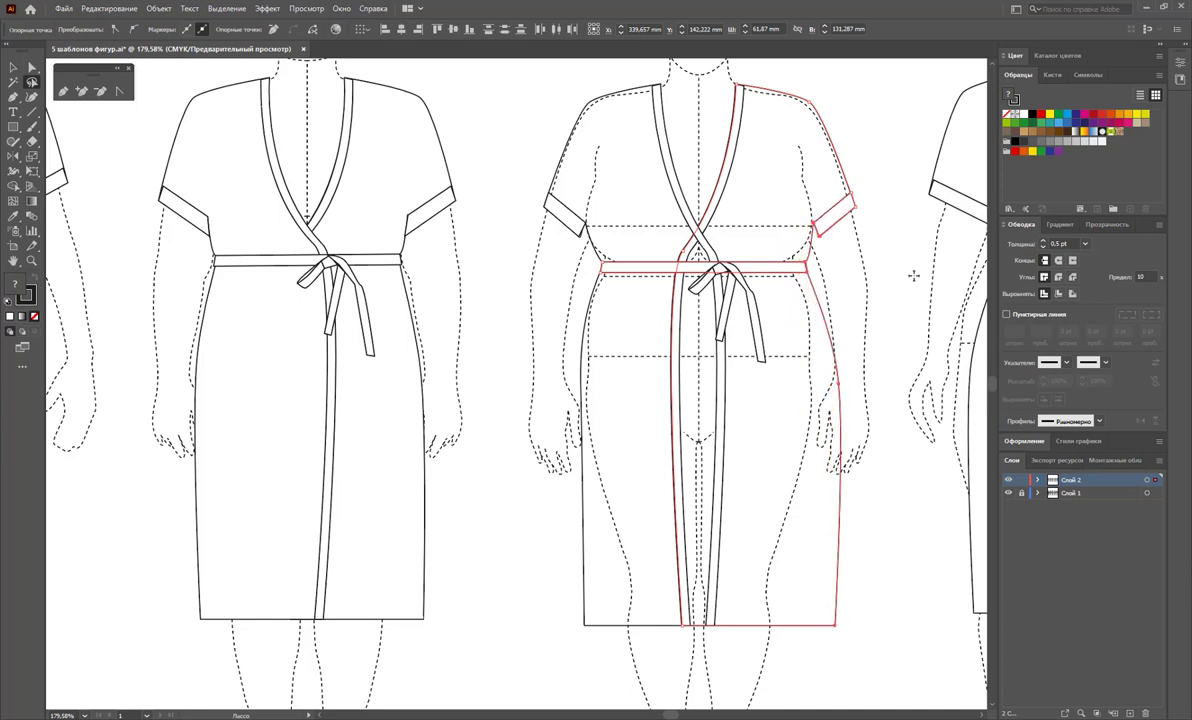
key(ctrl+shift+a)
Pull the right side seam and hem back slightly inward
drag(790, 283, 832, 258)
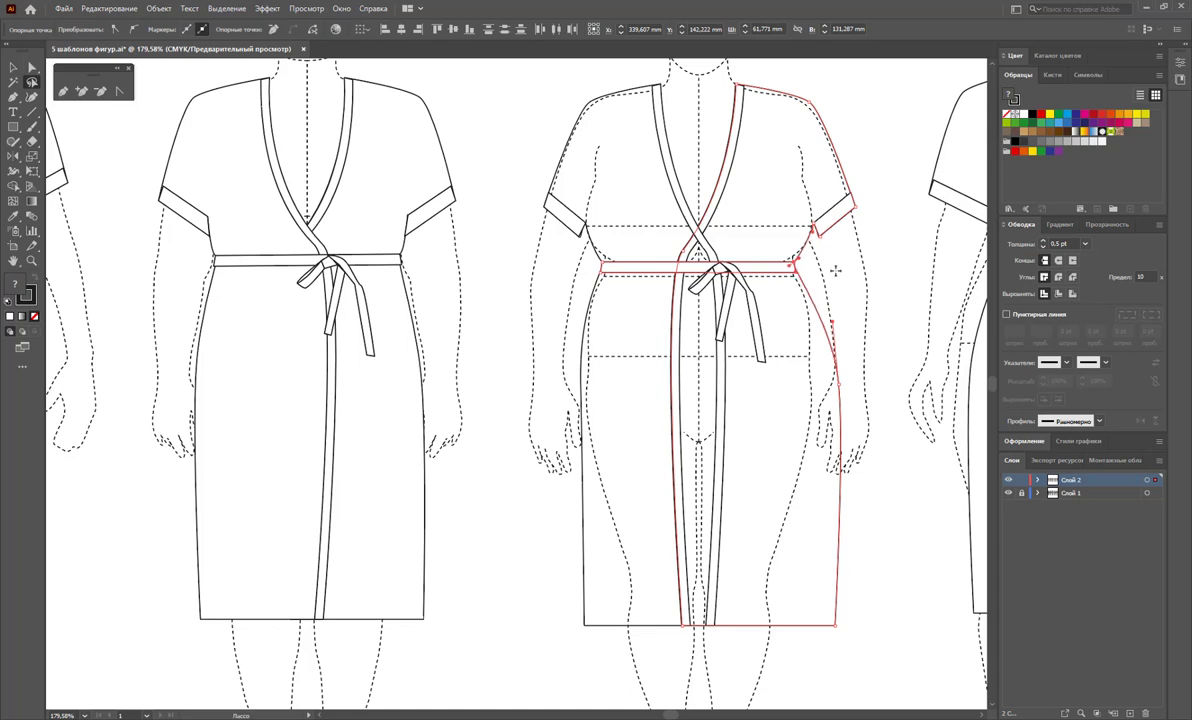
drag(833, 327, 830, 640)
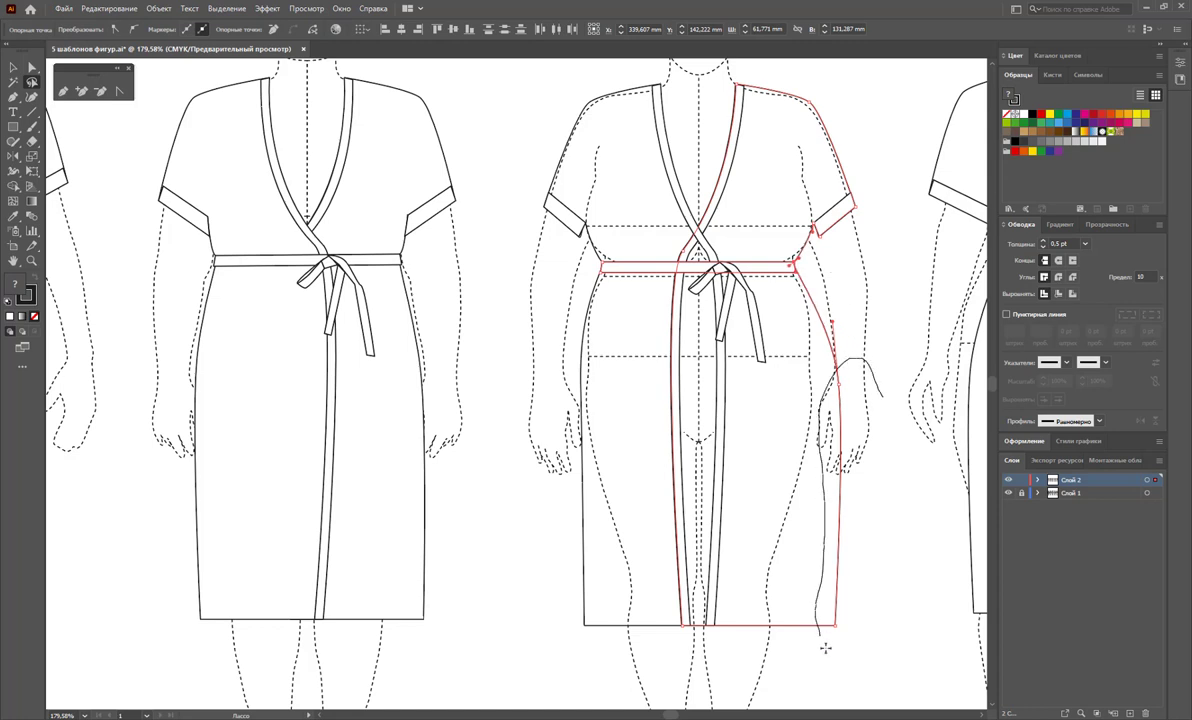
key(Left)
key(Left)
key(Left)
key(Left)
key(Left)
key(Left)
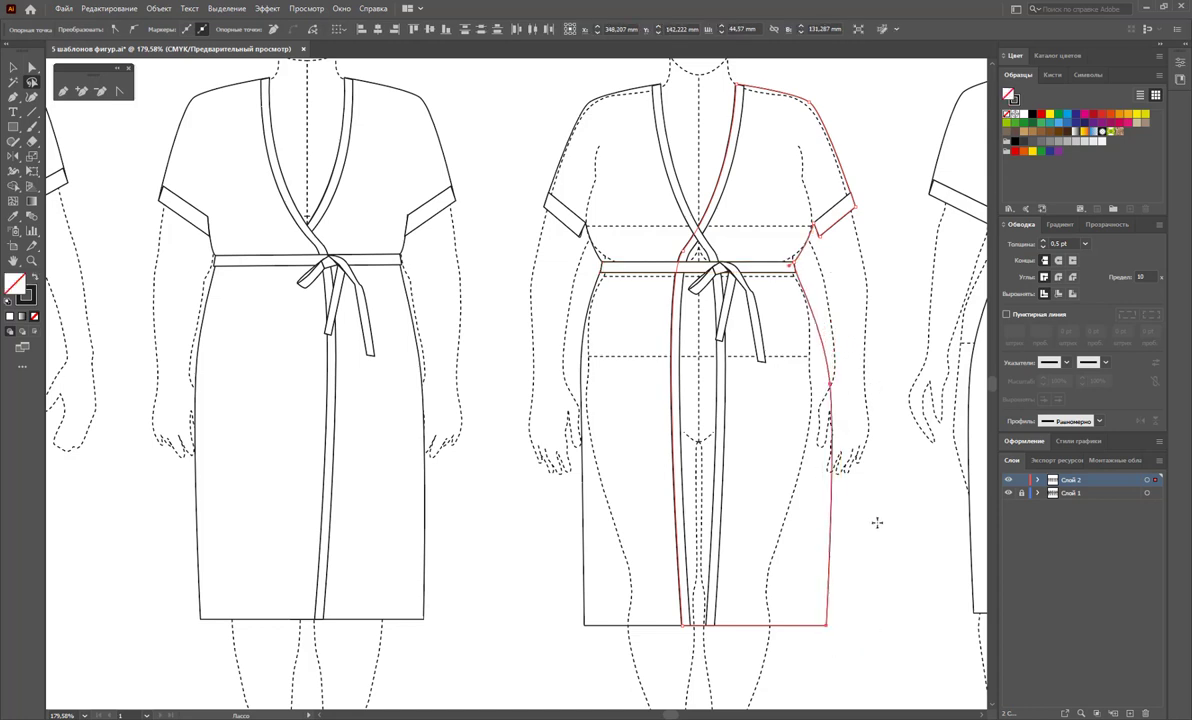
key(Left)
key(Left)
key(Left)
key(Left)
key(Left)
key(Left)
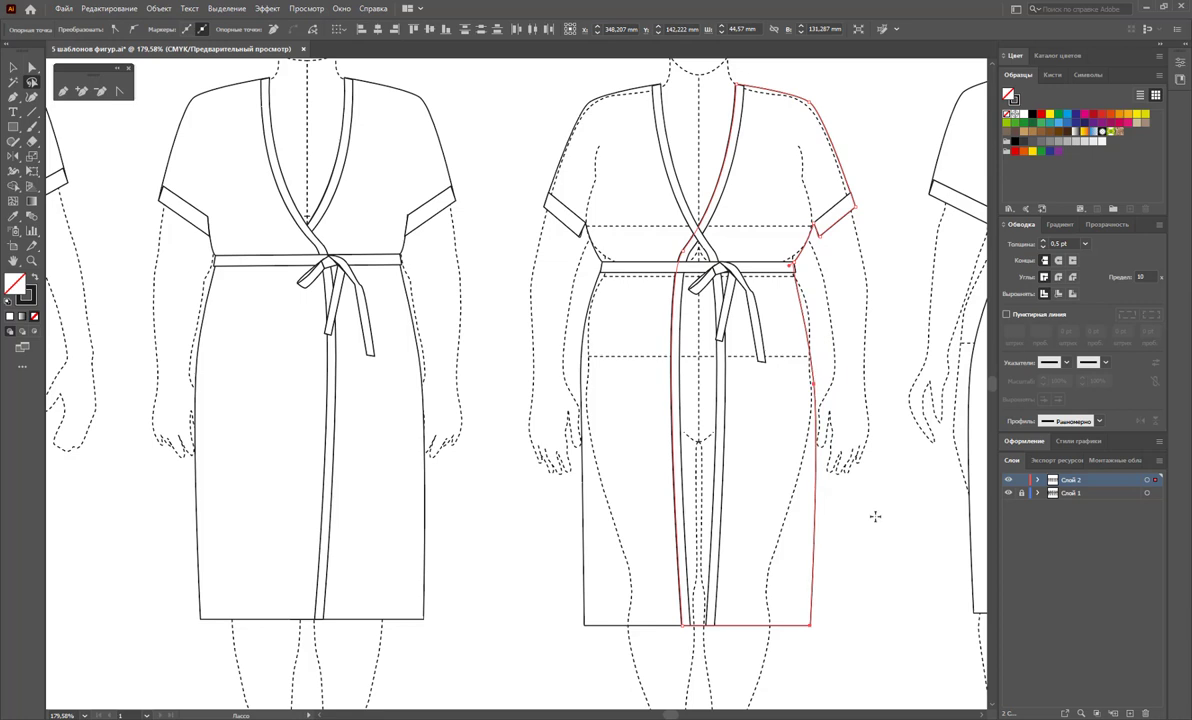
key(Right)
key(Right)
key(Right)
Drag the right side-seam anchors up and outward toward the waist so the seam falls straighter
click(30, 68)
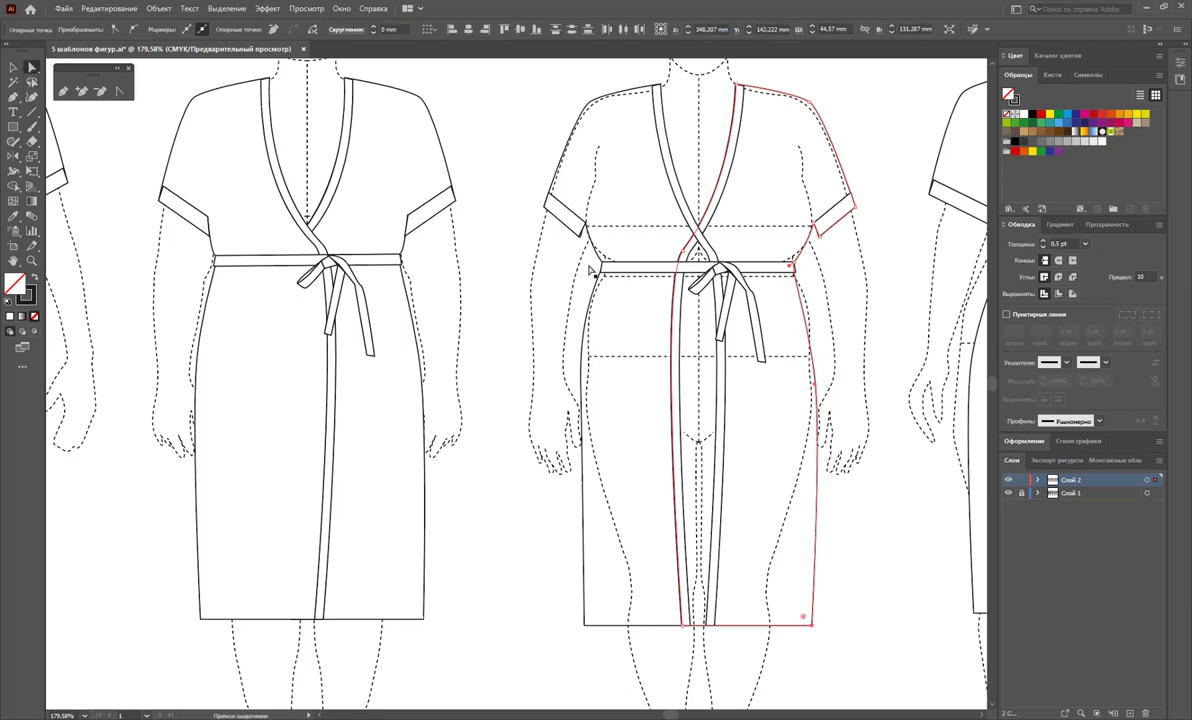
click(813, 378)
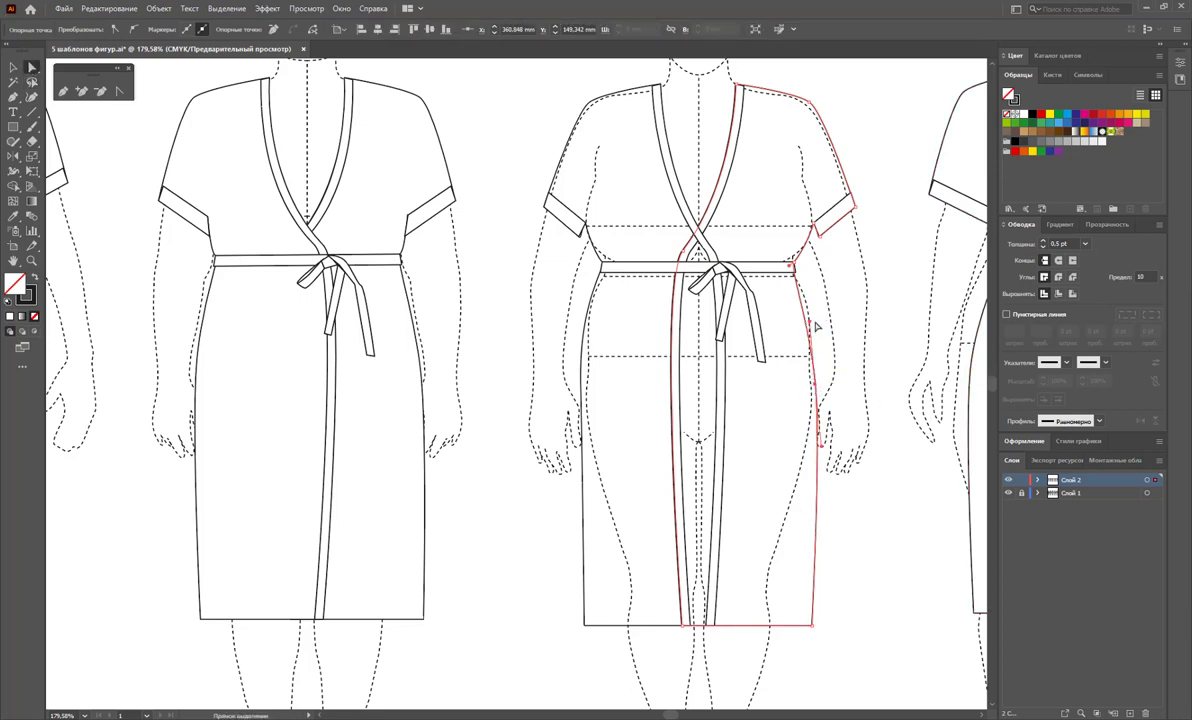
drag(812, 322, 817, 302)
click(858, 354)
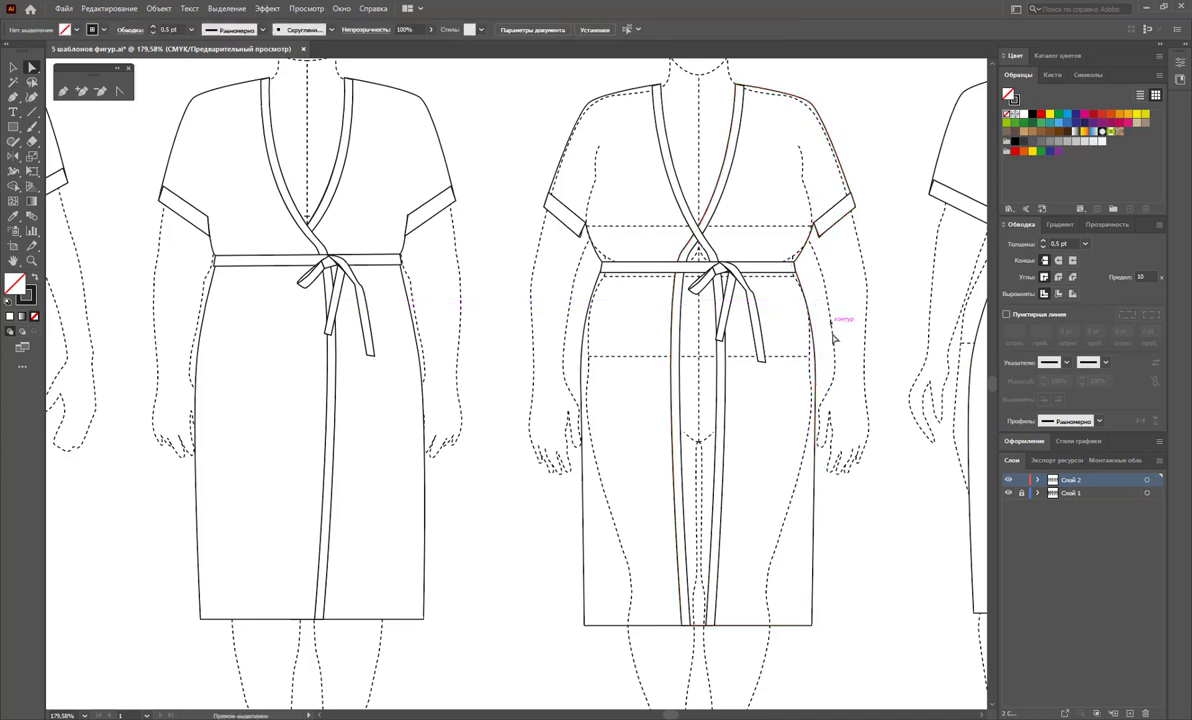
click(814, 393)
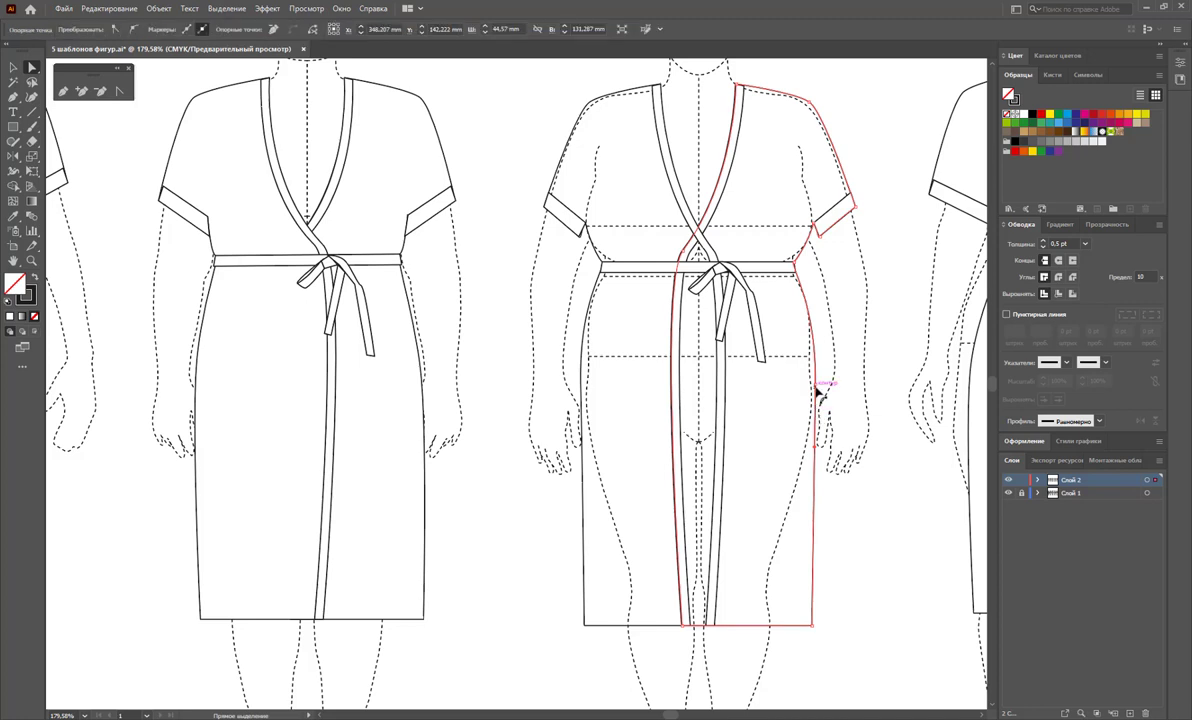
click(817, 304)
drag(817, 302, 818, 289)
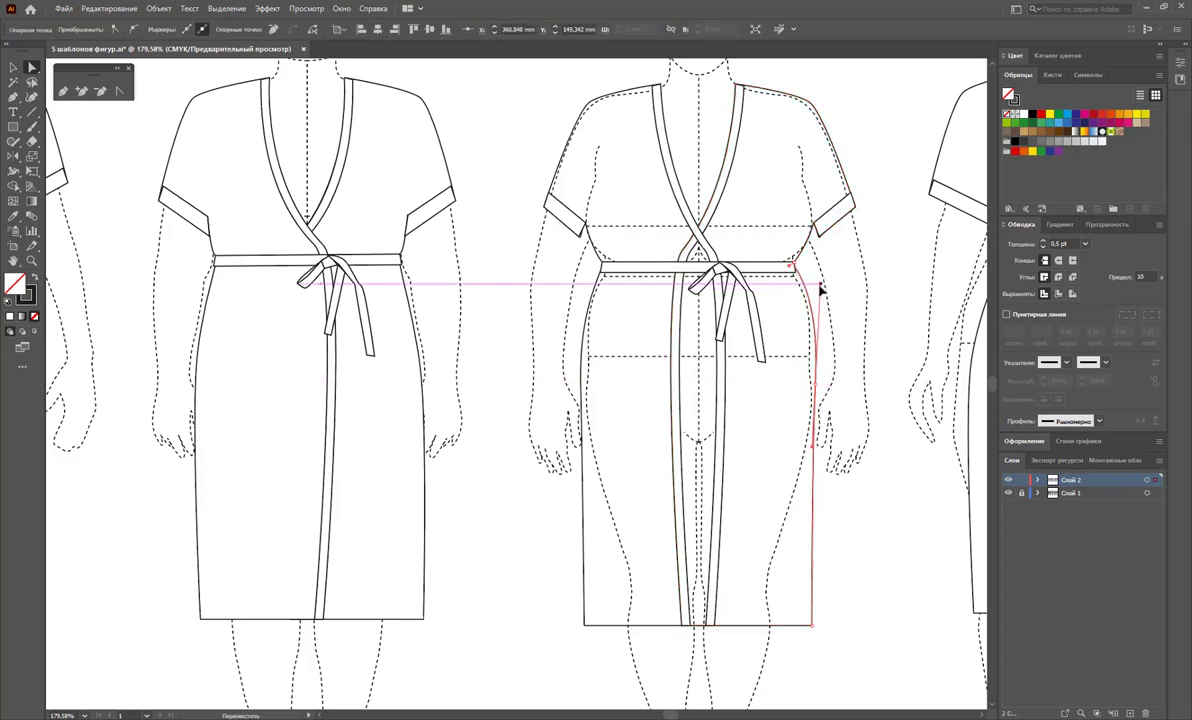
Check the right side-seam anchor and bodice path, then select the left bodice, sleeve and side path
click(845, 302)
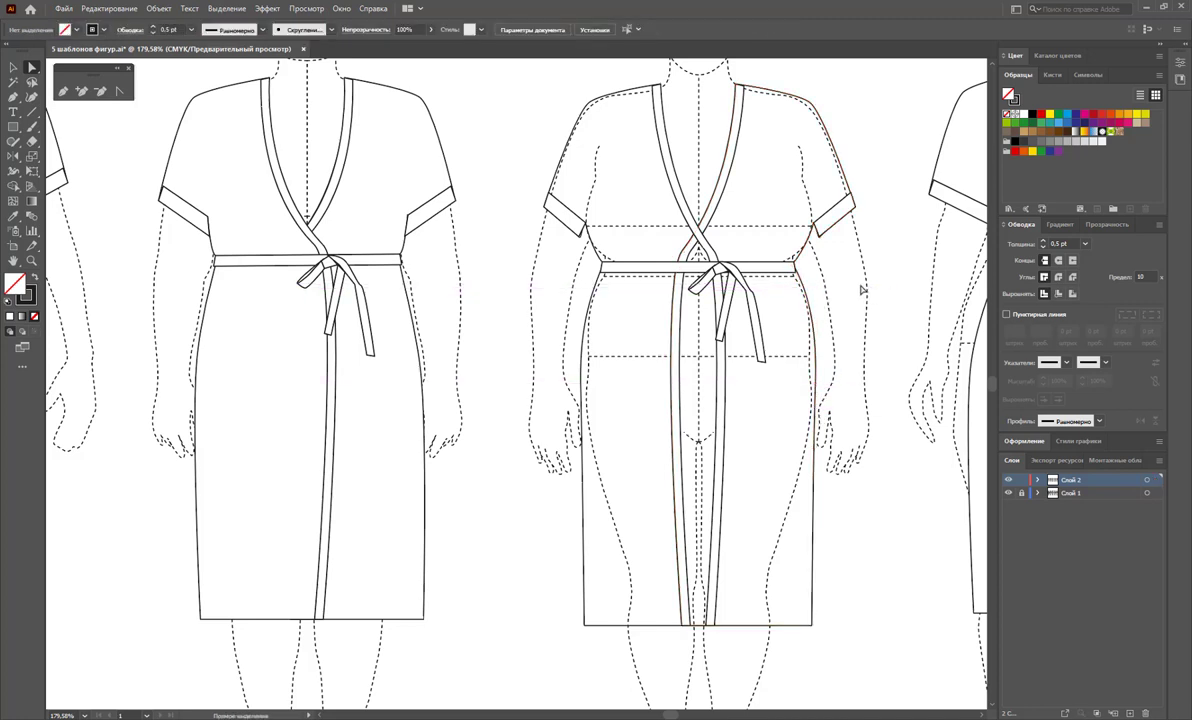
scroll(830, 290, up, 2)
click(819, 287)
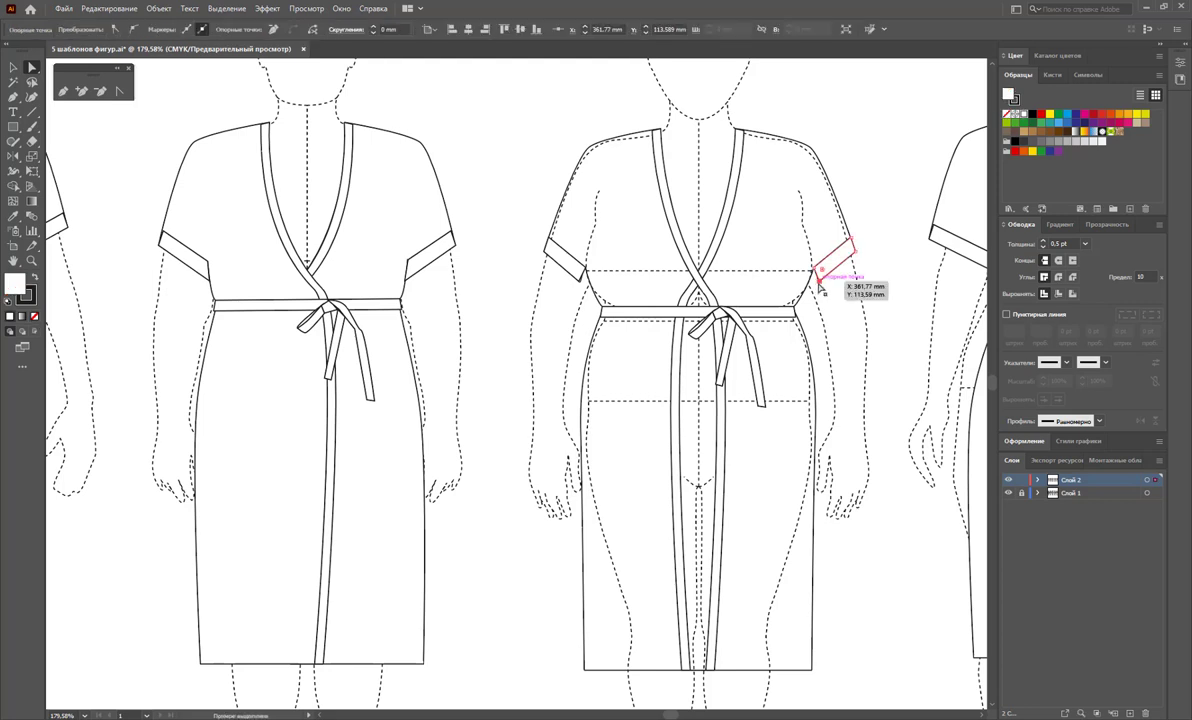
click(818, 283)
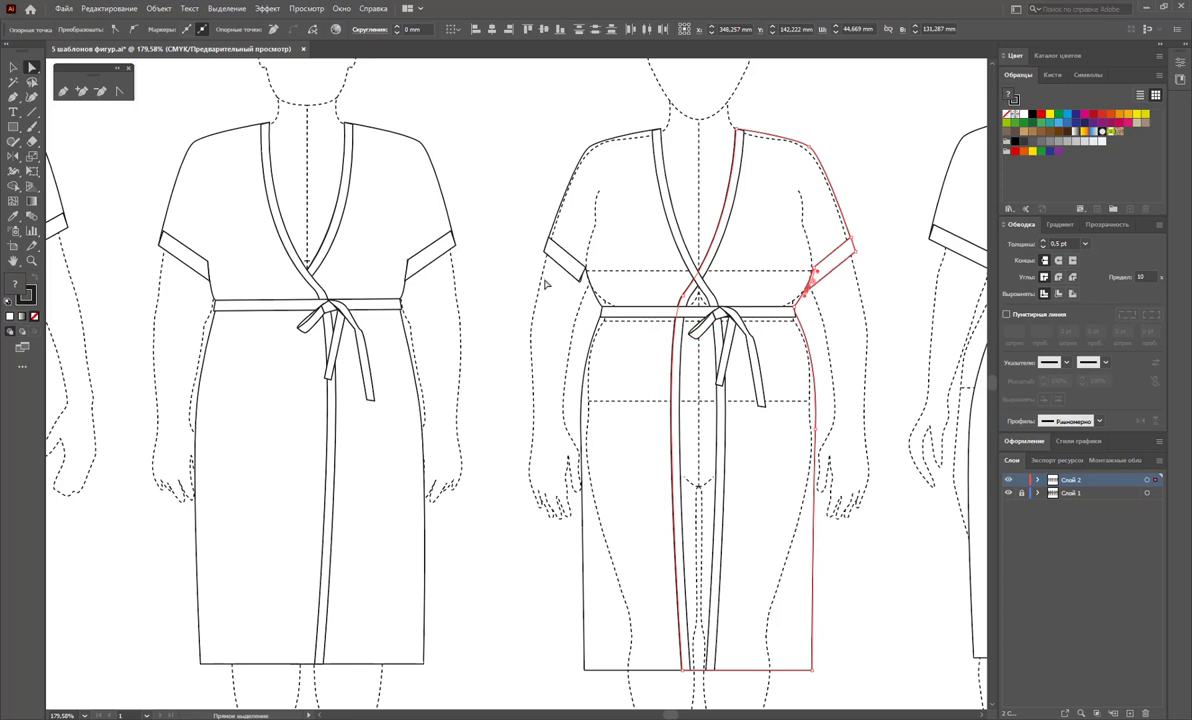
click(576, 280)
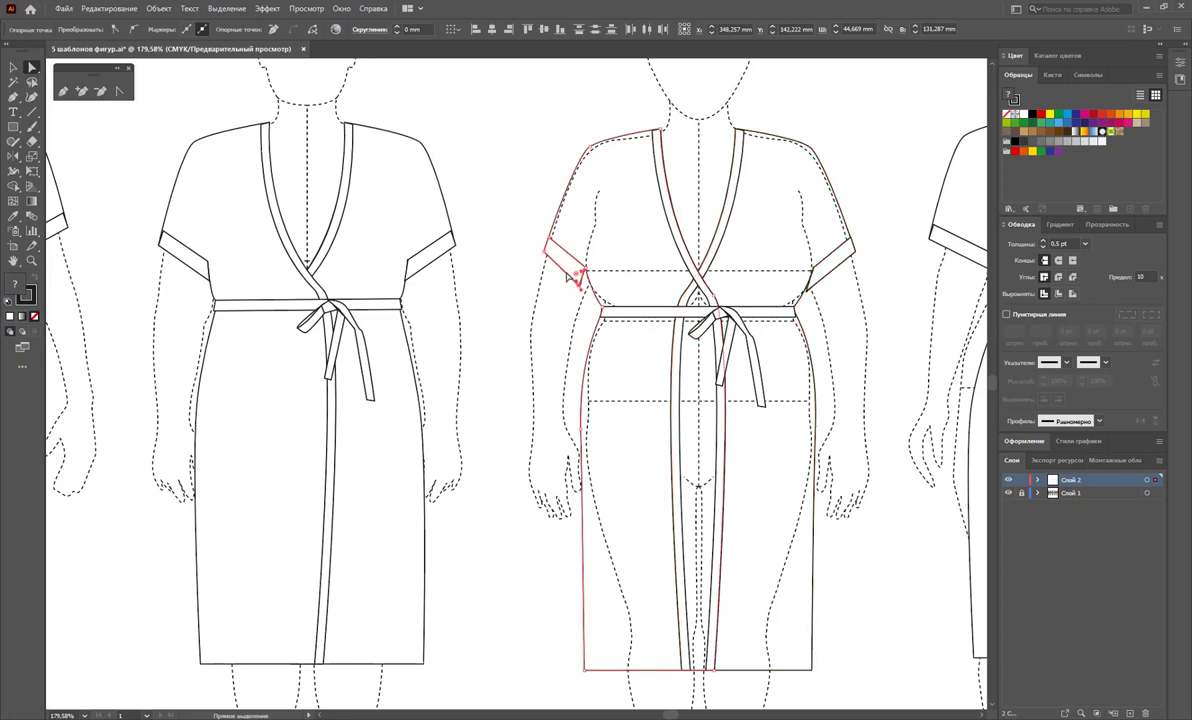
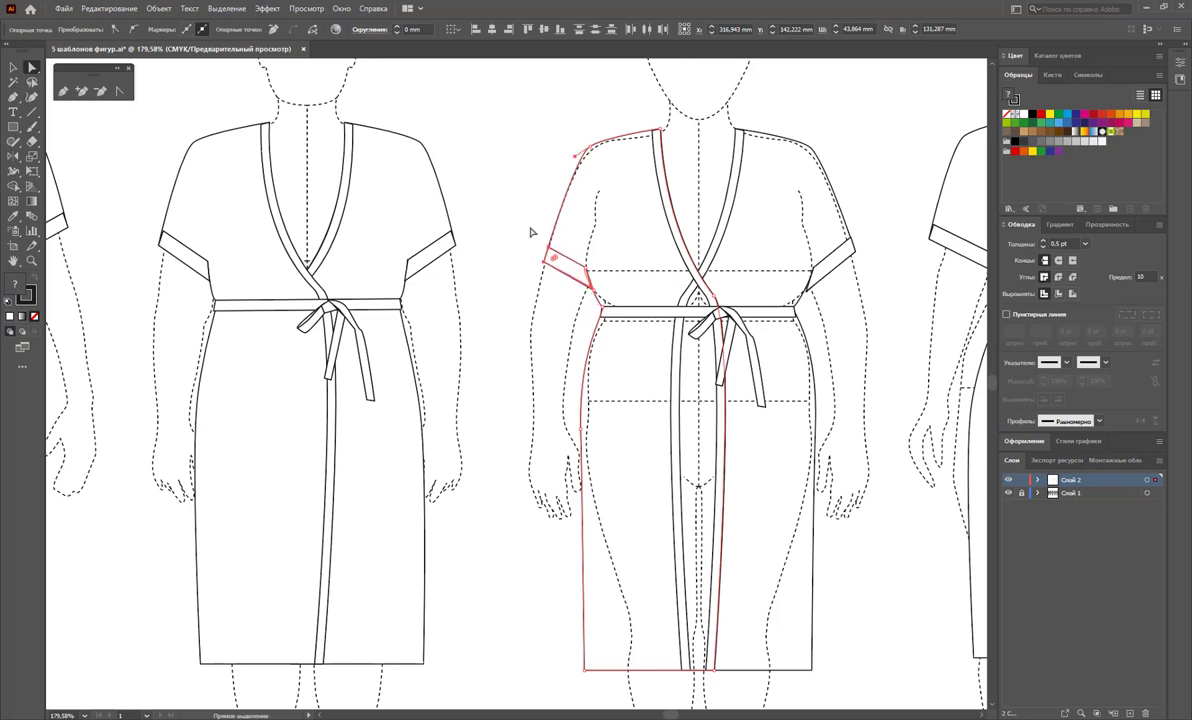
Nudge both sleeve cuff points with the arrow keys to lengthen the right robe's cuffs
key(Left)
key(Left)
key(Left)
key(Left)
click(845, 237)
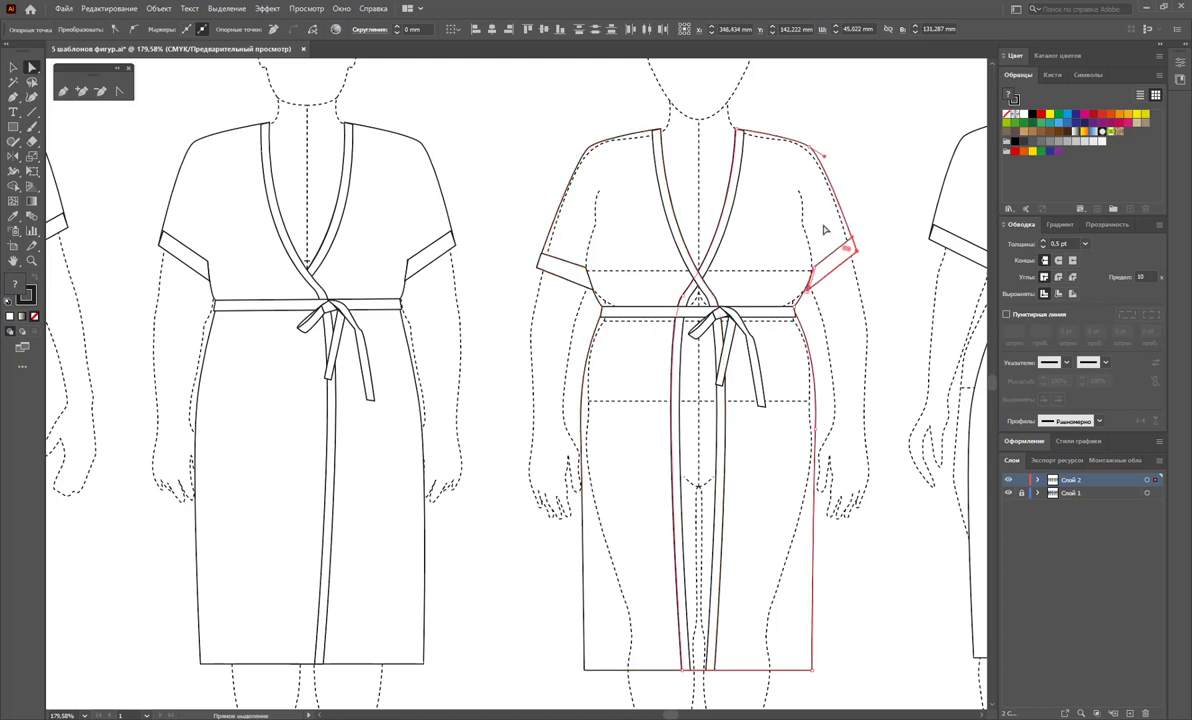
key(Down)
key(Down)
key(Down)
key(Down)
key(Down)
key(Down)
key(Down)
key(Down)
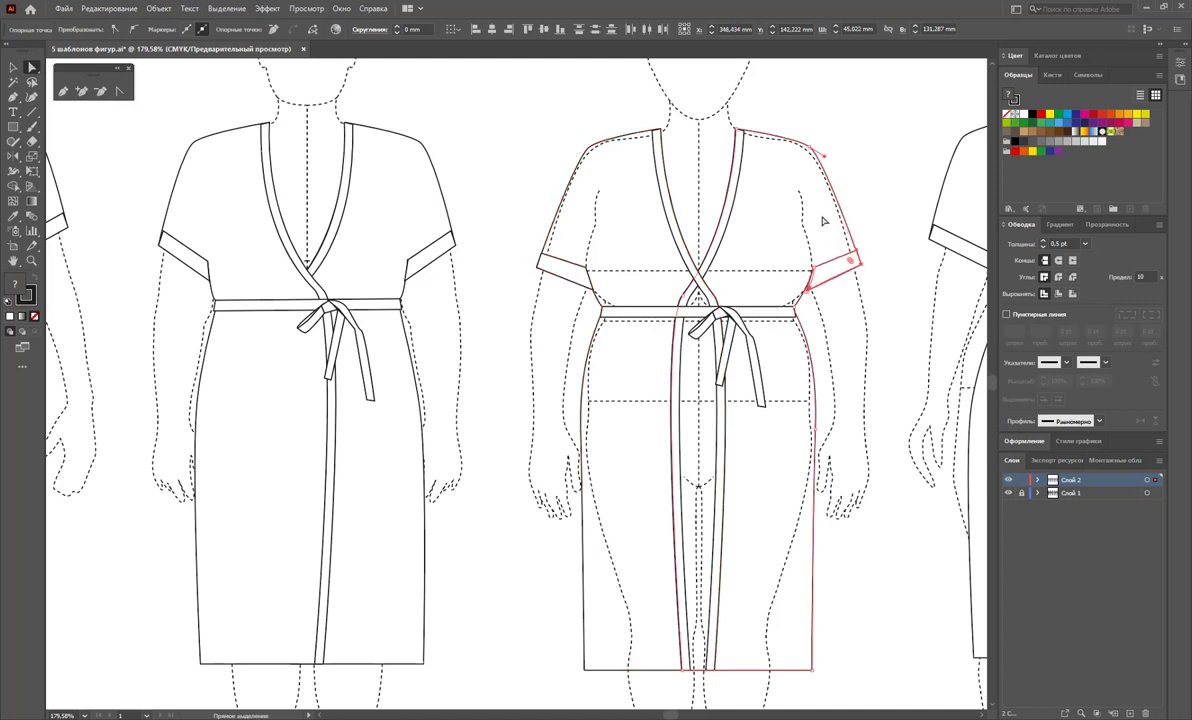
key(Right)
key(Right)
key(Right)
key(Right)
key(Right)
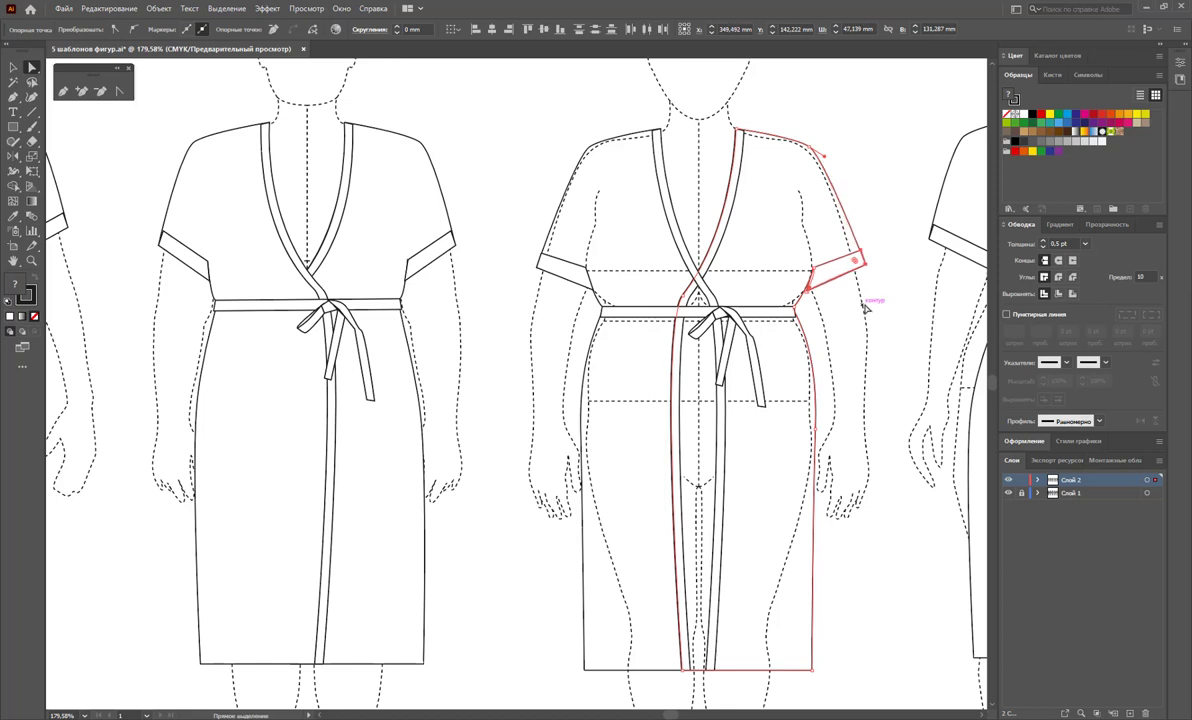
click(862, 345)
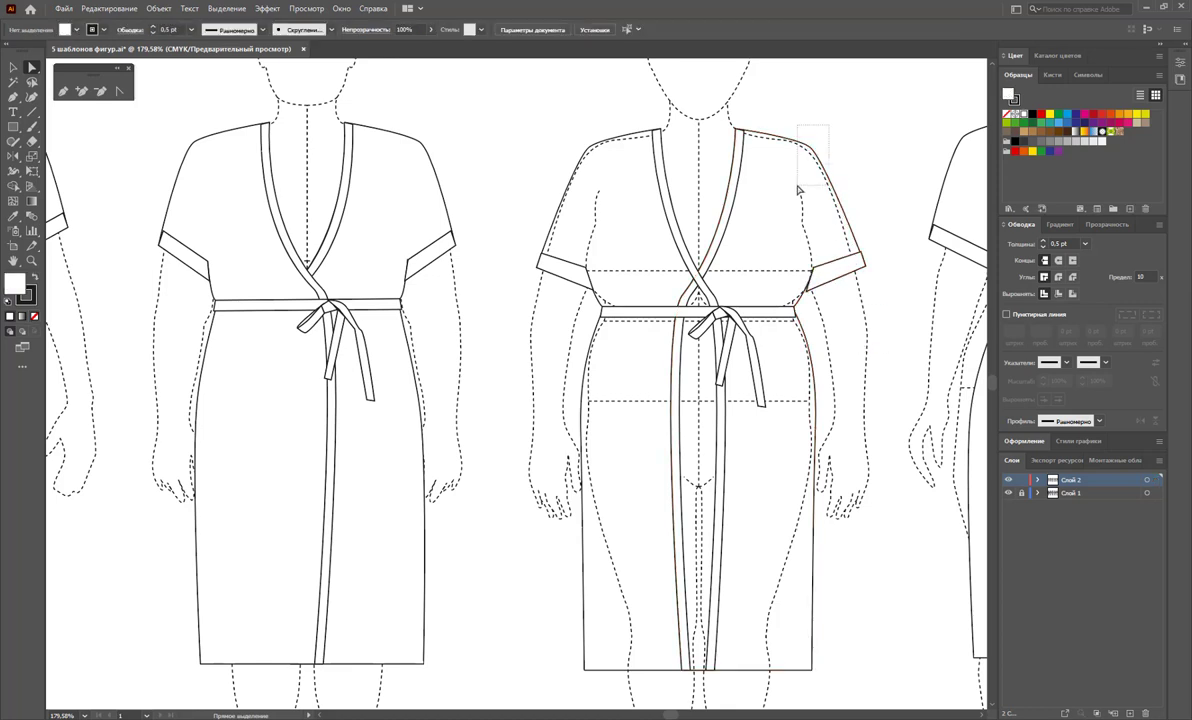
Fill all the right robe's paths with white so the dashed figure lines are hidden
click(798, 190)
shift+click(559, 146)
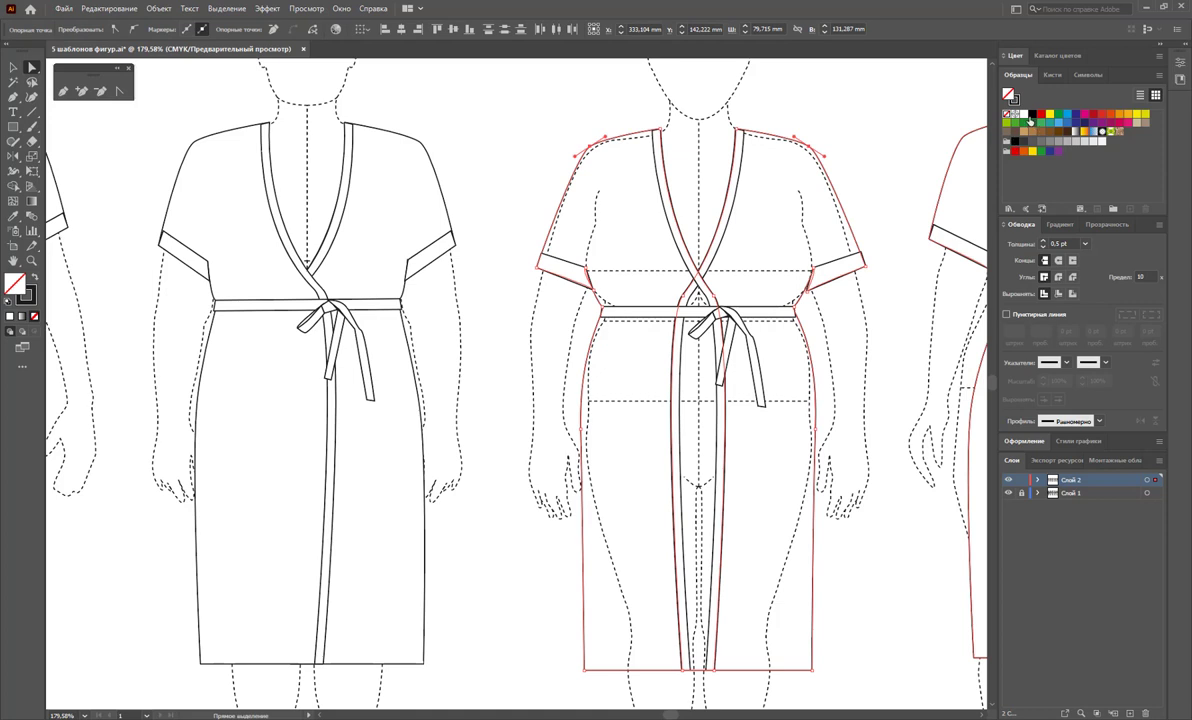
click(1024, 115)
click(877, 173)
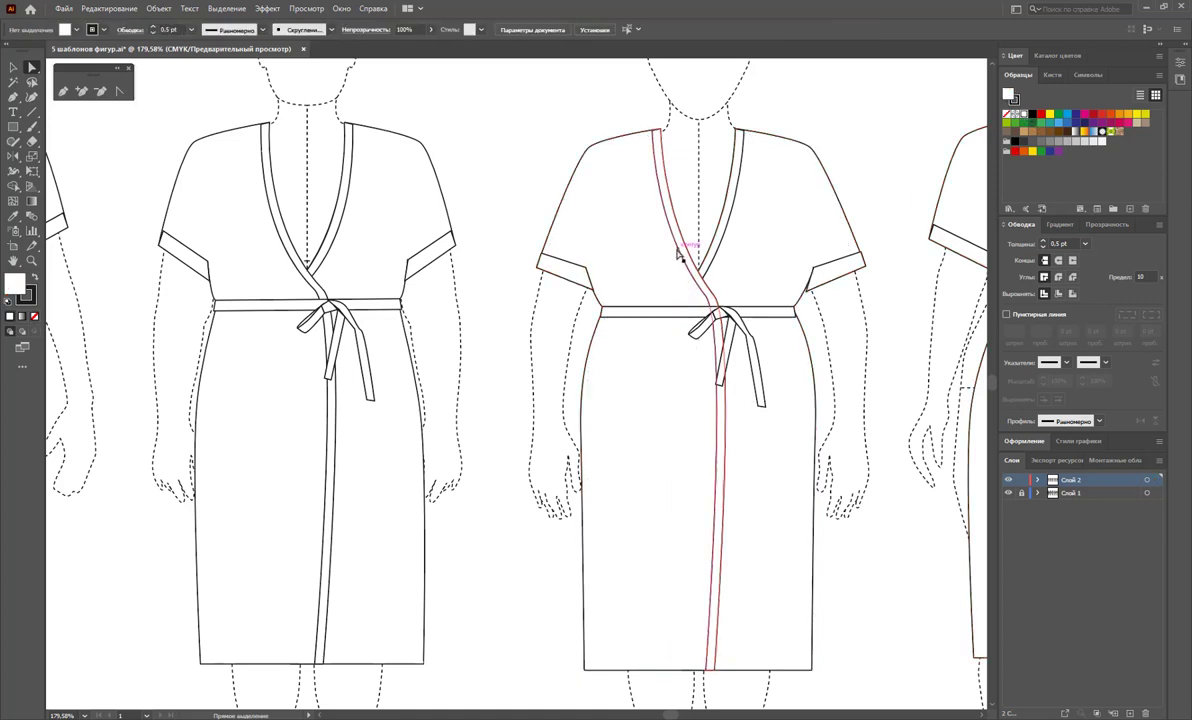
click(714, 300)
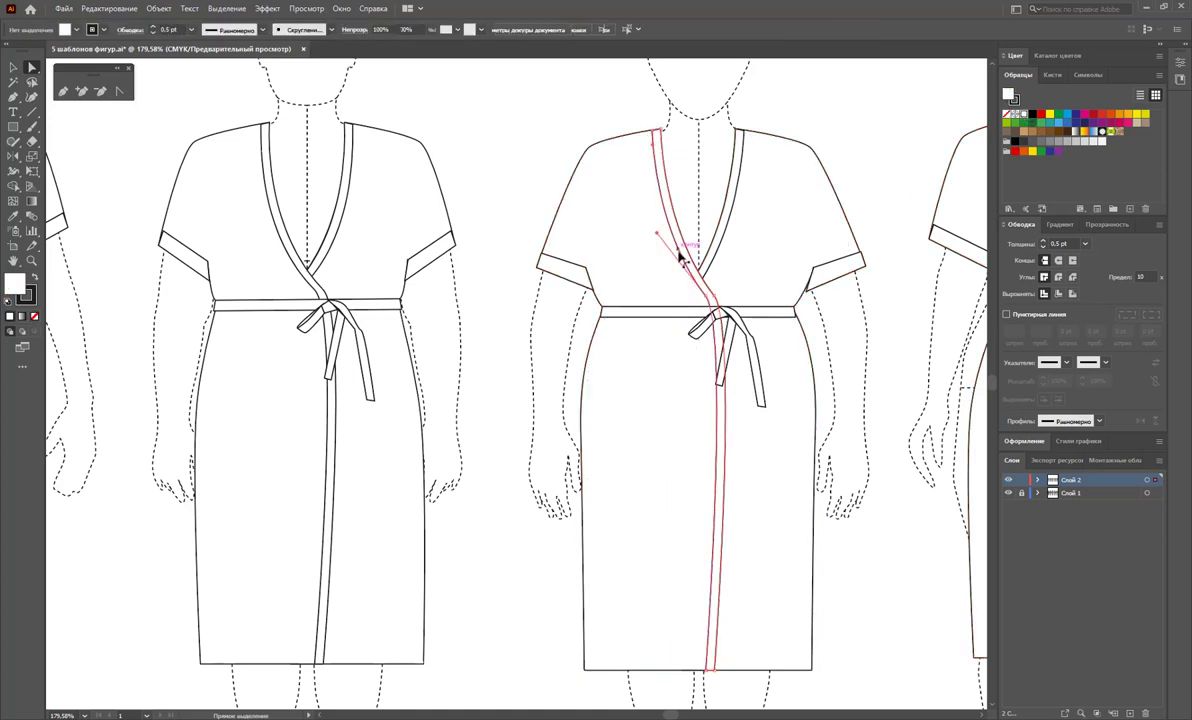
shift+click(724, 292)
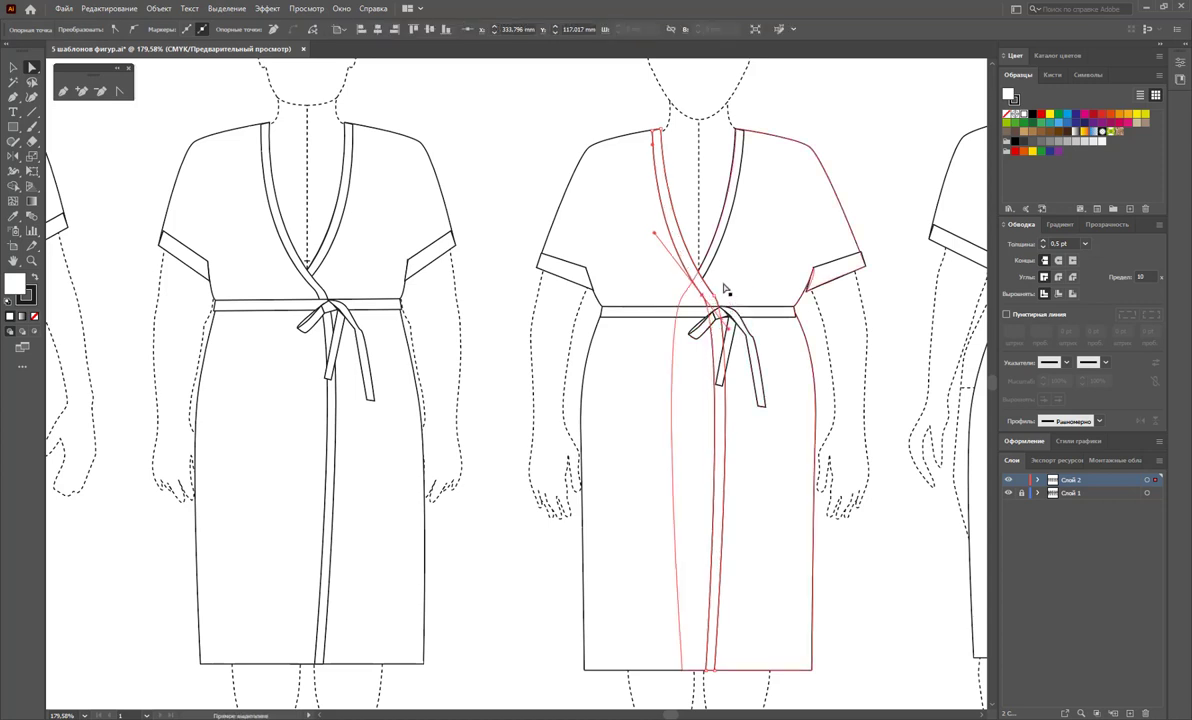
click(716, 283)
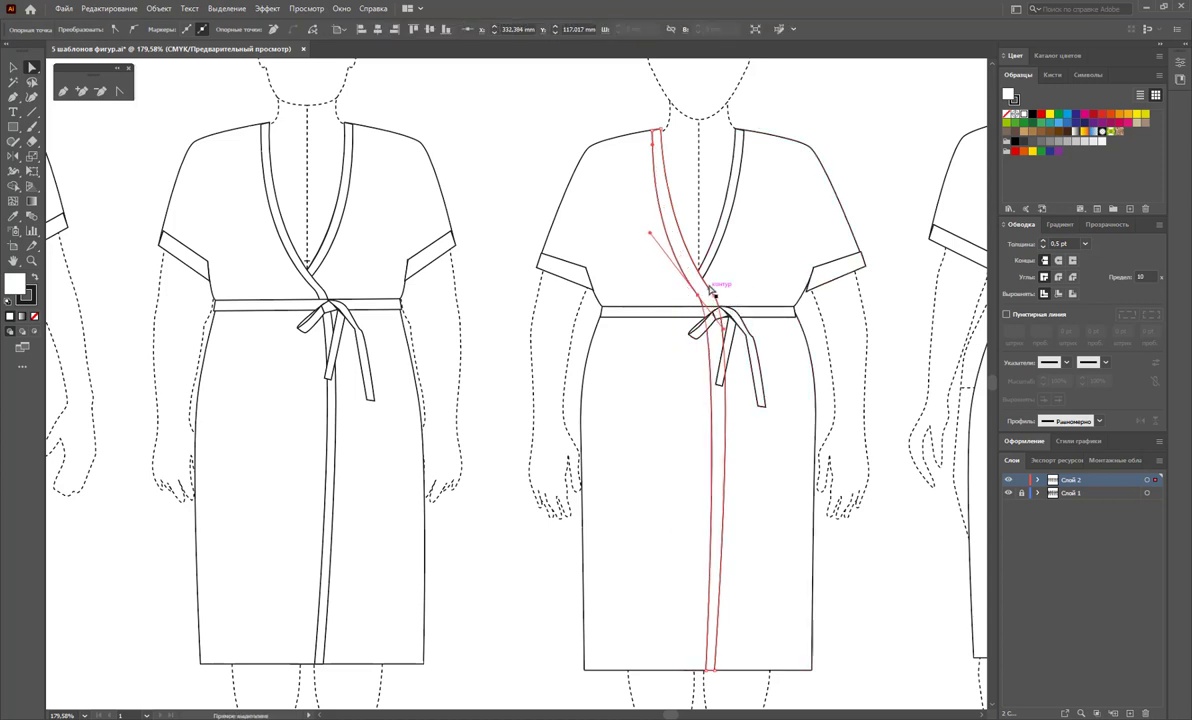
click(656, 134)
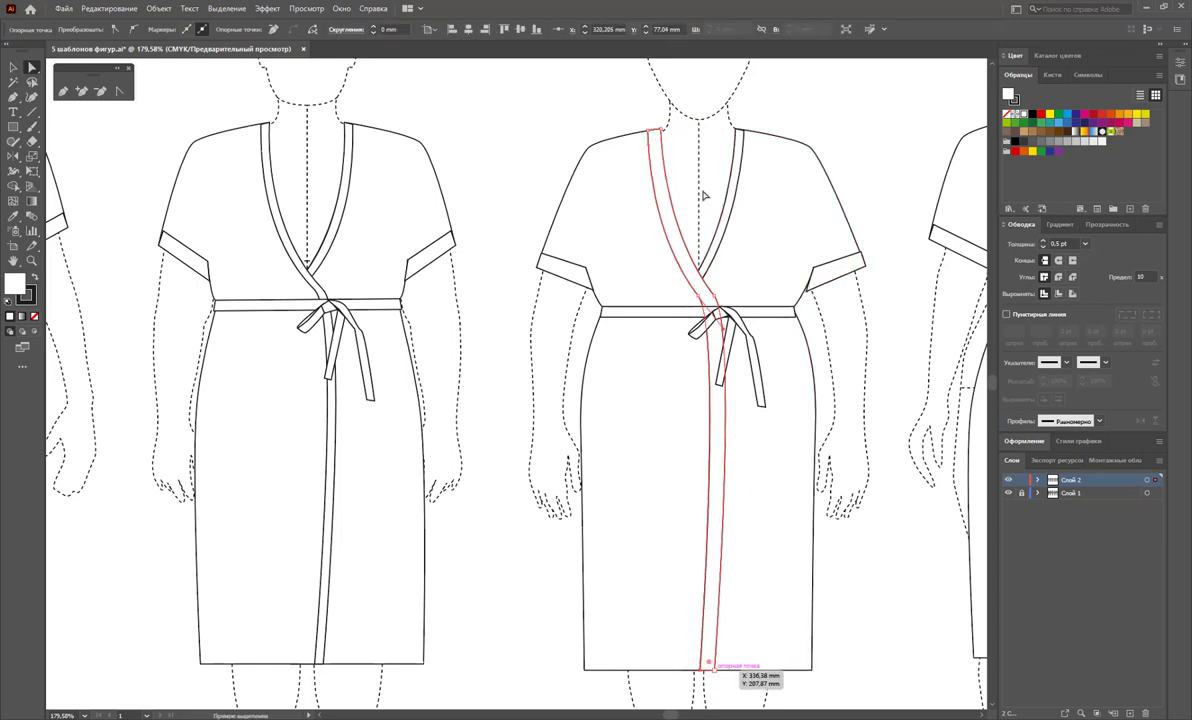
shift+click(729, 222)
click(702, 306)
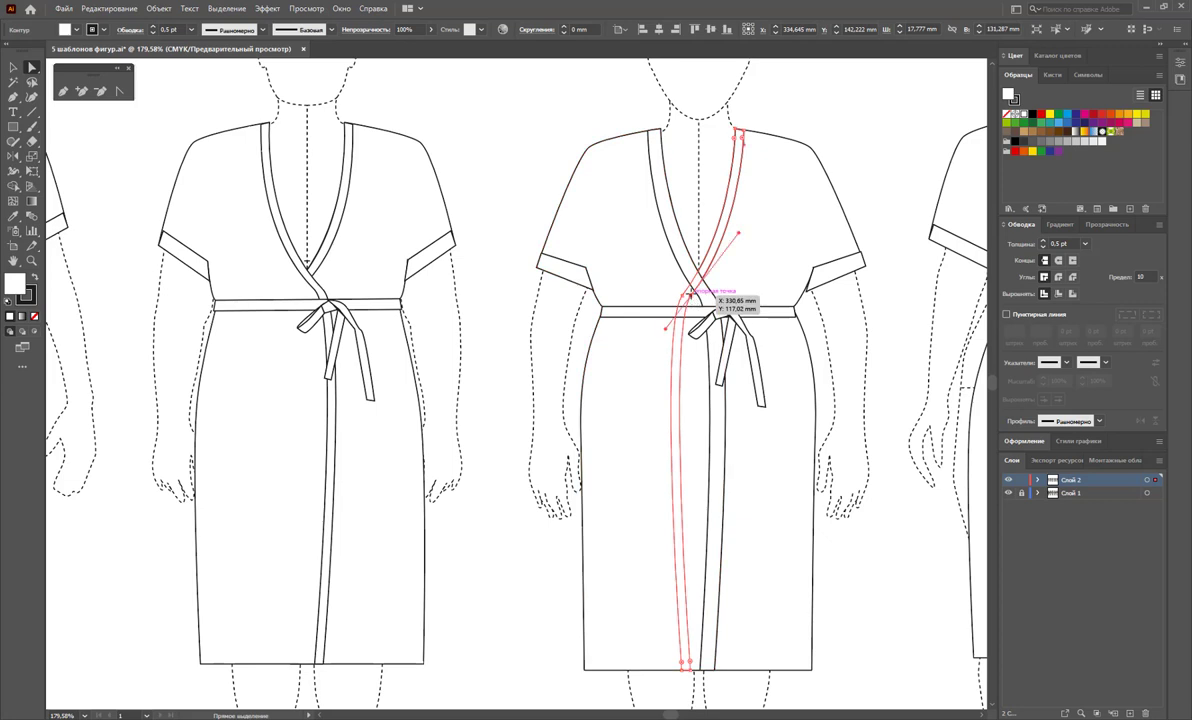
click(760, 134)
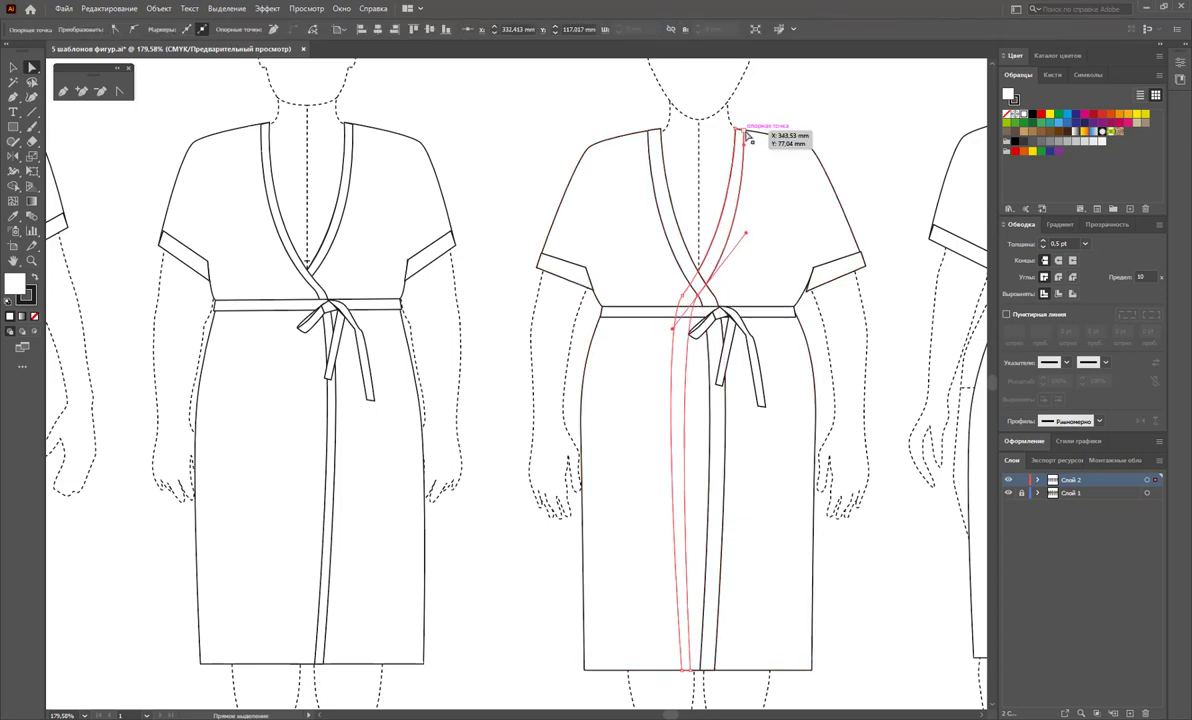
shift+click(757, 150)
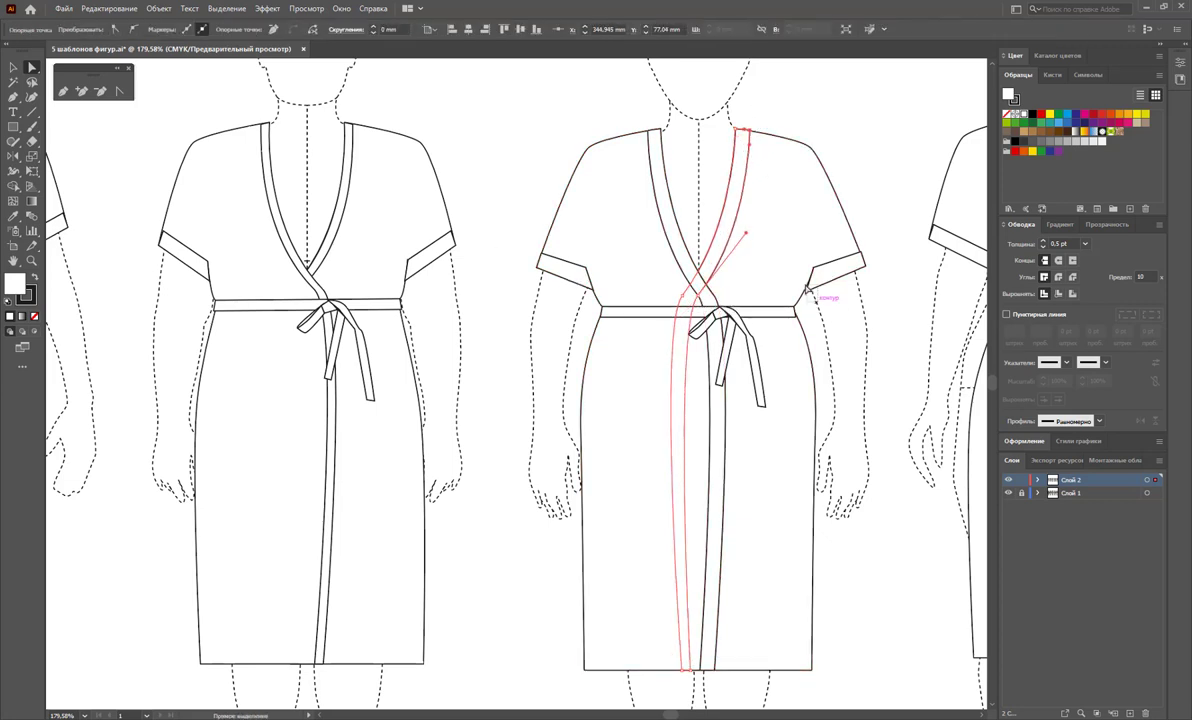
click(812, 291)
click(775, 300)
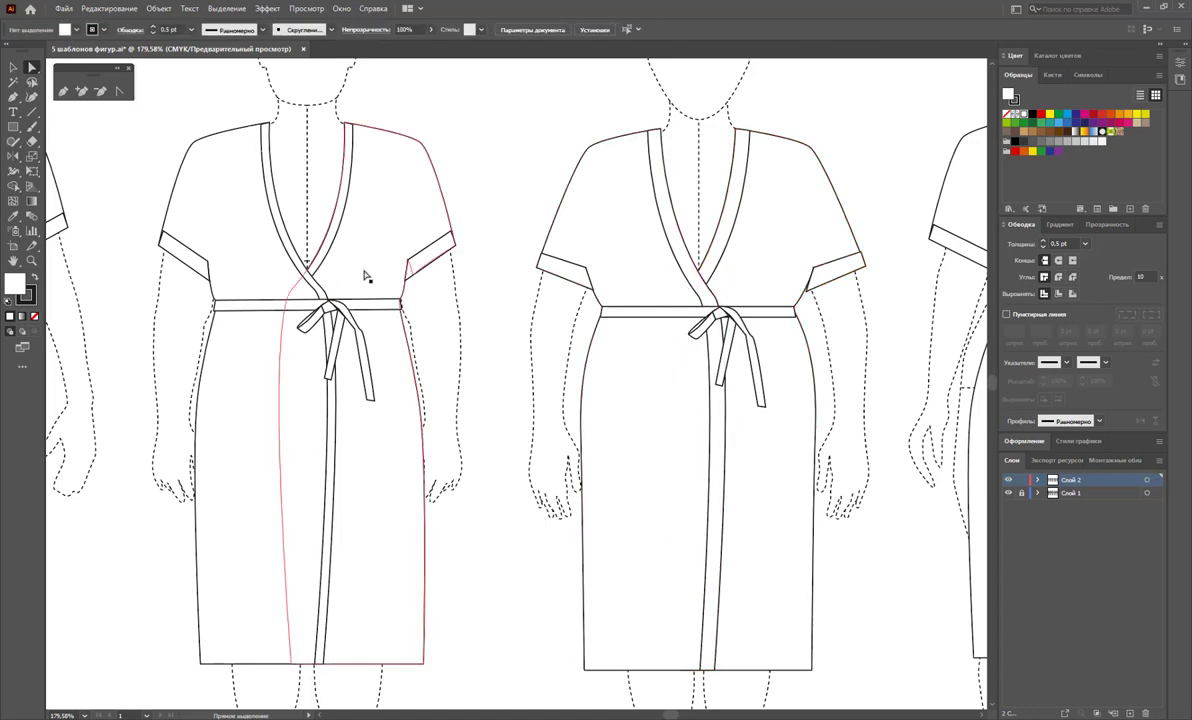
Reshape the left robe's lapel curve so it crosses at the waist and extends down to the hem
click(309, 306)
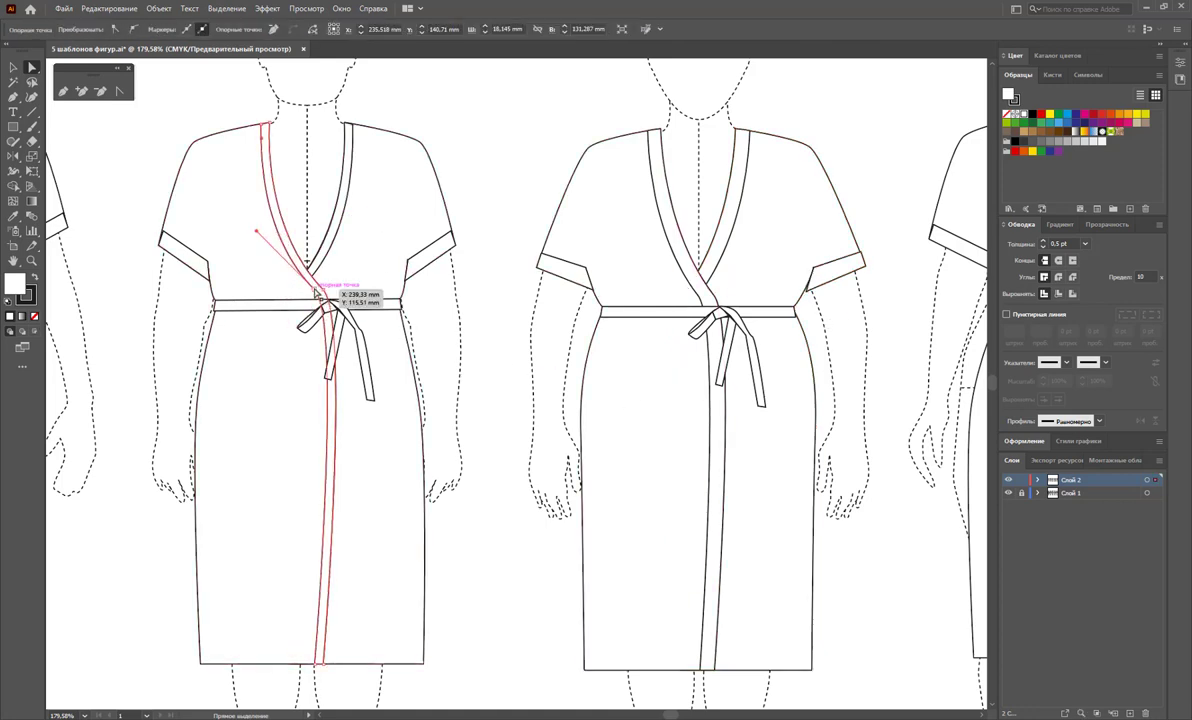
mouse_move(346, 266)
mouse_down()
mouse_move(336, 250)
mouse_move(308, 281)
mouse_up()
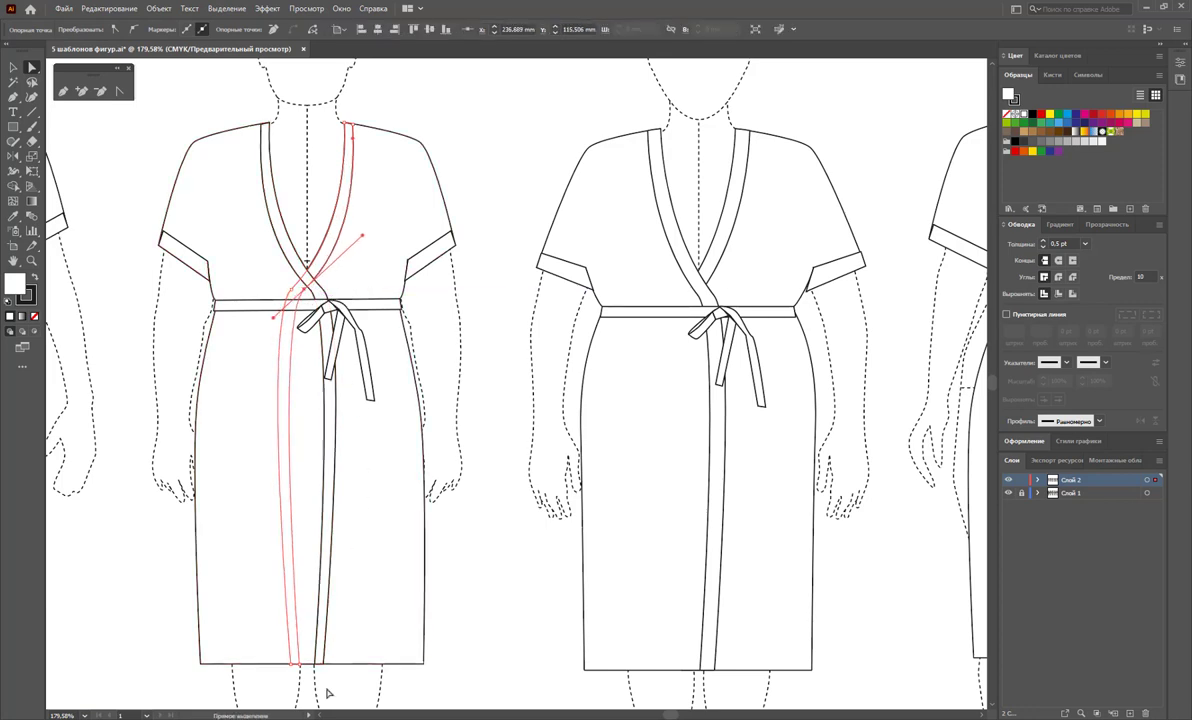
mouse_move(311, 634)
mouse_down()
mouse_move(318, 668)
mouse_move(293, 657)
mouse_up()
click(300, 446)
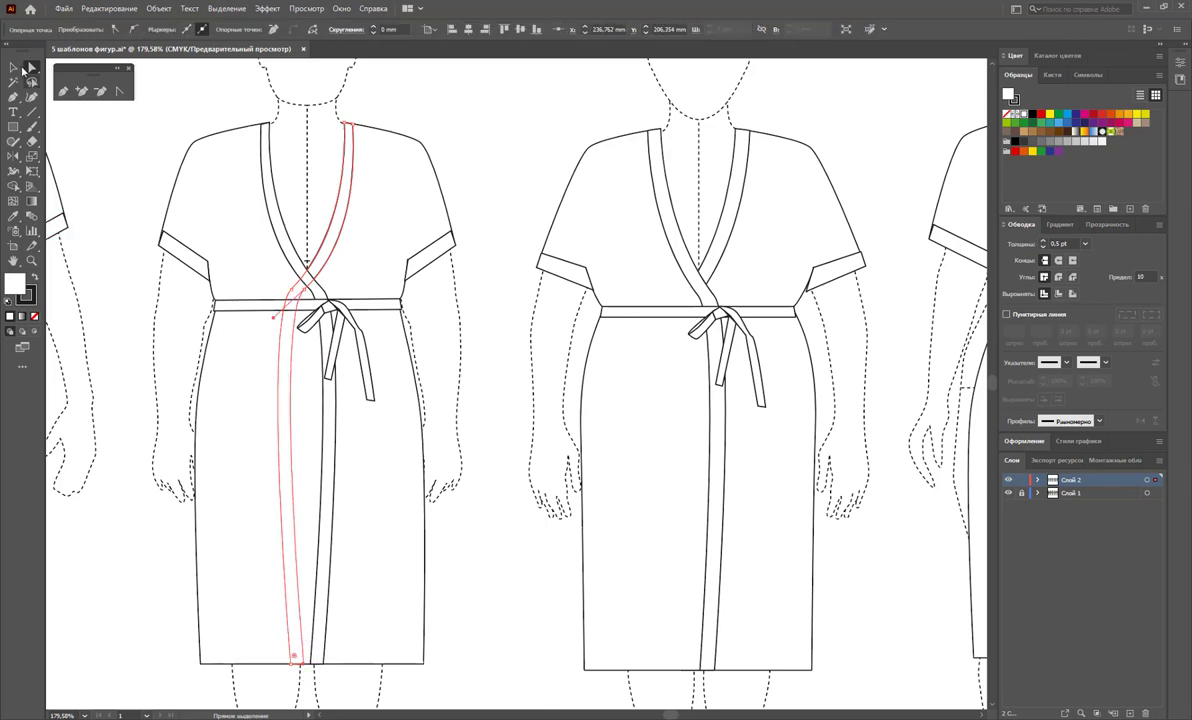
key(v)
click(493, 514)
Zoom out to the whole page, then zoom in on the robes at the page's right end
key(z)
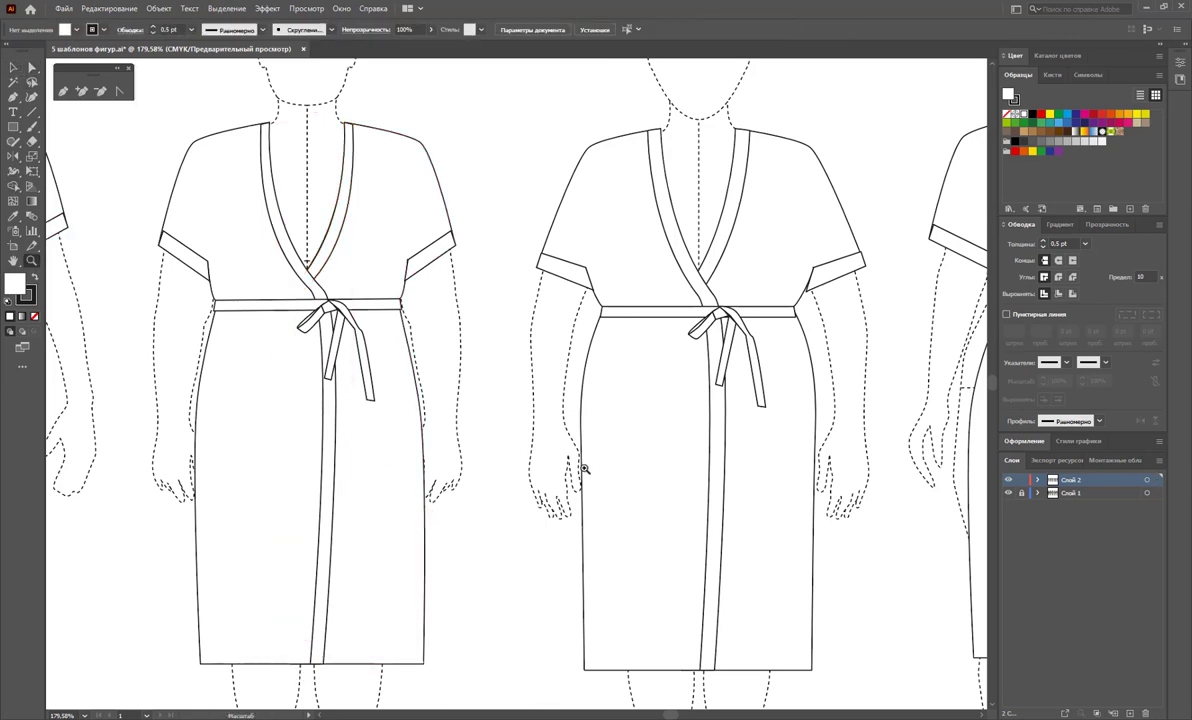
alt+click(500, 365)
alt+click(532, 407)
alt+click(453, 383)
alt+click(453, 383)
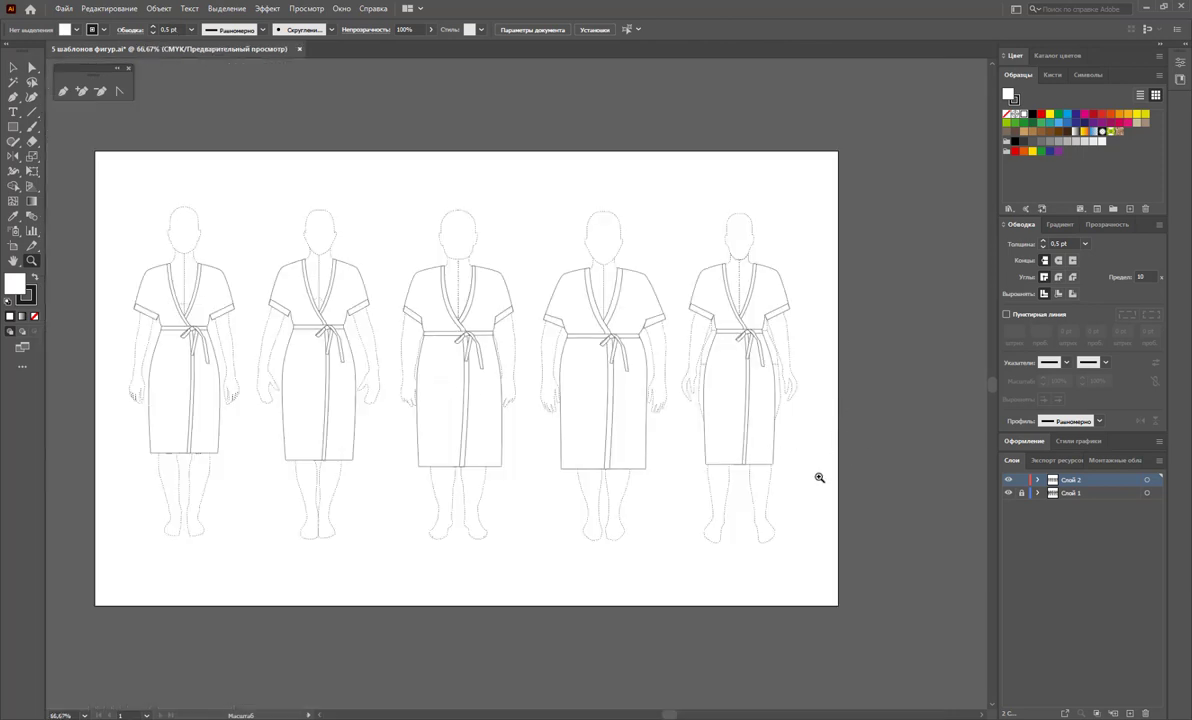
mouse_move(841, 466)
mouse_down()
mouse_move(928, 444)
mouse_move(948, 416)
mouse_up()
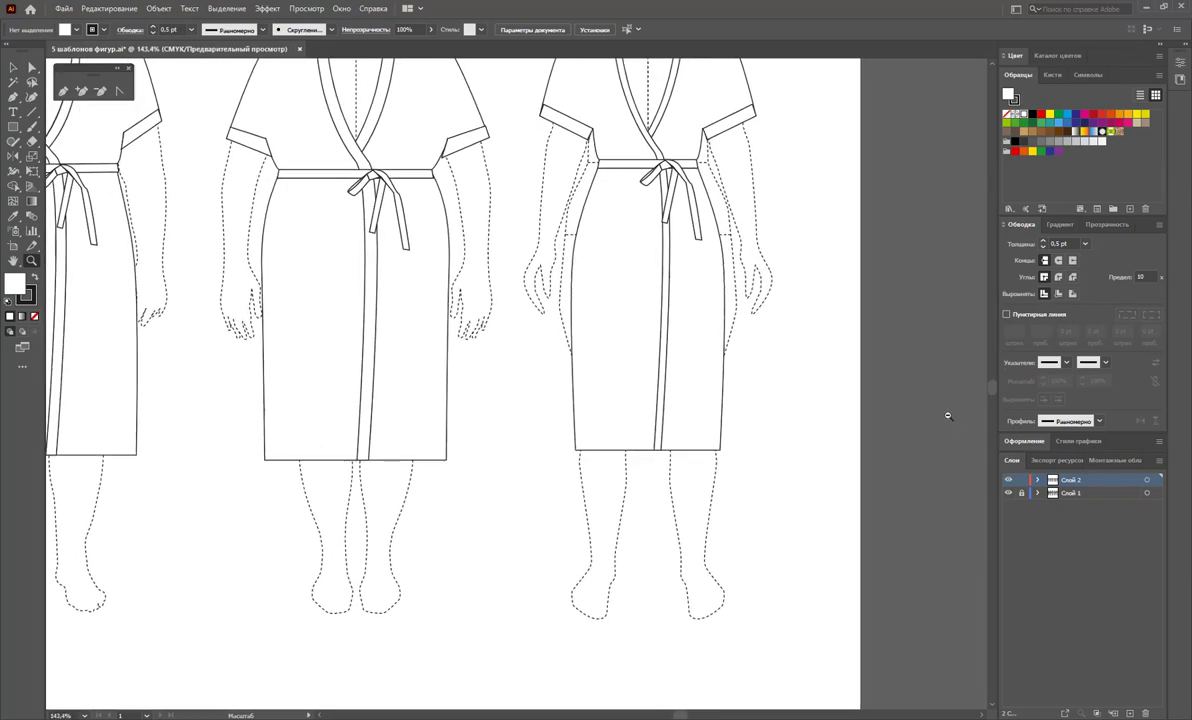
scroll(948, 416, up, 3)
scroll(872, 365, up, 2)
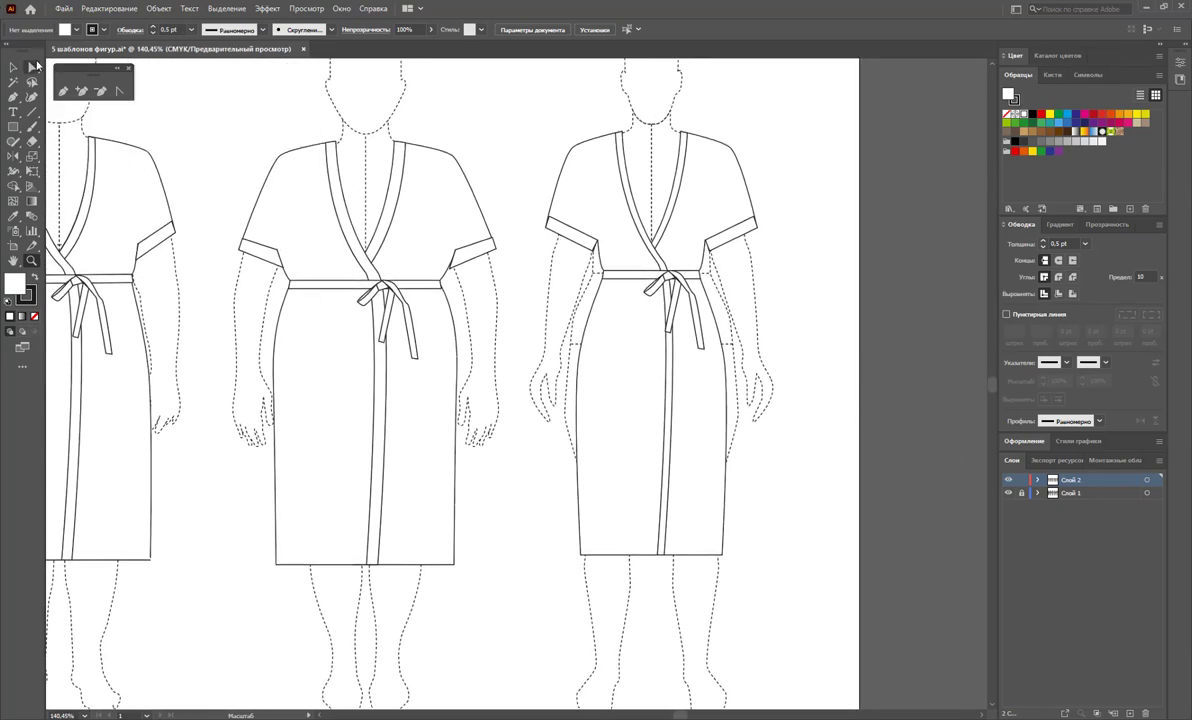
click(32, 67)
click(742, 213)
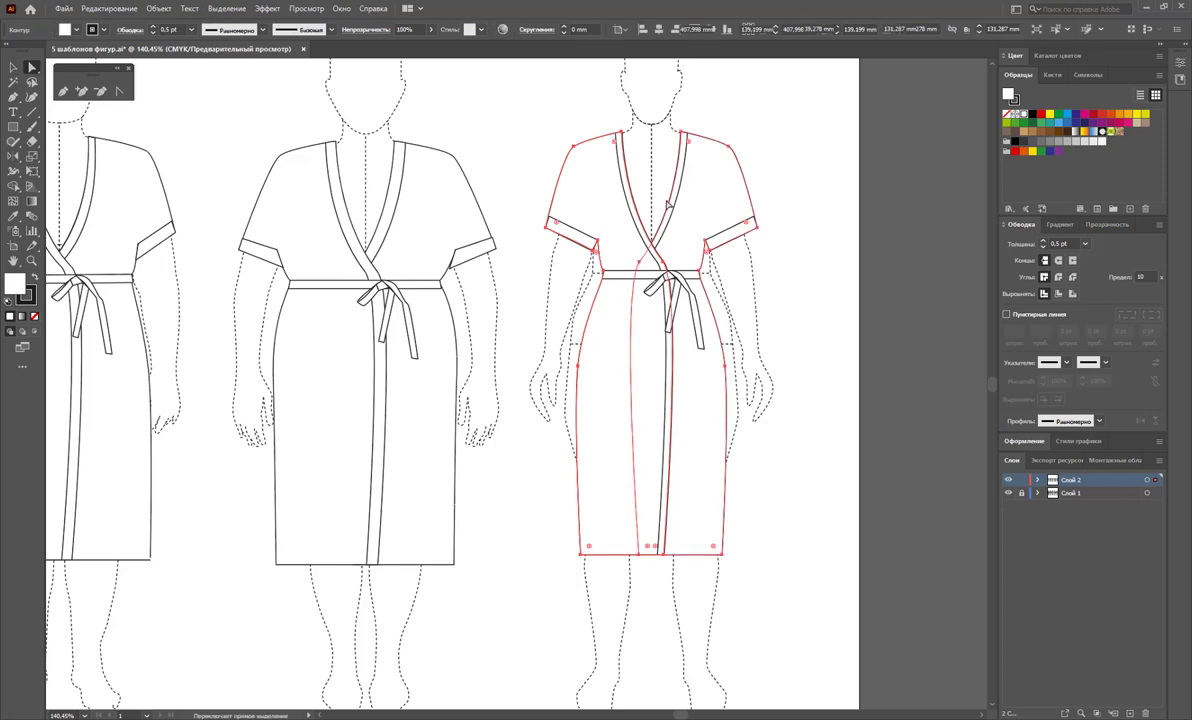
Set the last robe's fill to None so the dashed figure shows through
shift+click(73, 331)
click(33, 316)
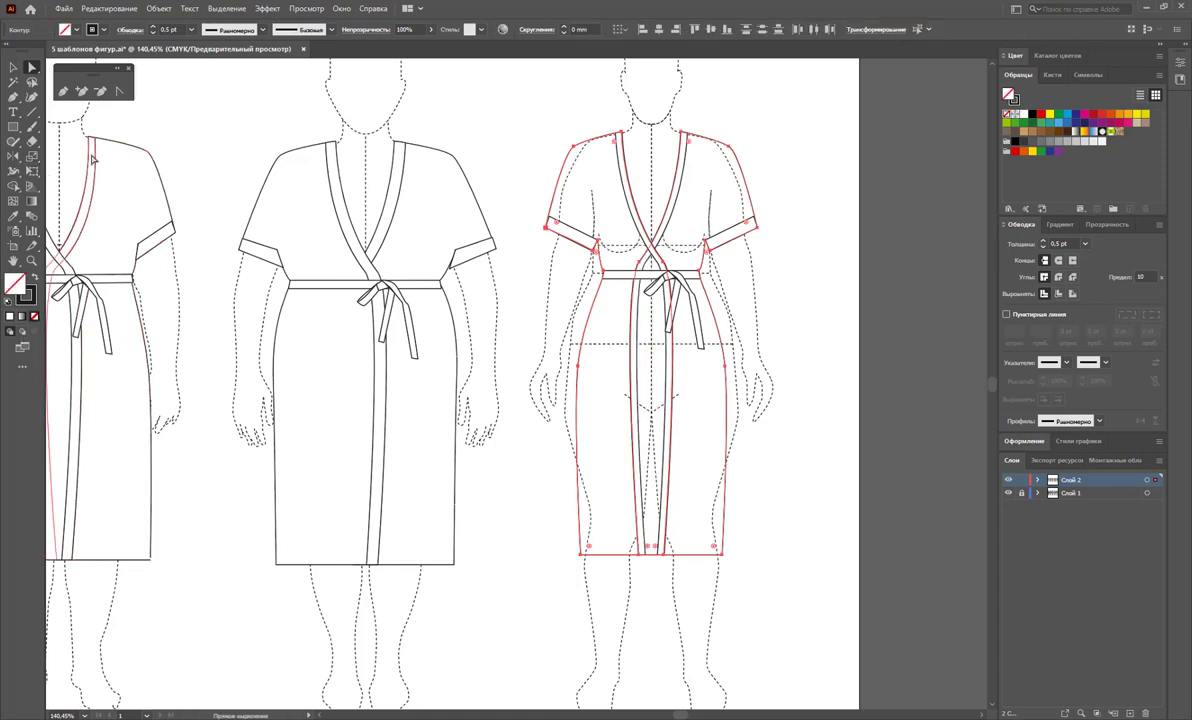
click(11, 67)
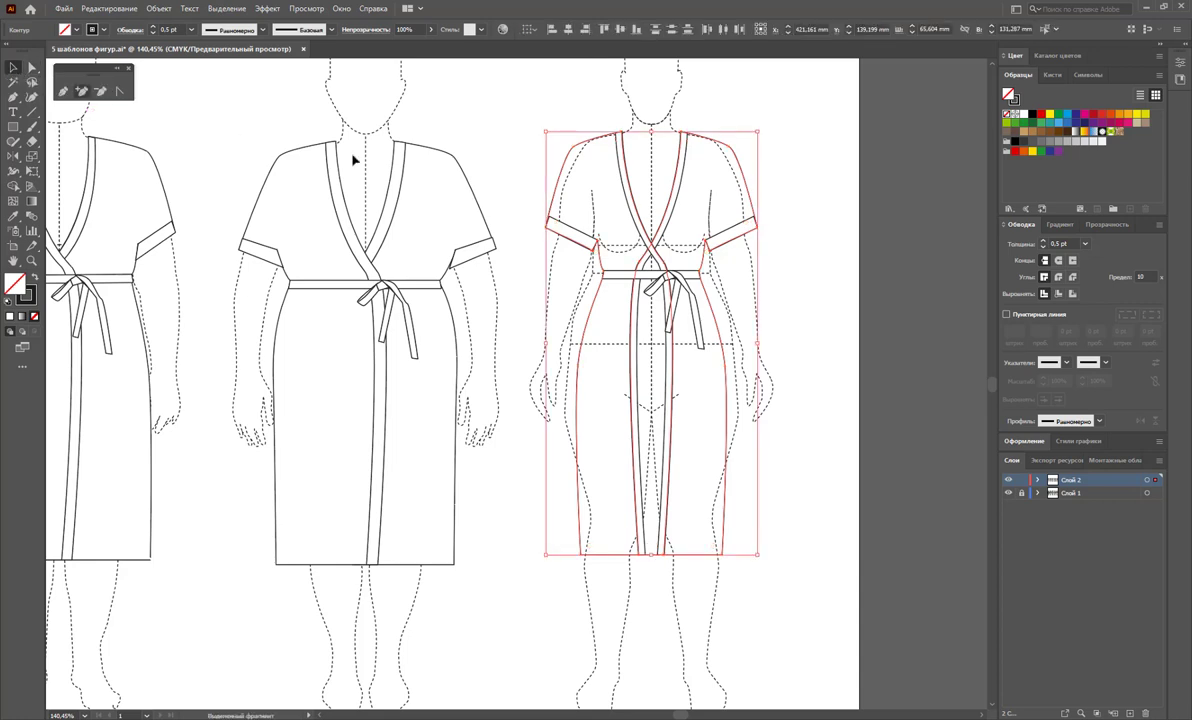
click(787, 336)
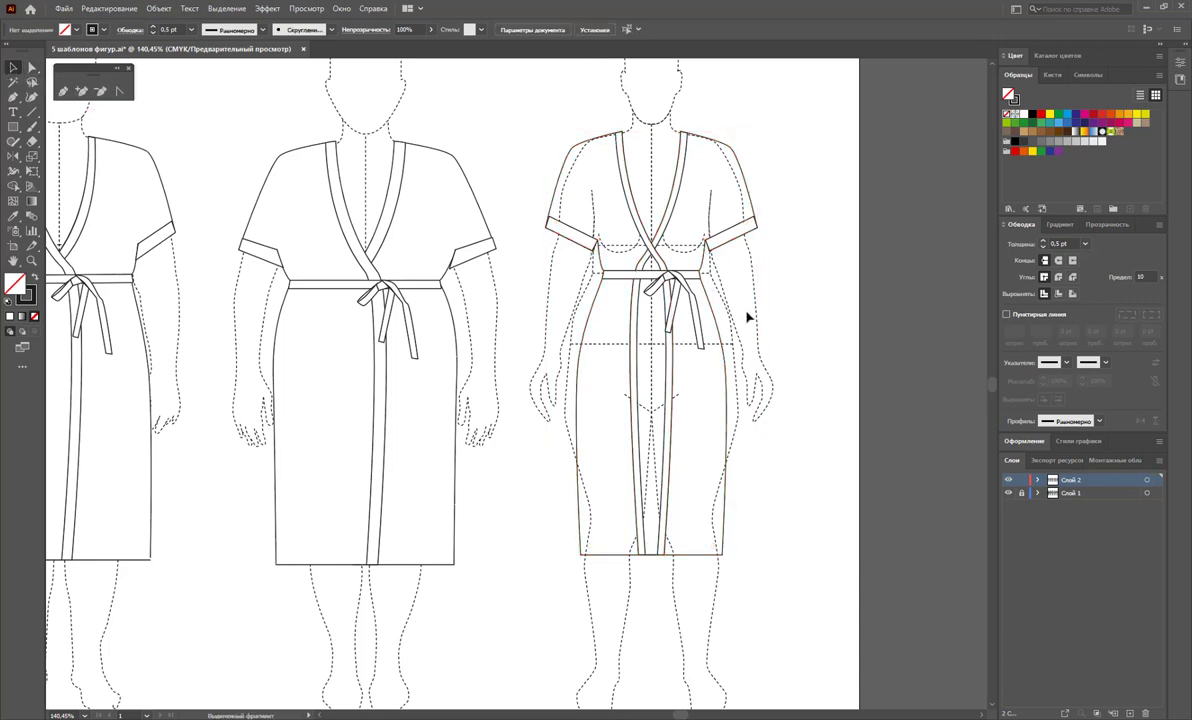
Move the left and right front panels' shoulder anchors onto the template's shoulders
click(31, 67)
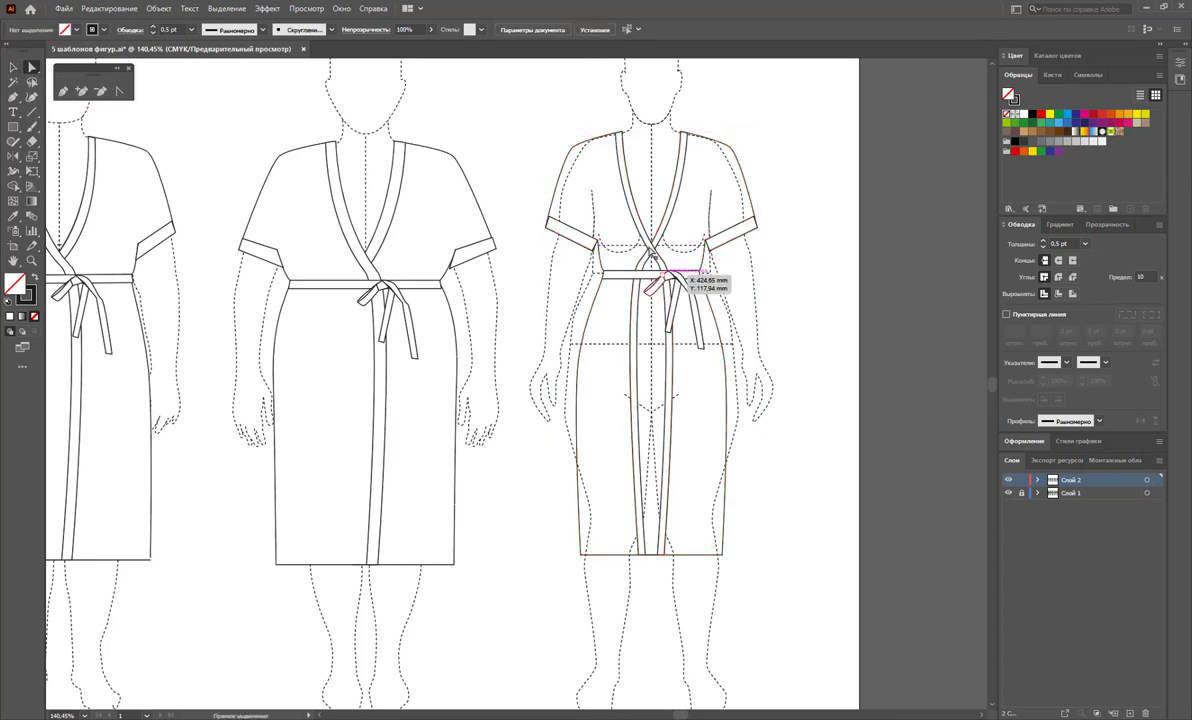
click(563, 151)
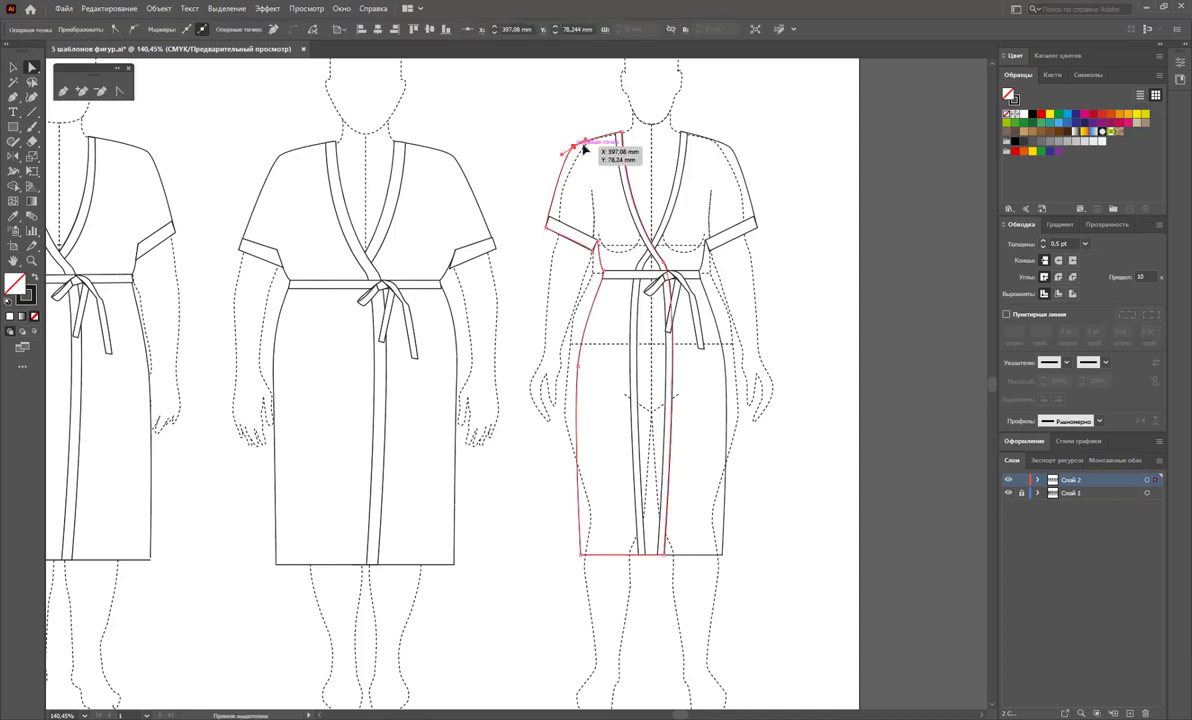
drag(585, 149, 587, 146)
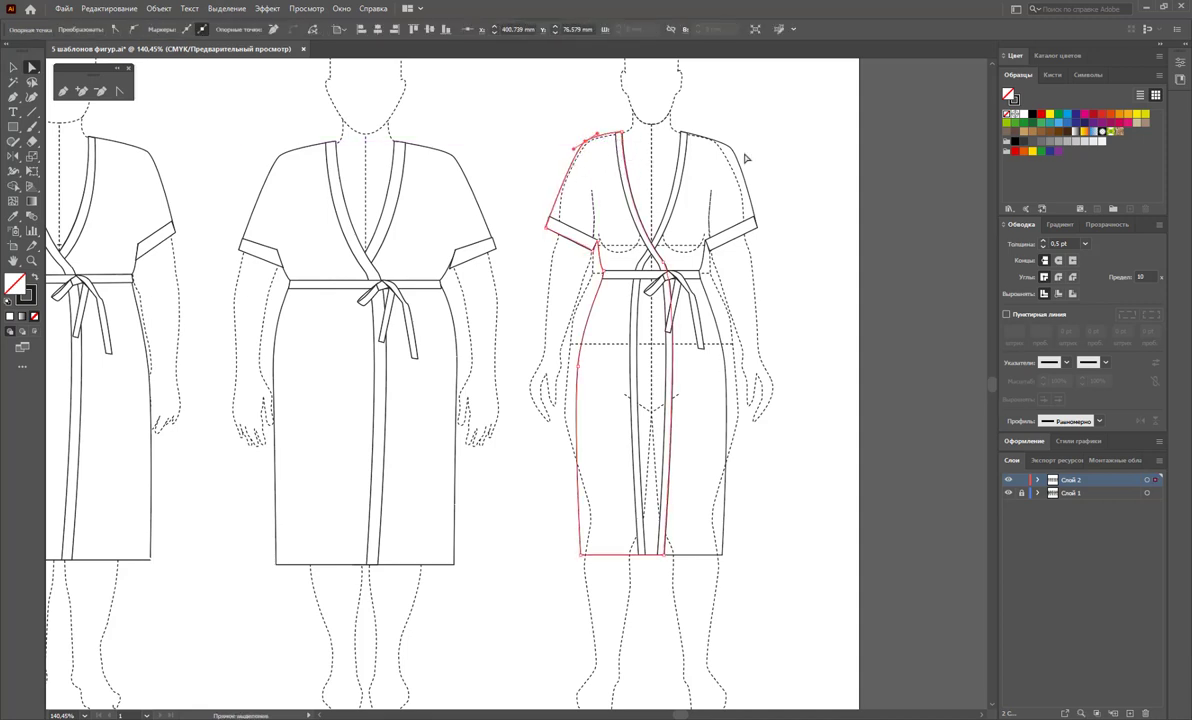
click(731, 147)
drag(731, 147, 719, 145)
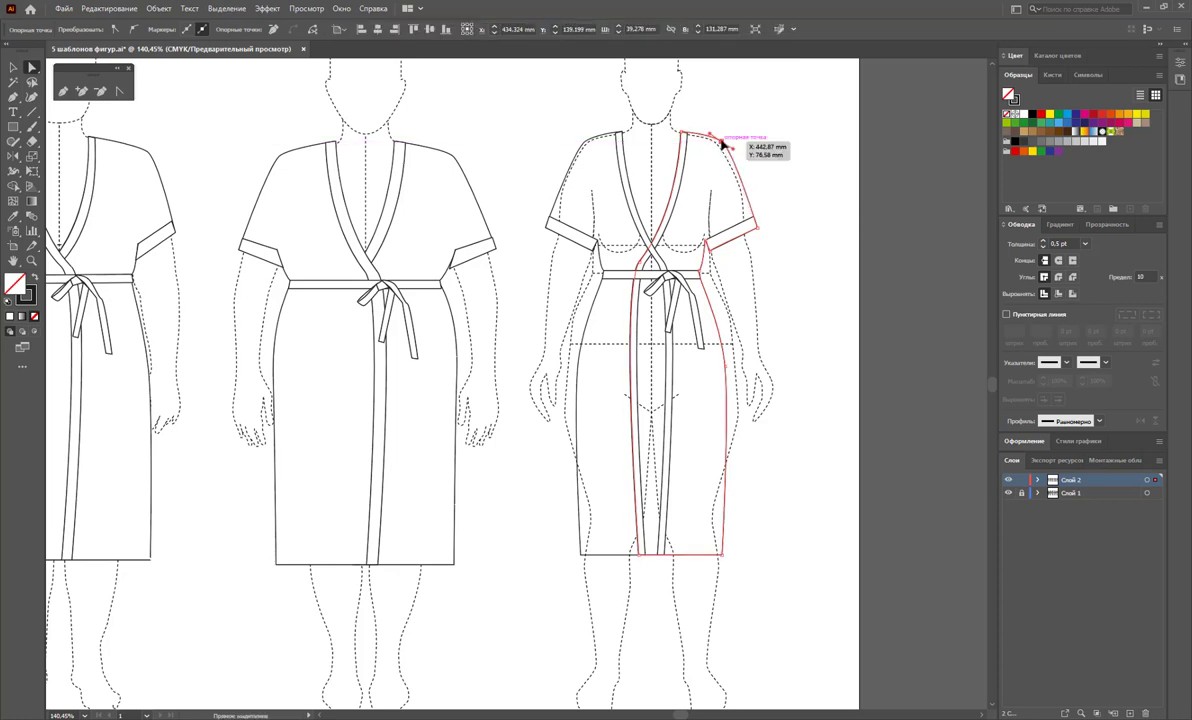
drag(728, 290, 697, 233)
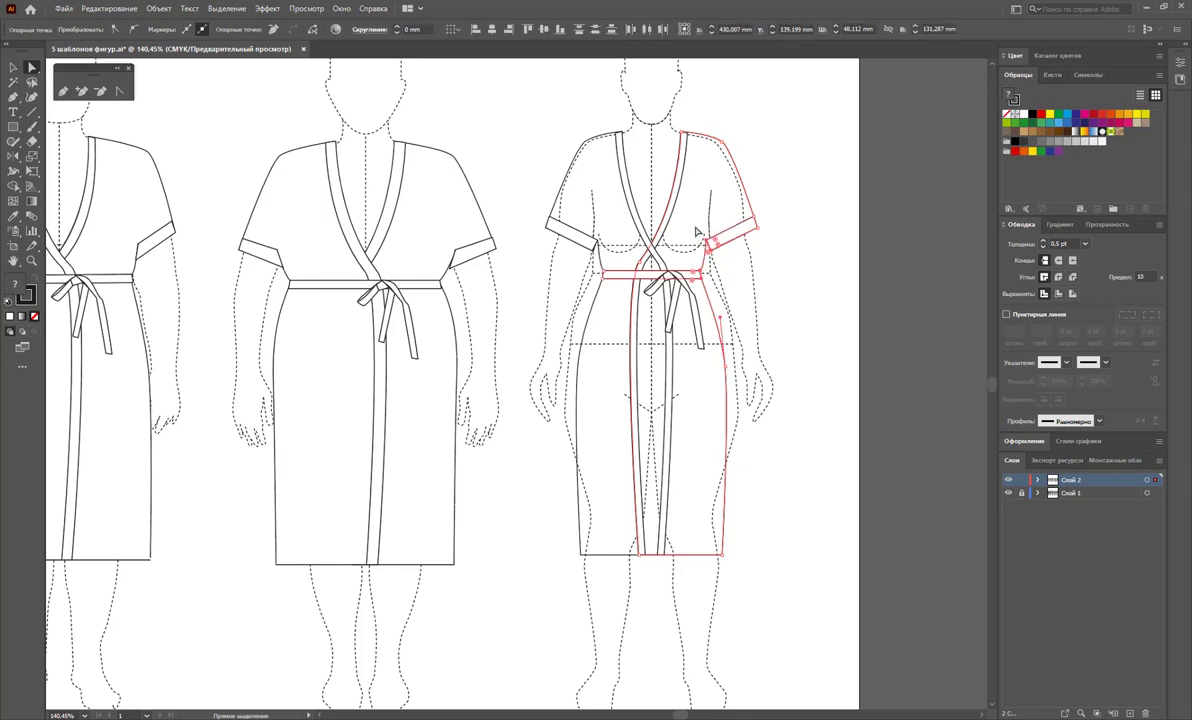
Inspect the robe's front panel, belt and outer outline paths
click(726, 302)
click(717, 270)
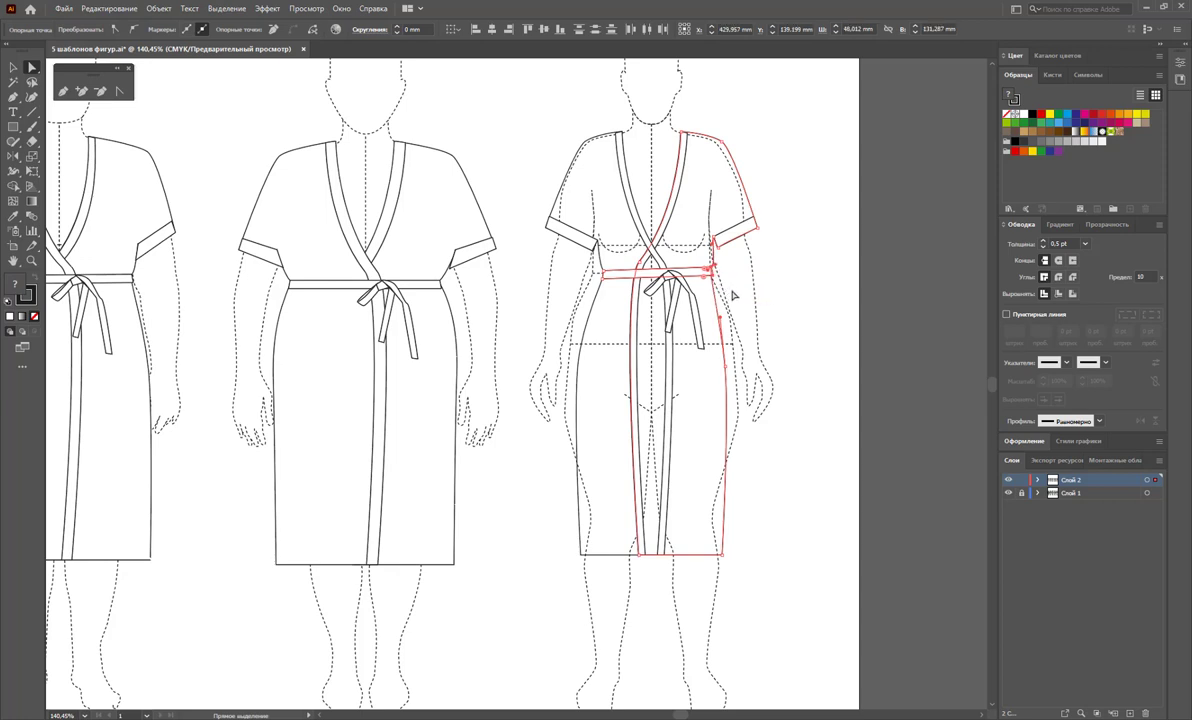
click(671, 286)
click(600, 262)
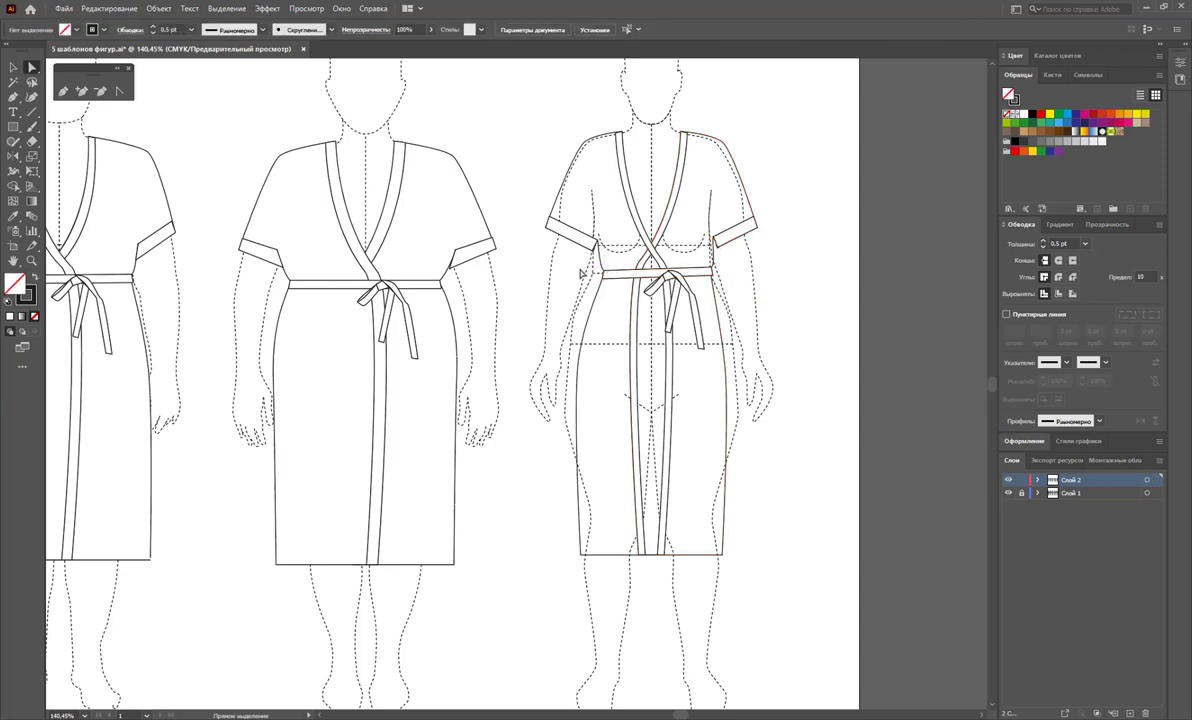
click(601, 236)
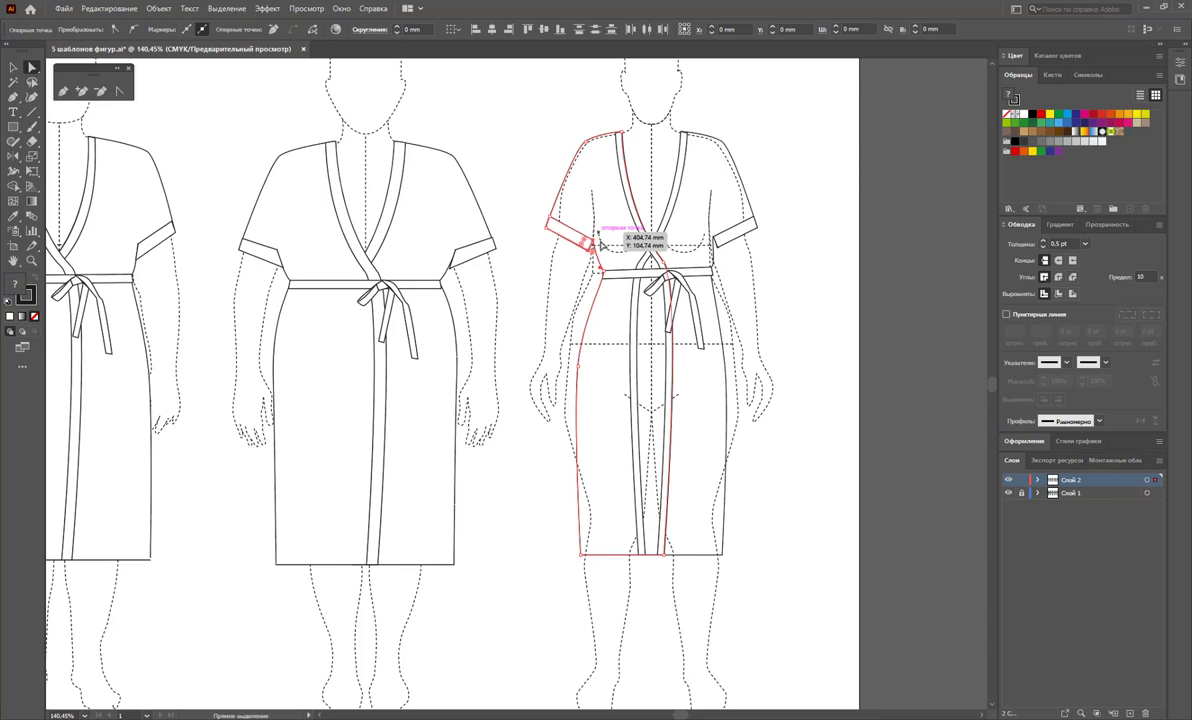
click(567, 285)
click(600, 268)
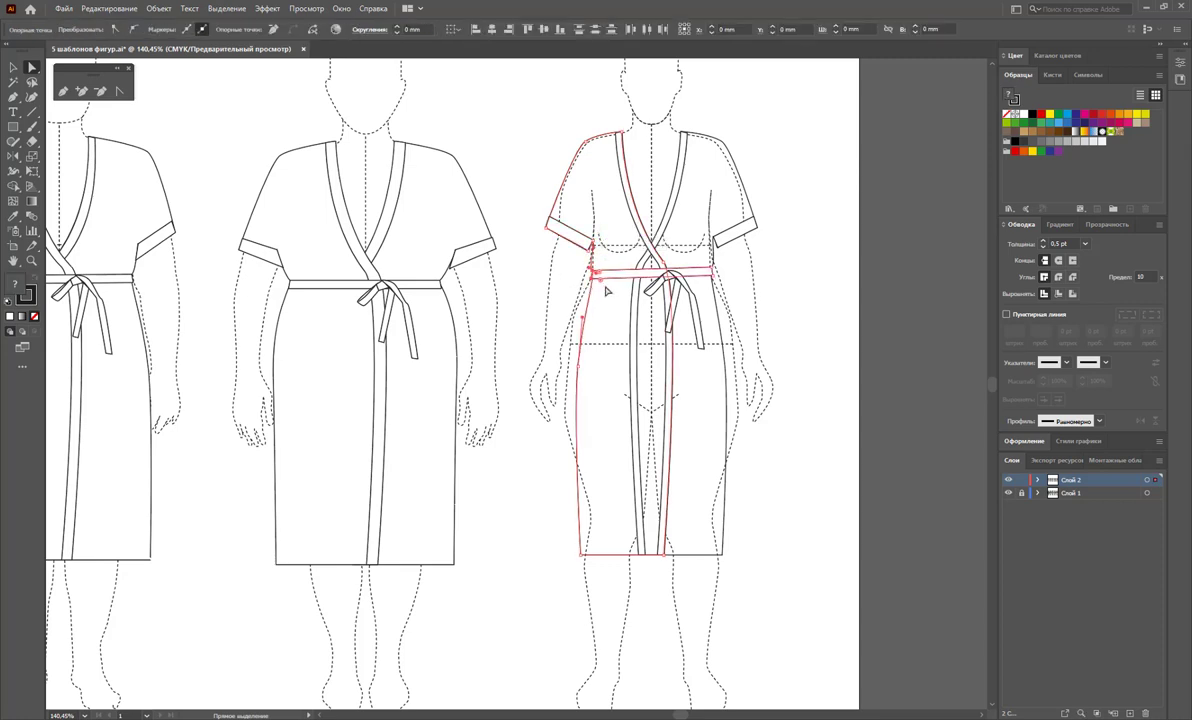
Curve the robe's right side seam outward over the hip
click(736, 340)
click(728, 347)
drag(733, 354, 735, 318)
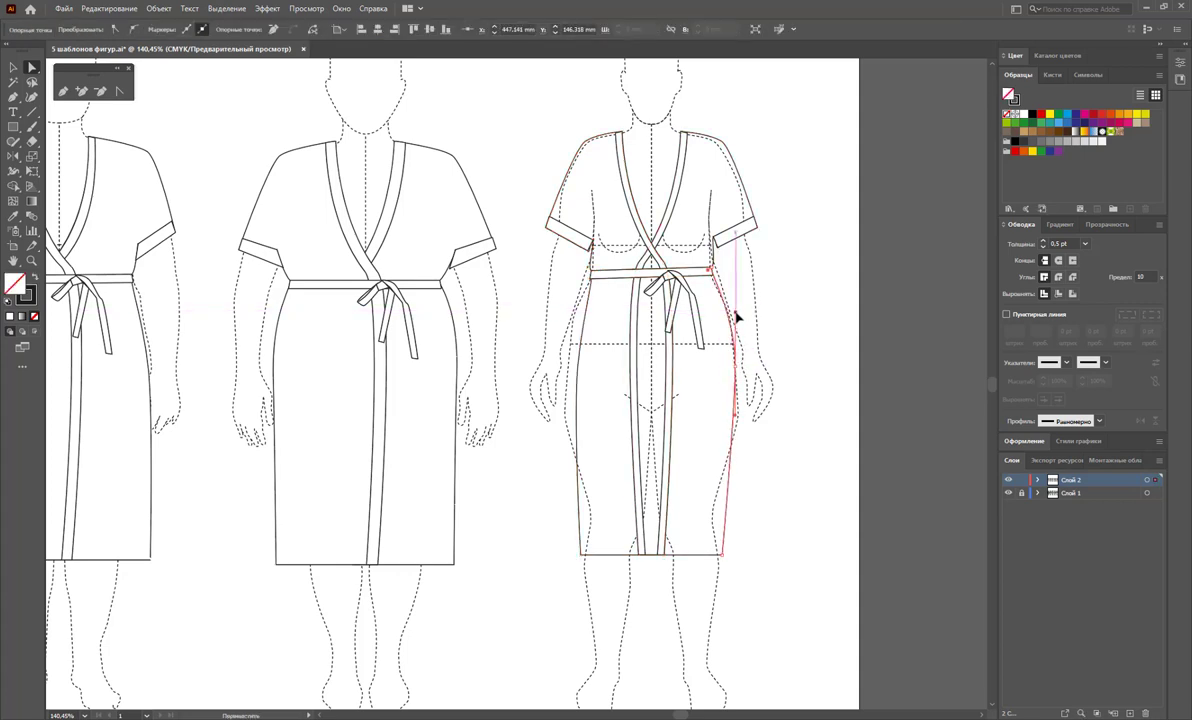
drag(734, 367, 740, 366)
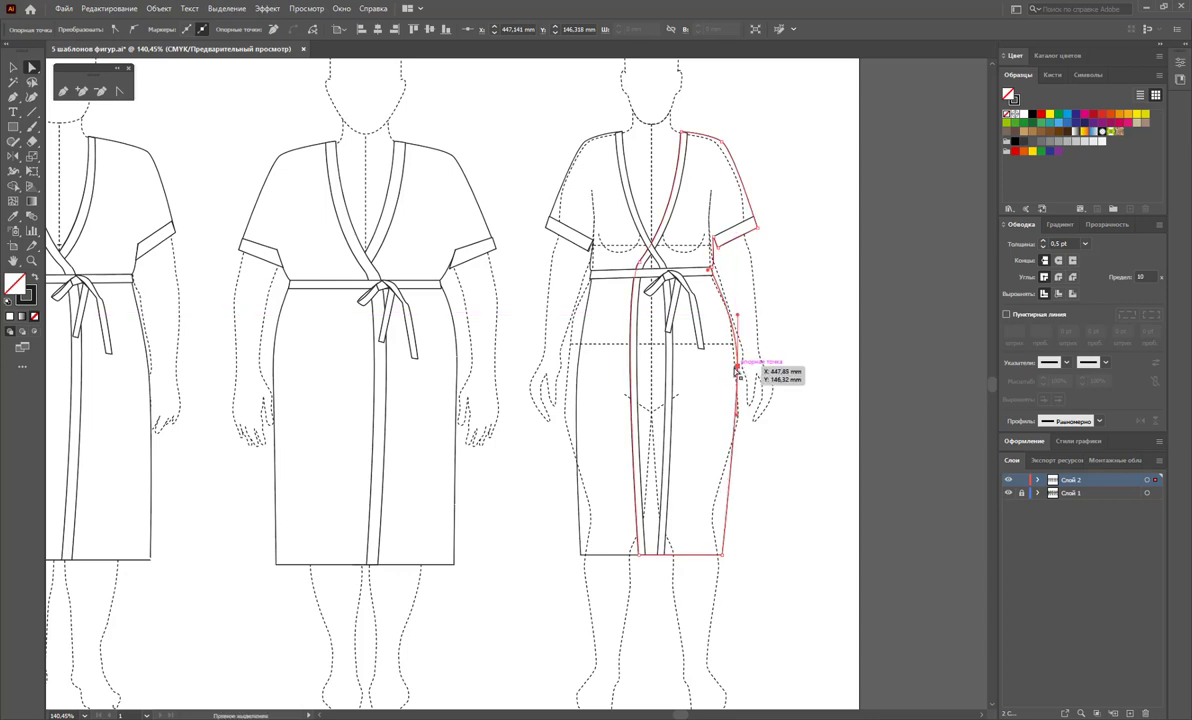
click(773, 436)
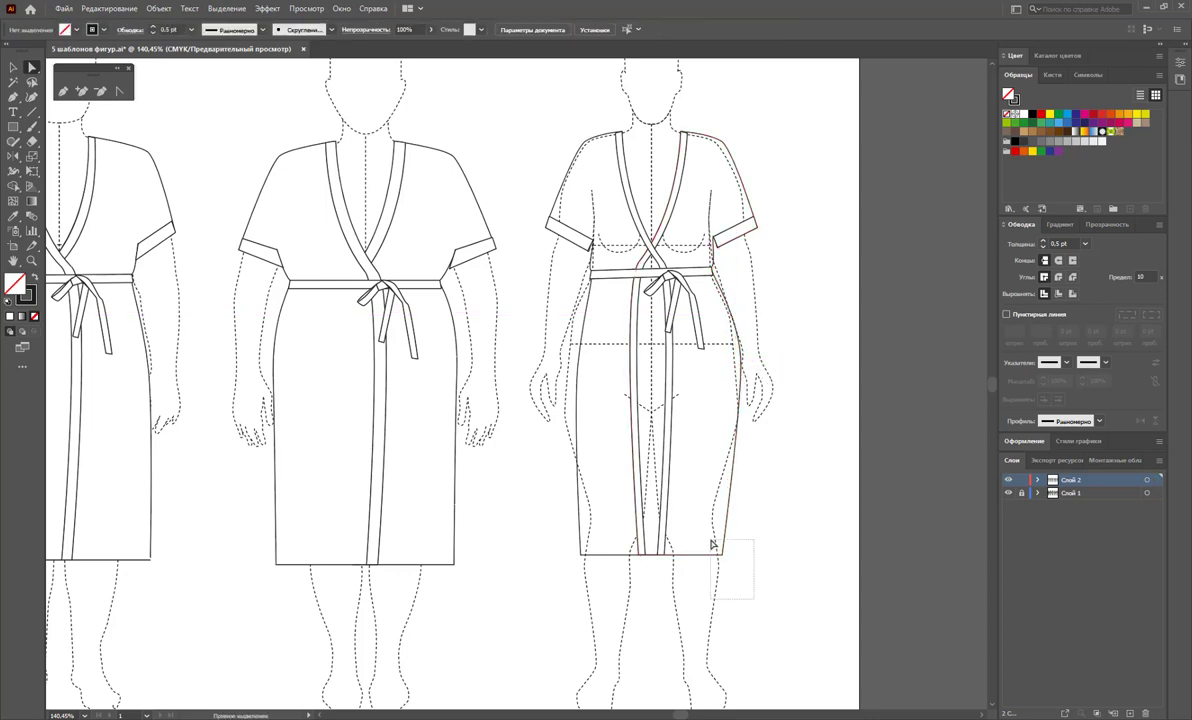
drag(764, 599, 718, 553)
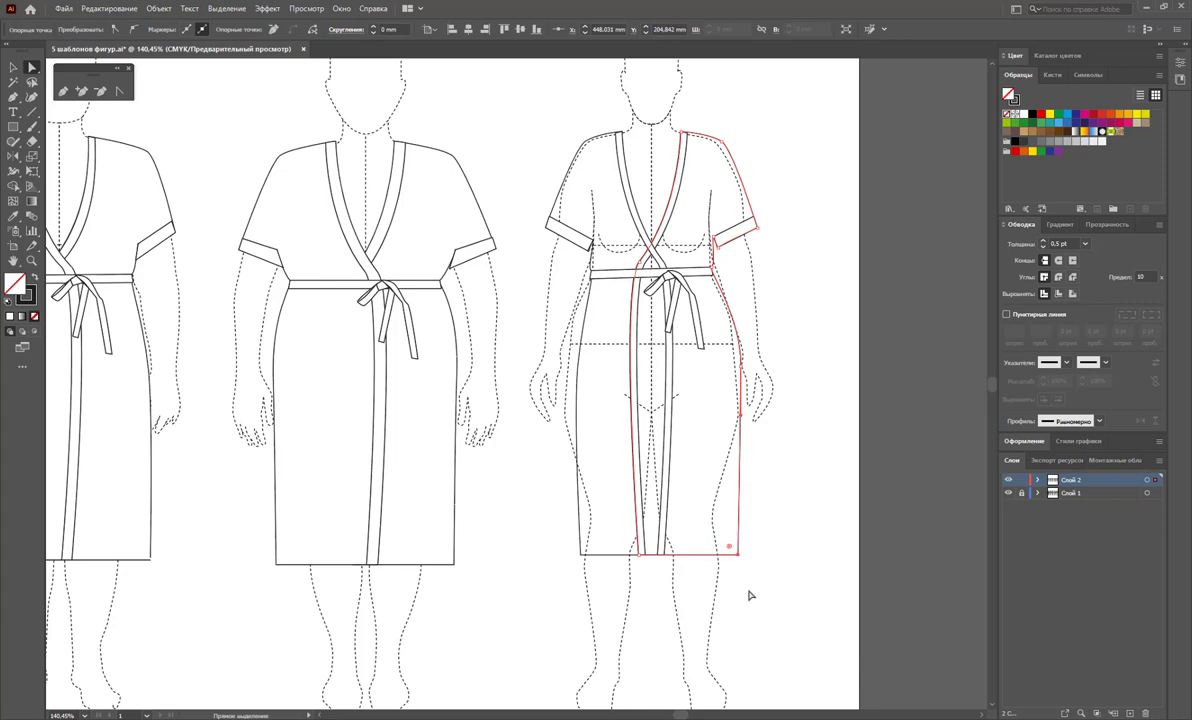
Pull the robe's left side seam outward to follow the hip
click(586, 376)
click(575, 380)
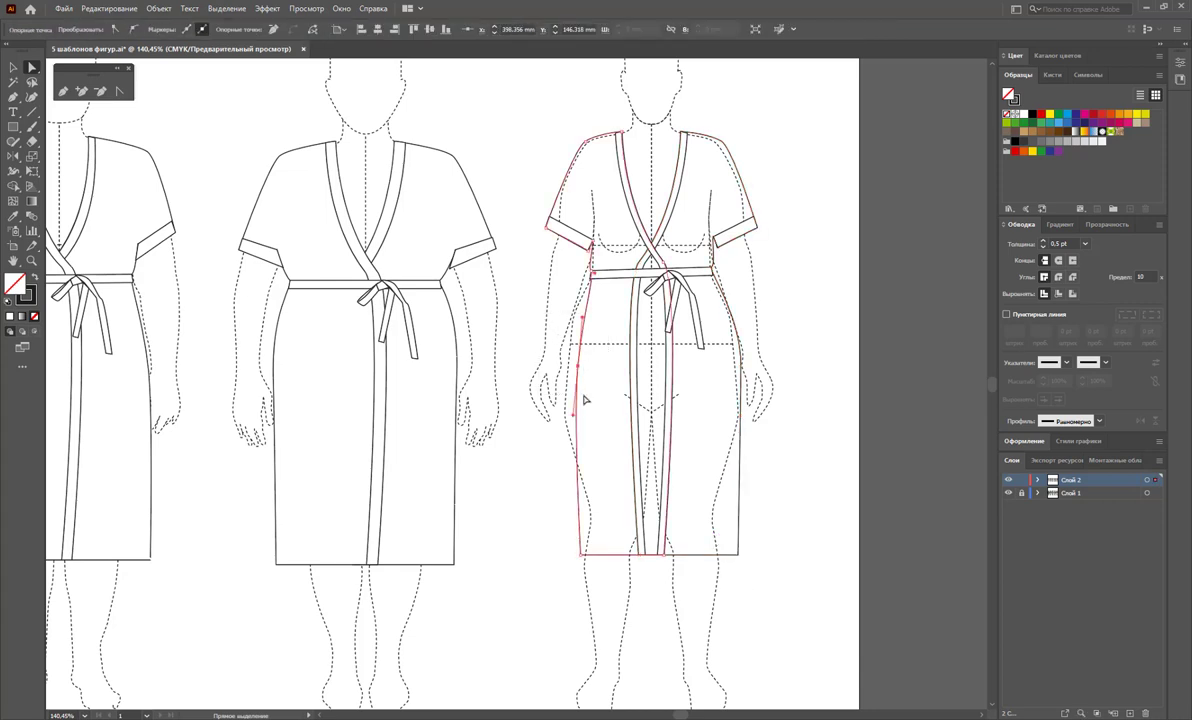
drag(572, 392, 545, 380)
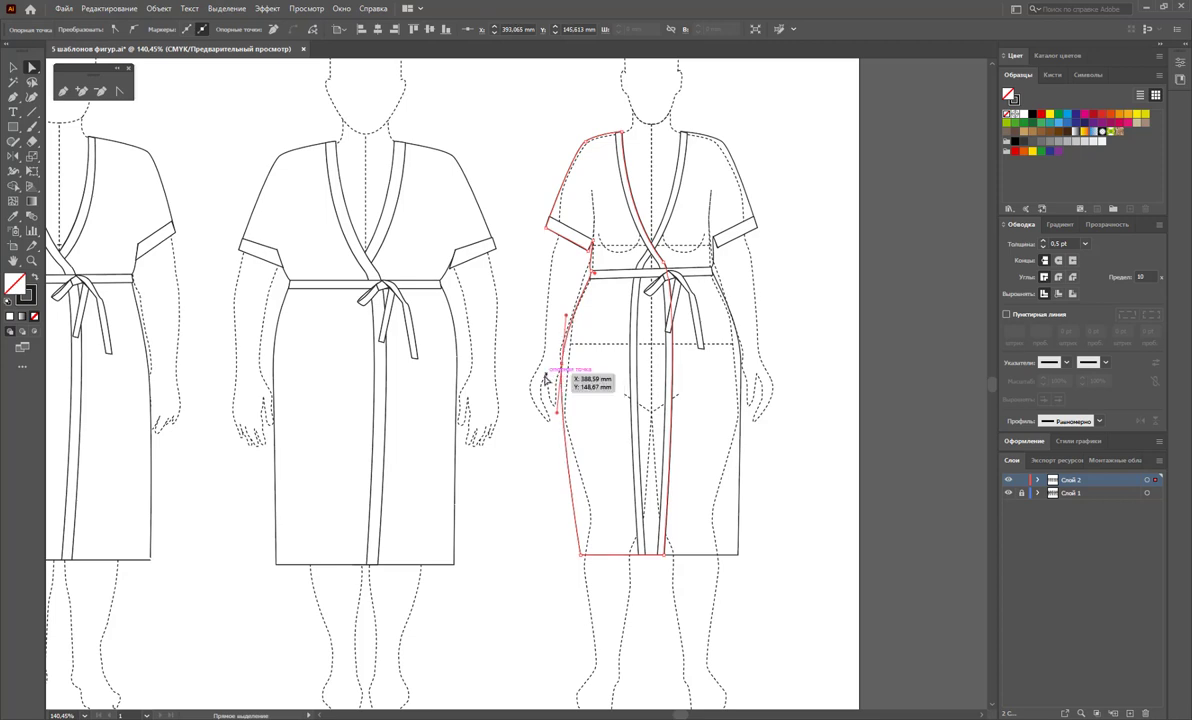
click(577, 420)
click(557, 542)
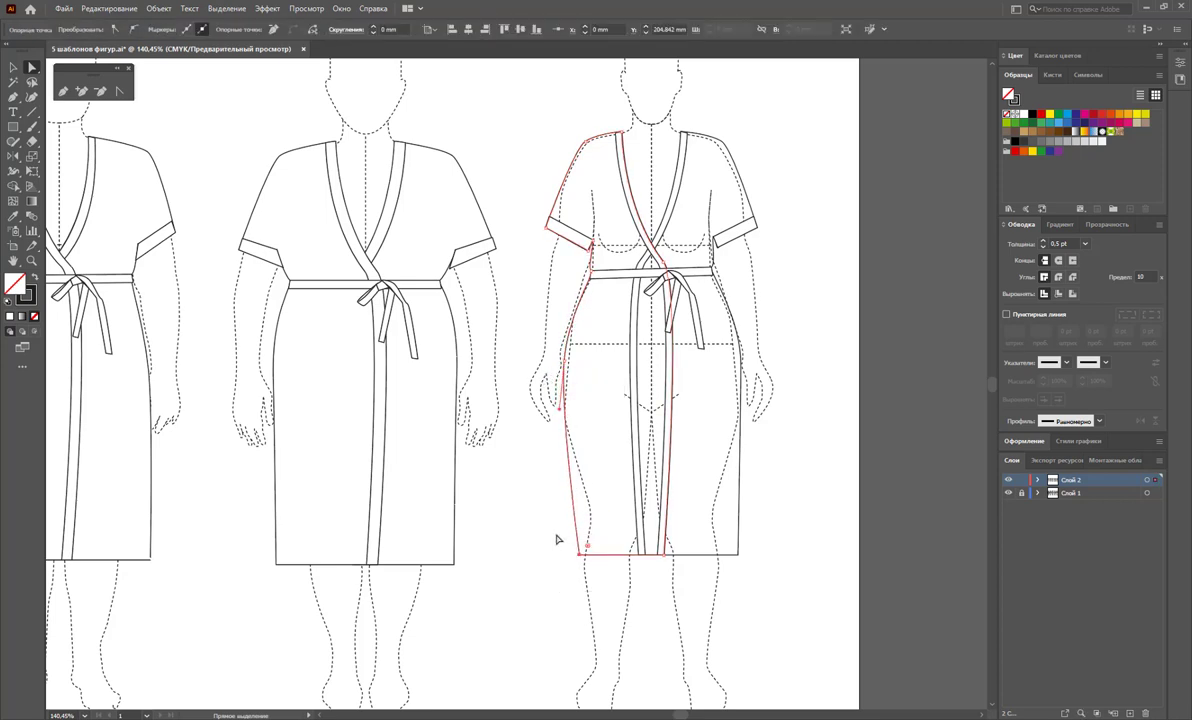
click(555, 574)
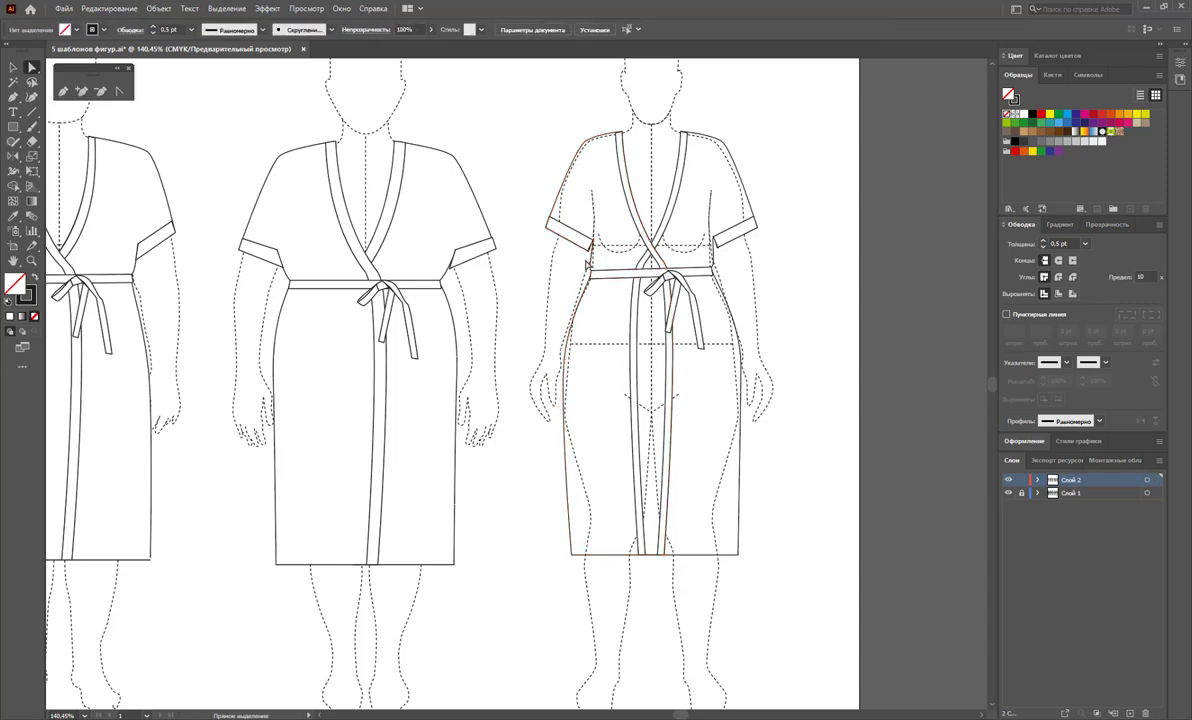
click(568, 238)
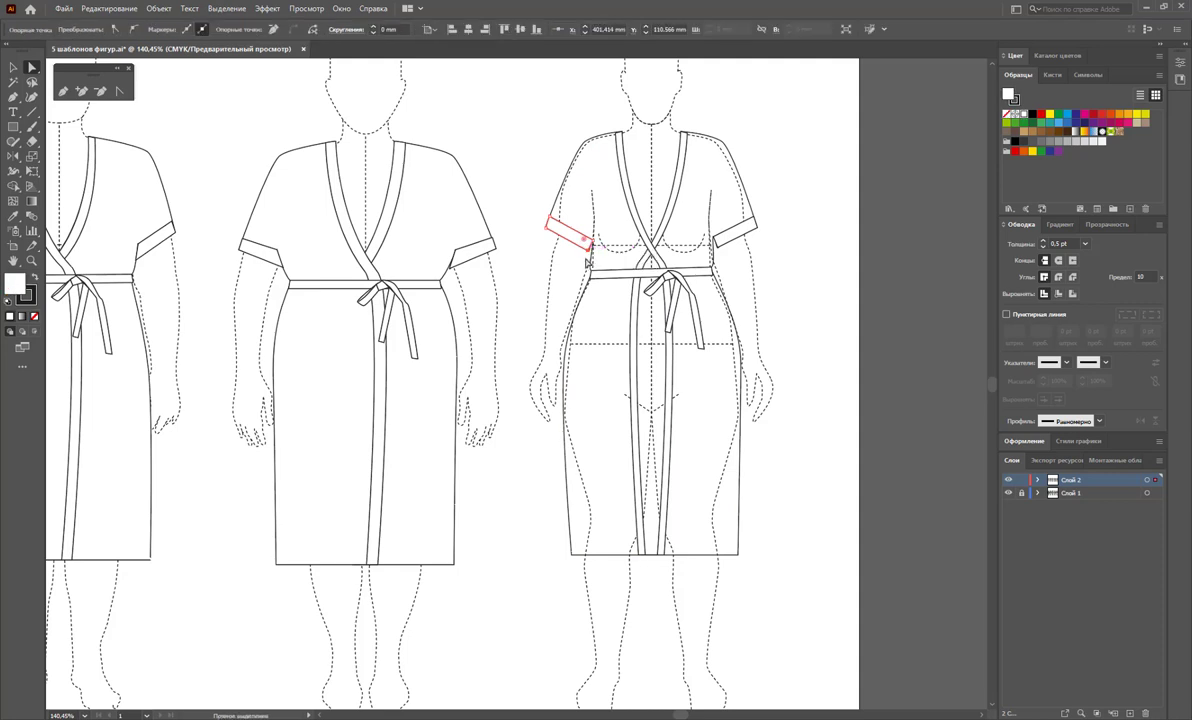
click(583, 260)
click(598, 268)
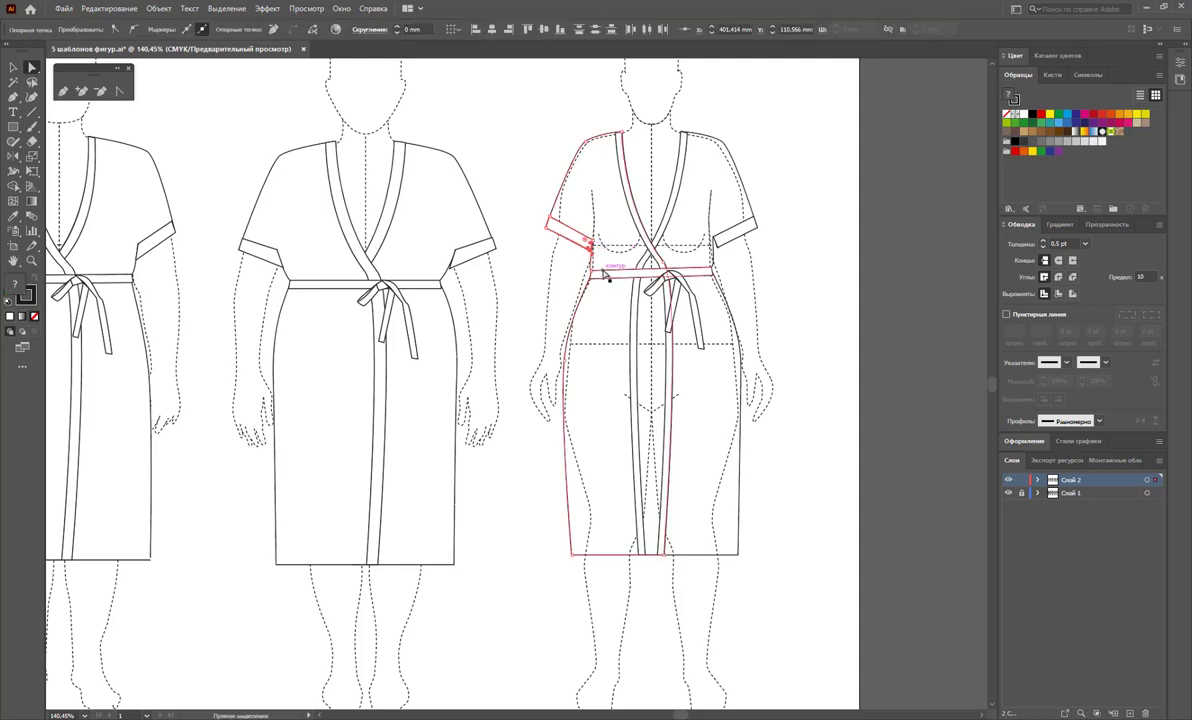
click(716, 246)
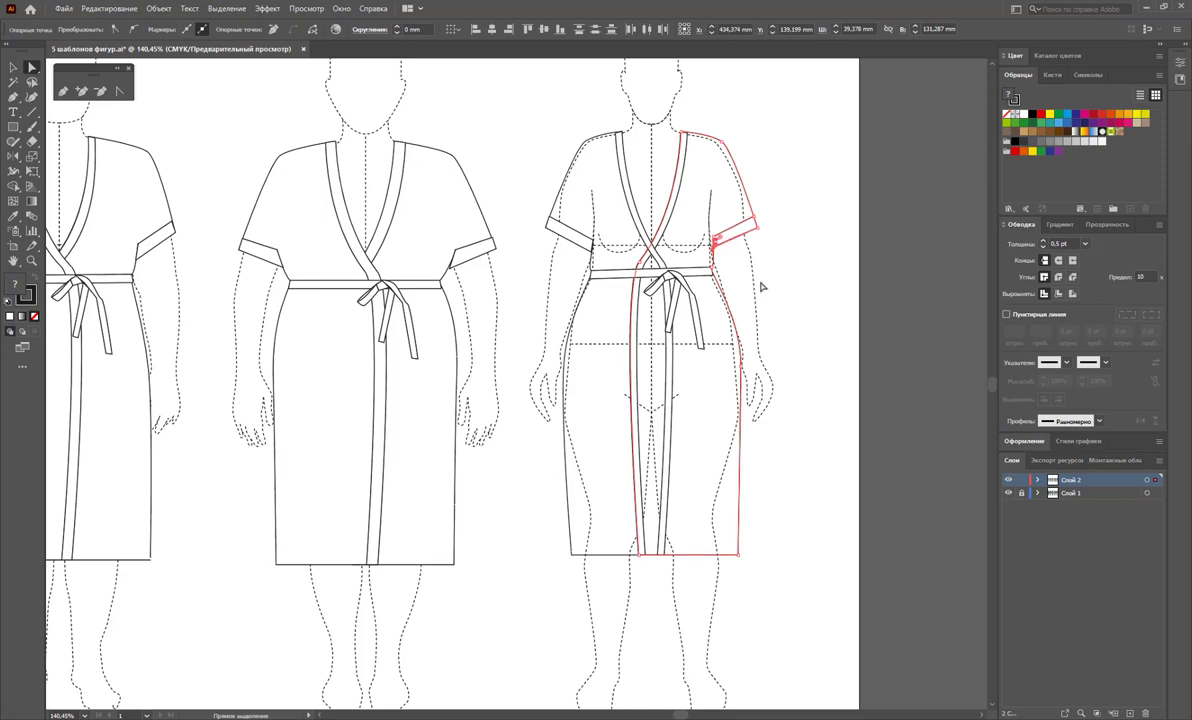
Nudge the right shoulder anchors into place with the arrow keys
click(520, 150)
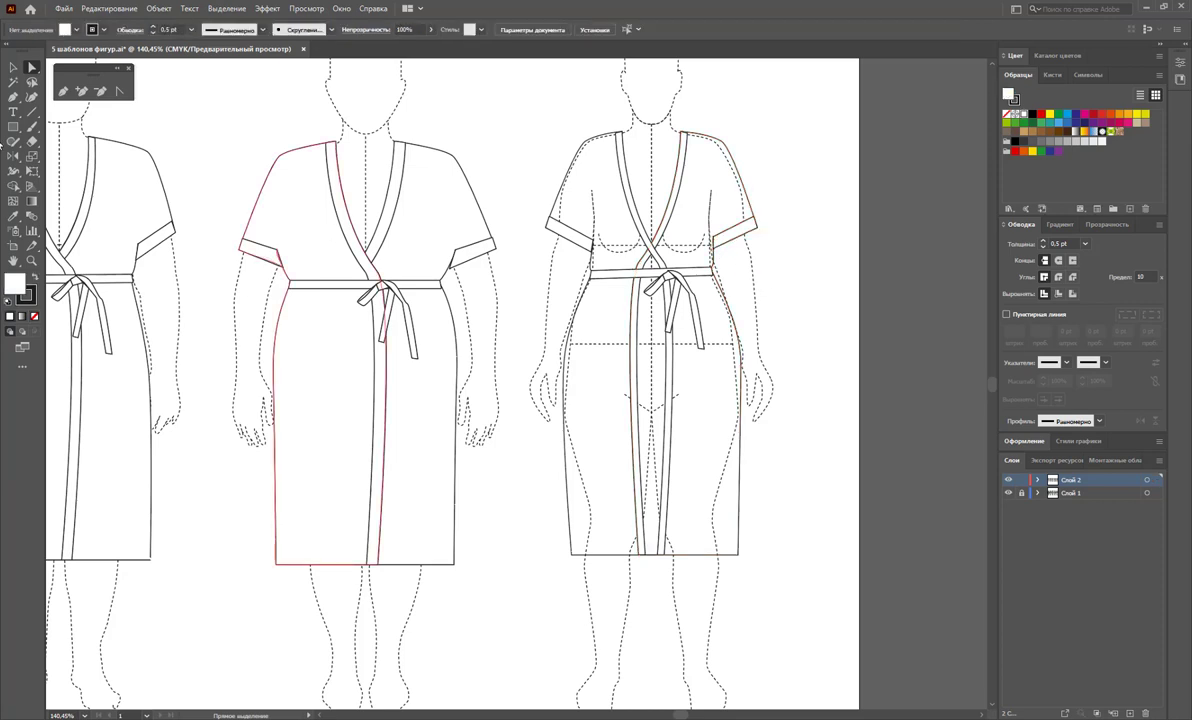
click(13, 67)
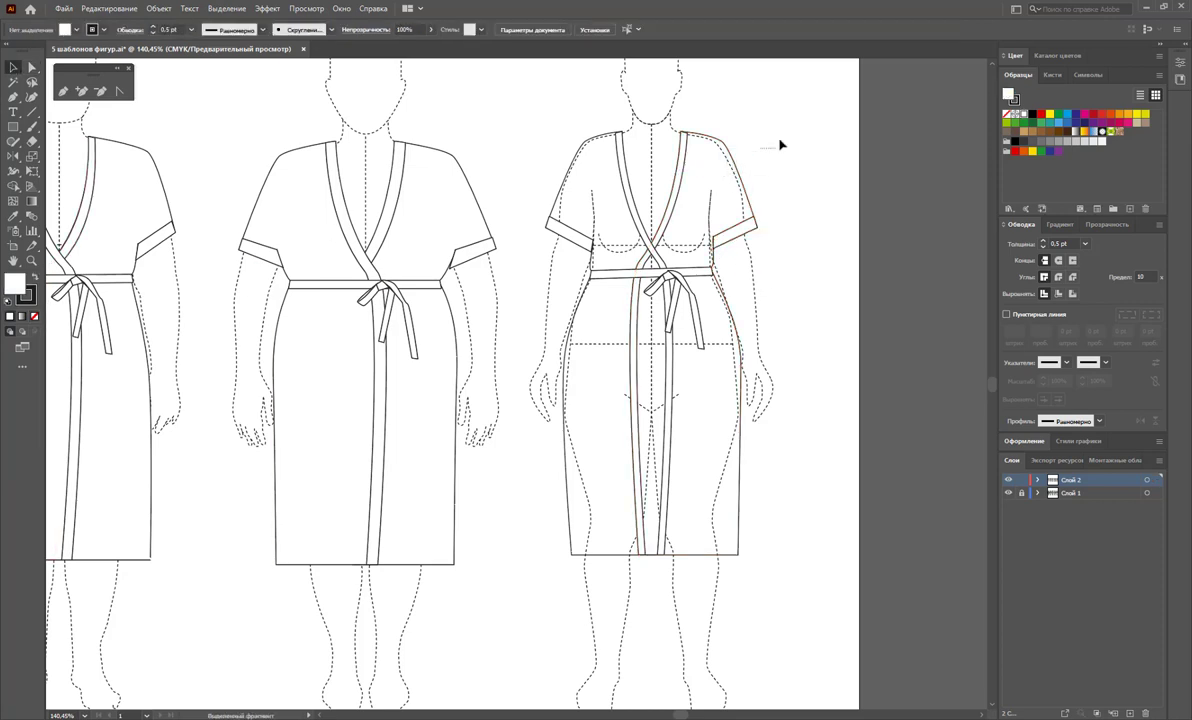
click(31, 67)
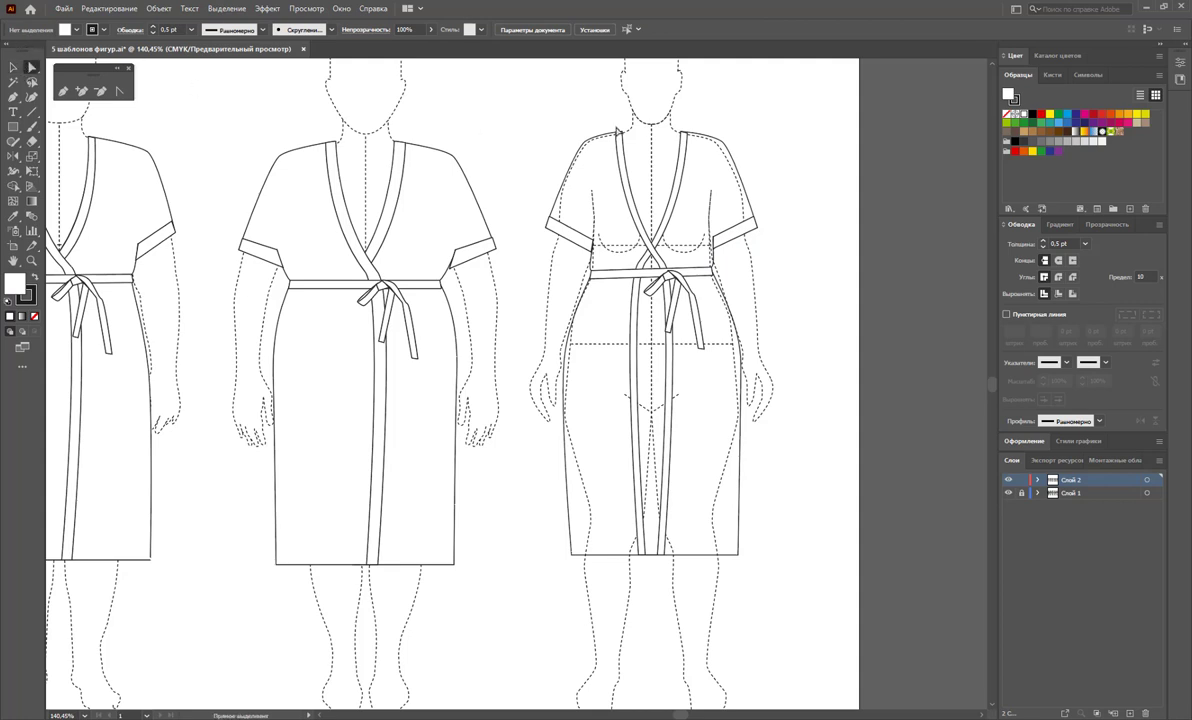
click(725, 139)
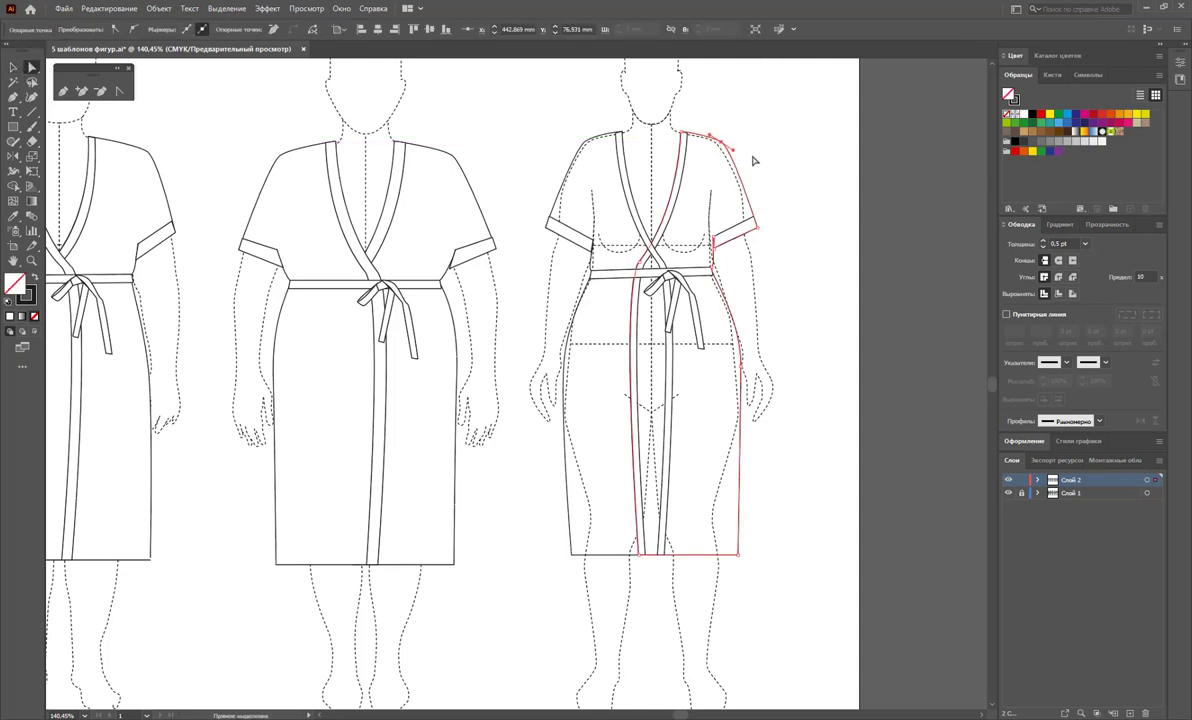
key(Down)
key(Down)
key(Up)
key(Up)
key(Up)
key(Left)
Fill both halves of the robe with white
click(12, 68)
click(764, 148)
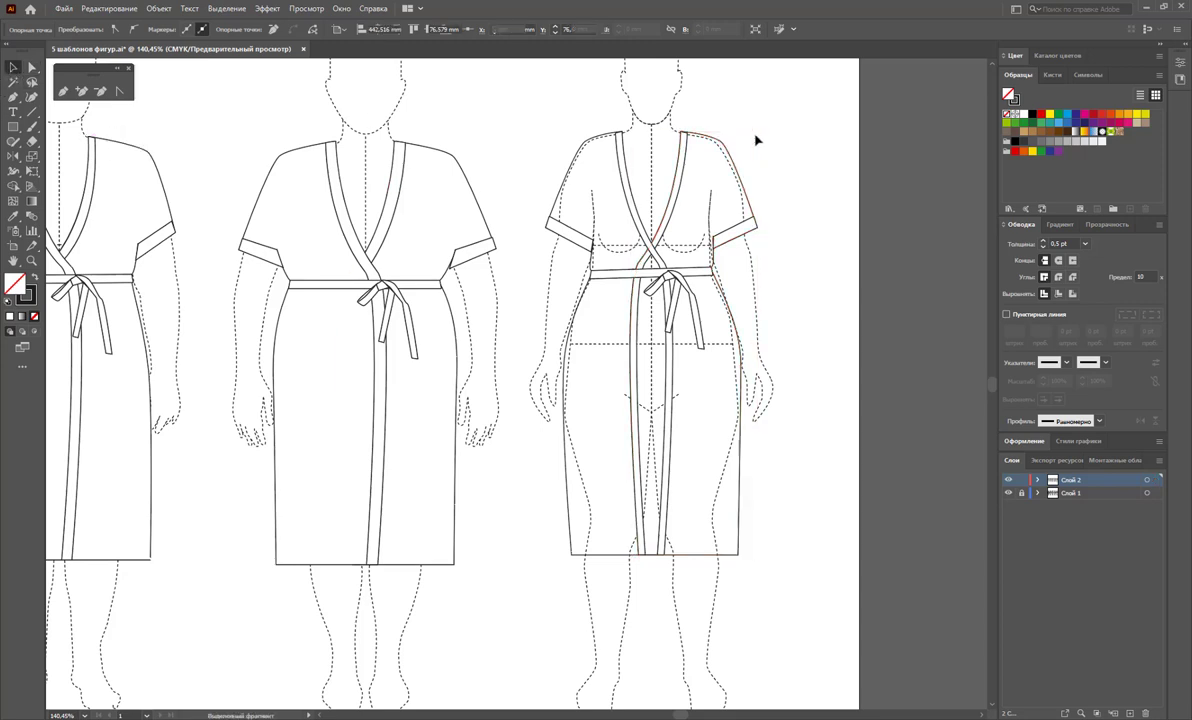
click(721, 181)
shift+click(596, 176)
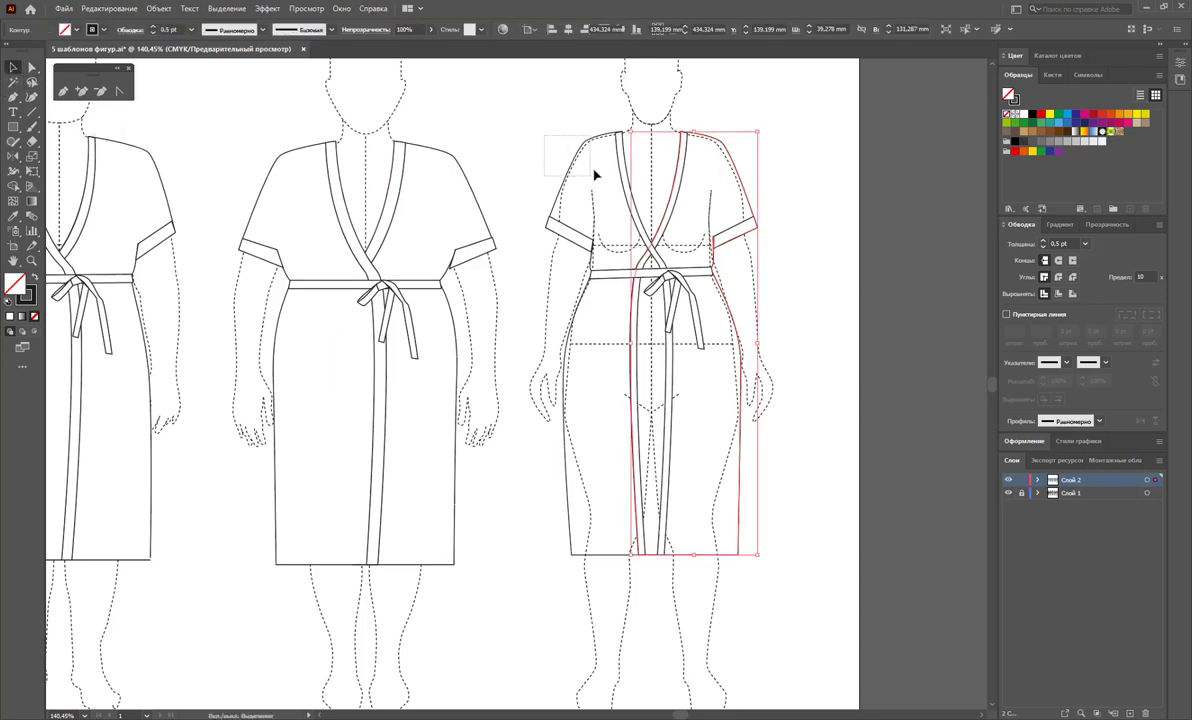
click(1021, 117)
click(800, 184)
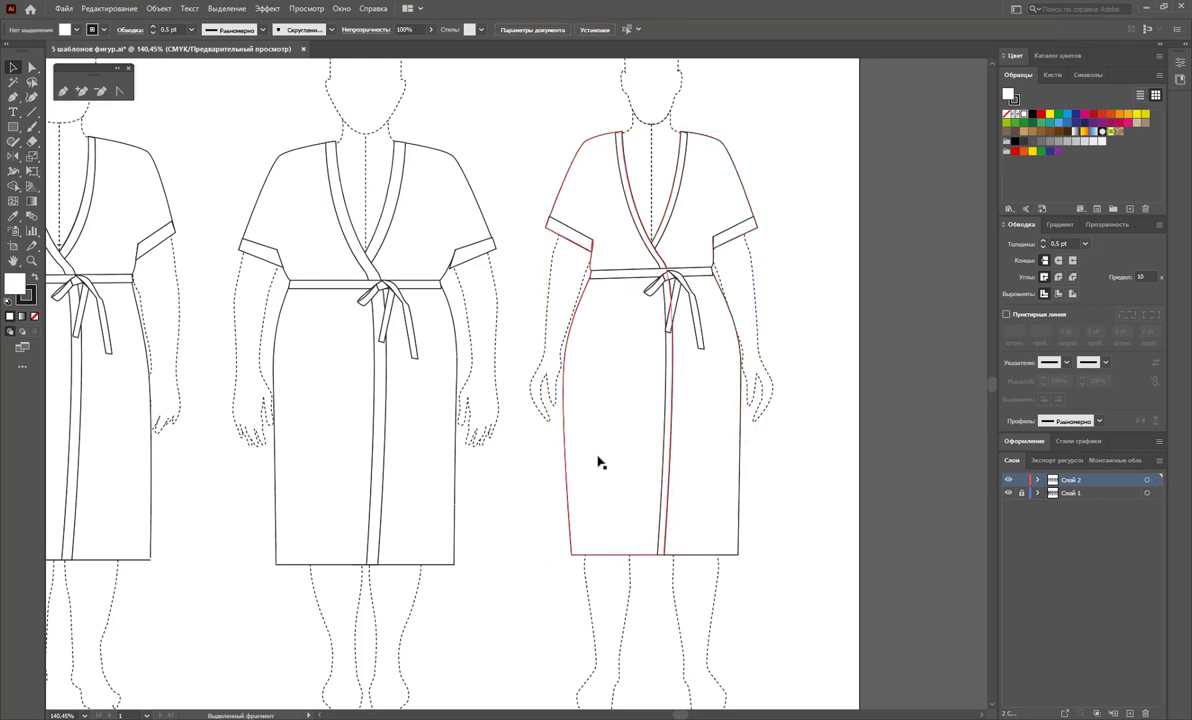
Zoom out to all five robes and fit the artboard to the window with Ctrl+0
key(z)
alt+click(490, 375)
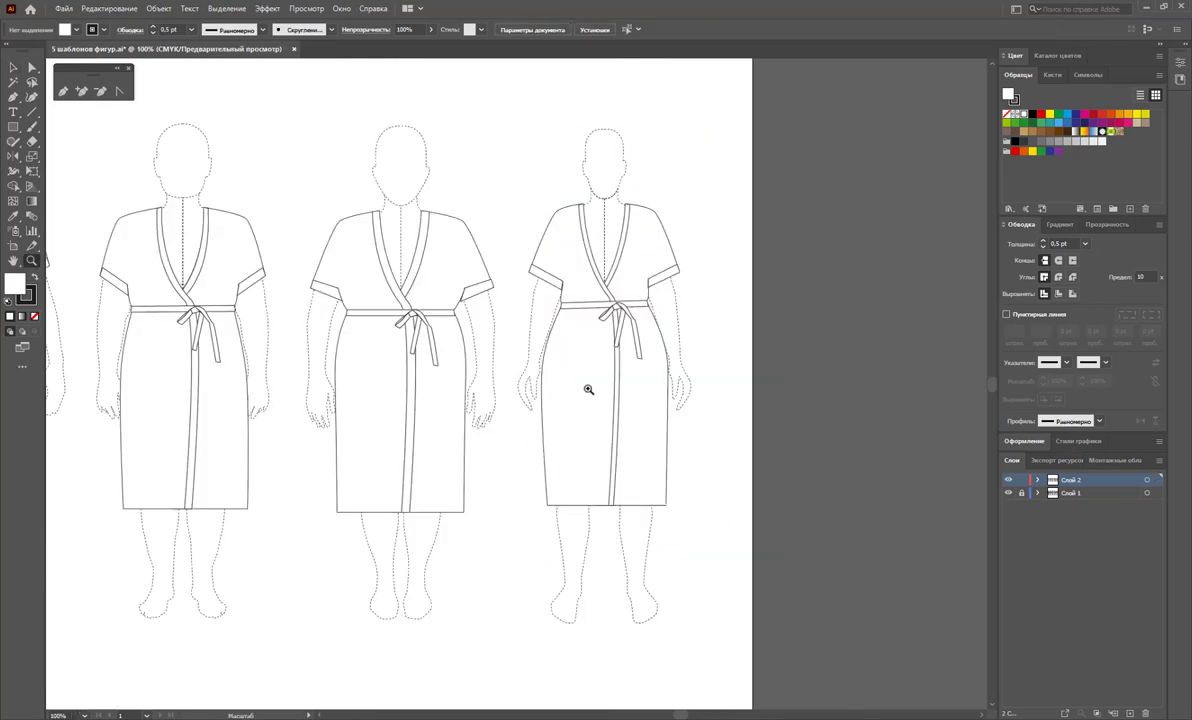
alt+click(319, 400)
alt+click(229, 346)
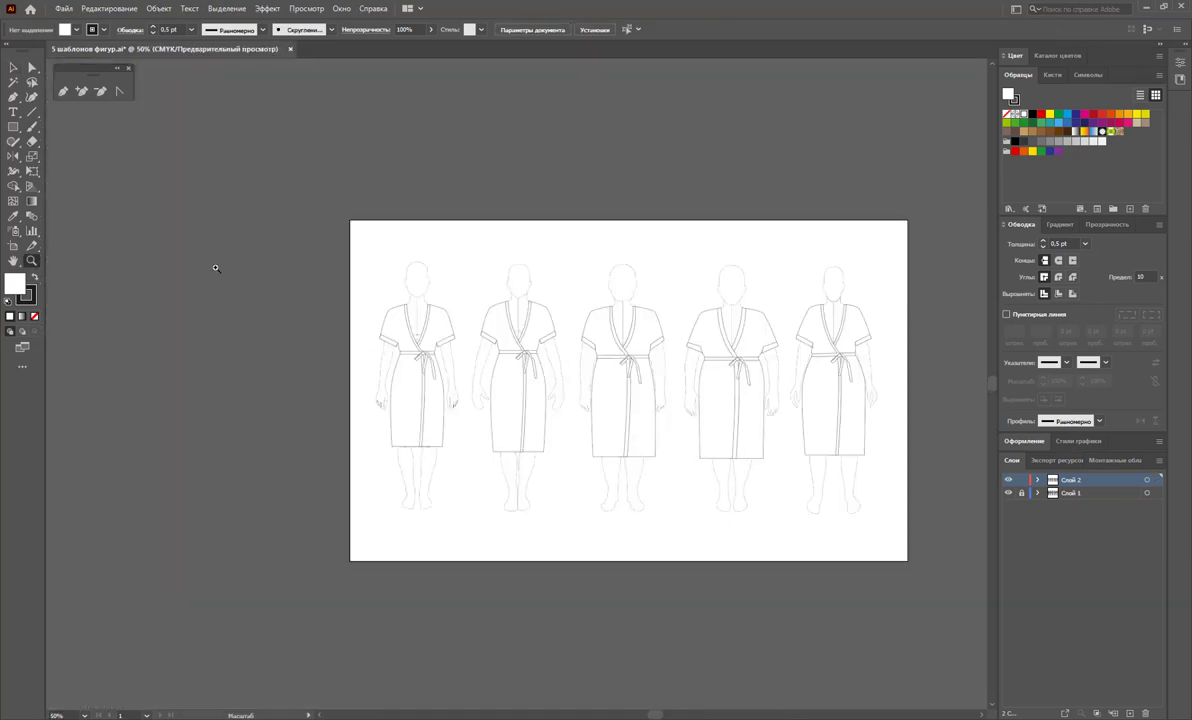
key(ctrl+0)
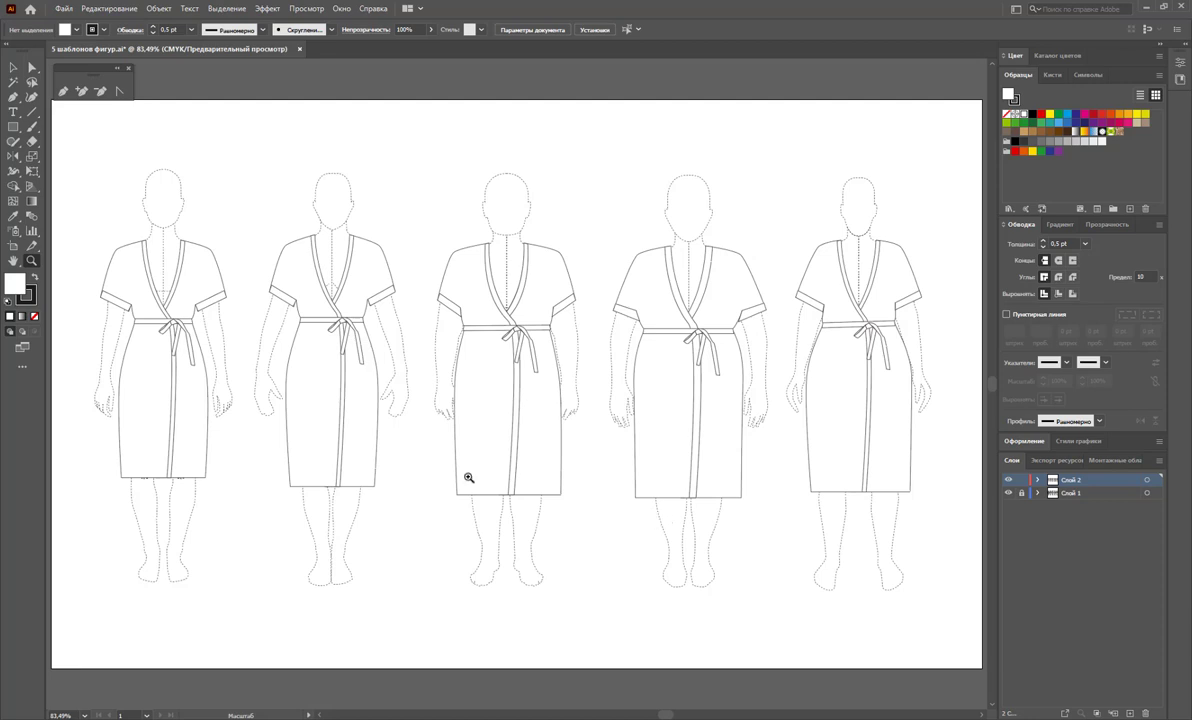
Copy the artboard with all five robed figures to a new artboard below the original
click(13, 245)
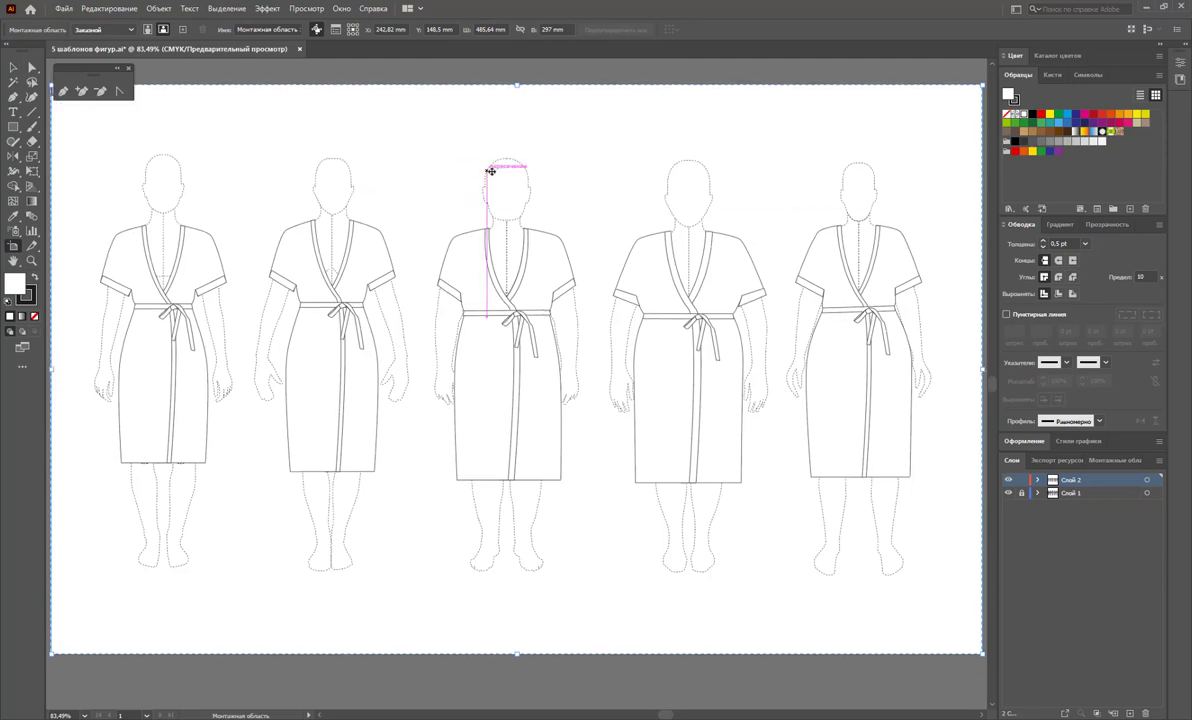
drag(490, 184, 598, 141)
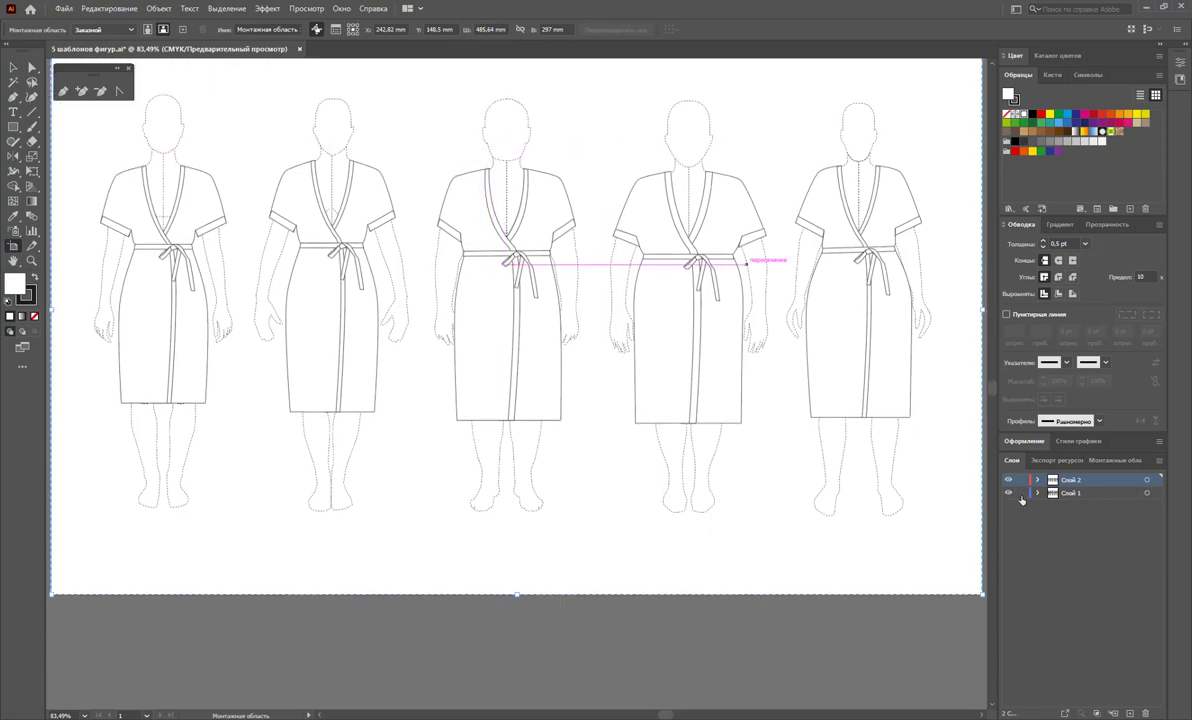
drag(617, 77, 607, 672)
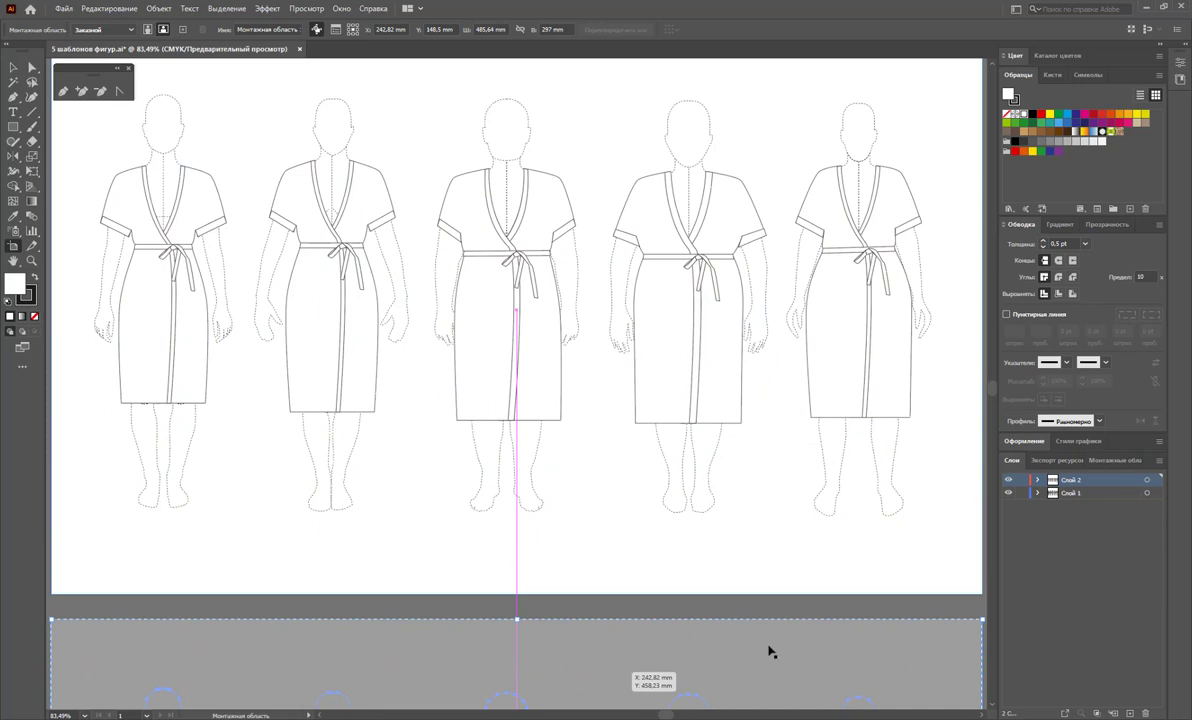
drag(973, 545, 973, 545)
Lock the template figures layer Слой 1 in the Layers panel
click(1022, 494)
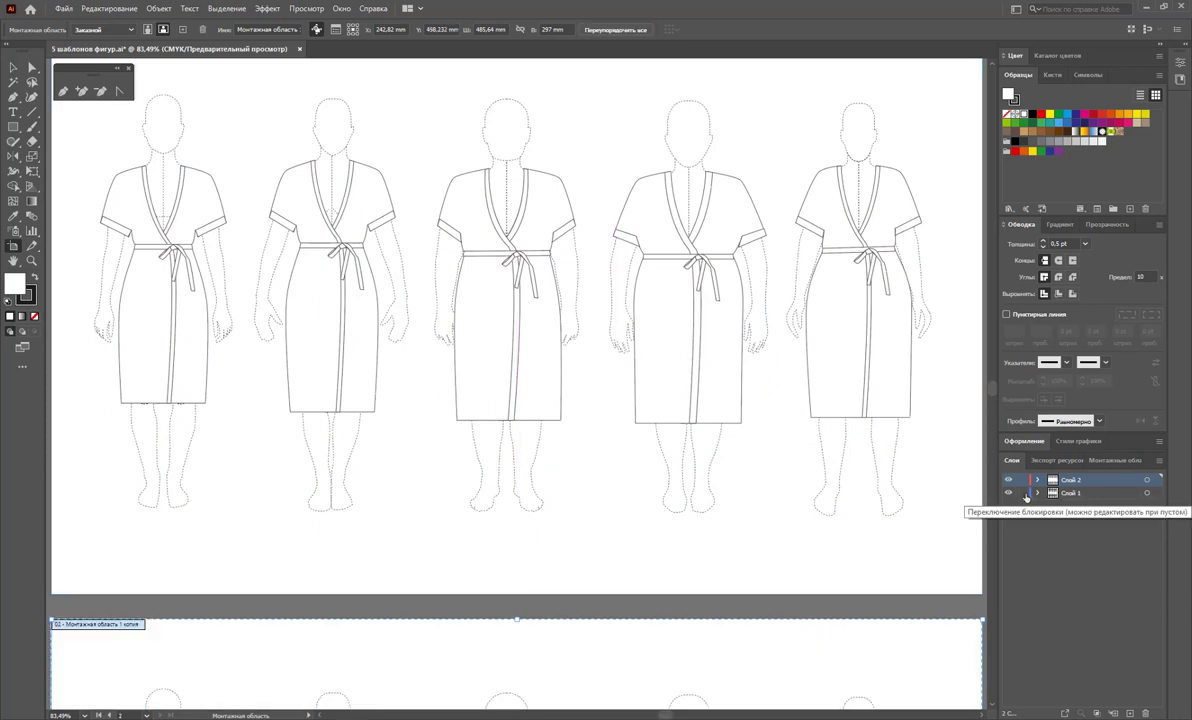
scroll(540, 275, down, 3)
scroll(540, 263, down, 3)
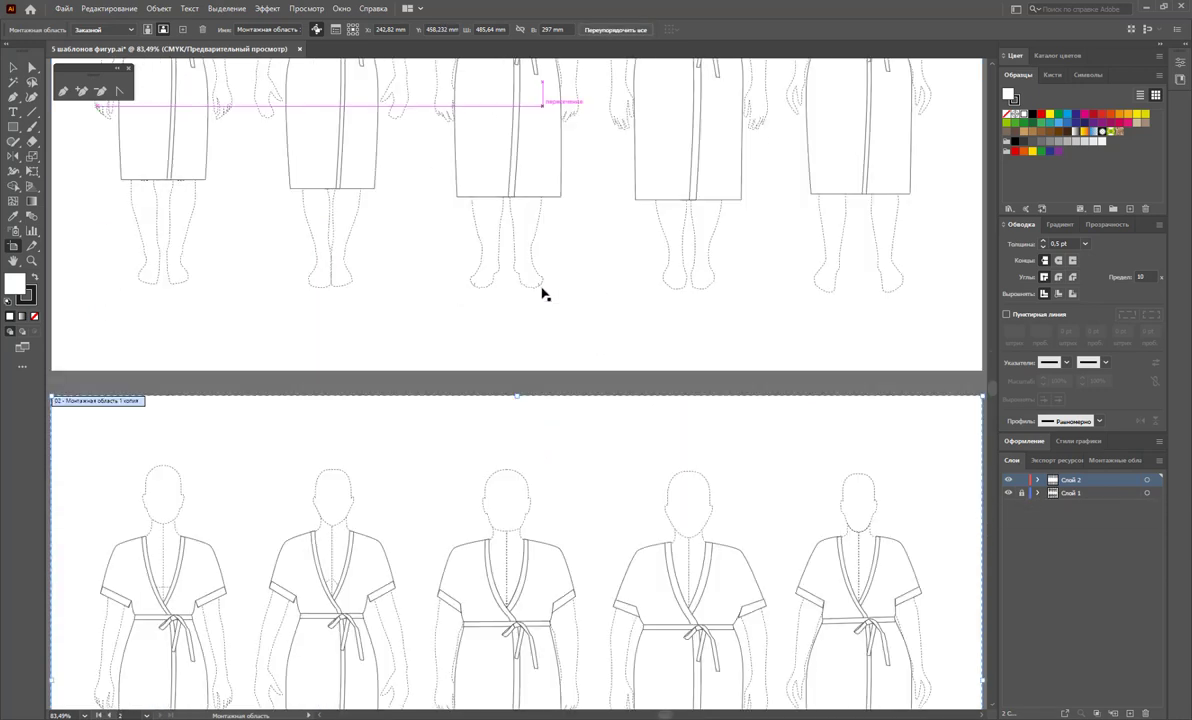
scroll(543, 293, down, 10)
scroll(545, 297, up, 1)
scroll(545, 297, up, 2)
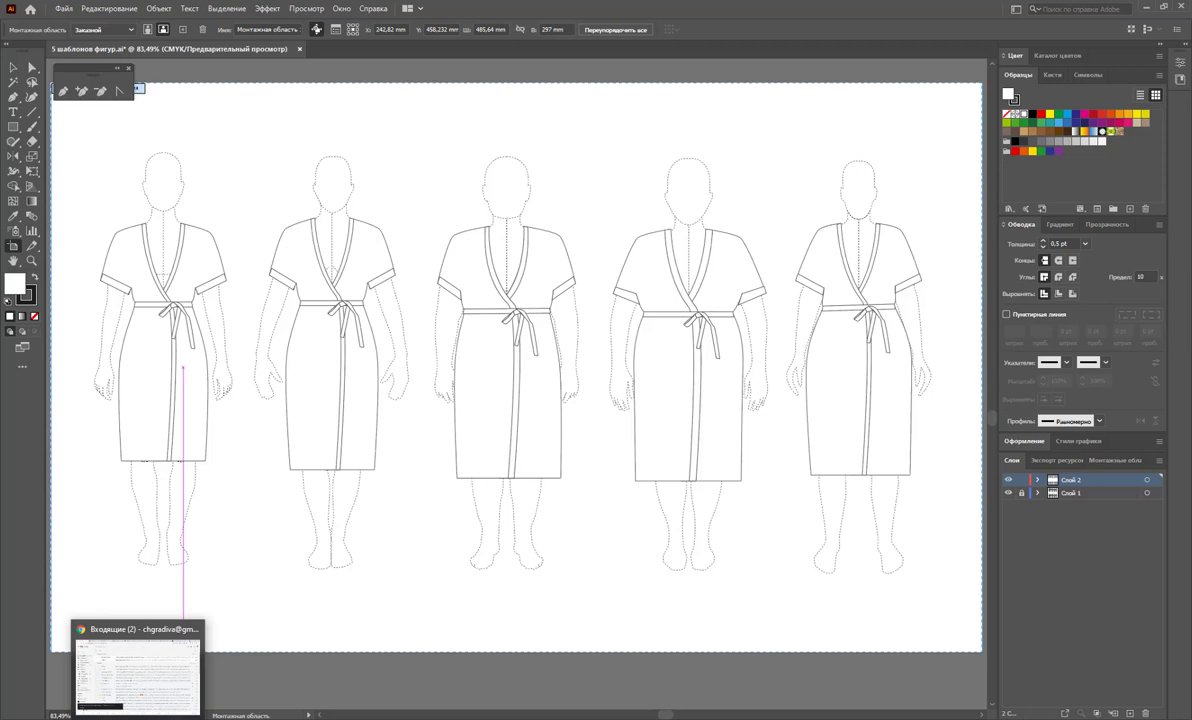
Open a maximized Chrome window and Google 'ФАКТУРА ЗАЛИВКА ТКАНИ ГОБЕЛЕН'
right_click(183, 700)
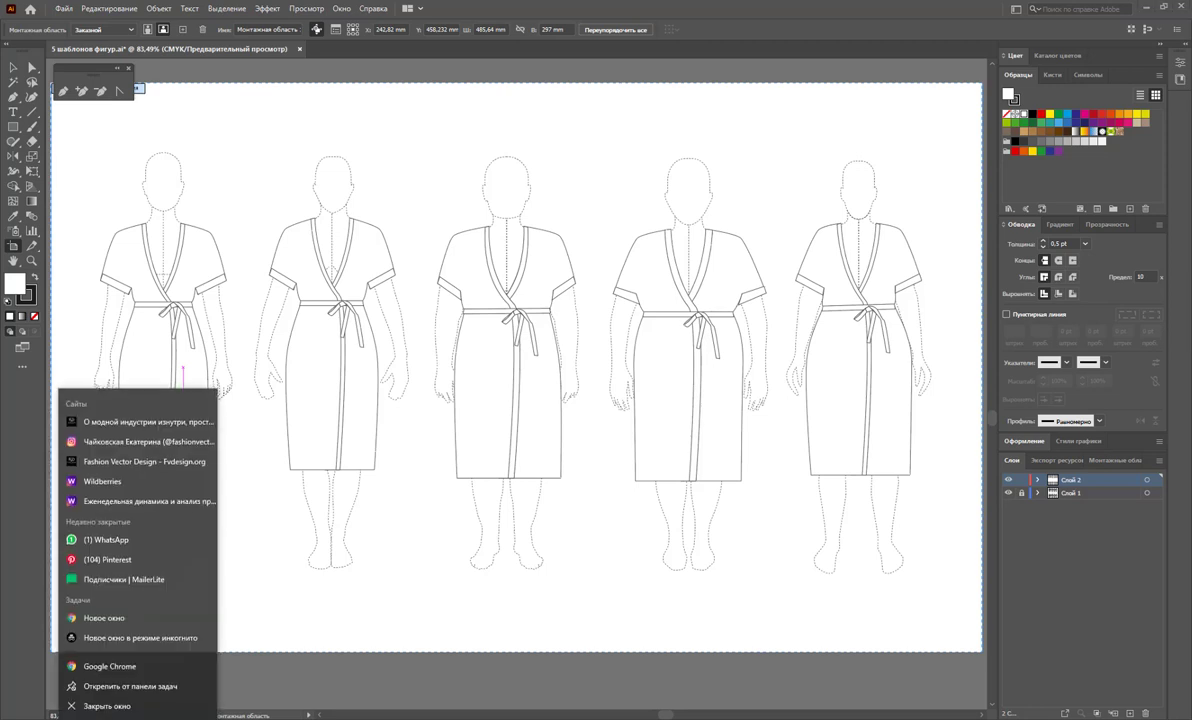
click(110, 666)
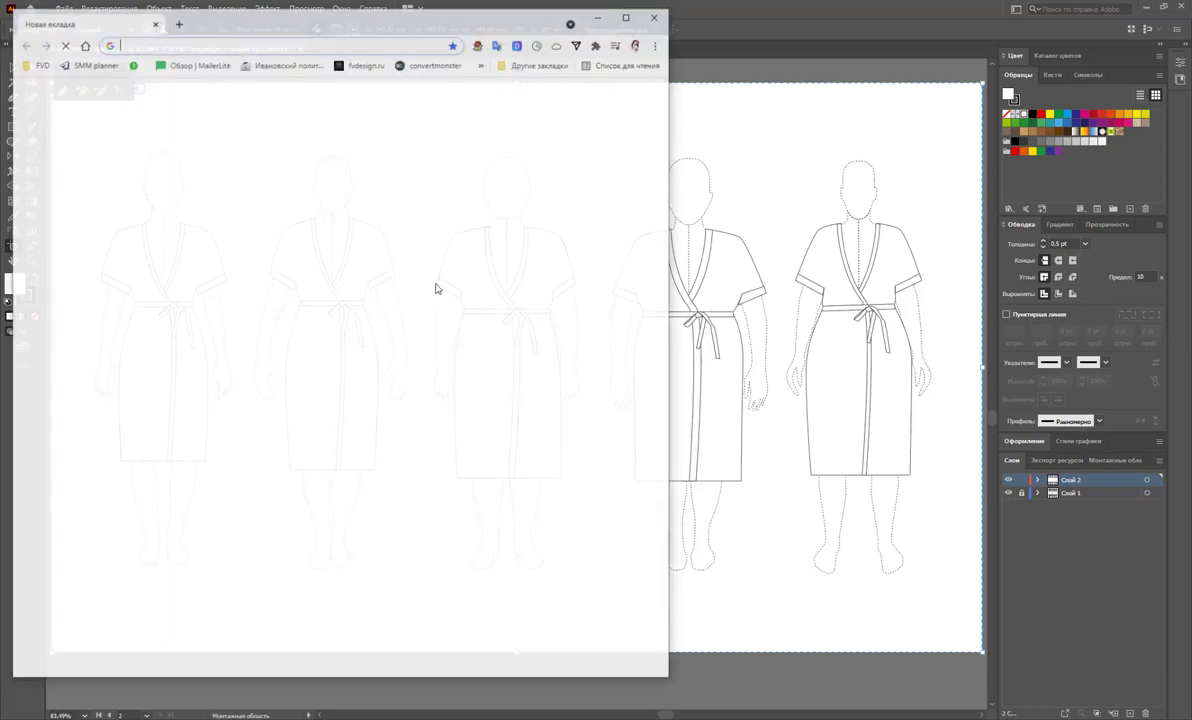
click(628, 16)
click(505, 261)
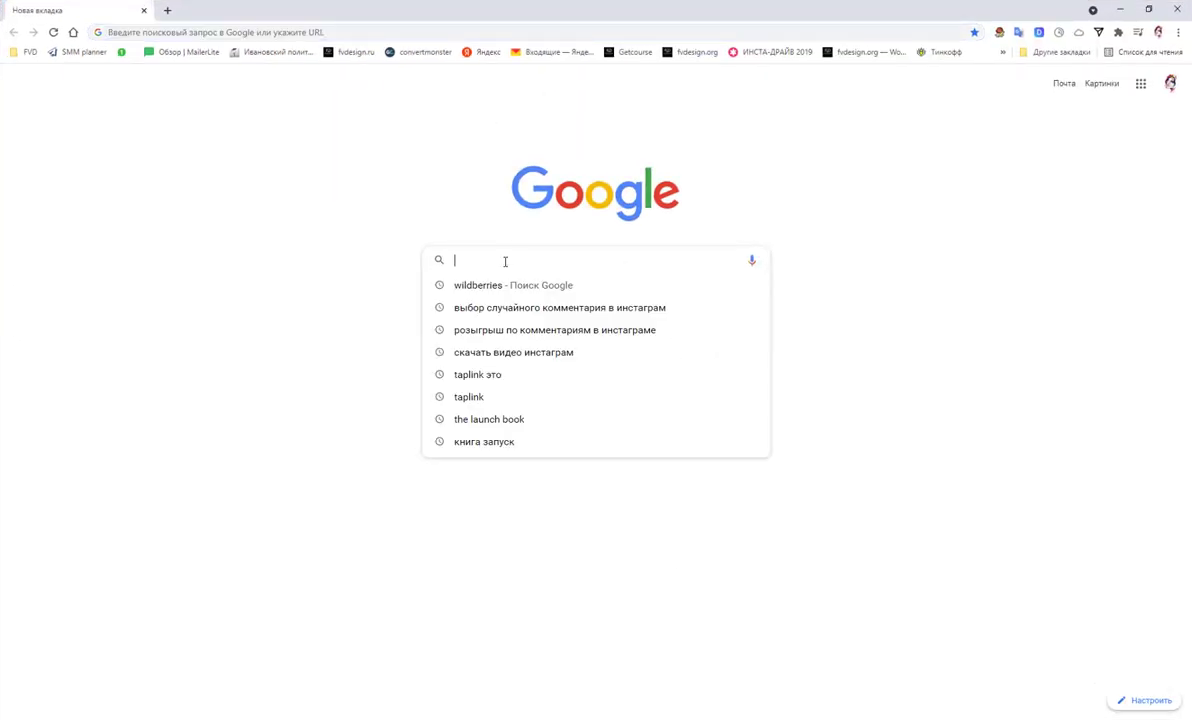
text(ФАК)
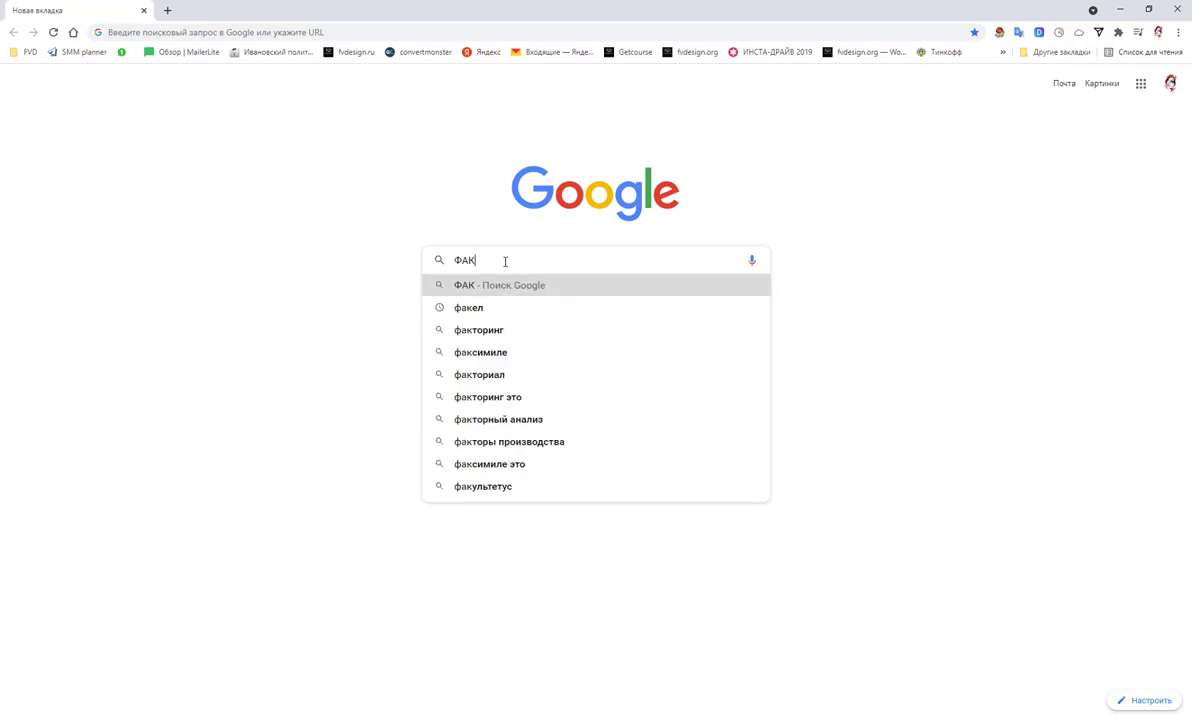
text(ТУРА ЗАЛИВ)
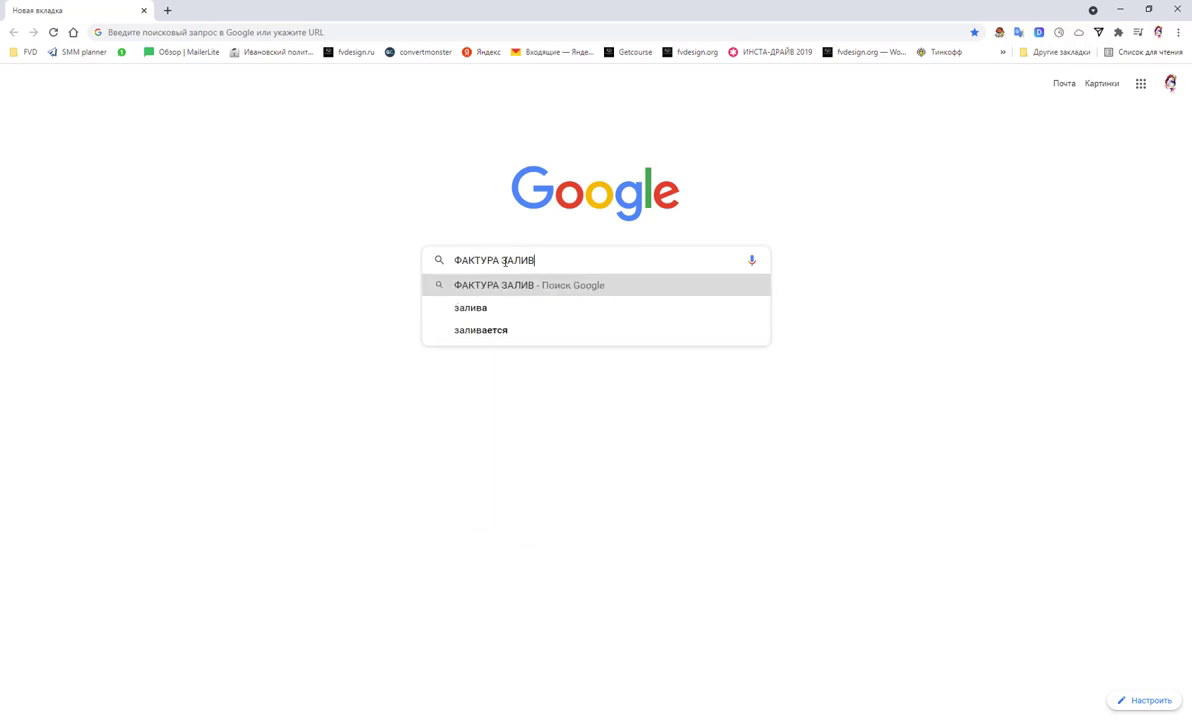
text(КА ТК)
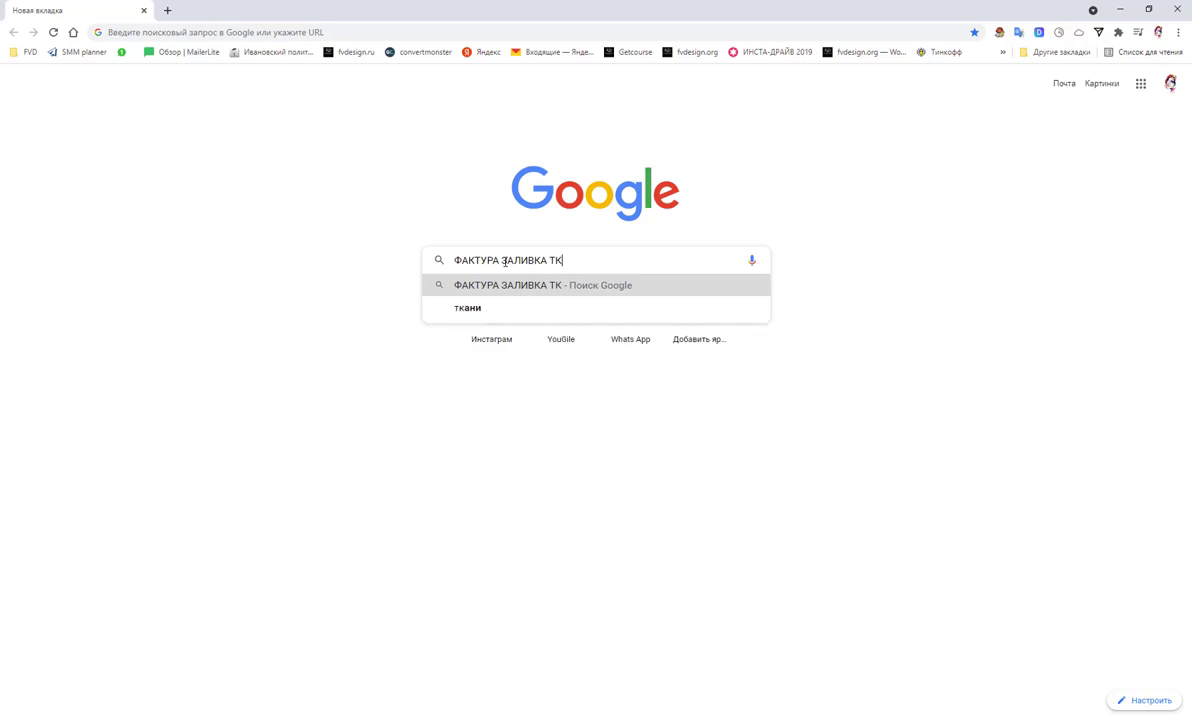
text(АНИ ГОБЕЛЕН)
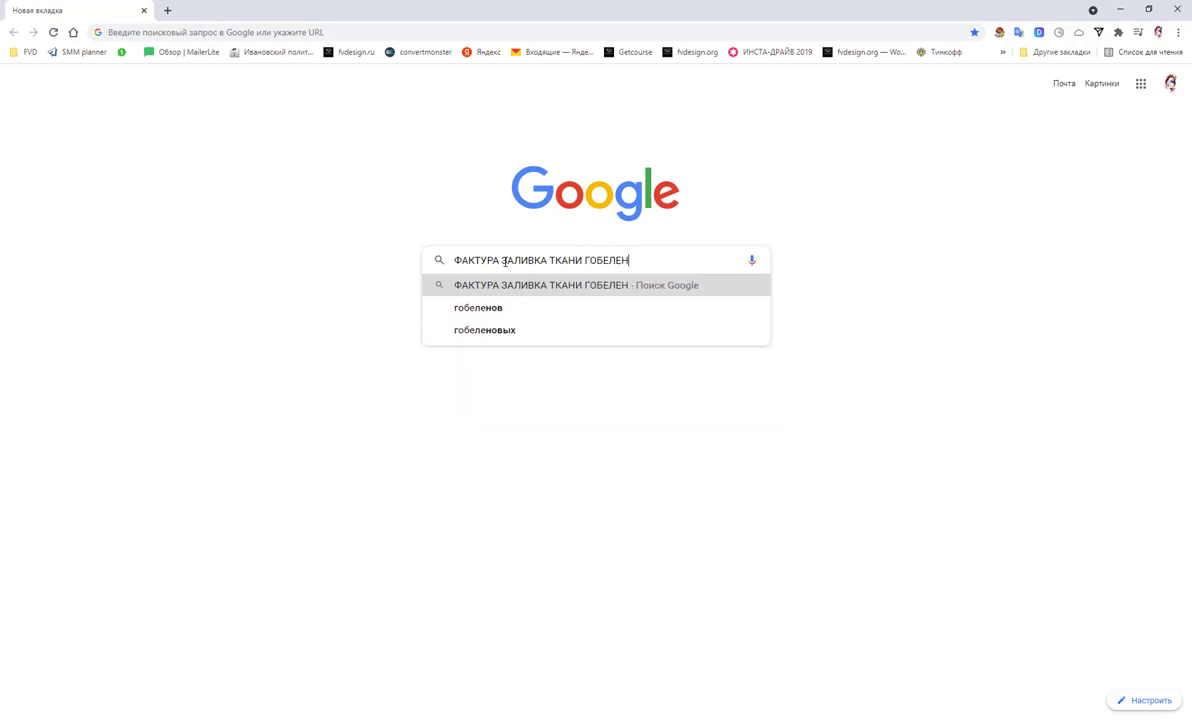
key(Return)
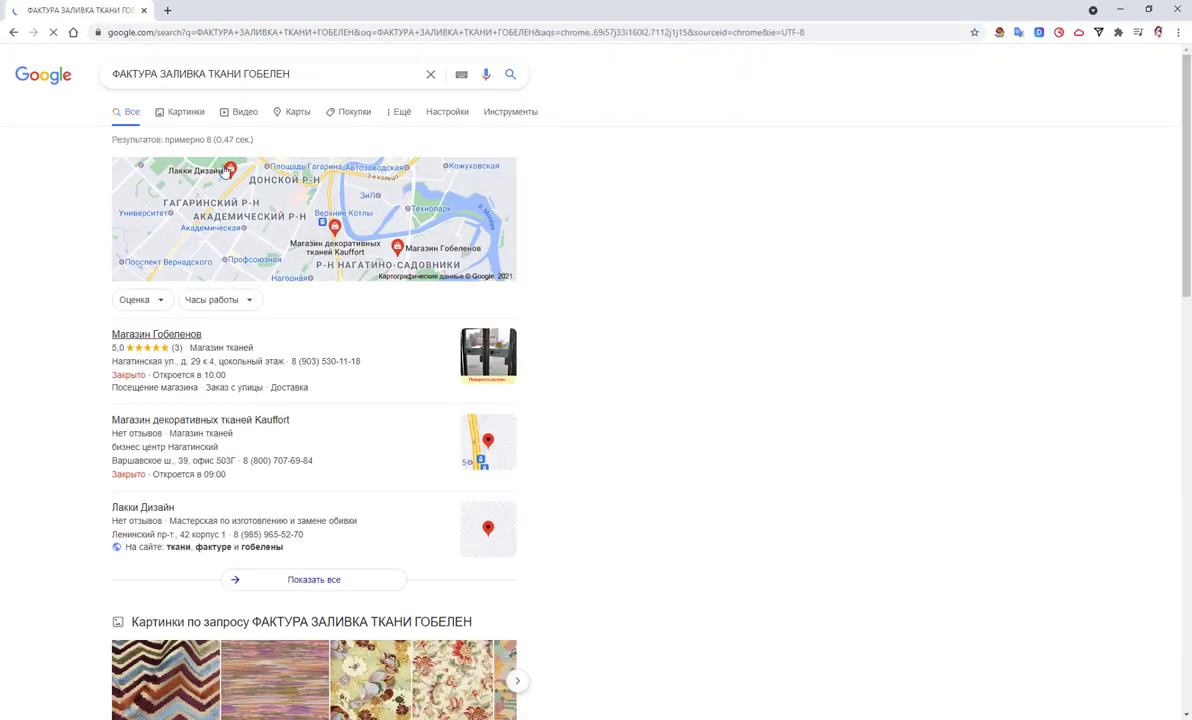
Switch to Картинки image results and browse the fabric texture images
click(183, 113)
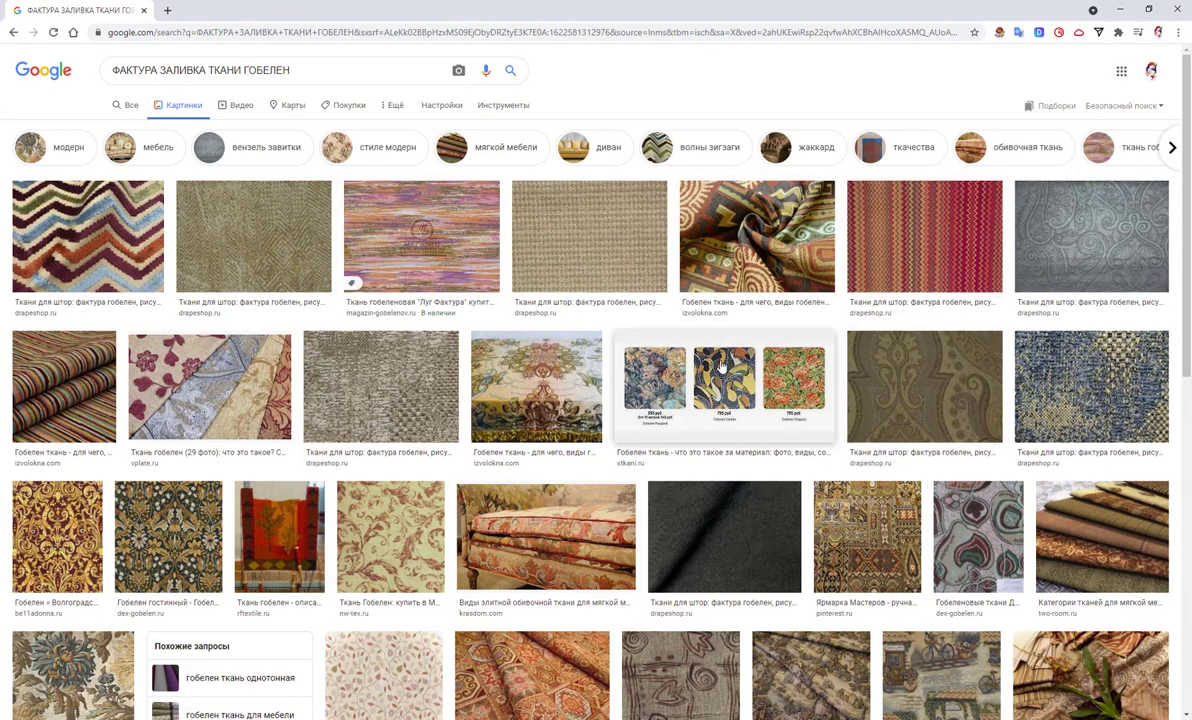
scroll(700, 370, down, 2)
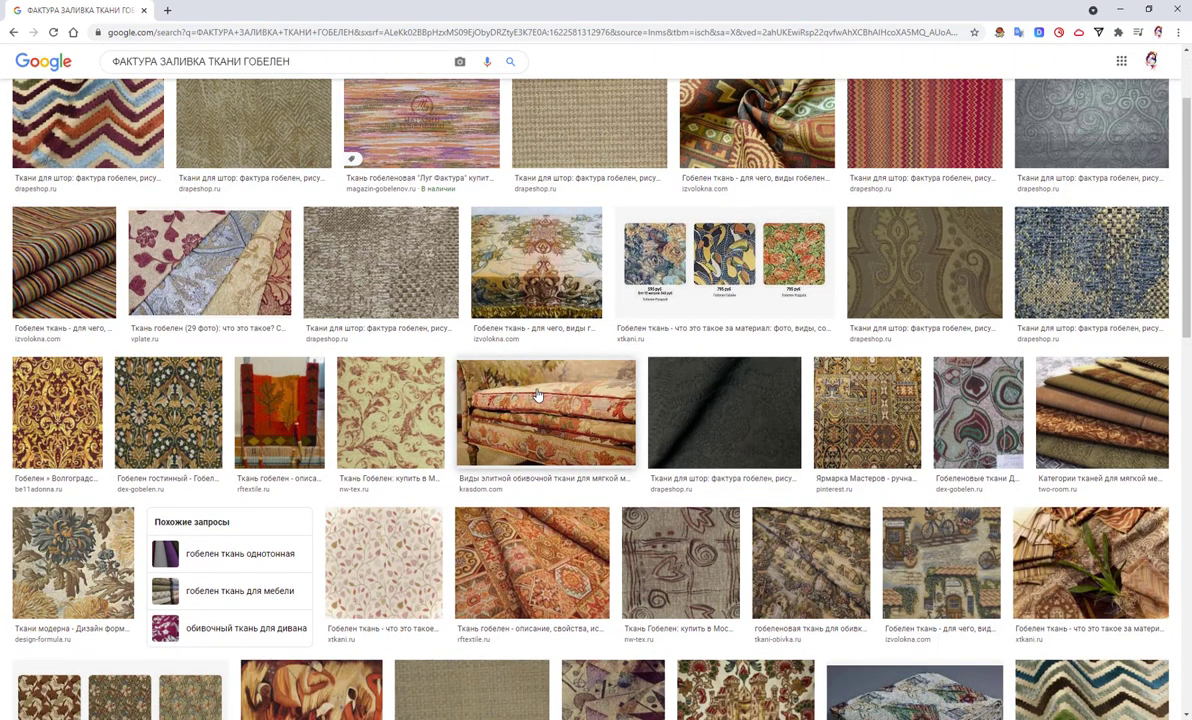
scroll(537, 396, down, 1)
scroll(535, 390, down, 1)
scroll(532, 382, down, 1)
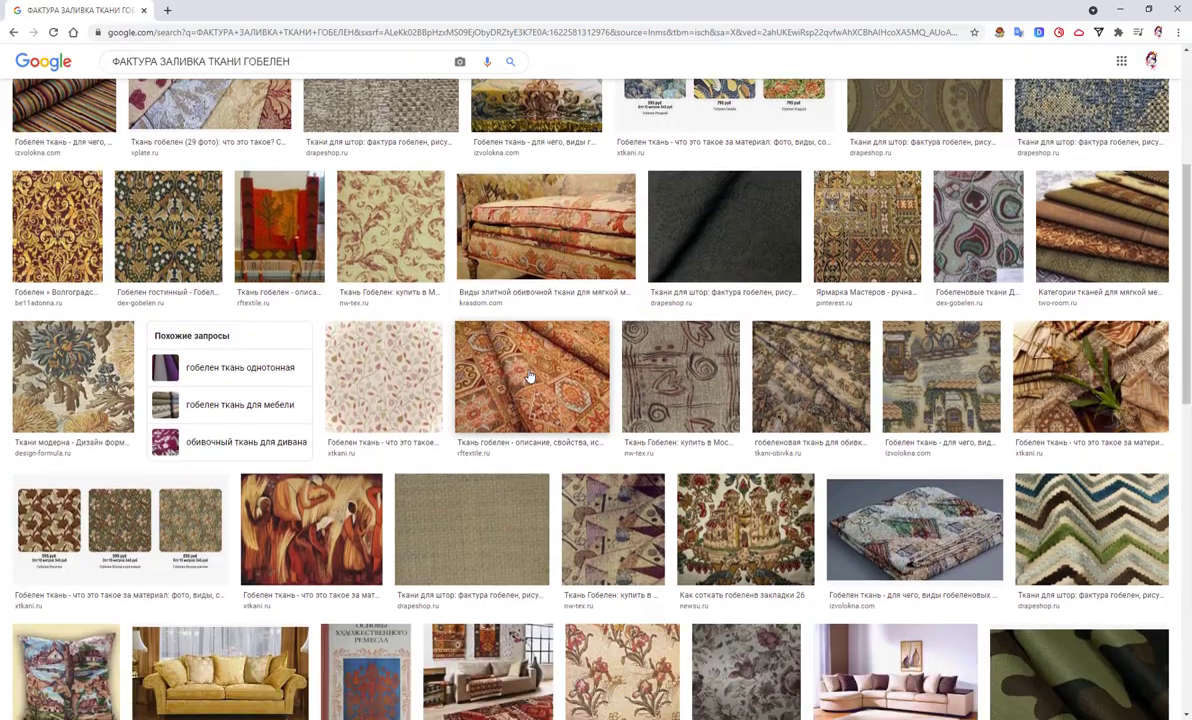
scroll(525, 358, down, 1)
scroll(470, 334, down, 3)
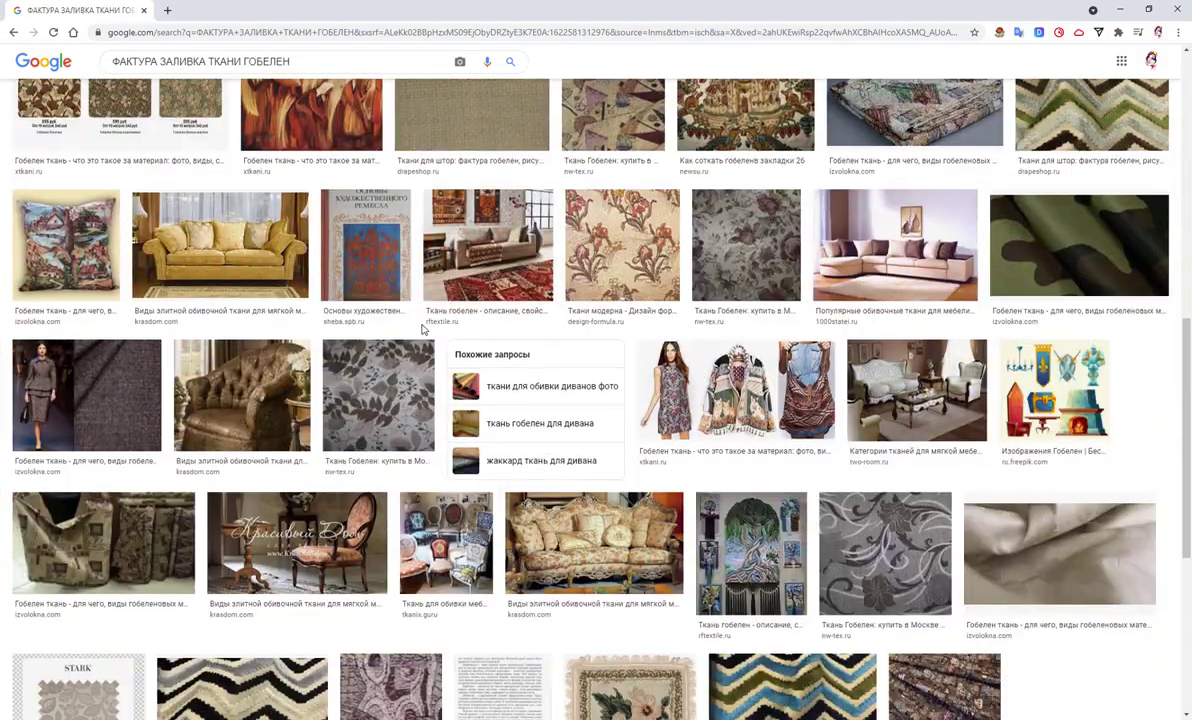
scroll(420, 328, down, 2)
scroll(415, 327, down, 2)
scroll(407, 326, up, 4)
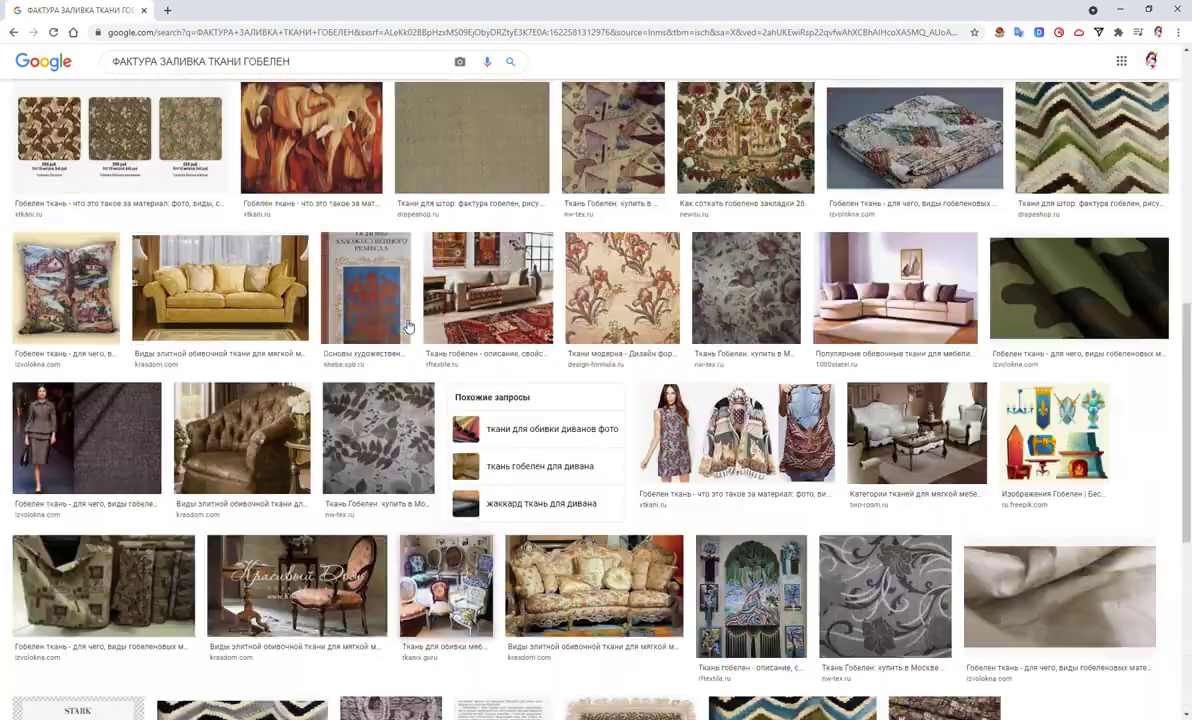
scroll(380, 305, up, 10)
scroll(330, 270, up, 3)
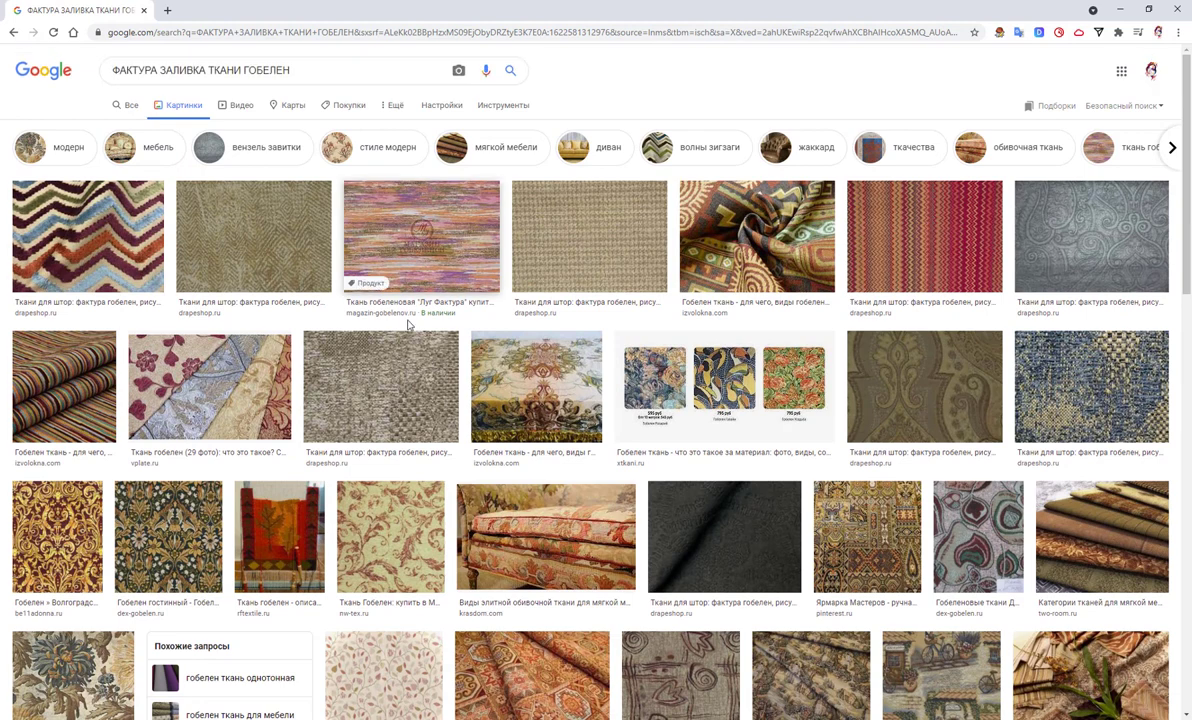
Remove ГОБЕЛЕН from the query and rerun the image search for 'ФАКТУРА ЗАЛИВКА ТКАНИ'
double_click(265, 70)
key(BackSpace)
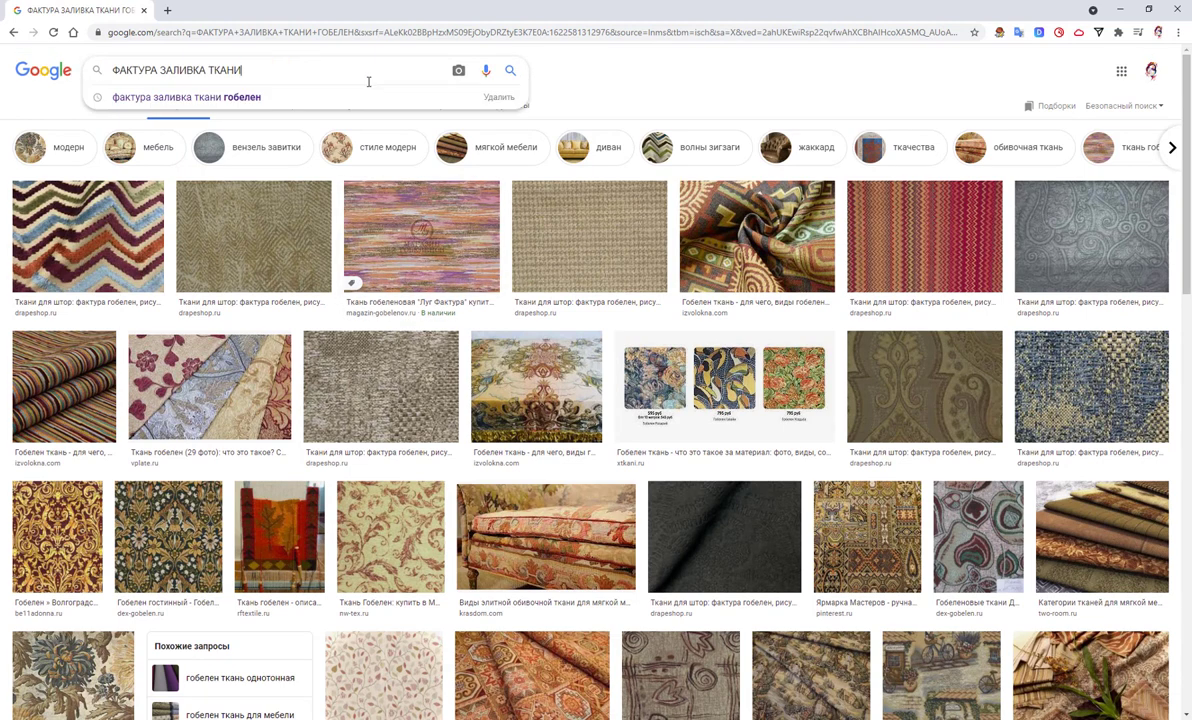
key(Return)
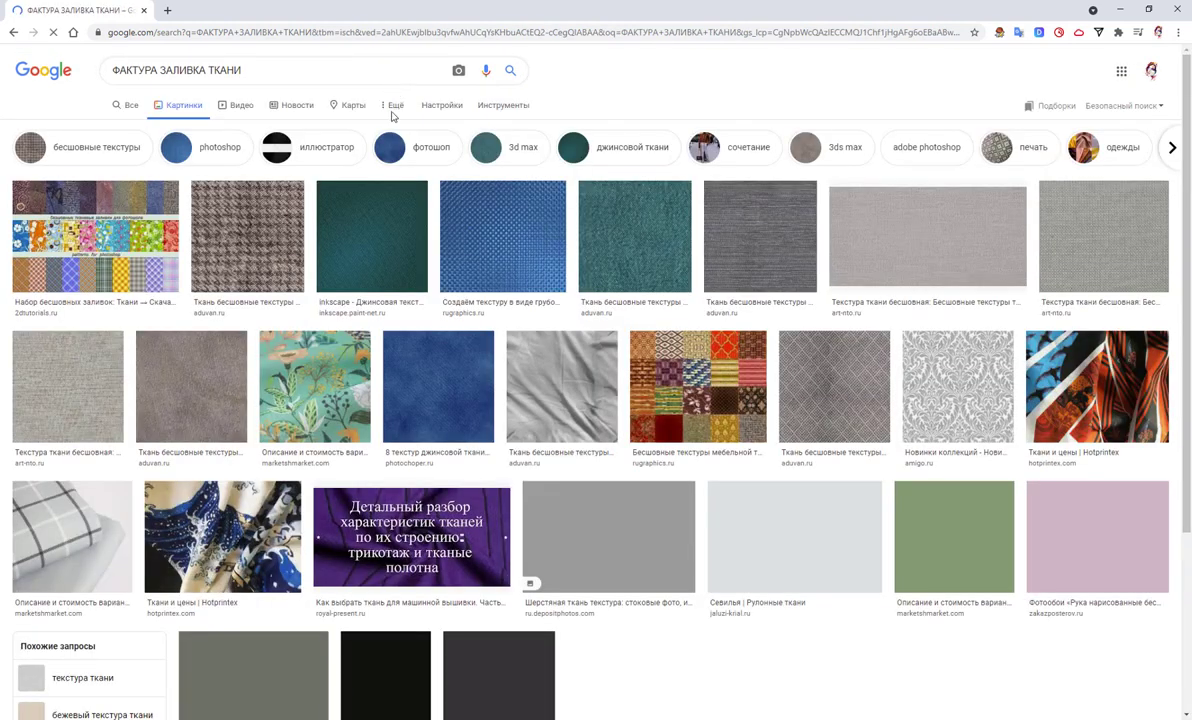
scroll(553, 330, down, 2)
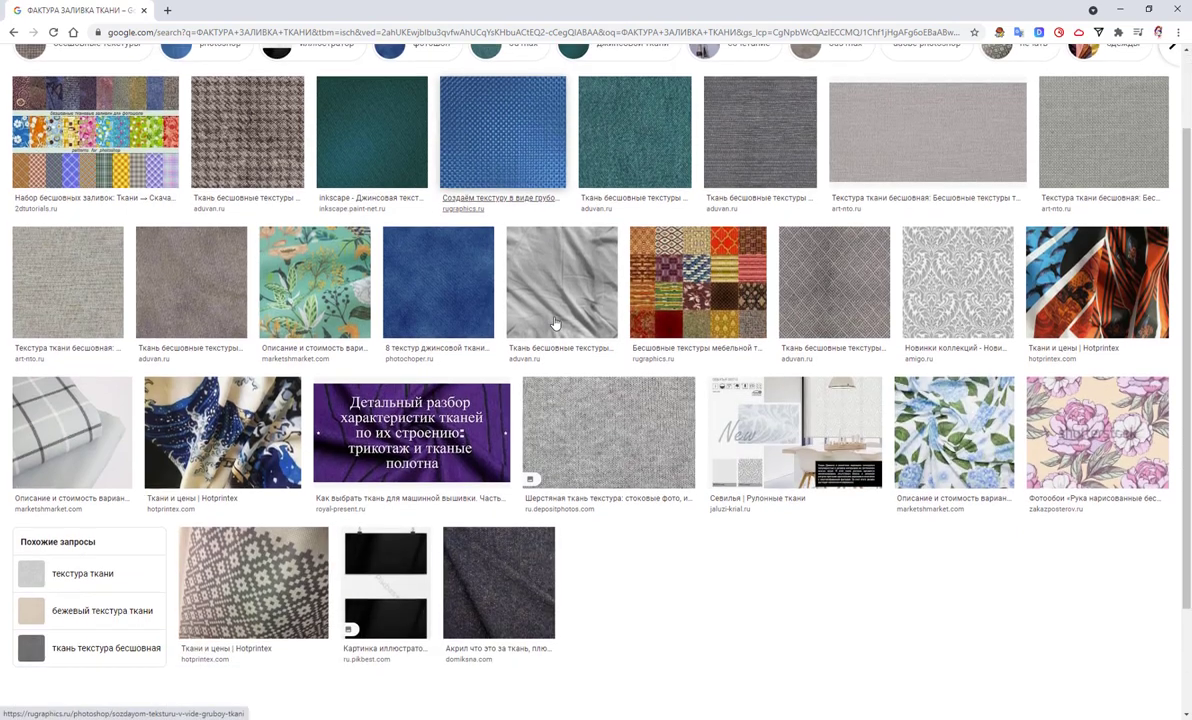
scroll(555, 316, up, 2)
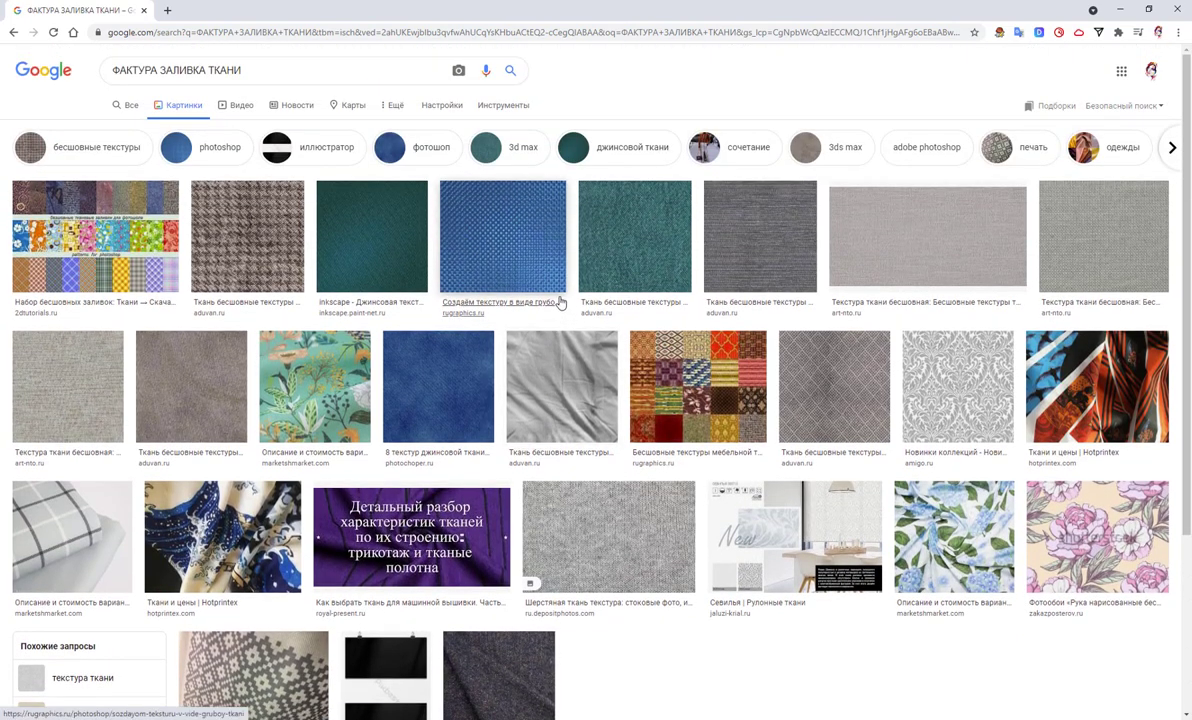
drag(159, 70, 58, 78)
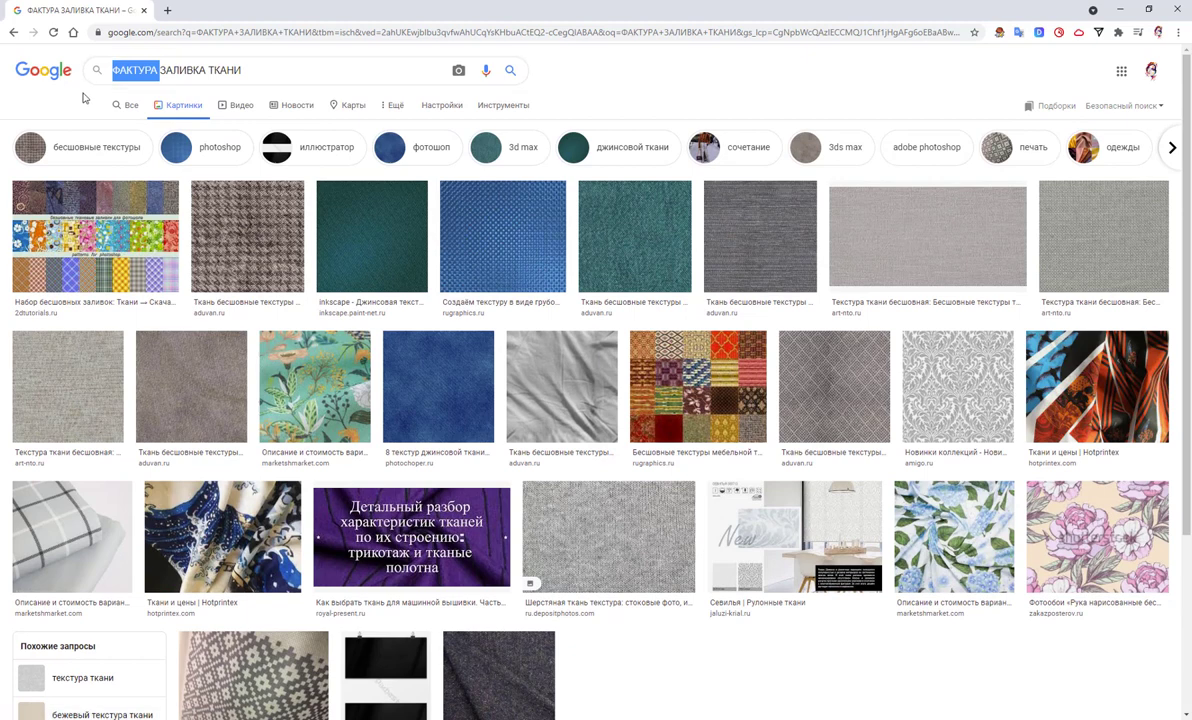
Search images for 'БЕСШОВНАЯ ЗАЛИВКА ТКАНИ' and browse the seamless fabric results
key(Delete)
key(Delete)
key(Delete)
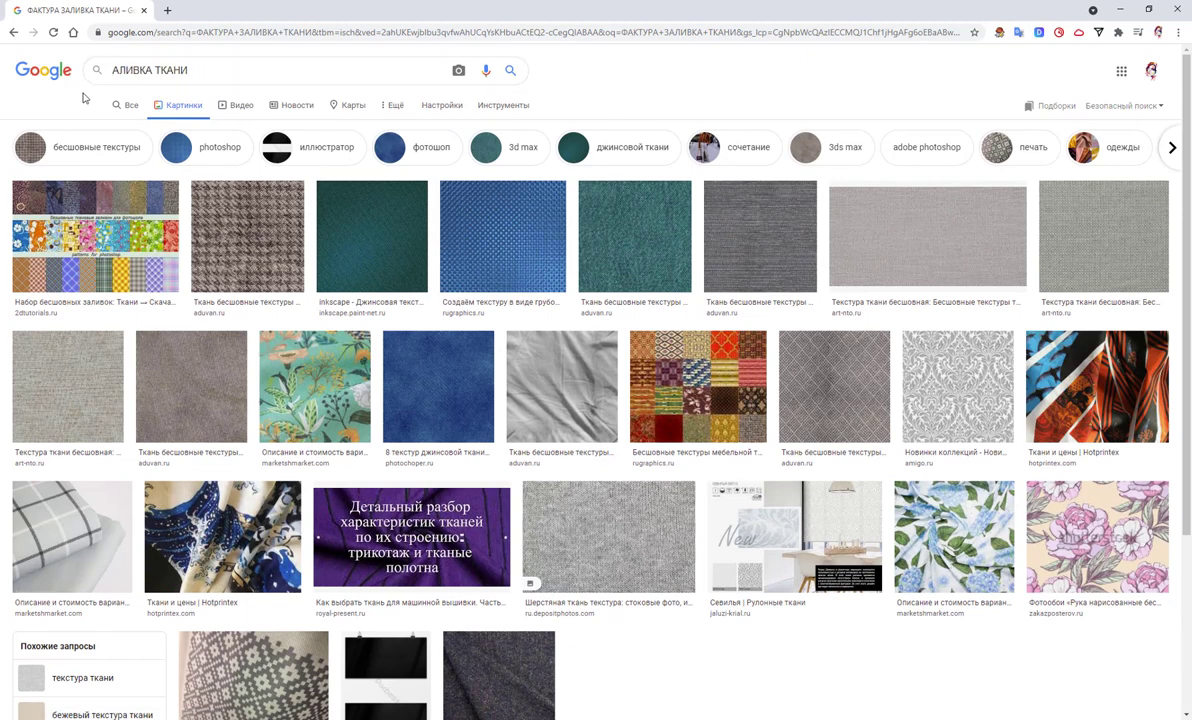
text(БЕСШОВНАЯ З)
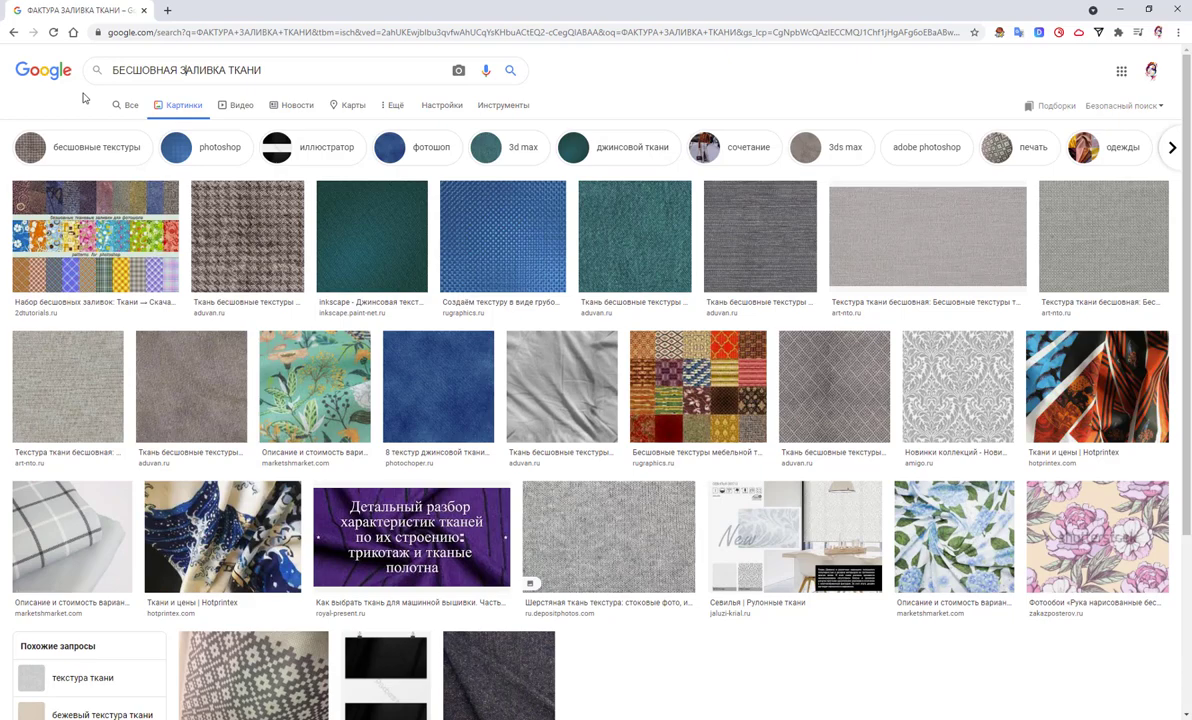
key(Return)
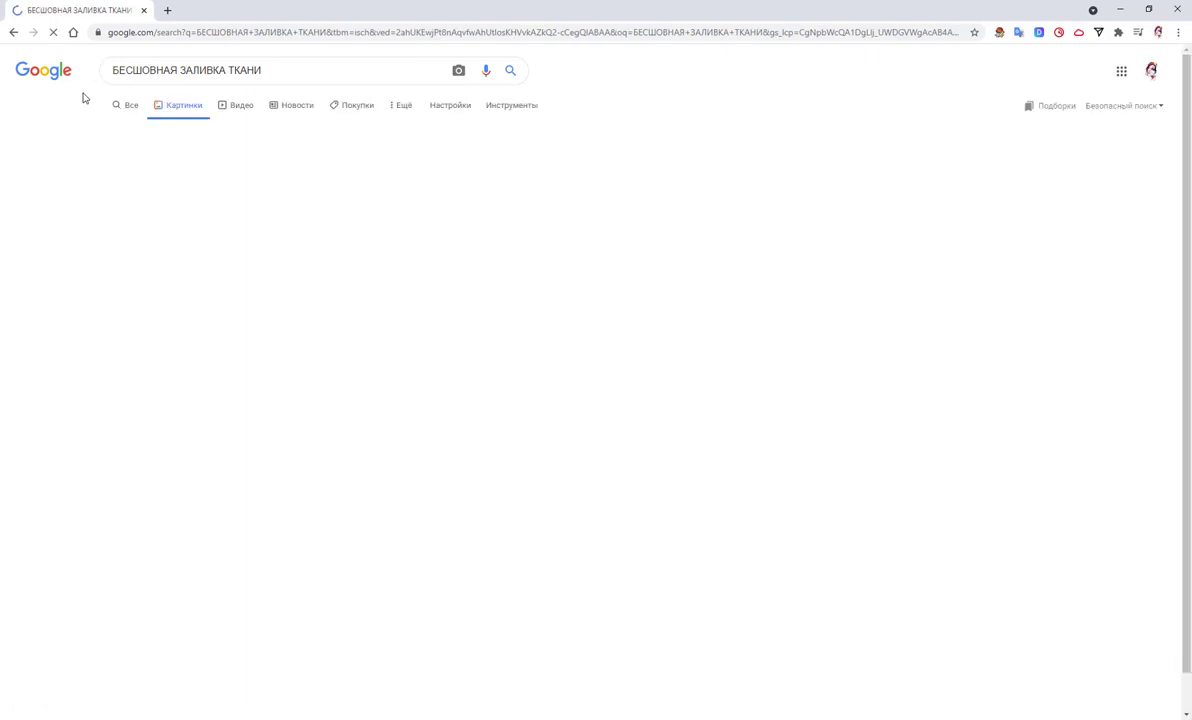
scroll(400, 330, down, 3)
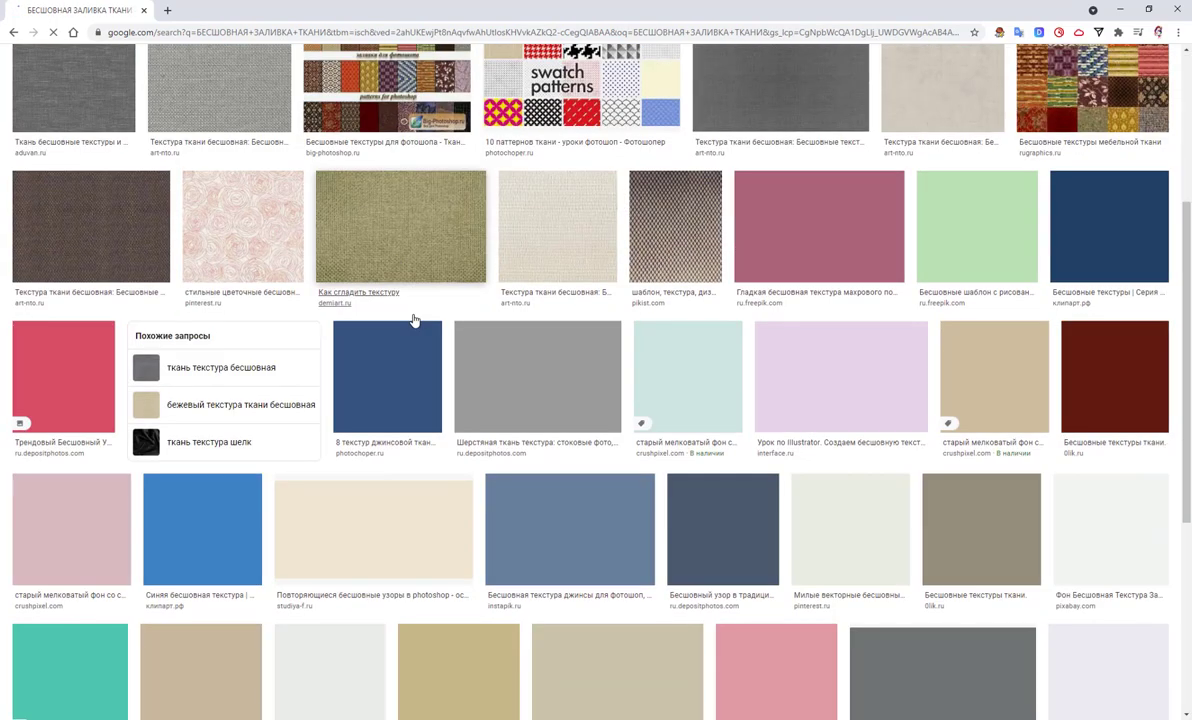
scroll(415, 316, down, 3)
scroll(600, 335, up, 3)
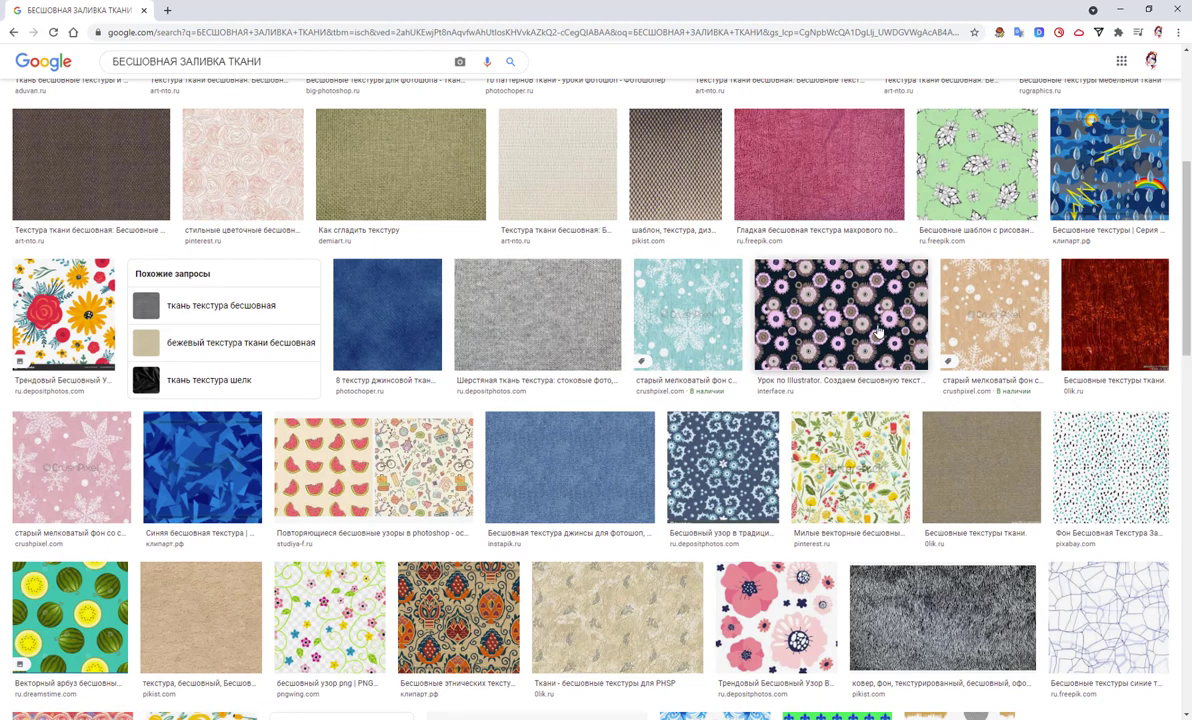
scroll(878, 332, down, 3)
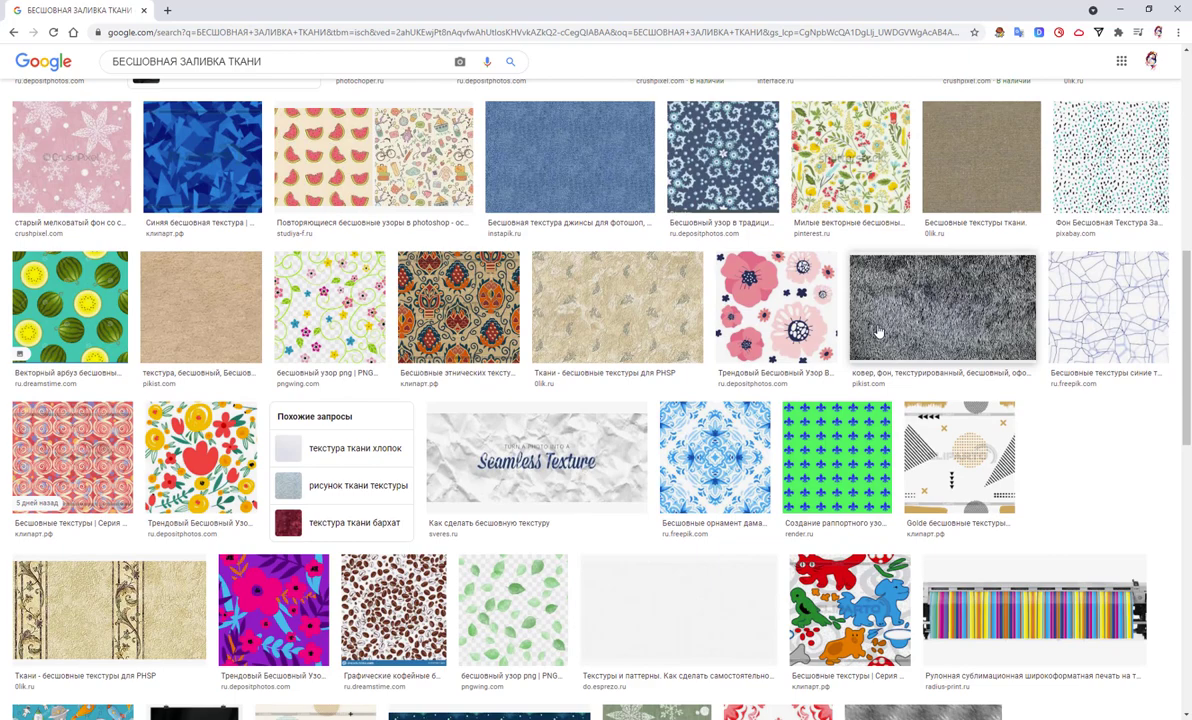
scroll(878, 332, down, 2)
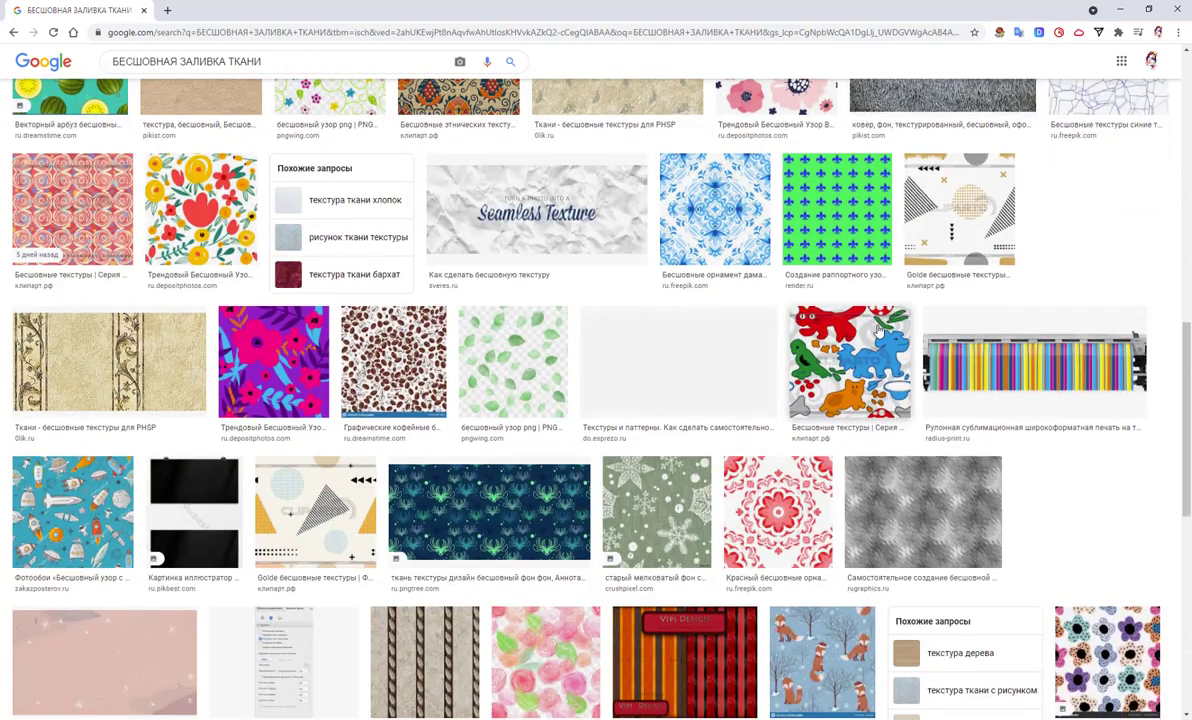
scroll(878, 330, down, 1)
scroll(877, 331, down, 2)
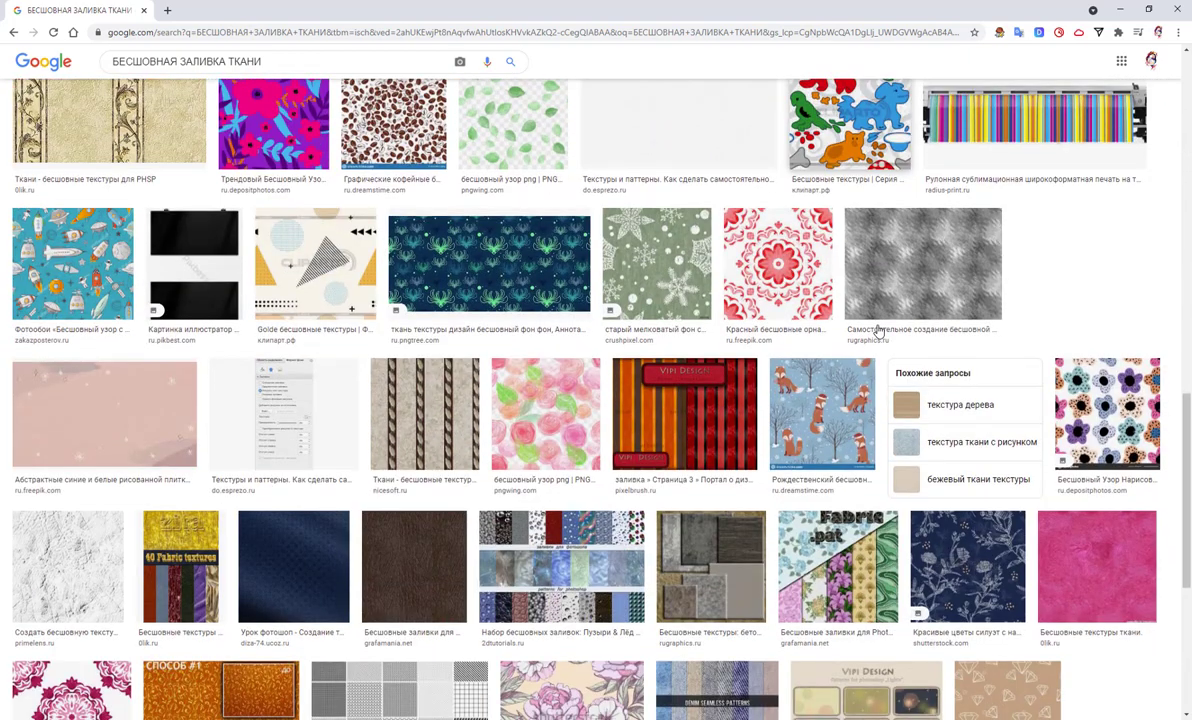
scroll(822, 296, down, 1)
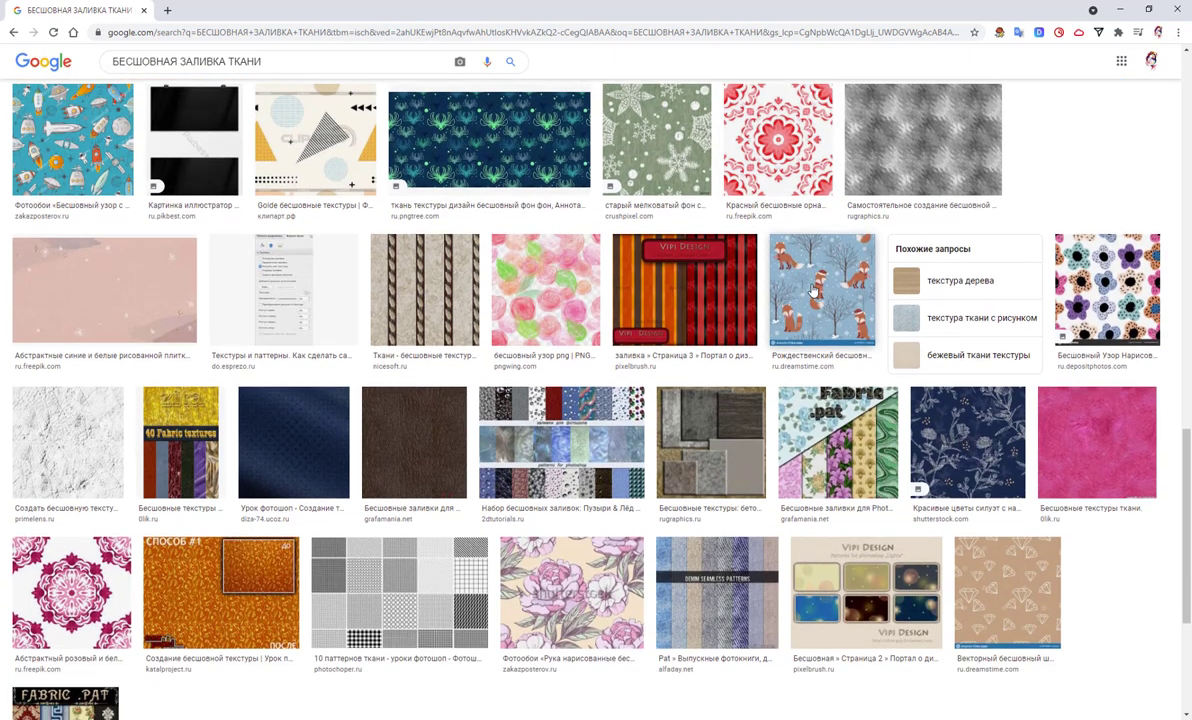
Preview a seamless fabric texture result and scroll through its similar images
click(1078, 420)
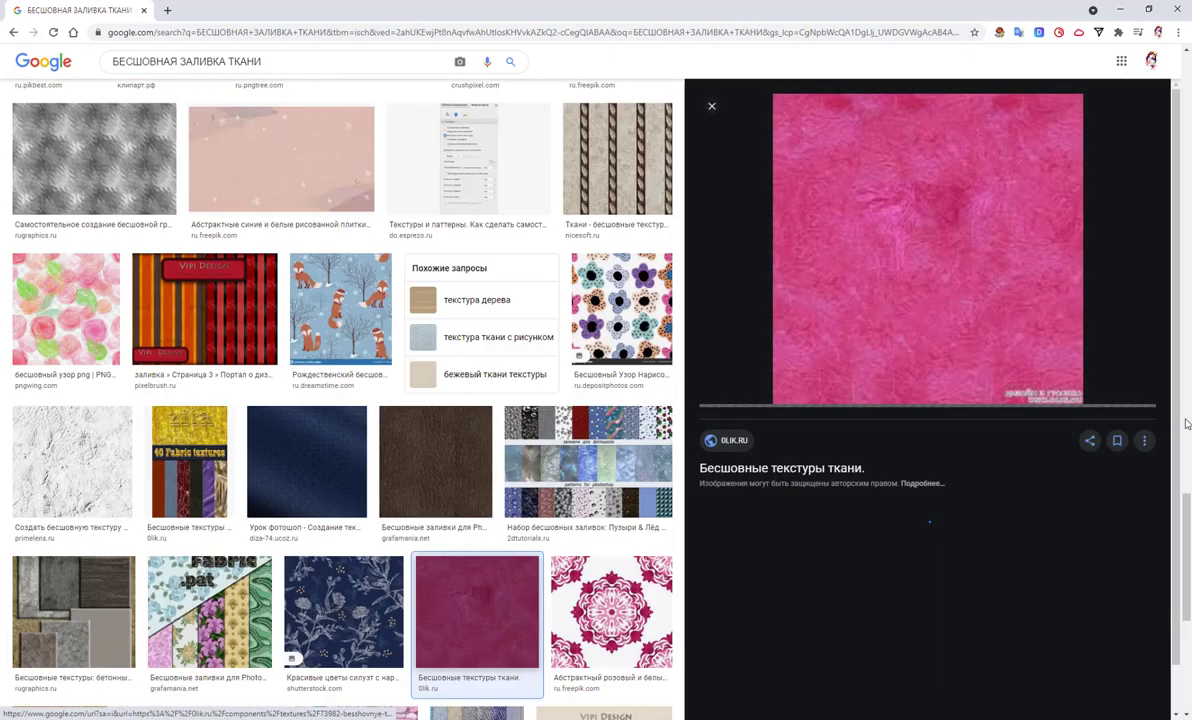
scroll(1110, 309, down, 3)
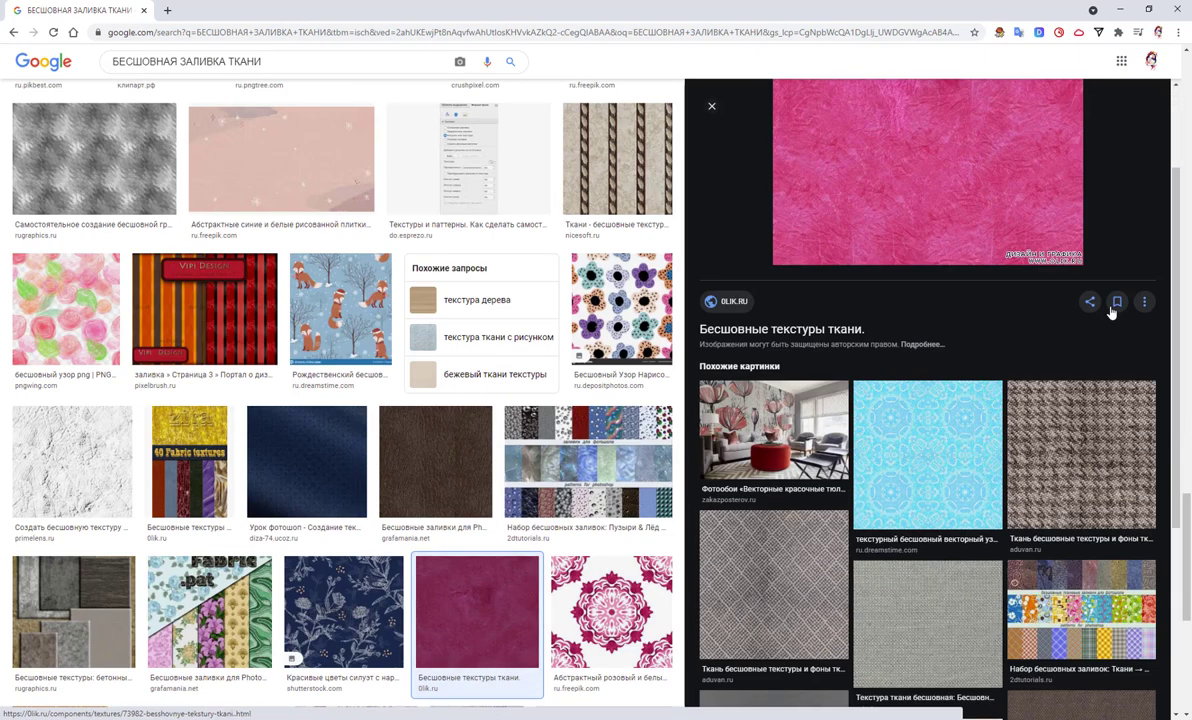
scroll(1090, 295, down, 2)
scroll(1086, 285, down, 2)
scroll(1086, 285, down, 3)
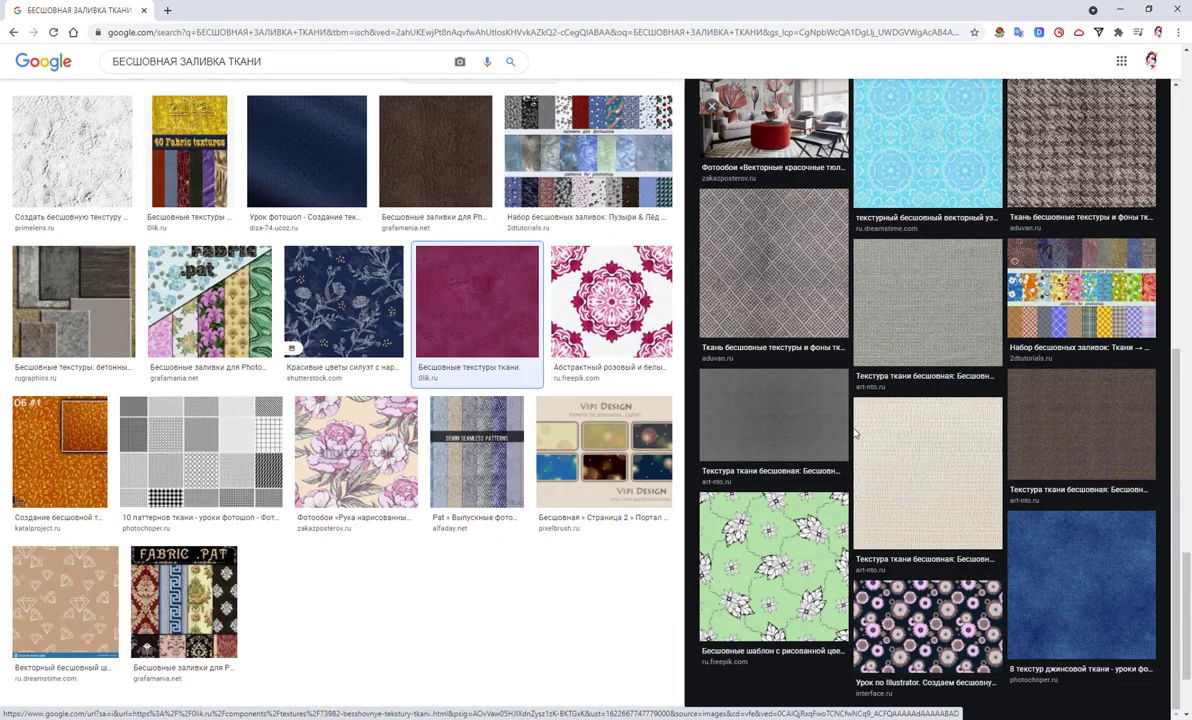
scroll(931, 423, down, 2)
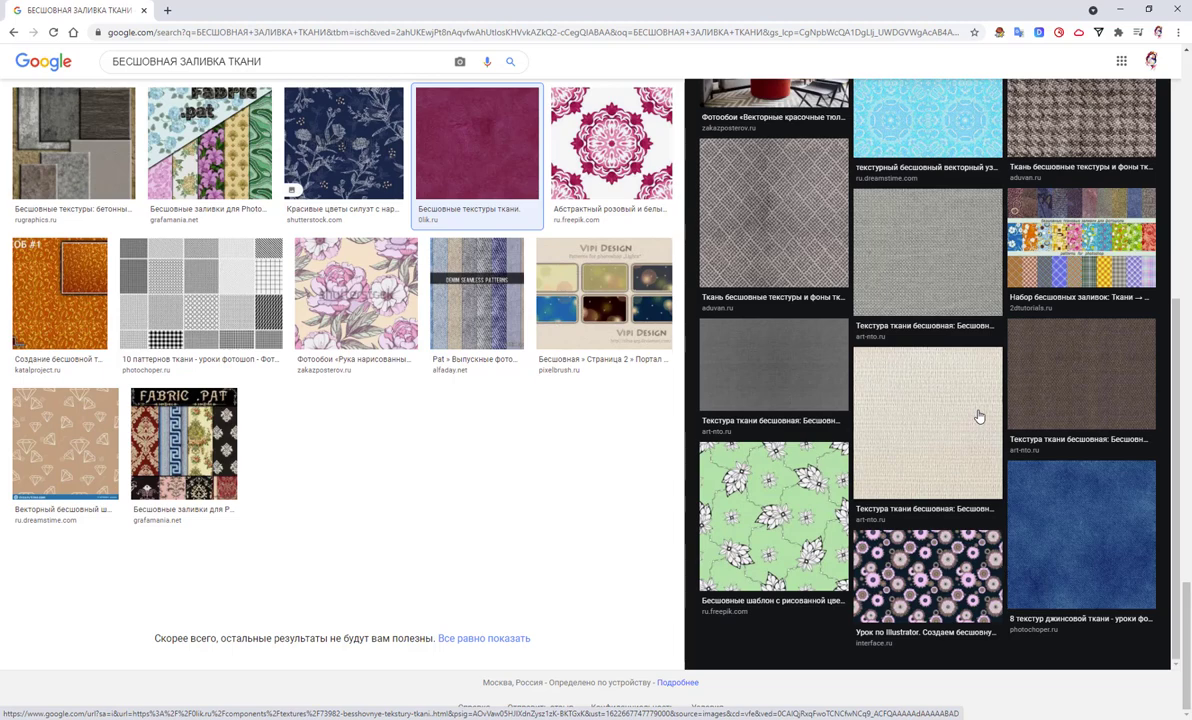
Preview a denim texture and browse its similar images
click(1086, 549)
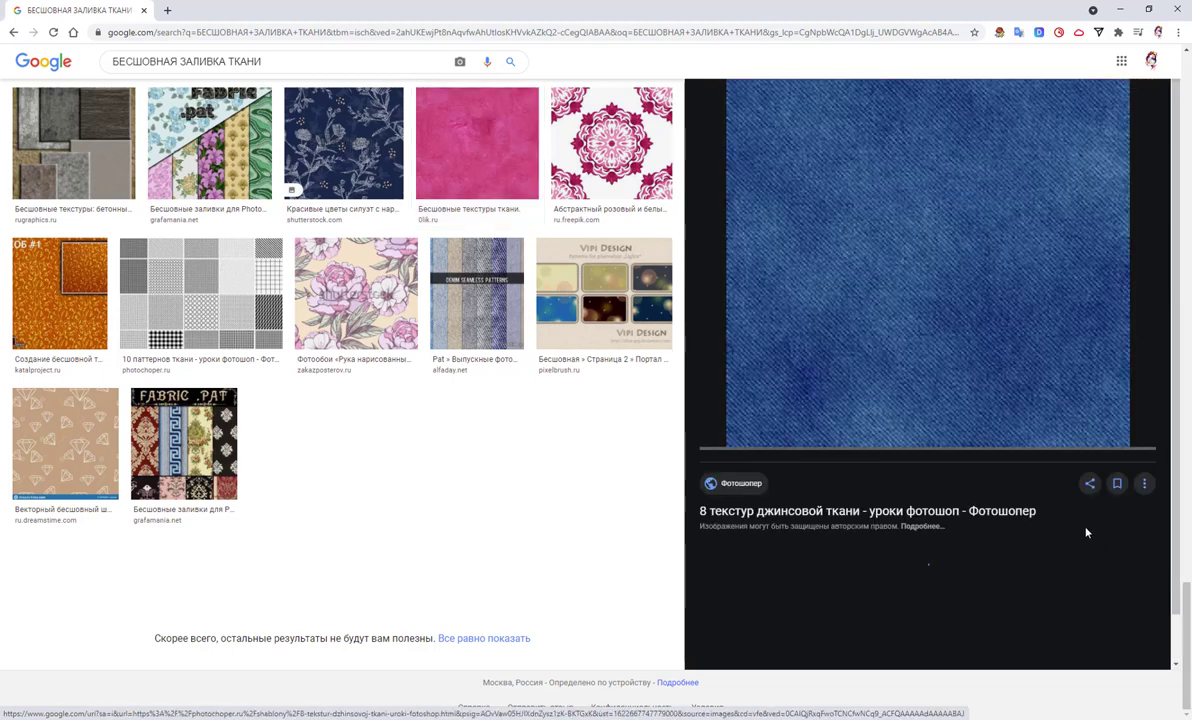
scroll(1122, 380, up, 1)
scroll(1122, 380, down, 3)
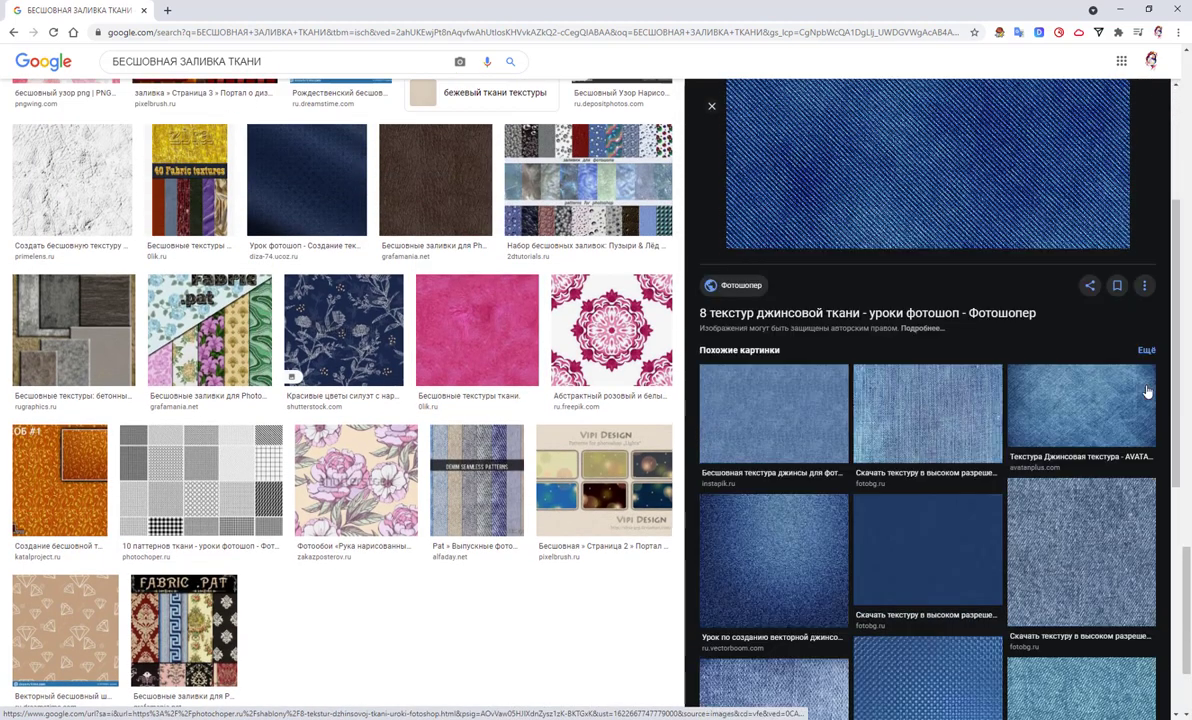
scroll(1140, 385, down, 2)
scroll(1156, 391, down, 3)
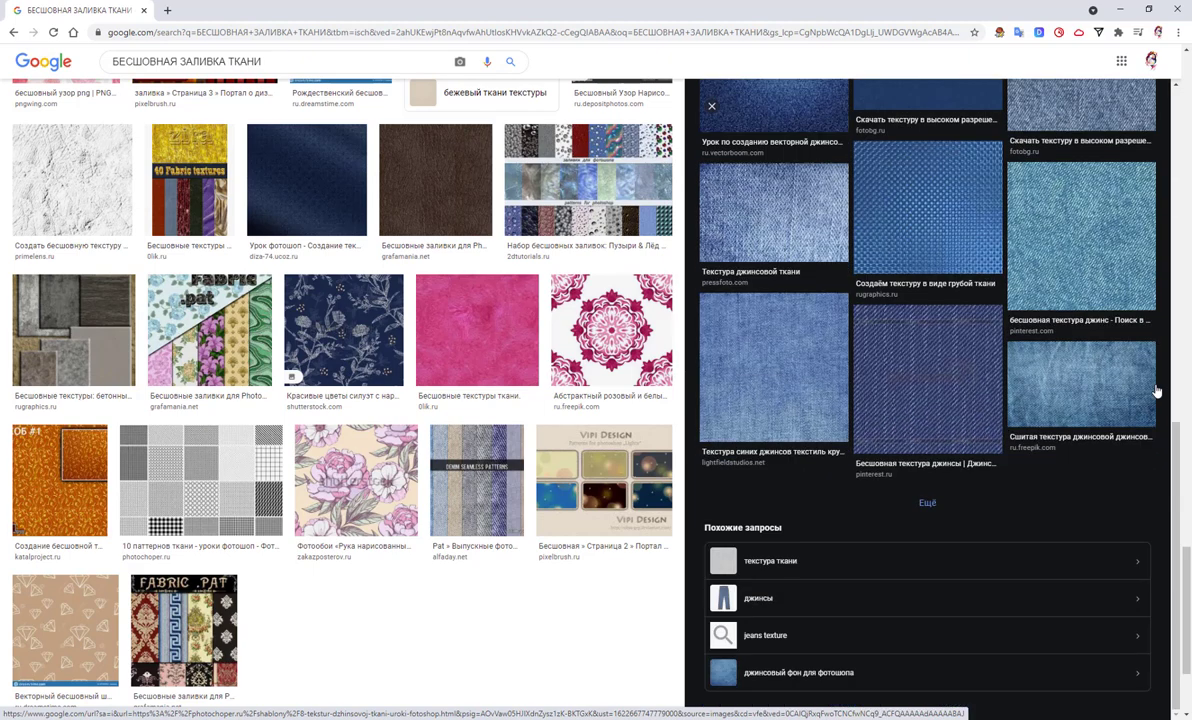
scroll(560, 420, down, 2)
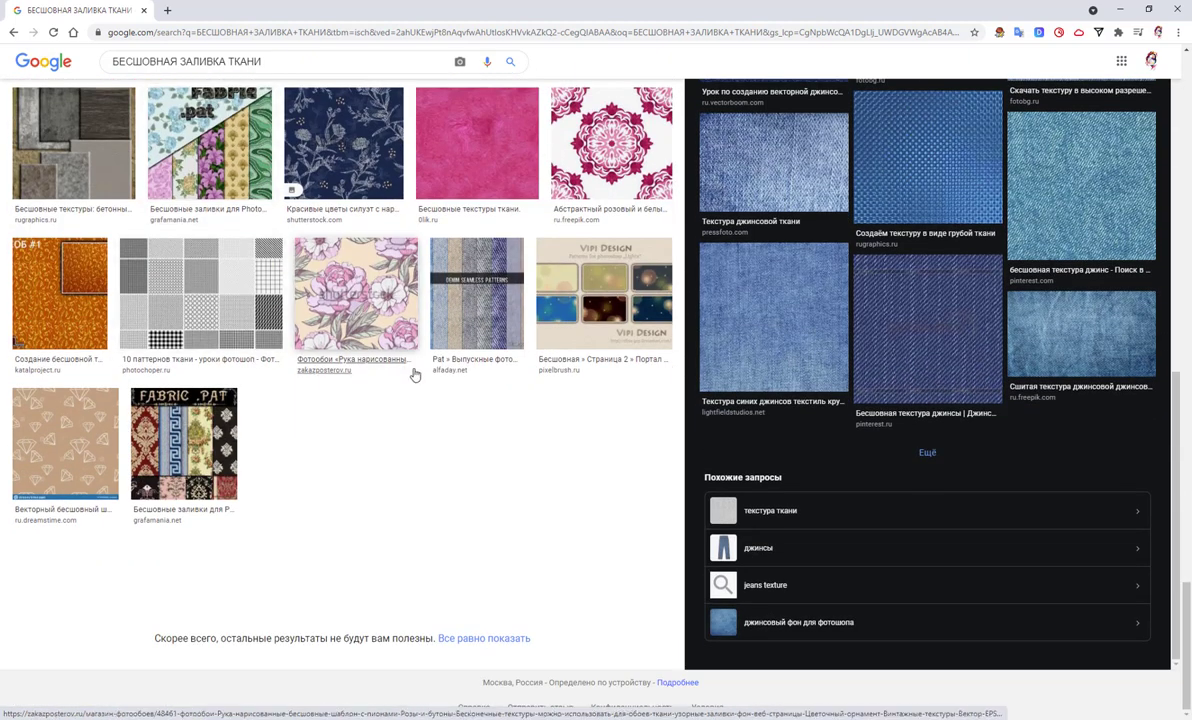
scroll(480, 390, up, 3)
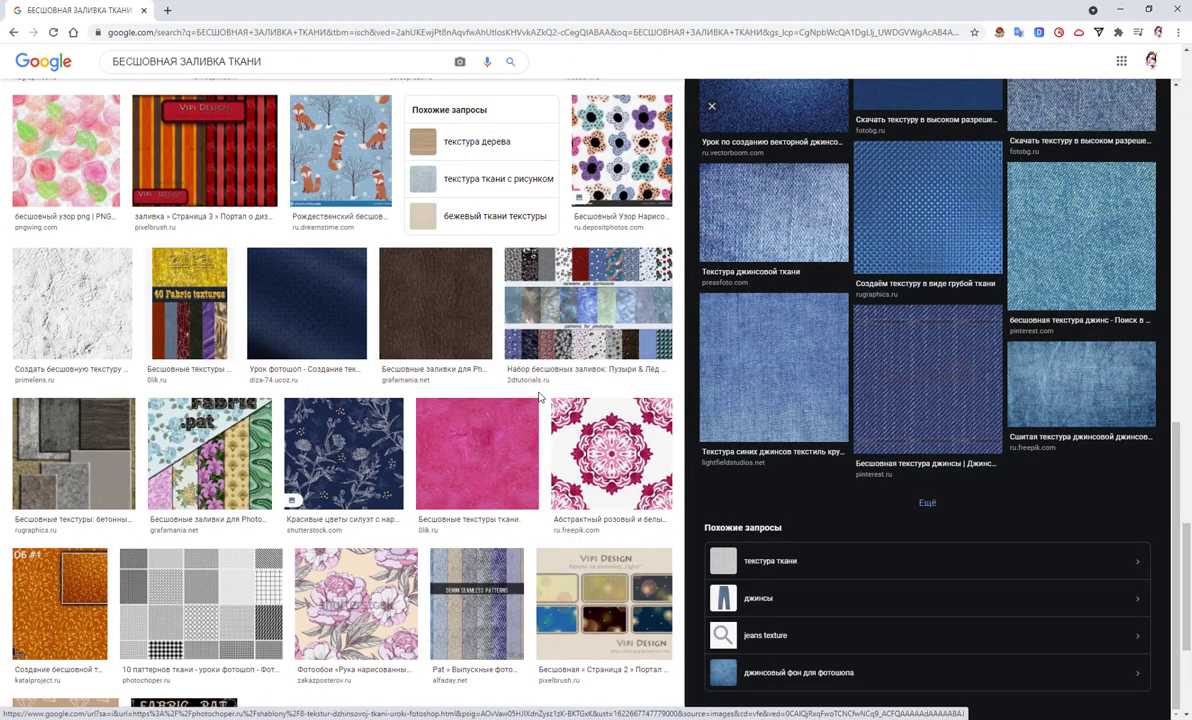
Open the pink fabric texture from 0lik.ru and scroll through its preview panel
click(517, 458)
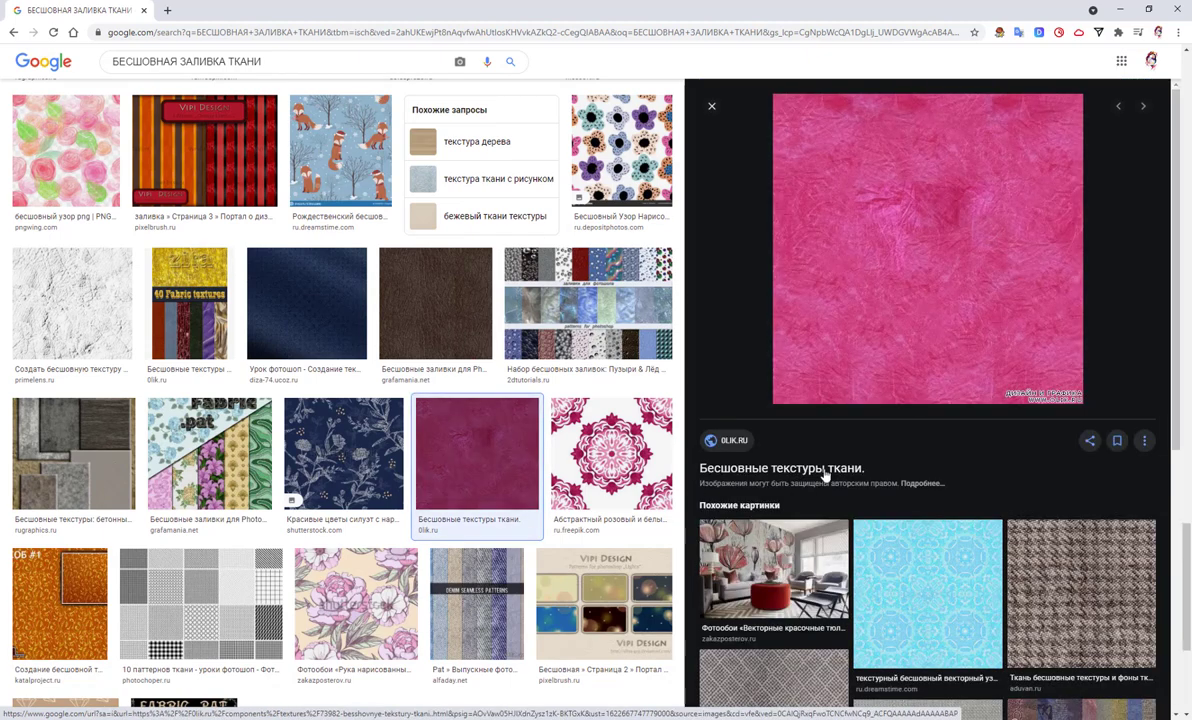
scroll(880, 392, down, 2)
scroll(880, 398, down, 2)
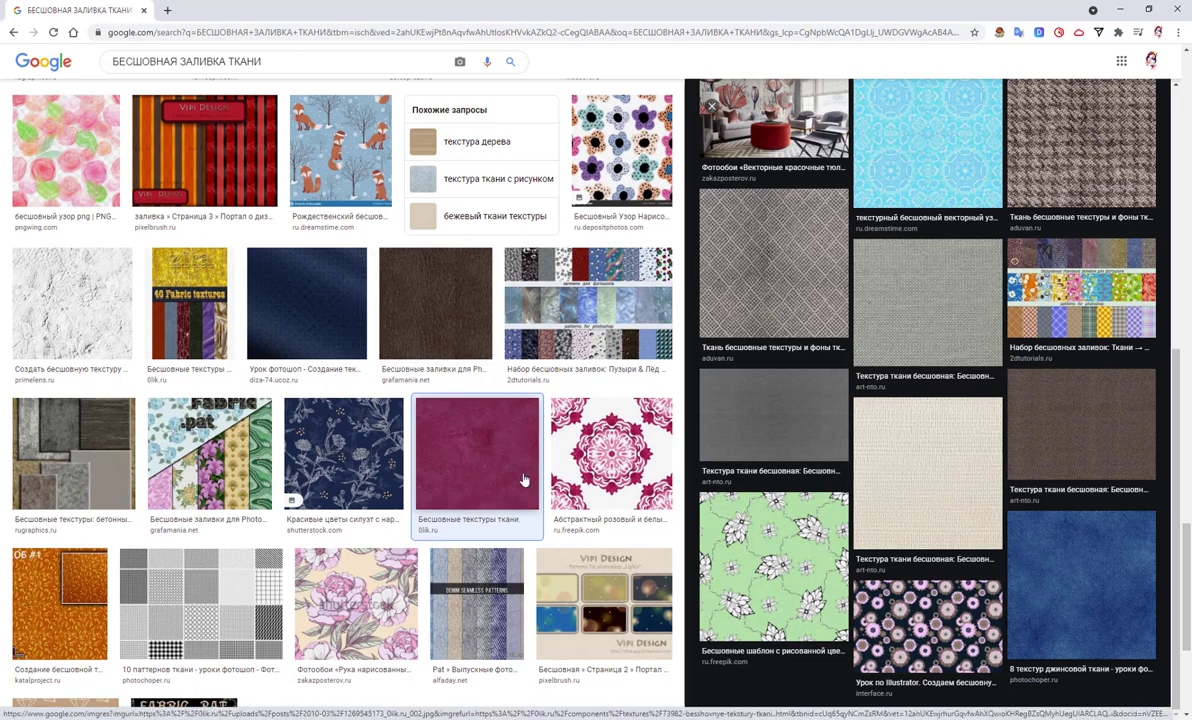
scroll(490, 412, up, 2)
scroll(434, 400, up, 2)
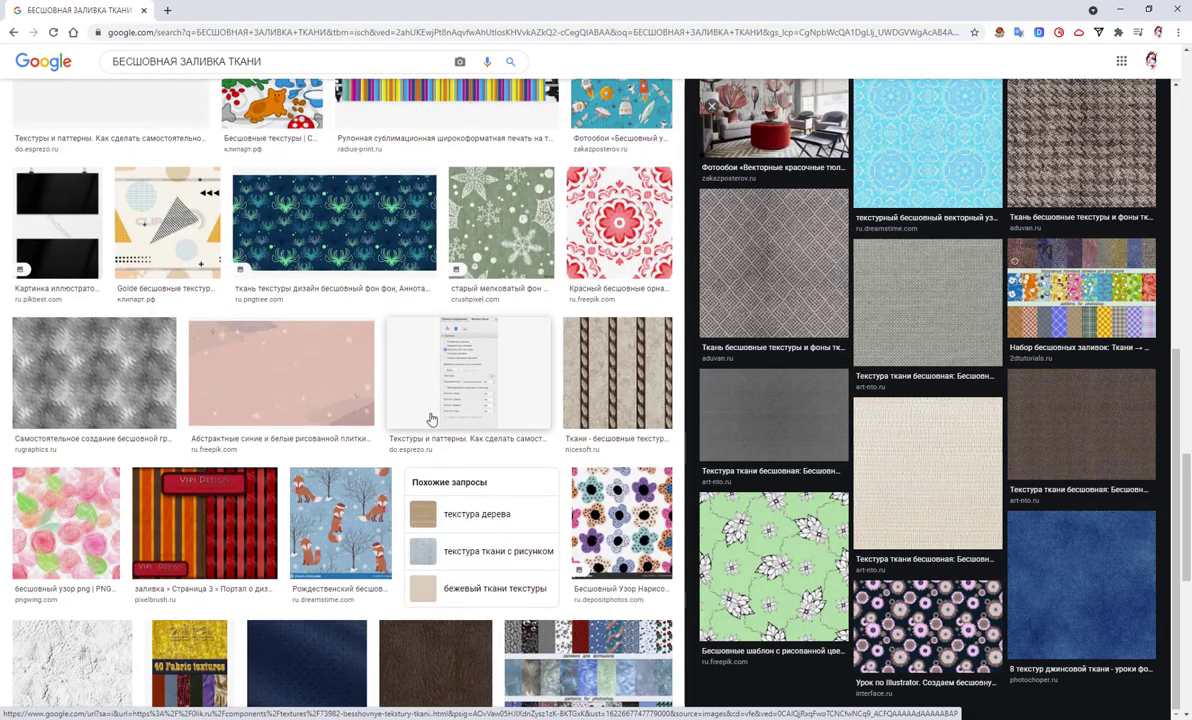
scroll(464, 420, up, 2)
scroll(464, 418, up, 2)
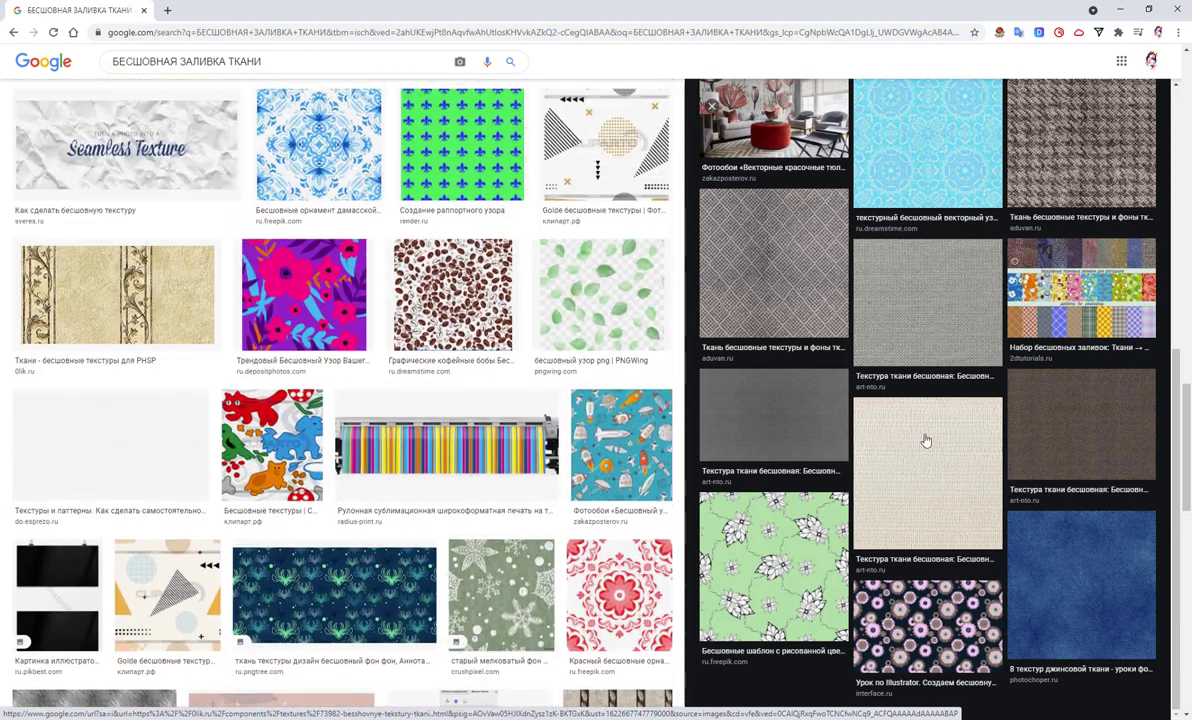
Save the large photoshoper.ru denim image to the Desktop as 8_tekstur_dzhinsovoy_tkani_-_uroki_fotoshop_2.jpg
click(1097, 624)
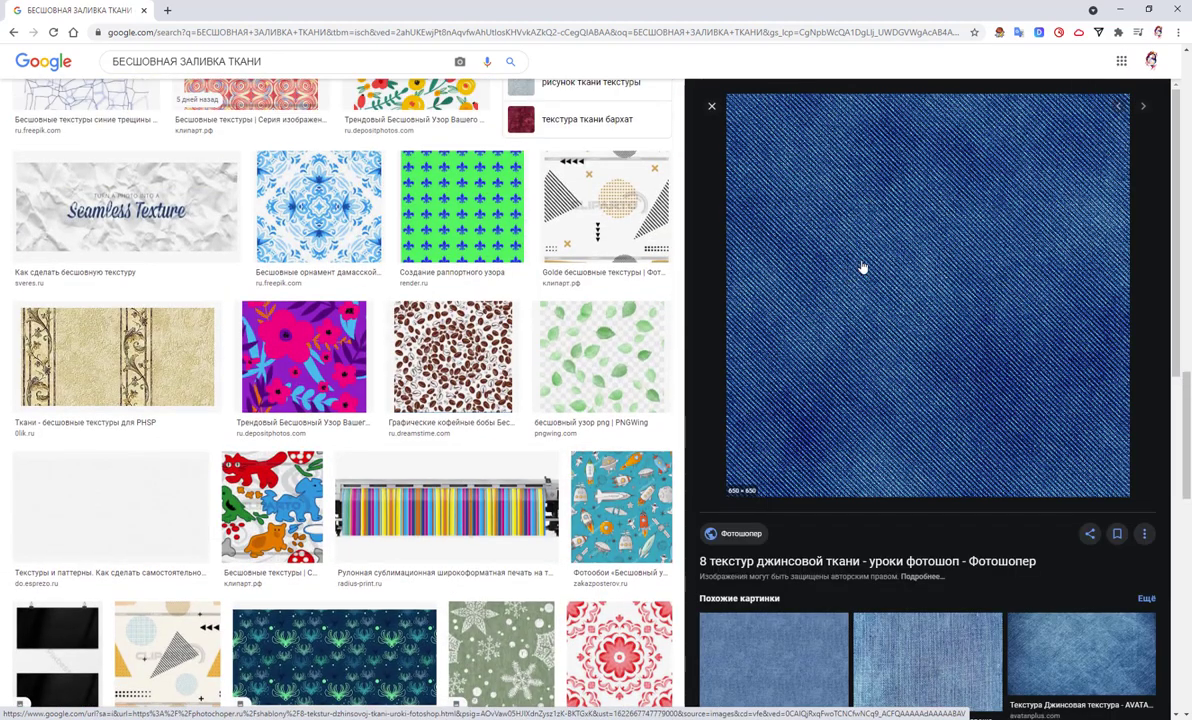
scroll(863, 268, down, 3)
scroll(865, 262, down, 3)
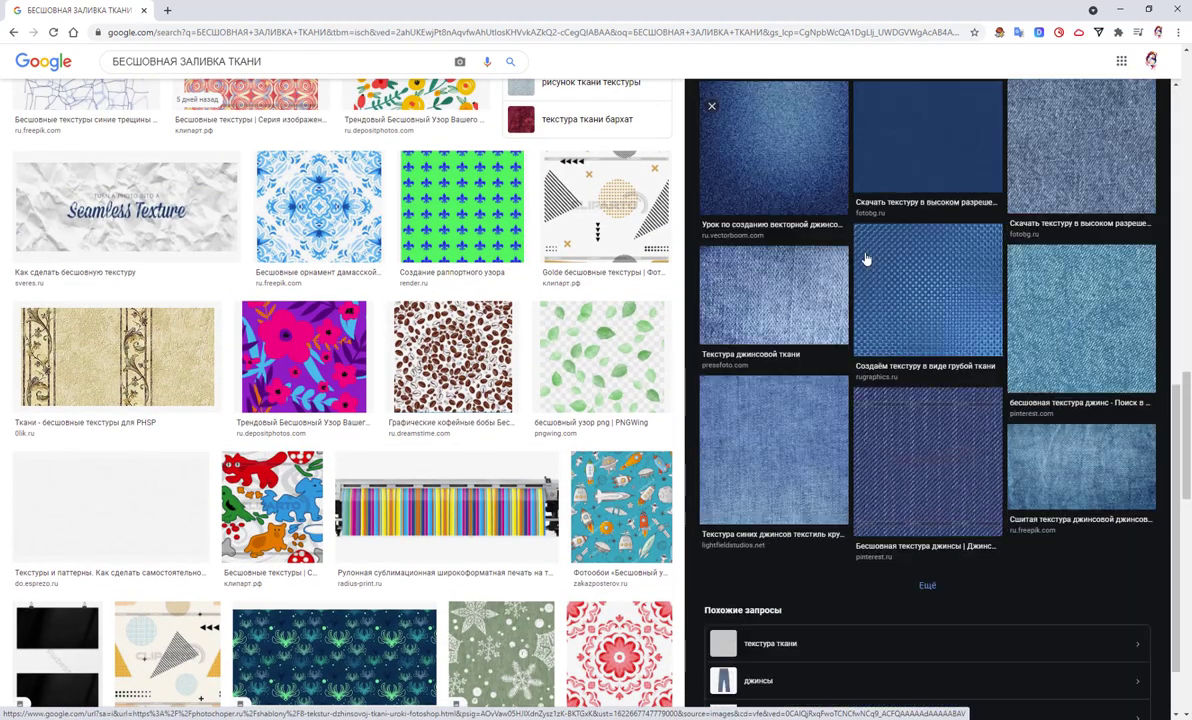
click(866, 260)
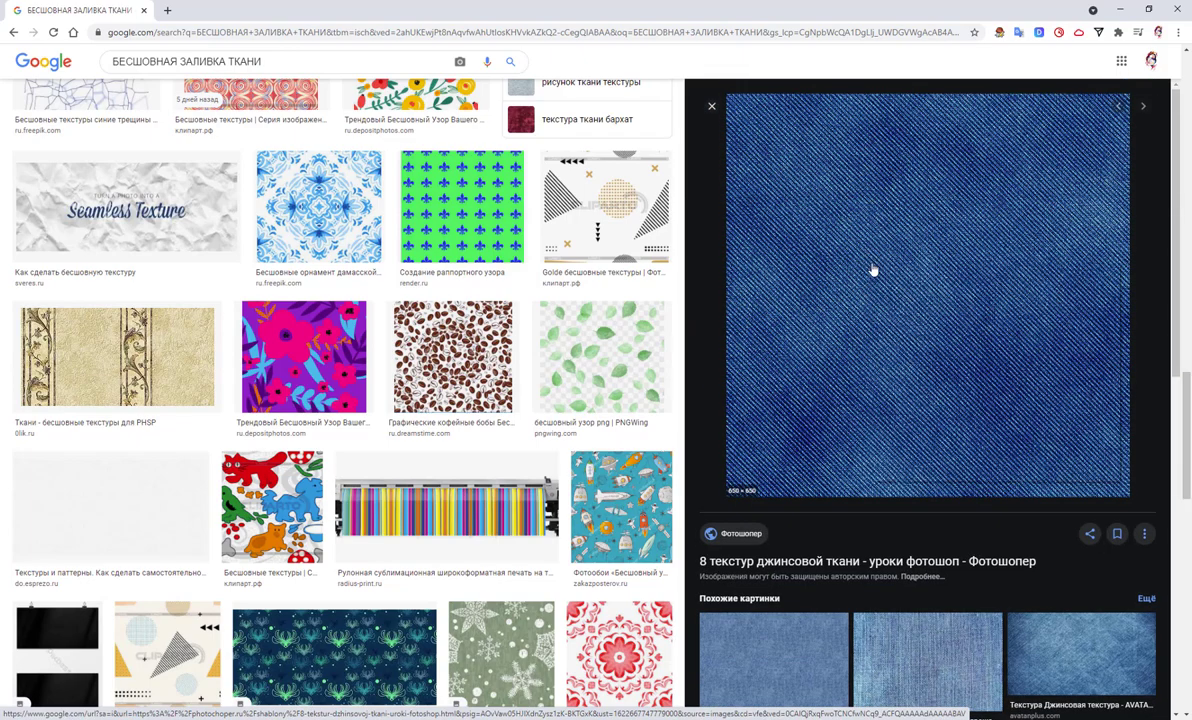
right_click(871, 264)
click(935, 409)
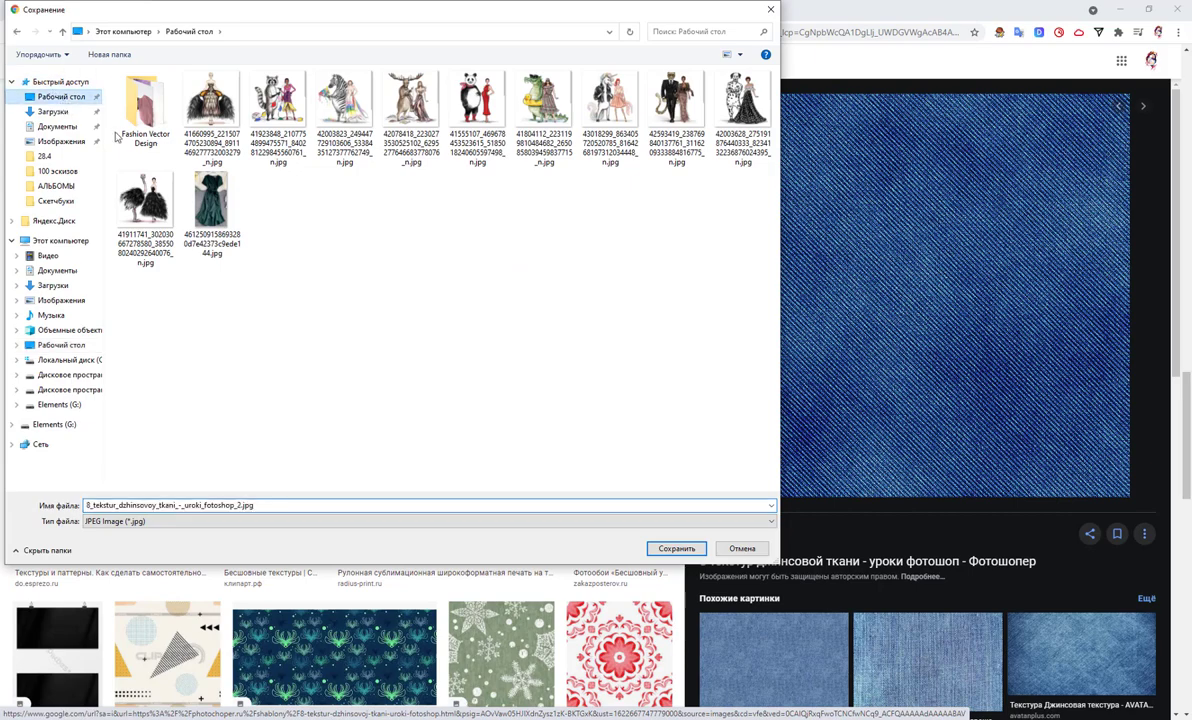
click(670, 552)
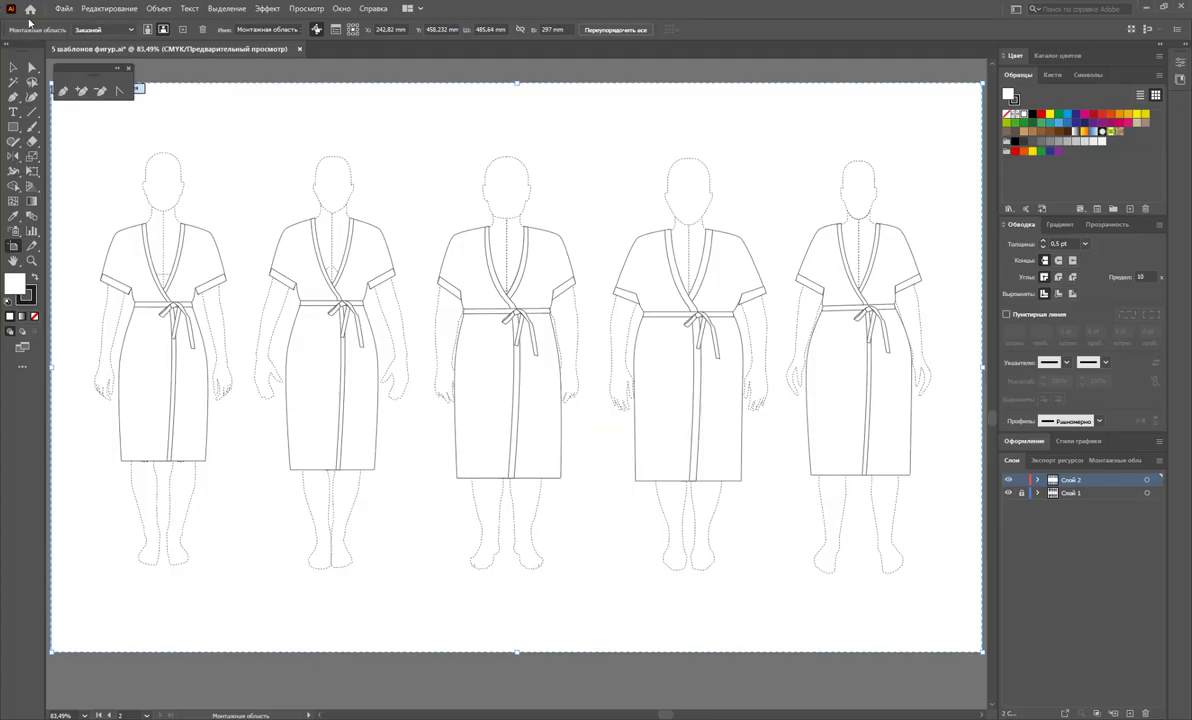
Open the downloaded denim JPG from the Desktop in Illustrator
click(63, 8)
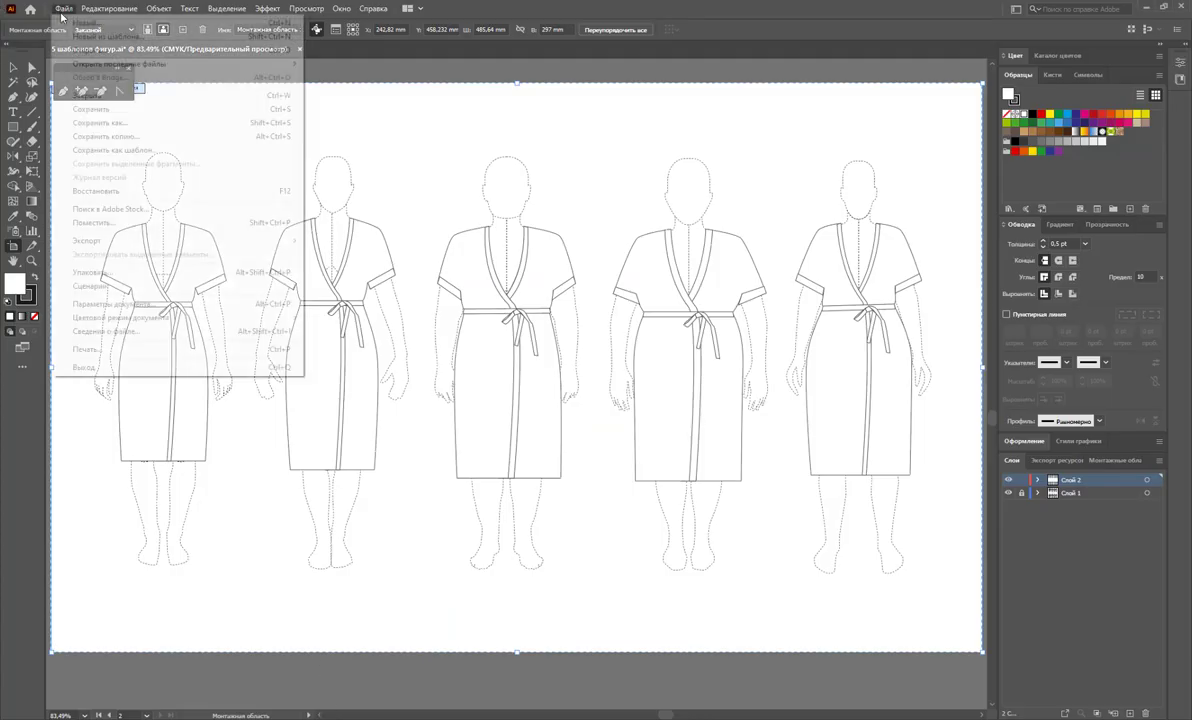
click(125, 82)
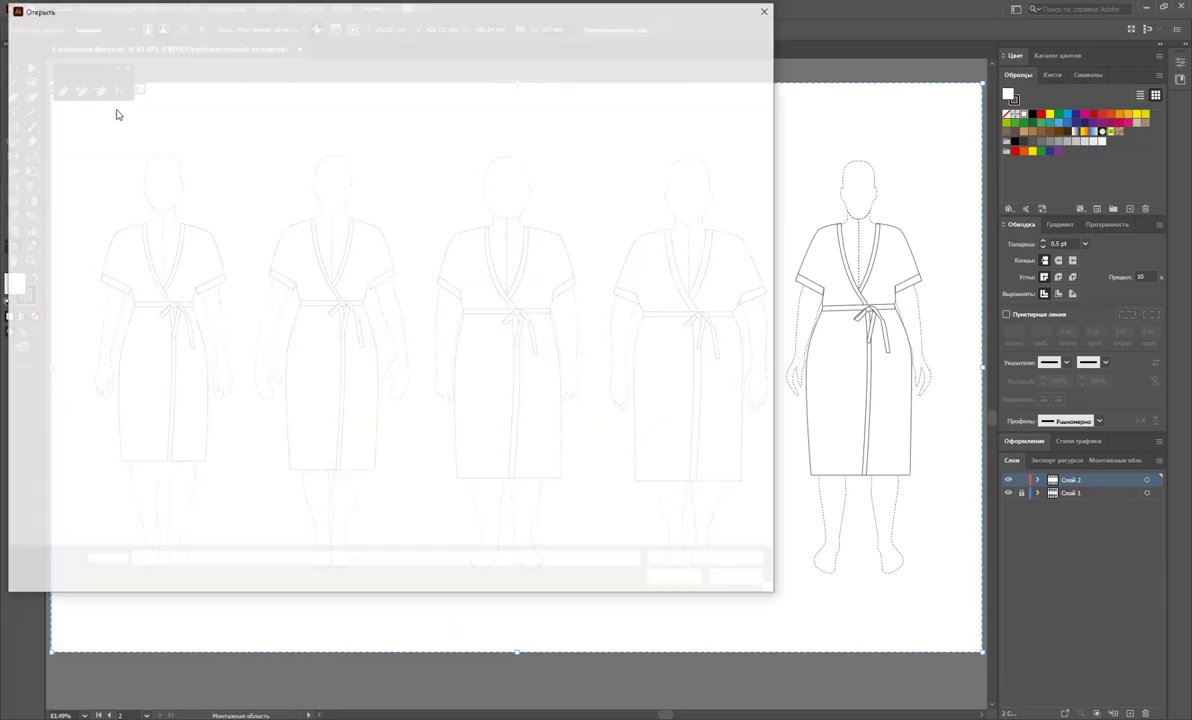
click(57, 97)
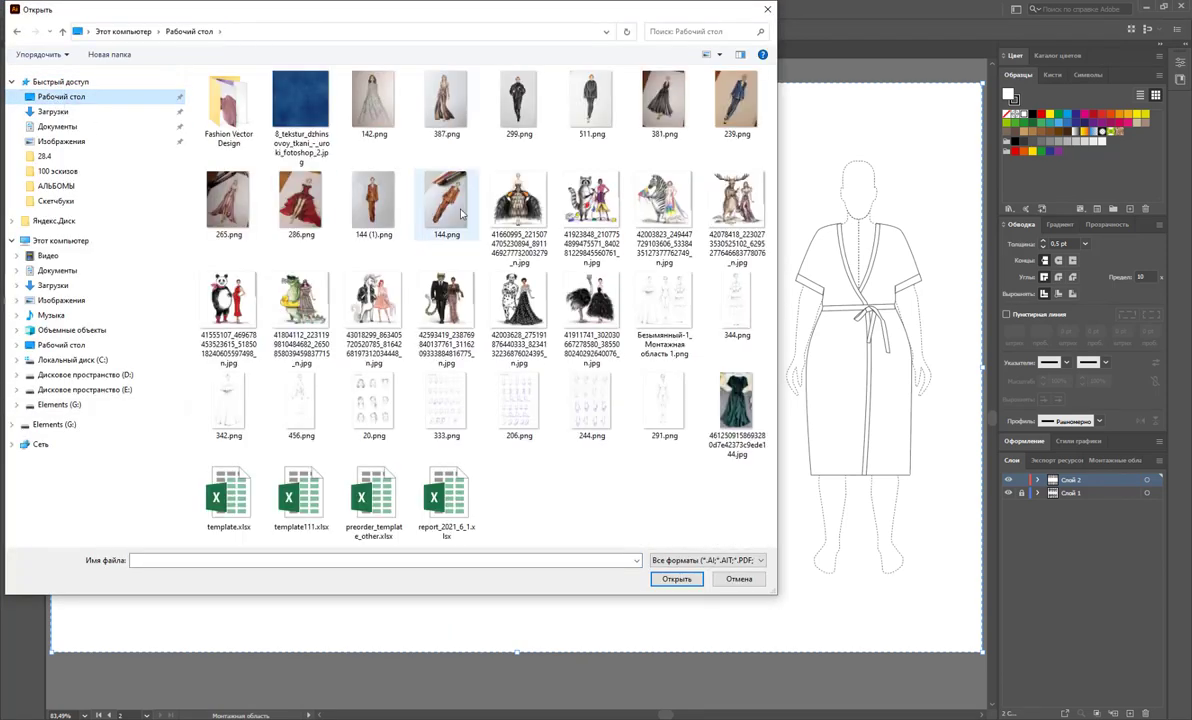
click(658, 582)
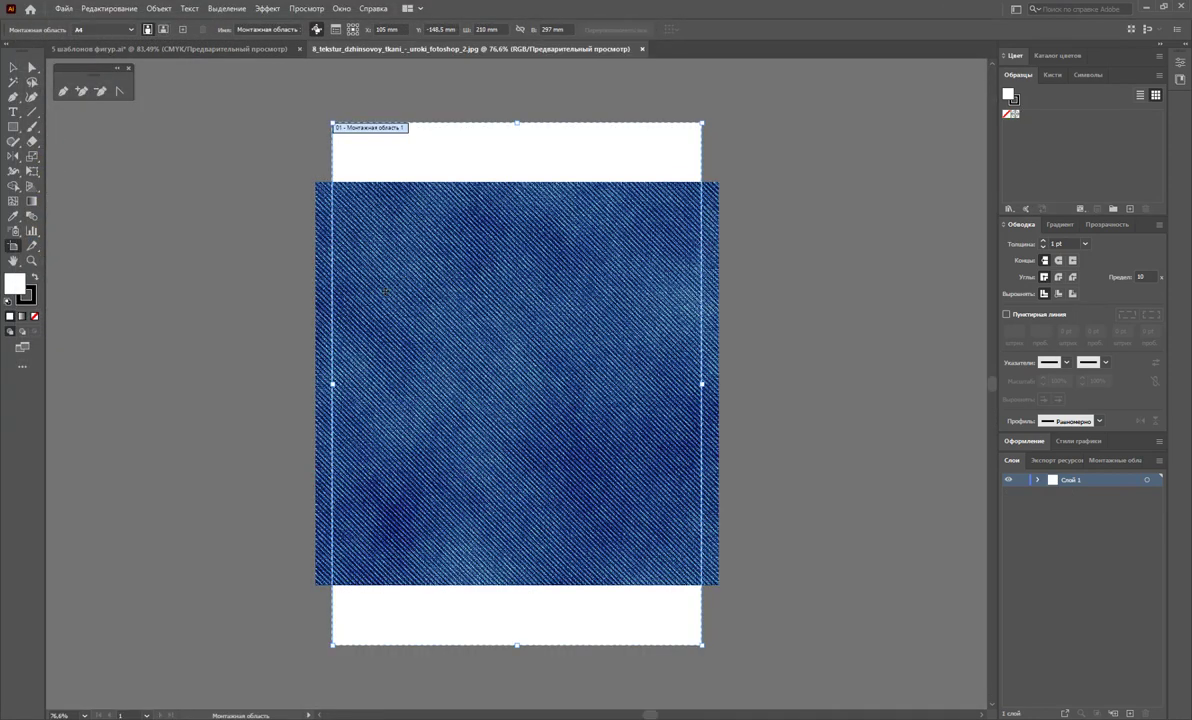
Float the denim document and drag a copy of the image into the robe figures file
drag(450, 52, 579, 112)
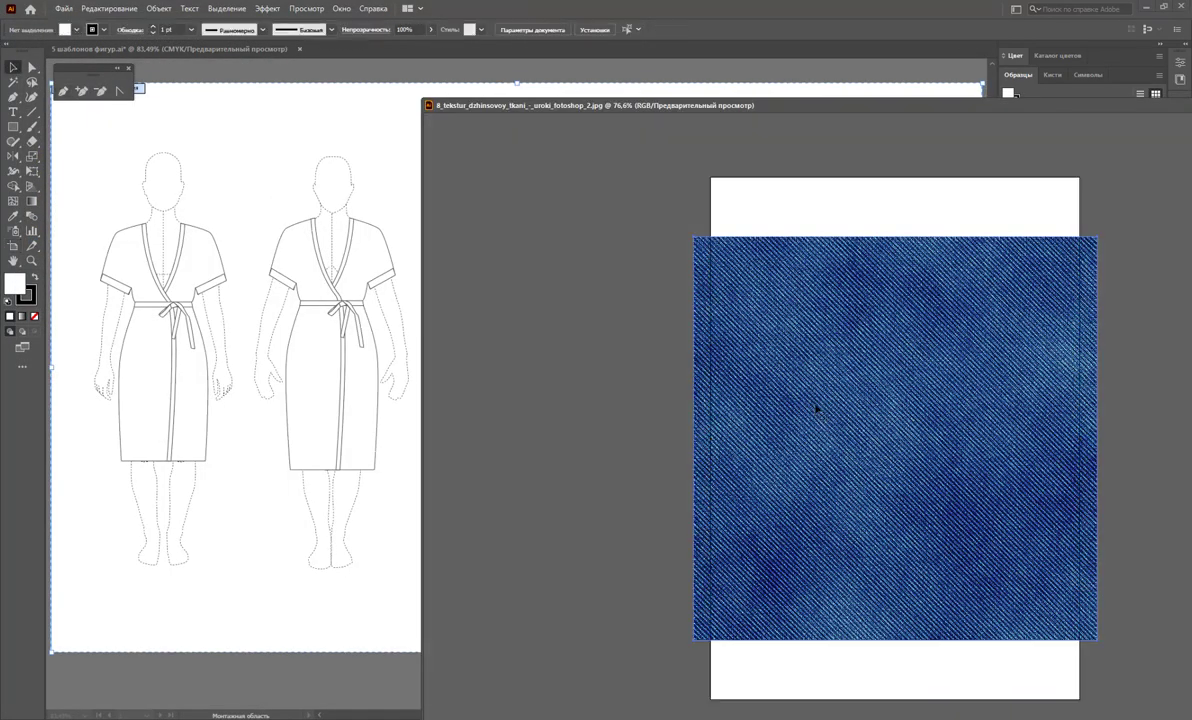
drag(817, 412, 348, 172)
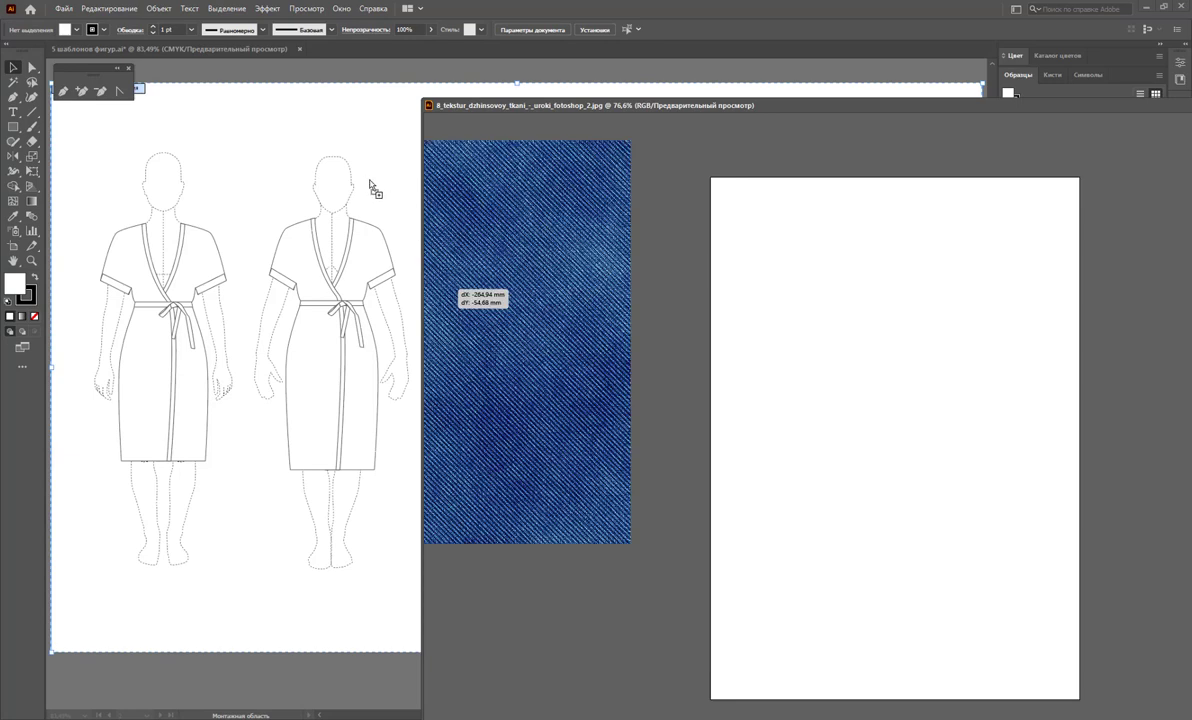
drag(455, 290, 200, 230)
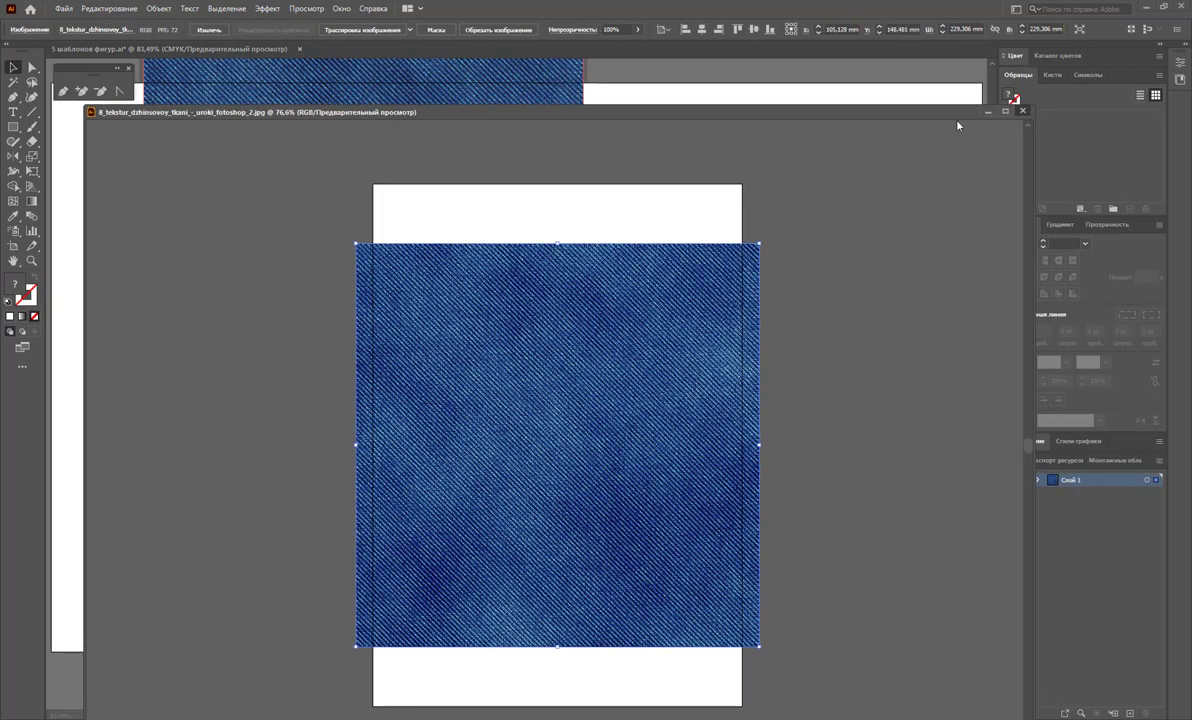
Close the denim window and scale the pasted image to about 84 mm square over the robes
click(1021, 111)
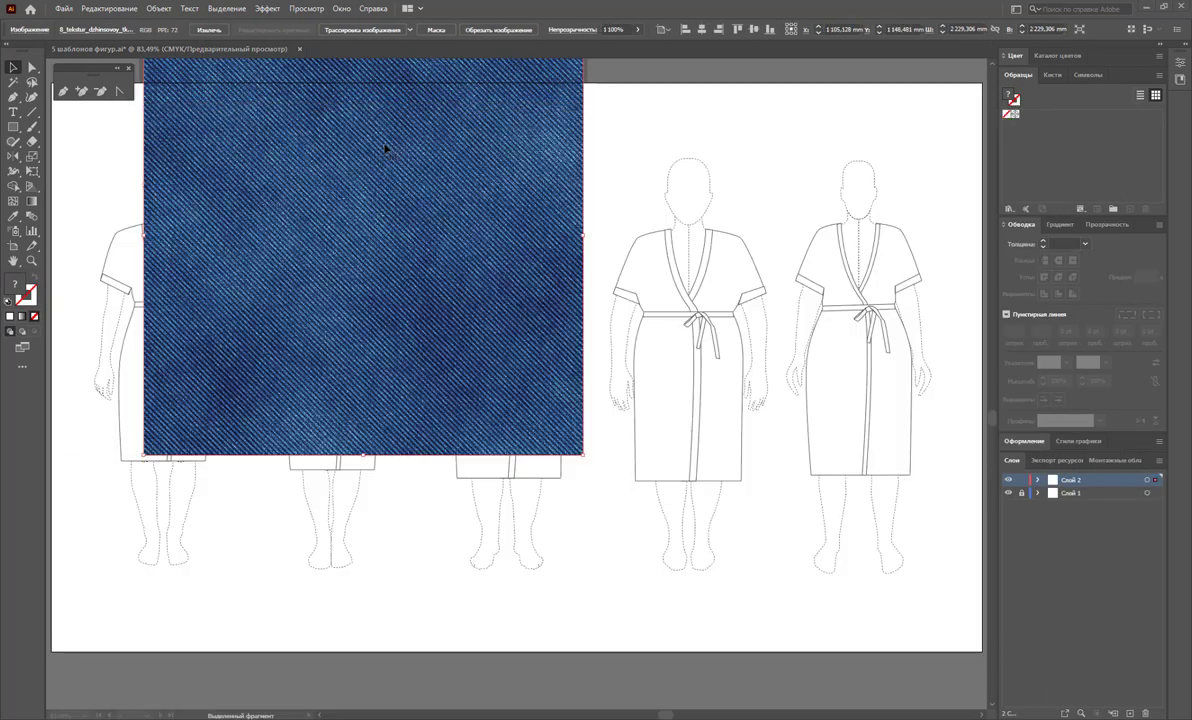
drag(415, 155, 492, 287)
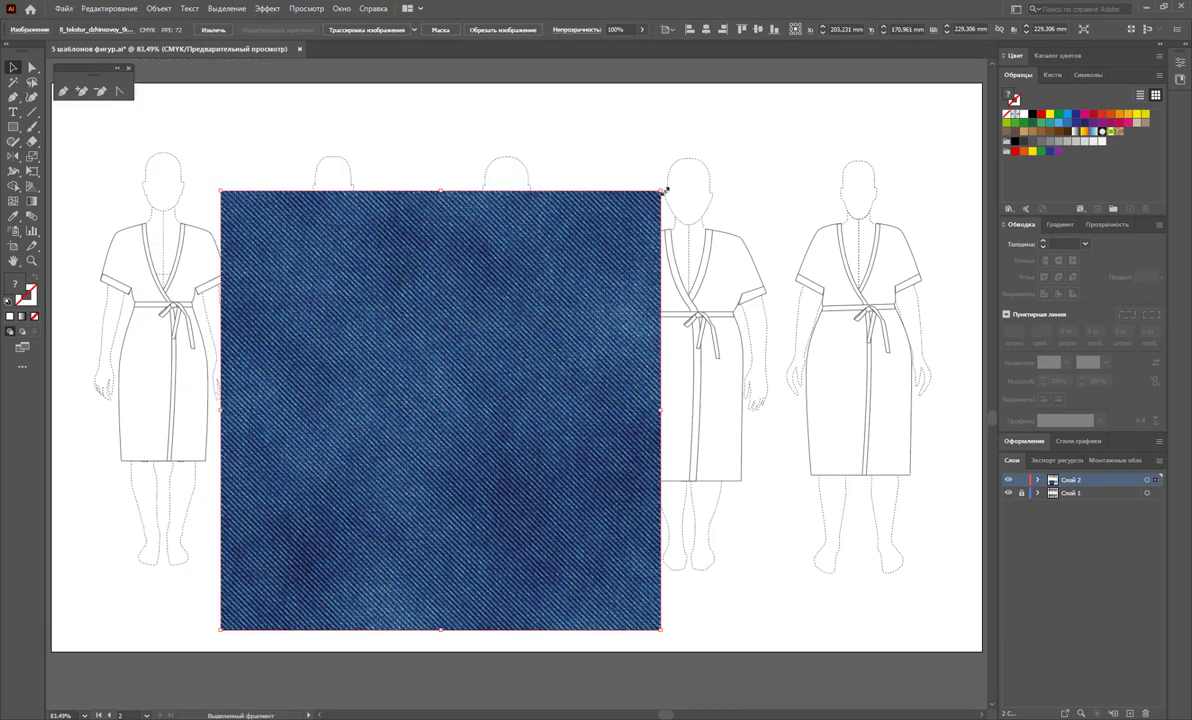
mouse_move(663, 189)
mouse_down()
mouse_move(421, 380)
mouse_move(384, 454)
mouse_up()
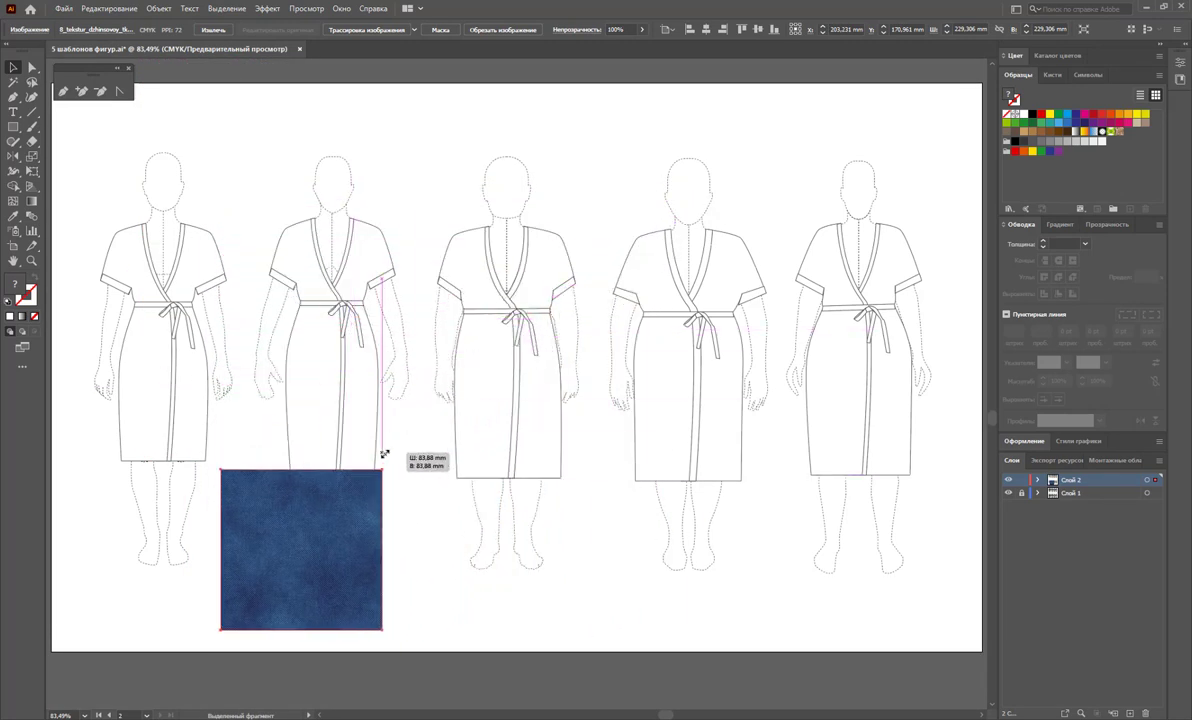
click(400, 546)
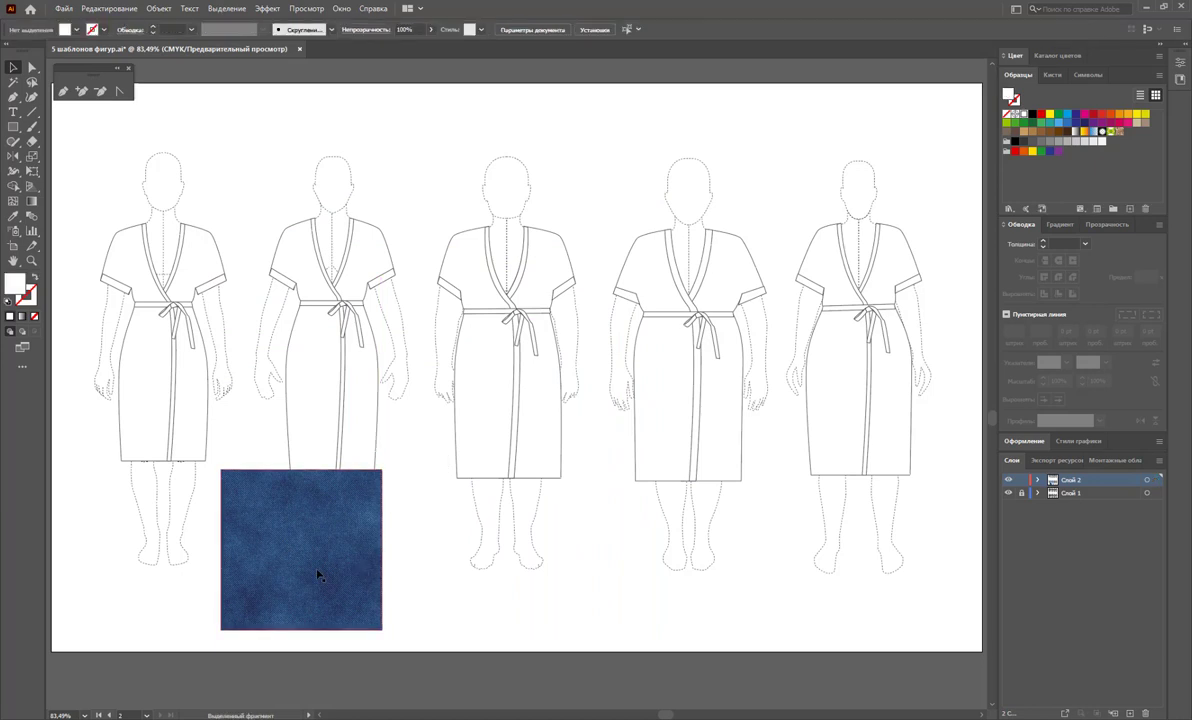
Add the denim image as a pattern swatch and delete it from the artboard
drag(319, 575, 1060, 150)
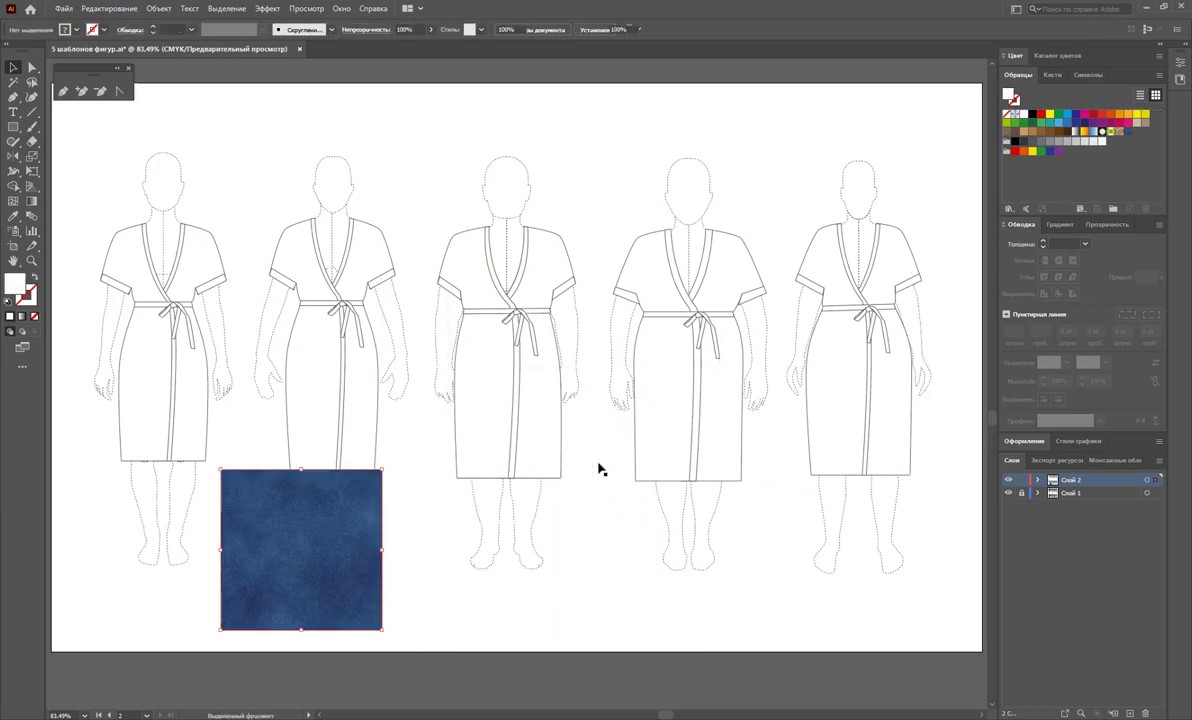
click(289, 553)
key(Delete)
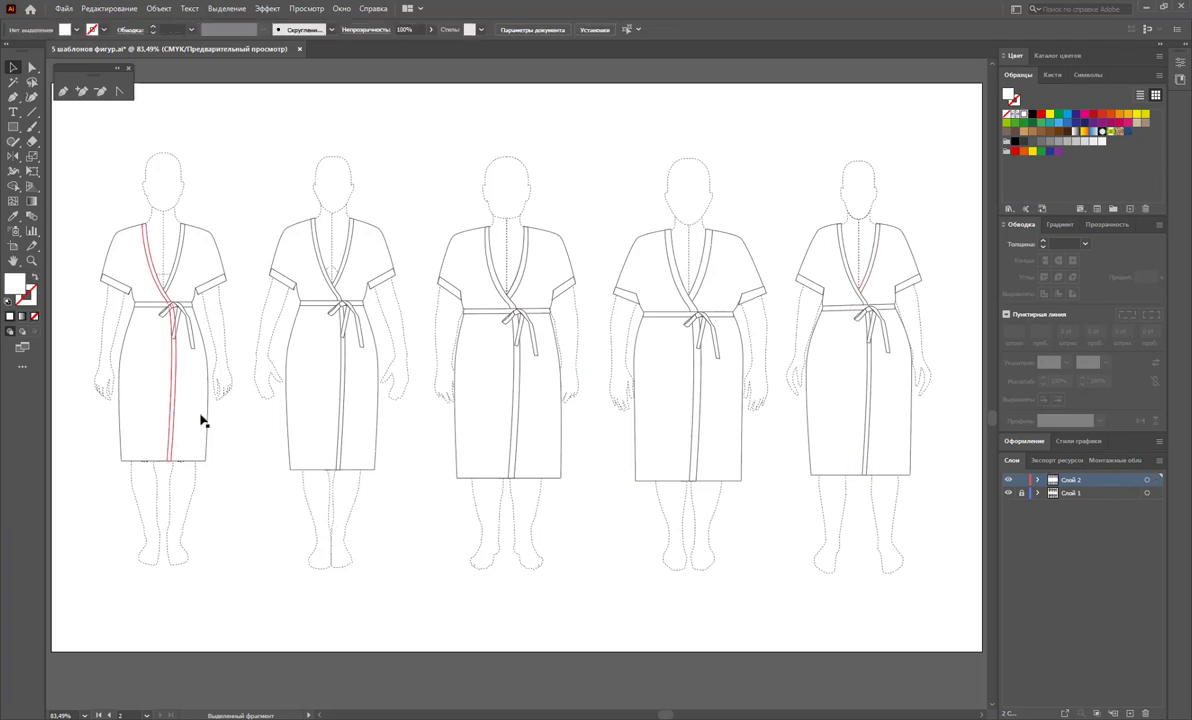
Fill the first robe and its trim paths with the denim pattern swatch
click(170, 426)
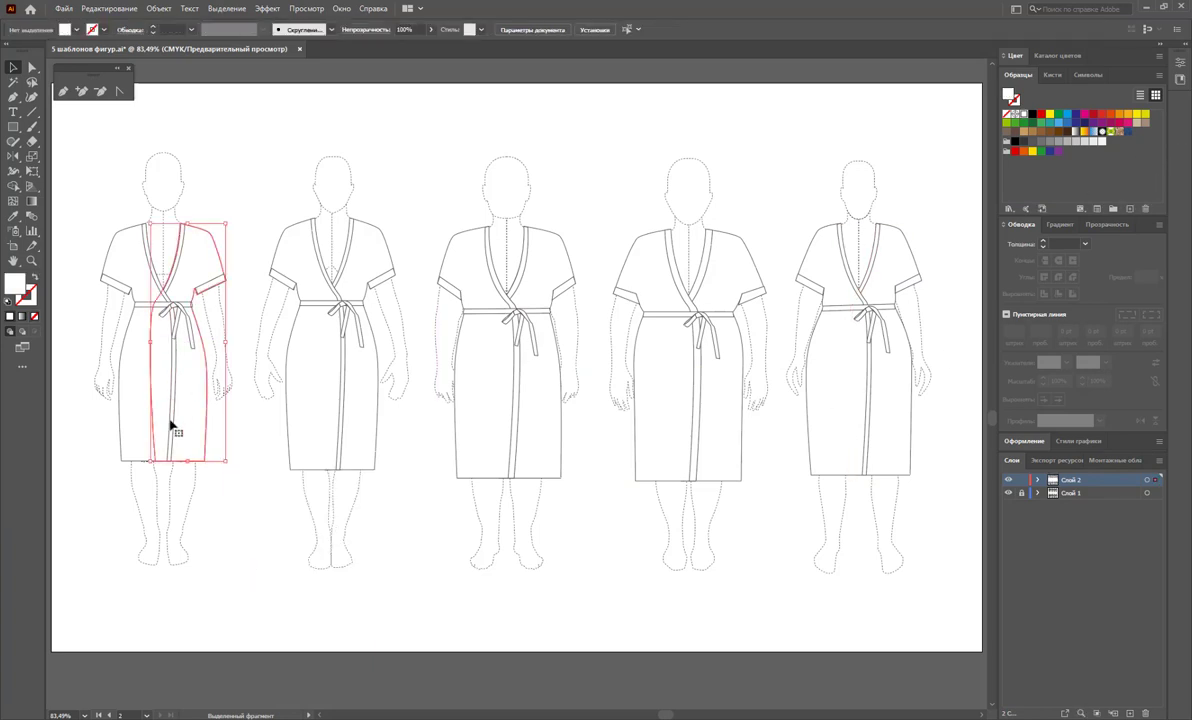
shift+click(119, 412)
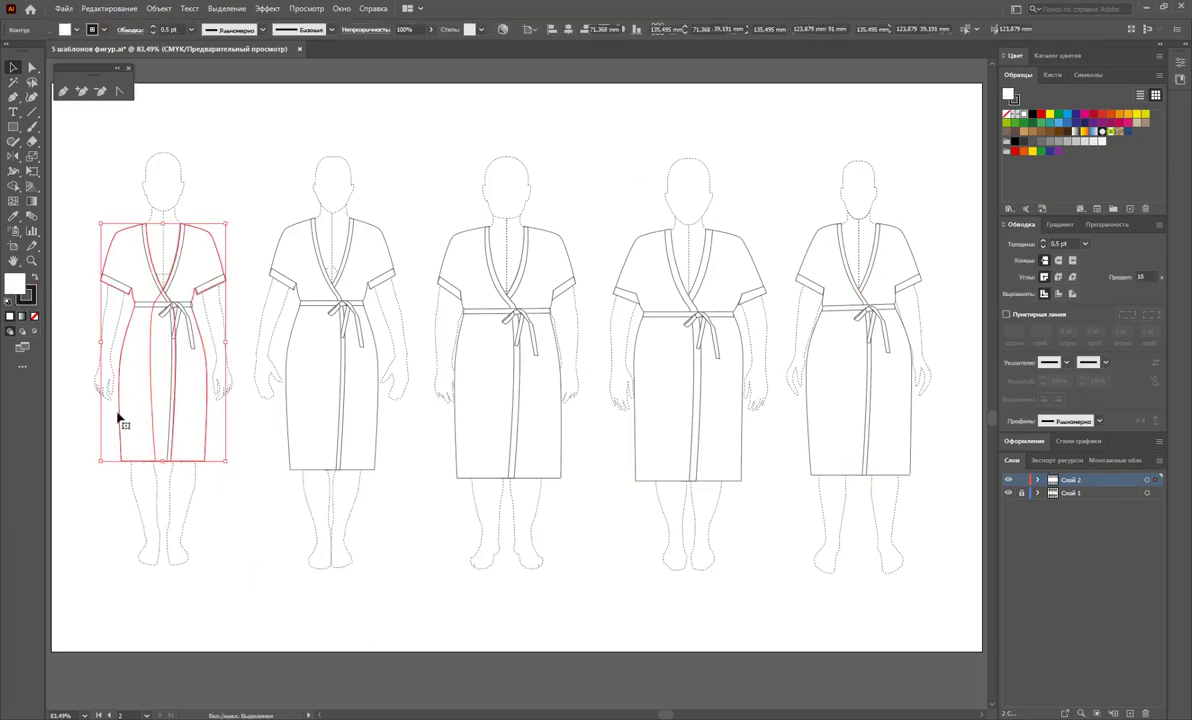
click(1127, 131)
click(242, 512)
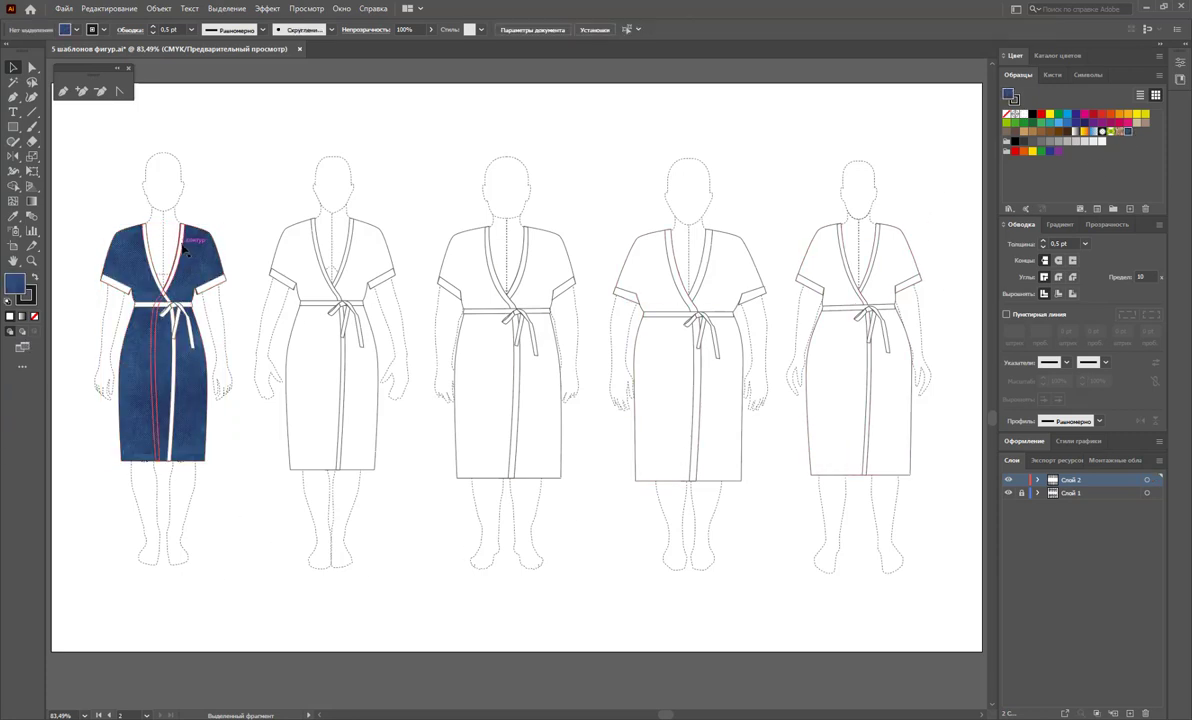
click(186, 250)
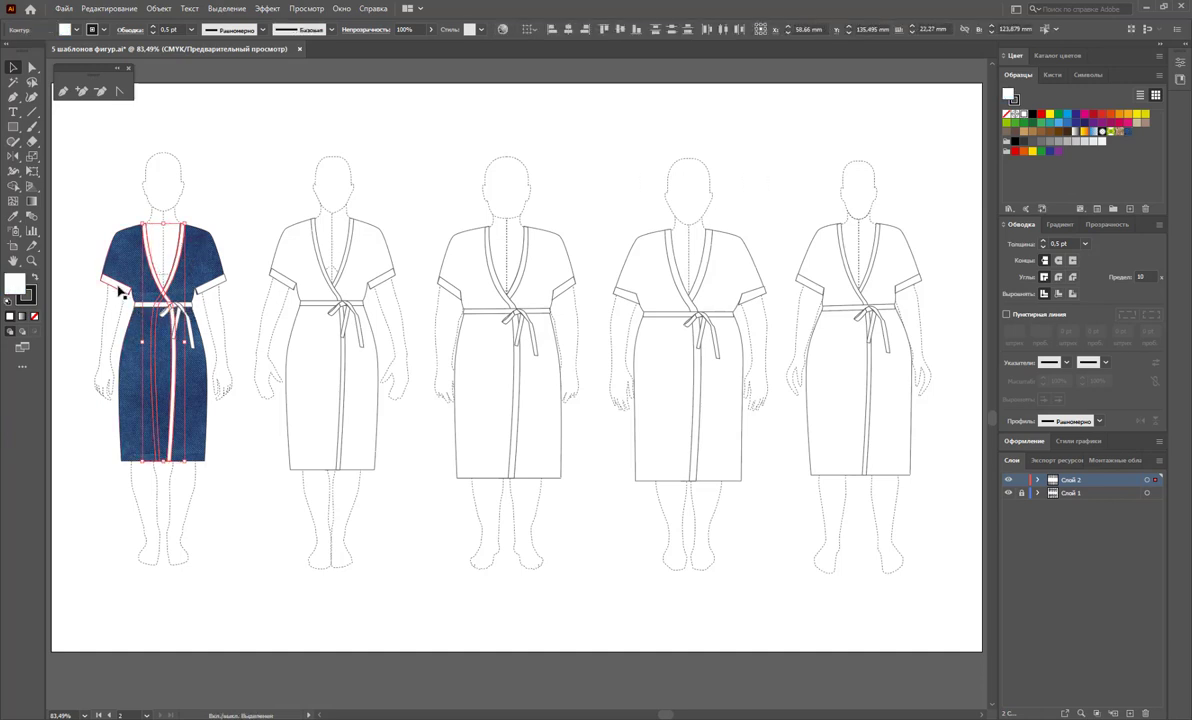
click(119, 290)
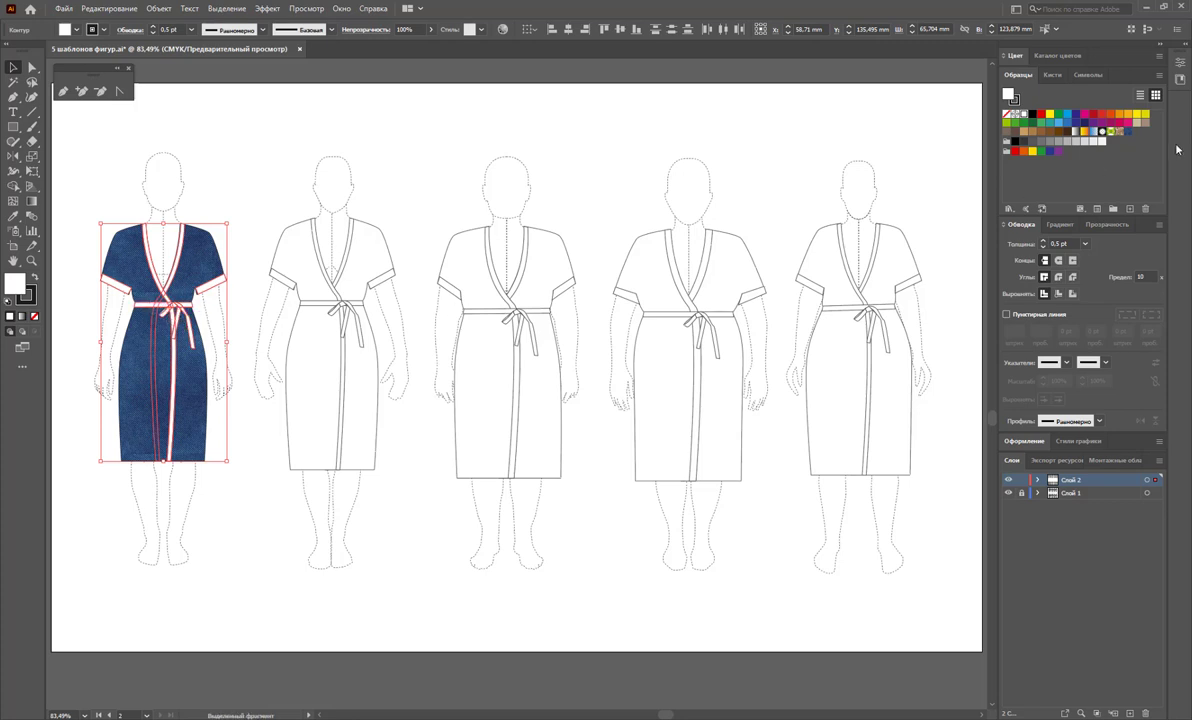
click(1129, 135)
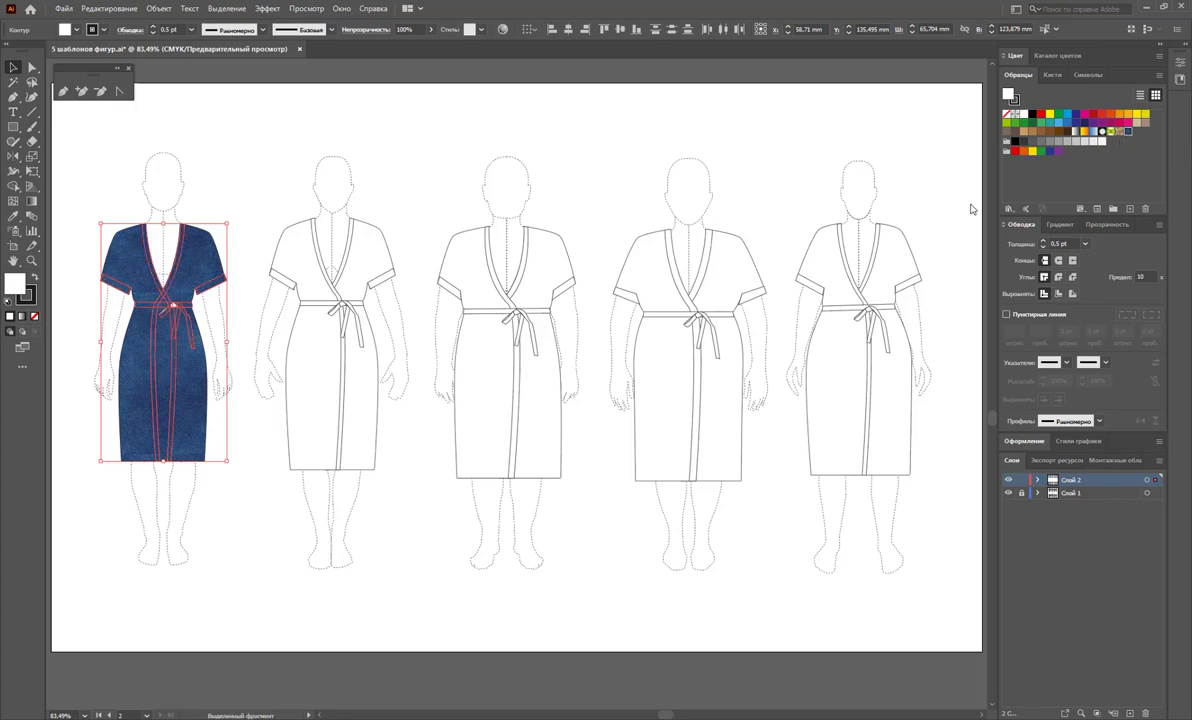
Zoom in on the first robe's belt and fill the two white belt-tie pieces with denim
click(287, 465)
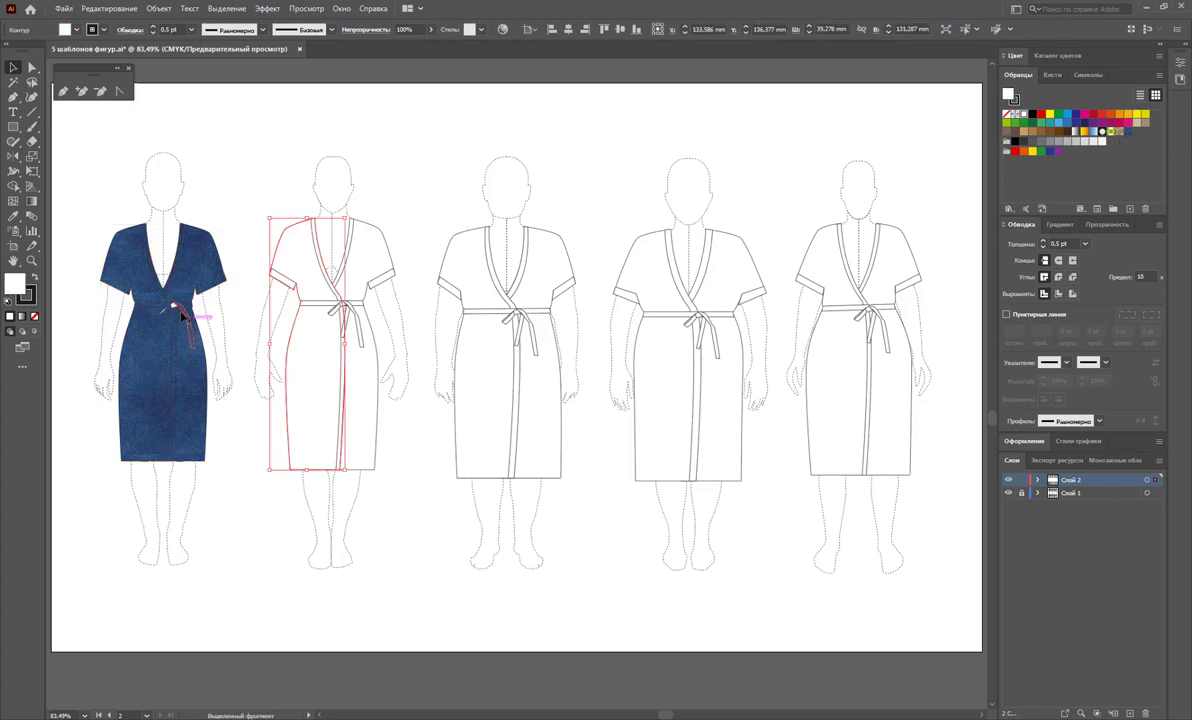
click(32, 260)
drag(156, 300, 200, 315)
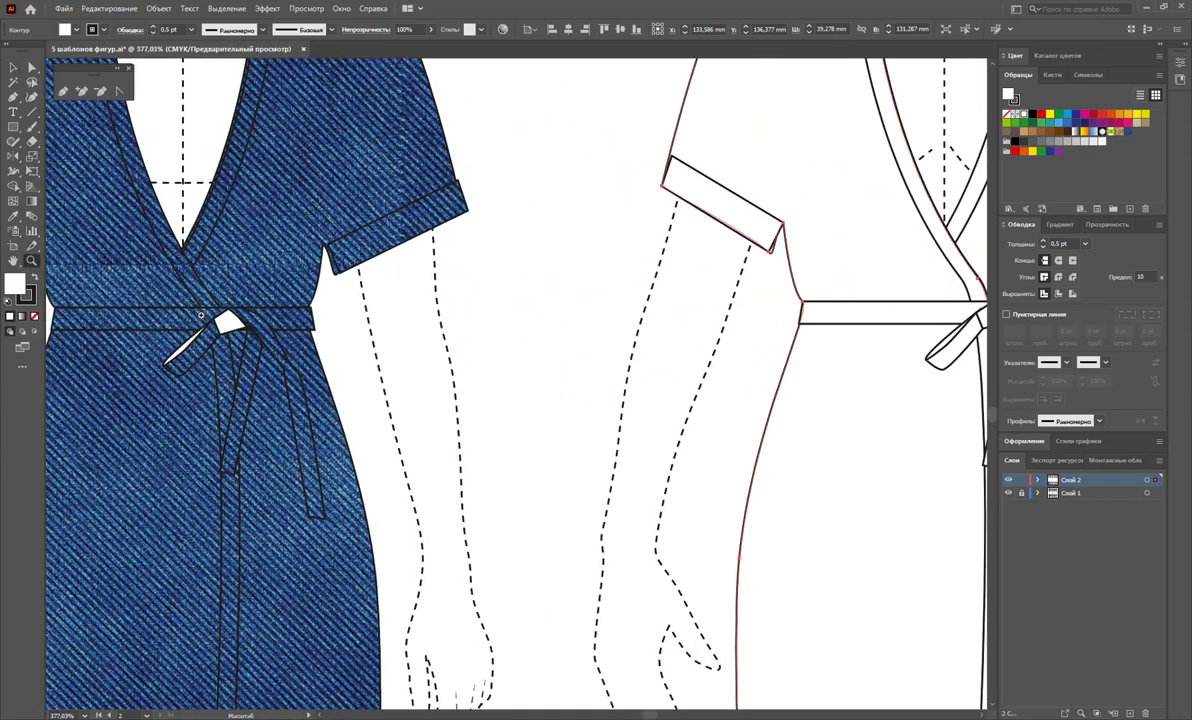
click(13, 67)
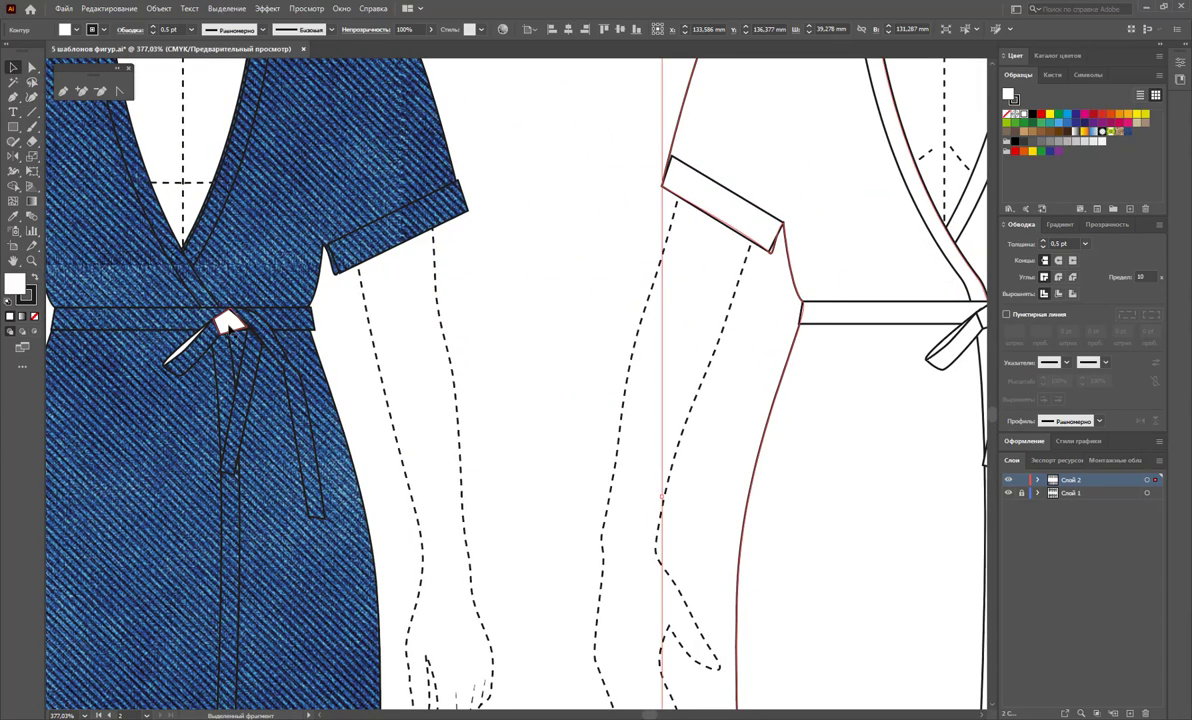
click(213, 330)
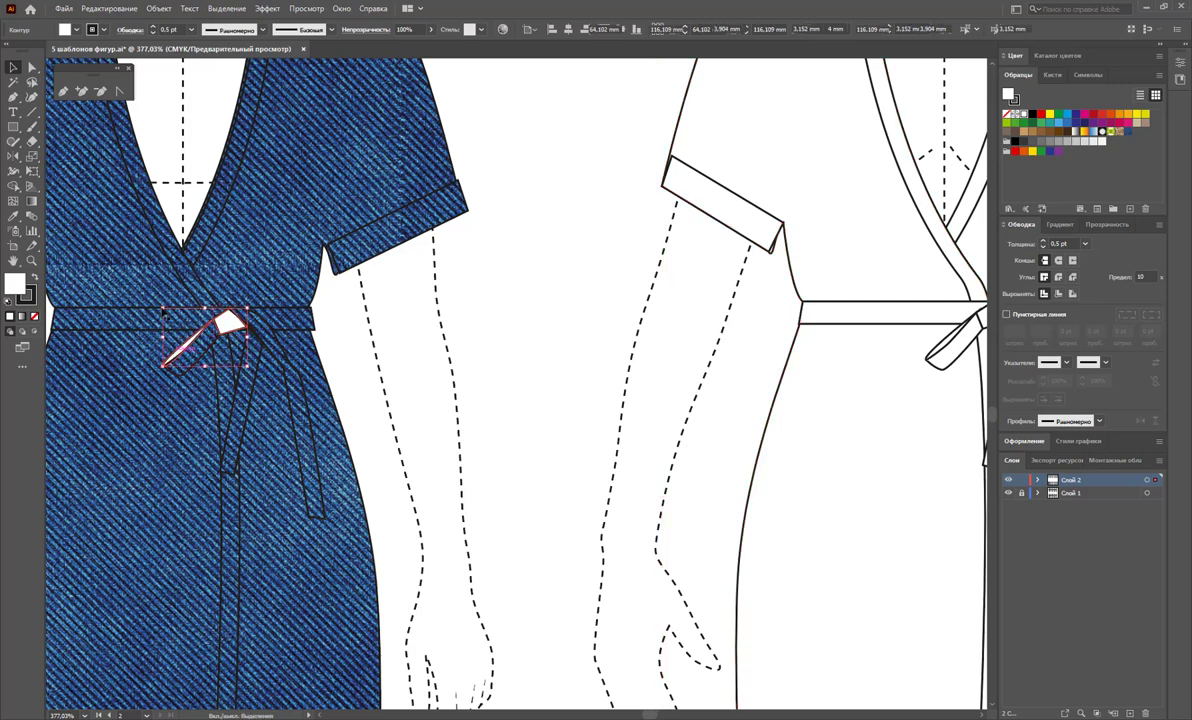
shift+click(166, 352)
click(1131, 135)
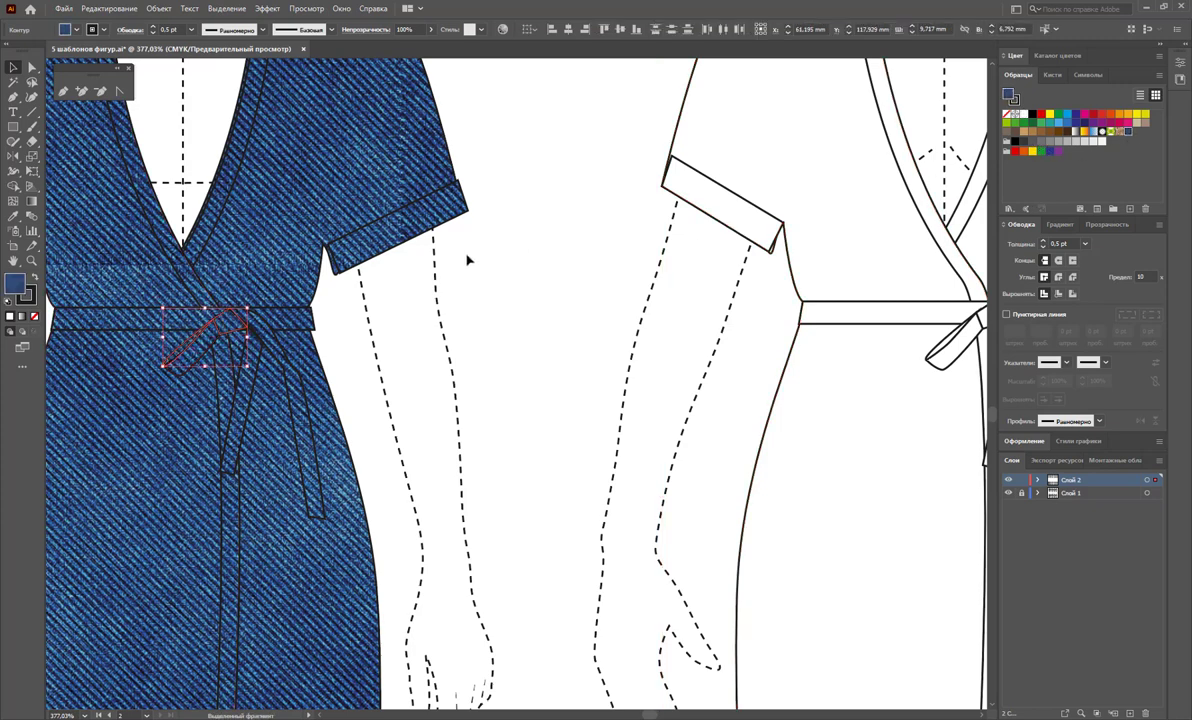
click(502, 291)
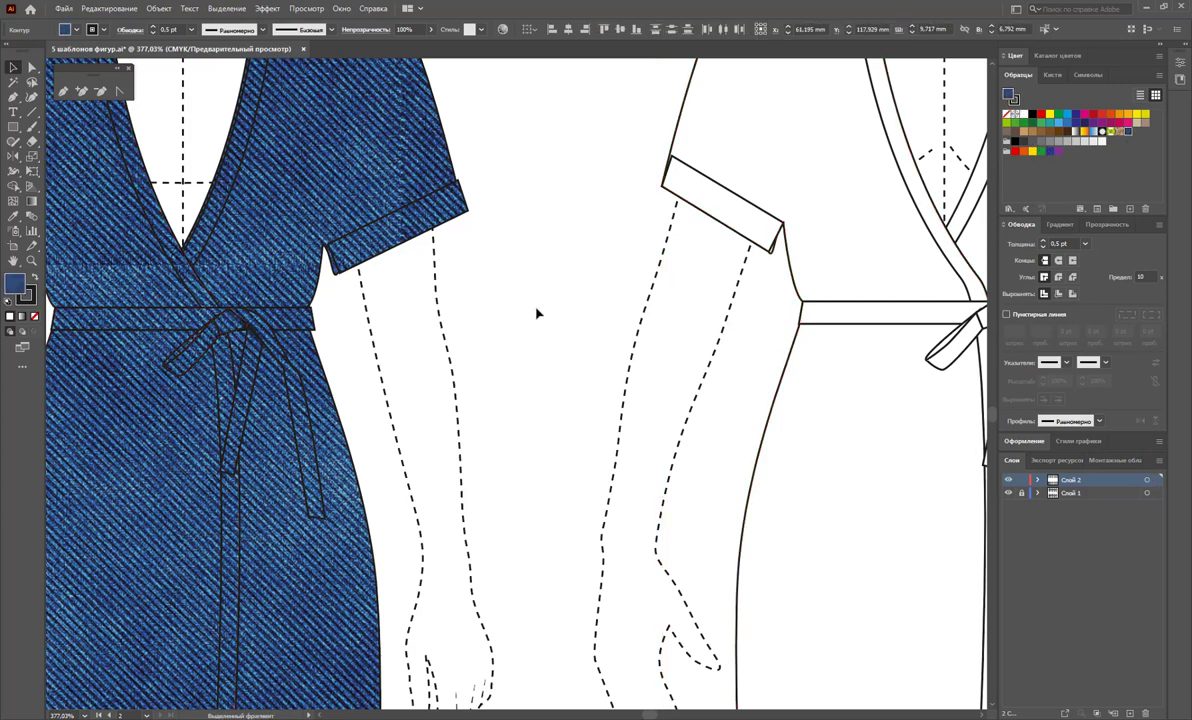
Zoom out and fill the whole second robe with the denim pattern
key(z)
alt+click(567, 394)
alt+click(500, 439)
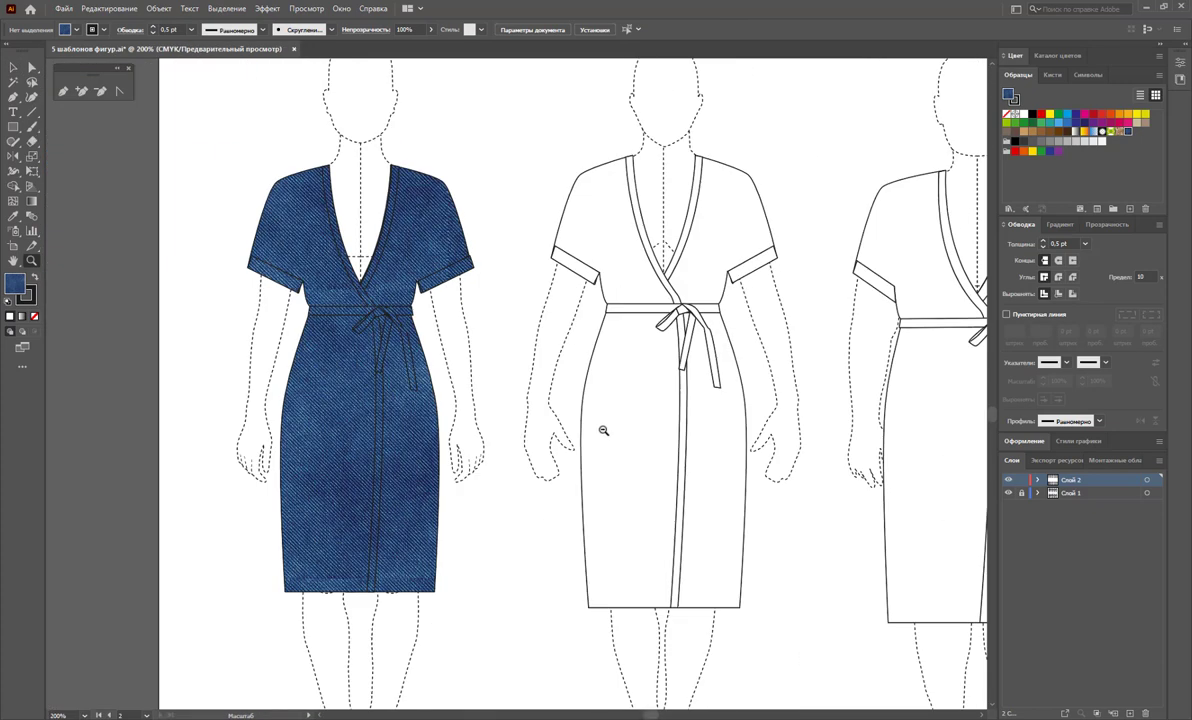
alt+click(603, 430)
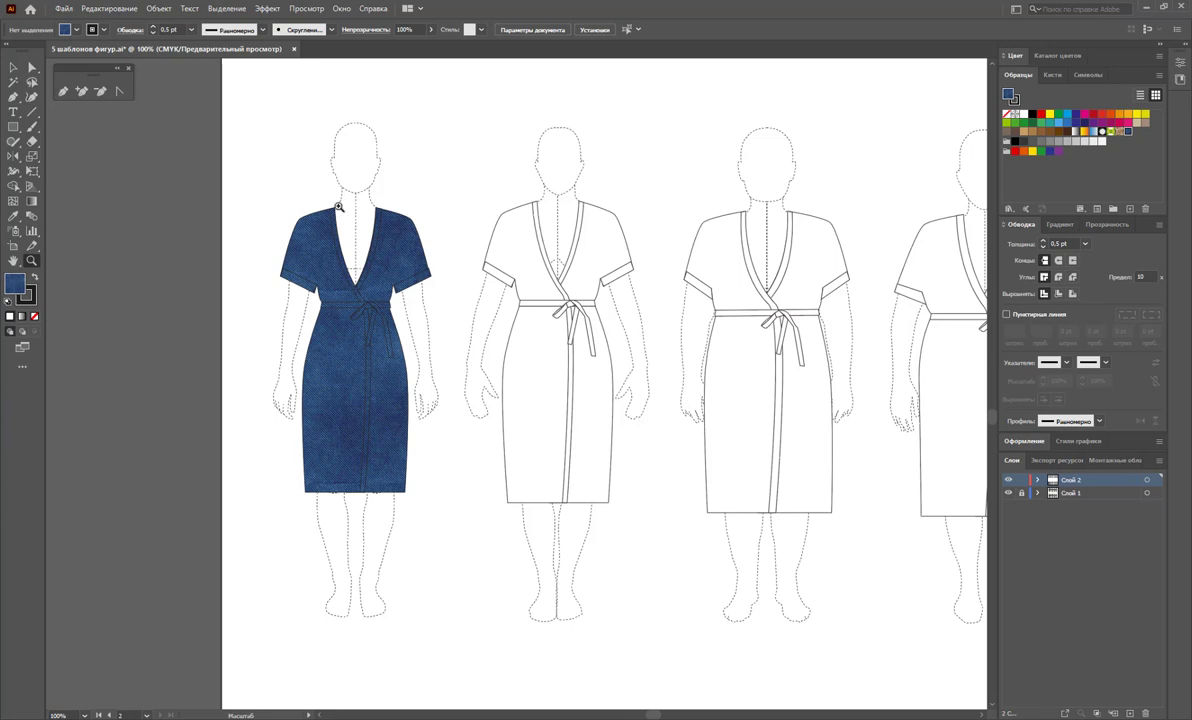
key(v)
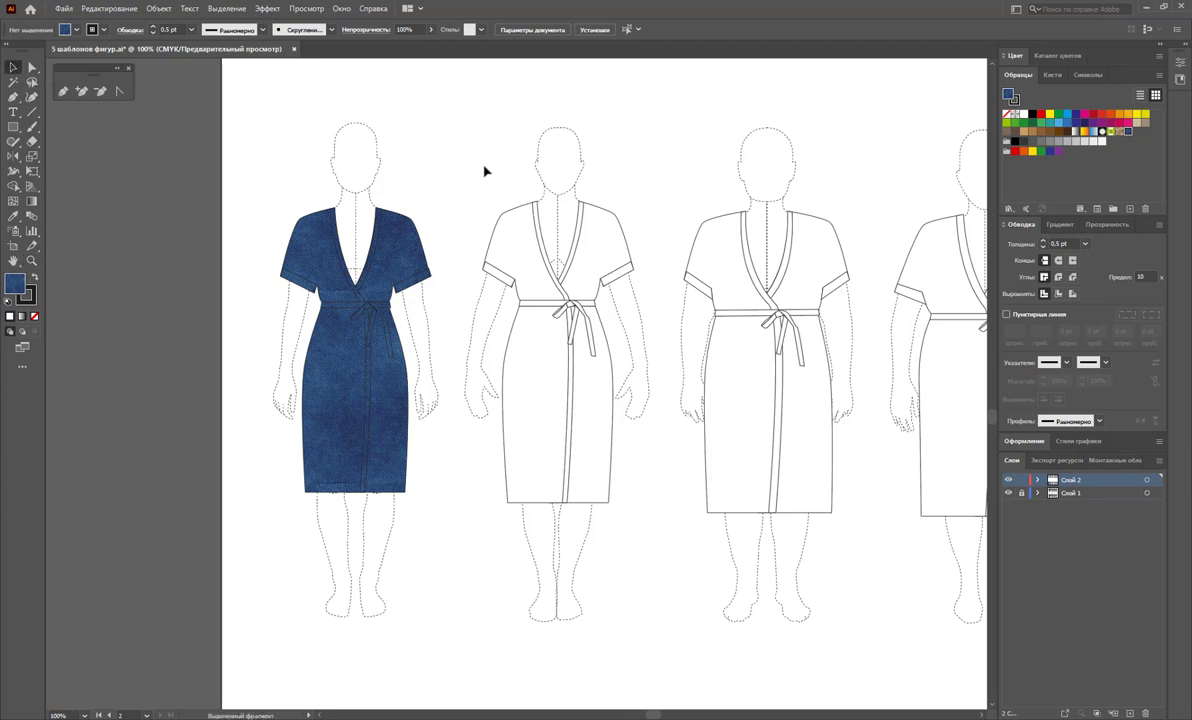
drag(484, 172, 651, 584)
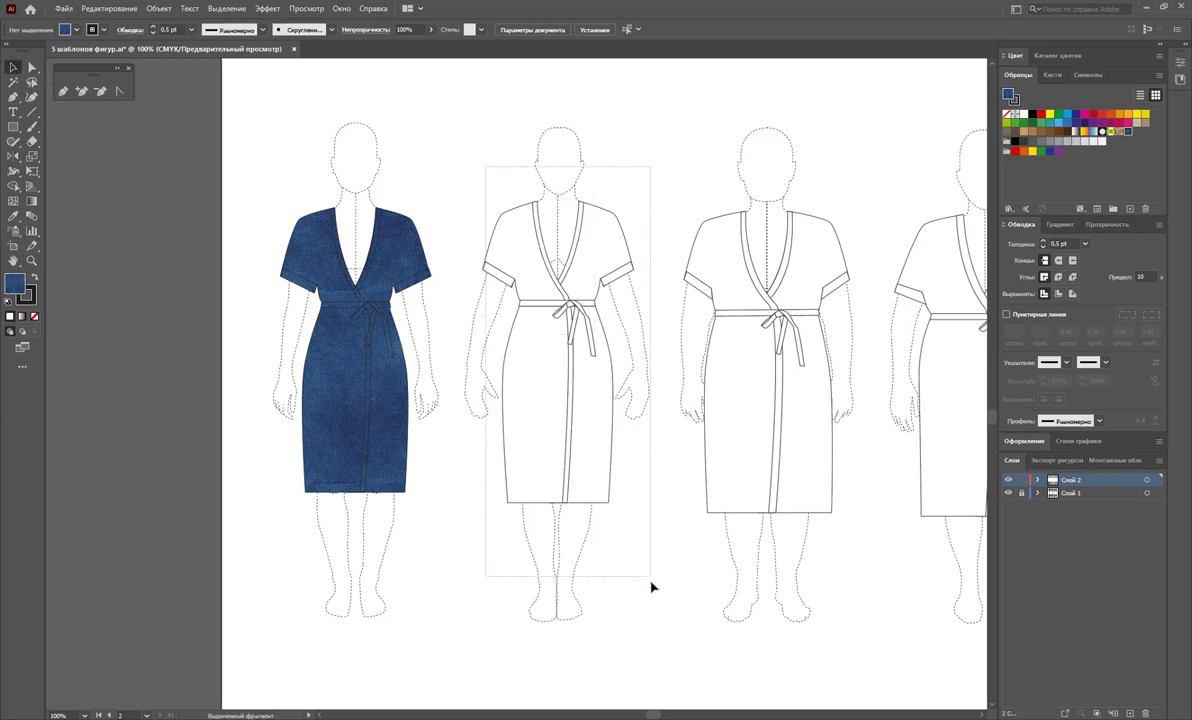
click(1127, 133)
Fill the three remaining white robes with the denim pattern
key(ctrl+shift+a)
key(z)
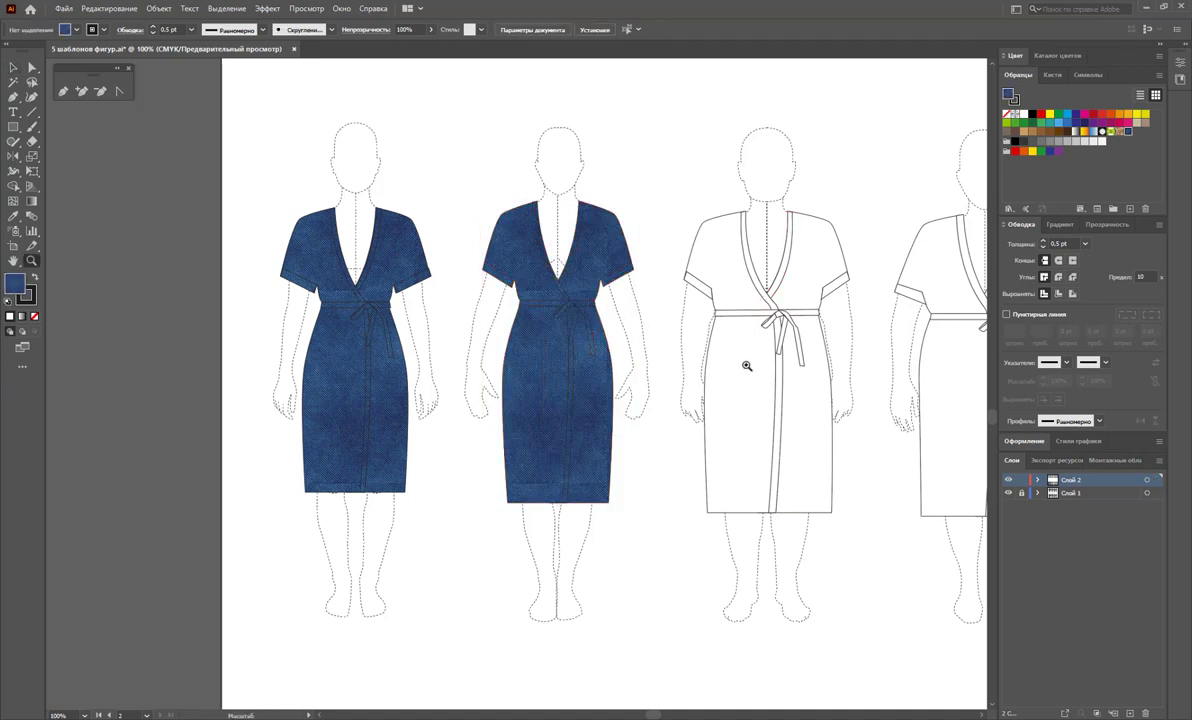
alt+click(746, 366)
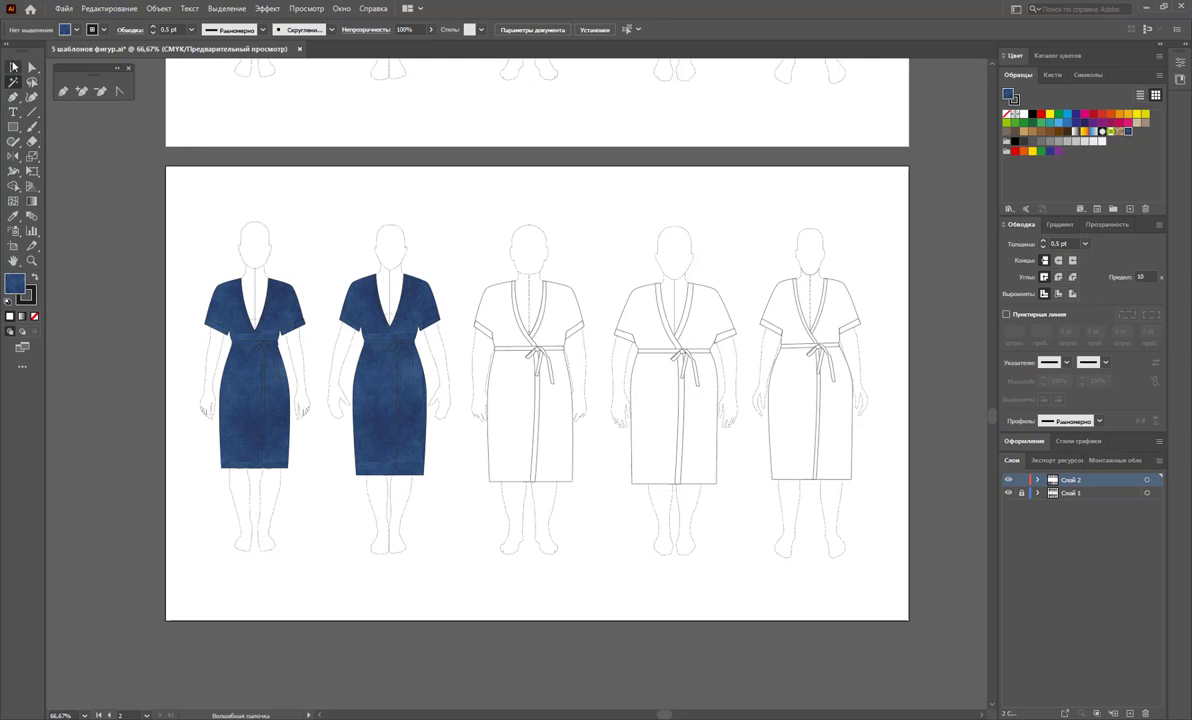
drag(846, 217, 437, 515)
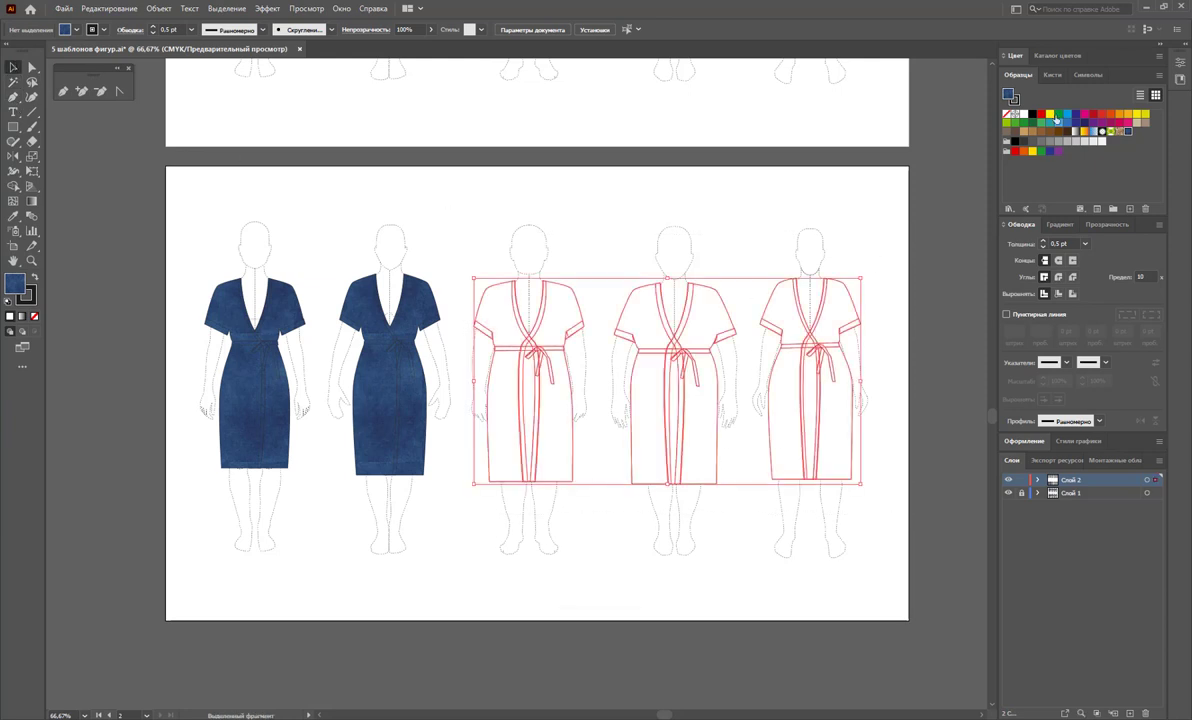
click(1095, 141)
key(ctrl+shift+a)
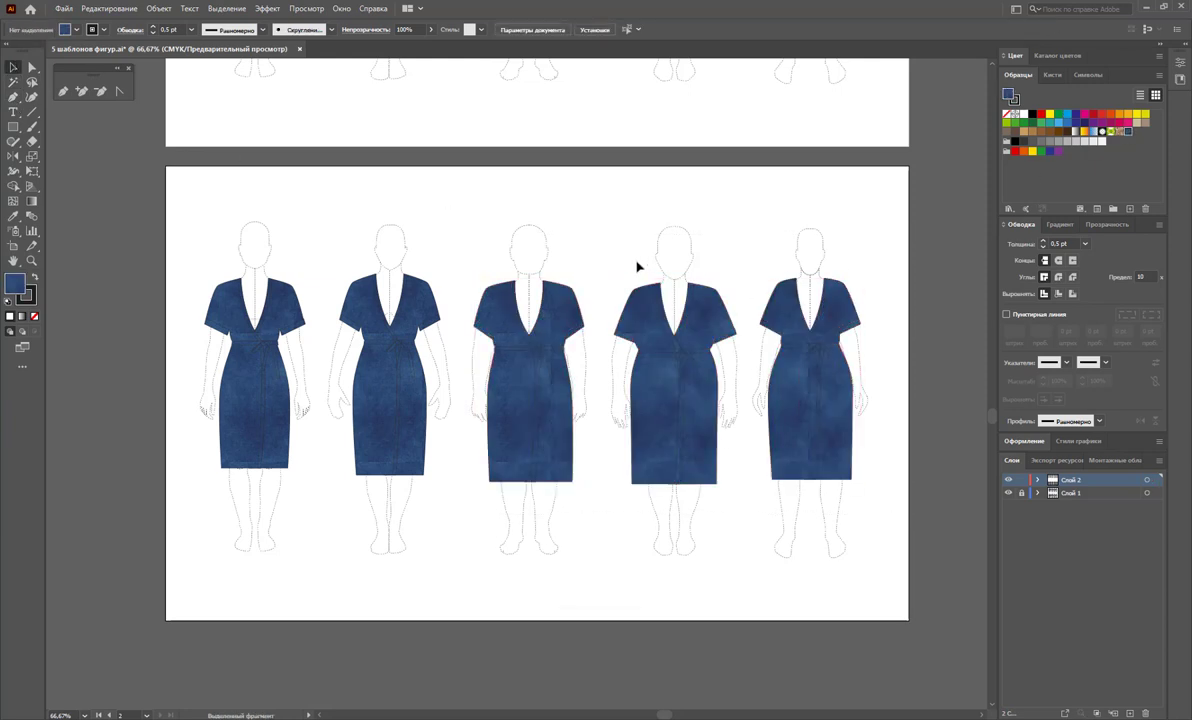
Try 1 pt and then 2 pt outline weights on all five denim robes
drag(165, 211, 905, 510)
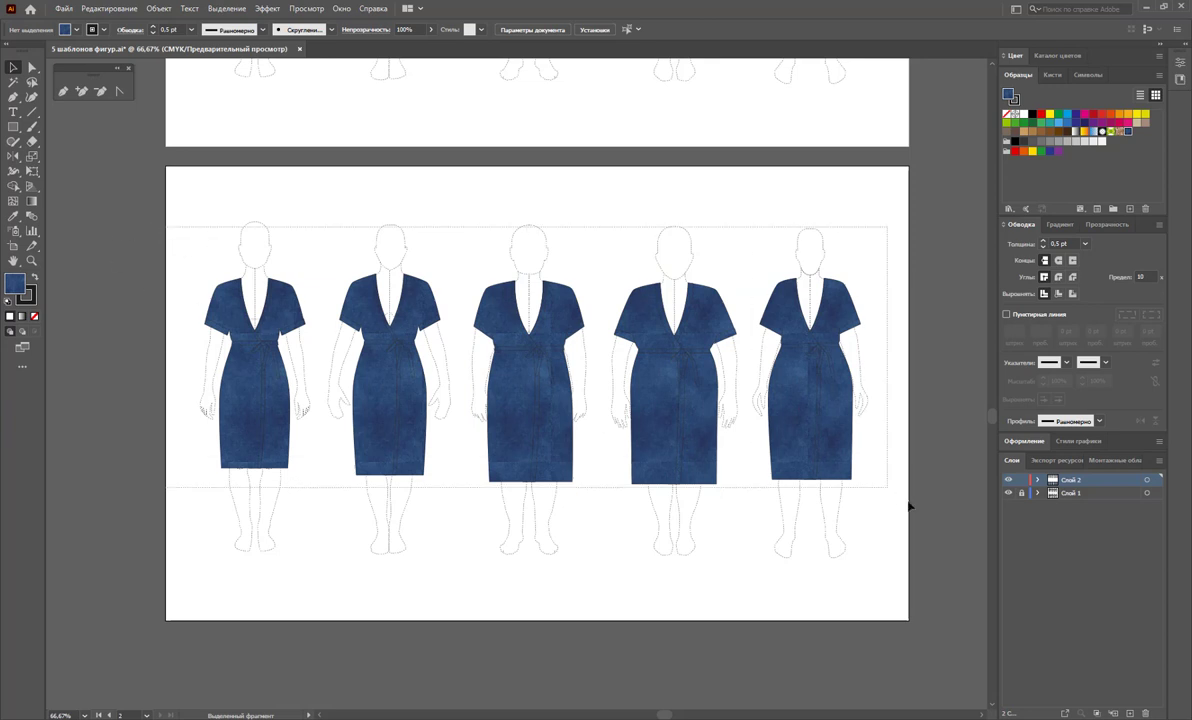
click(188, 29)
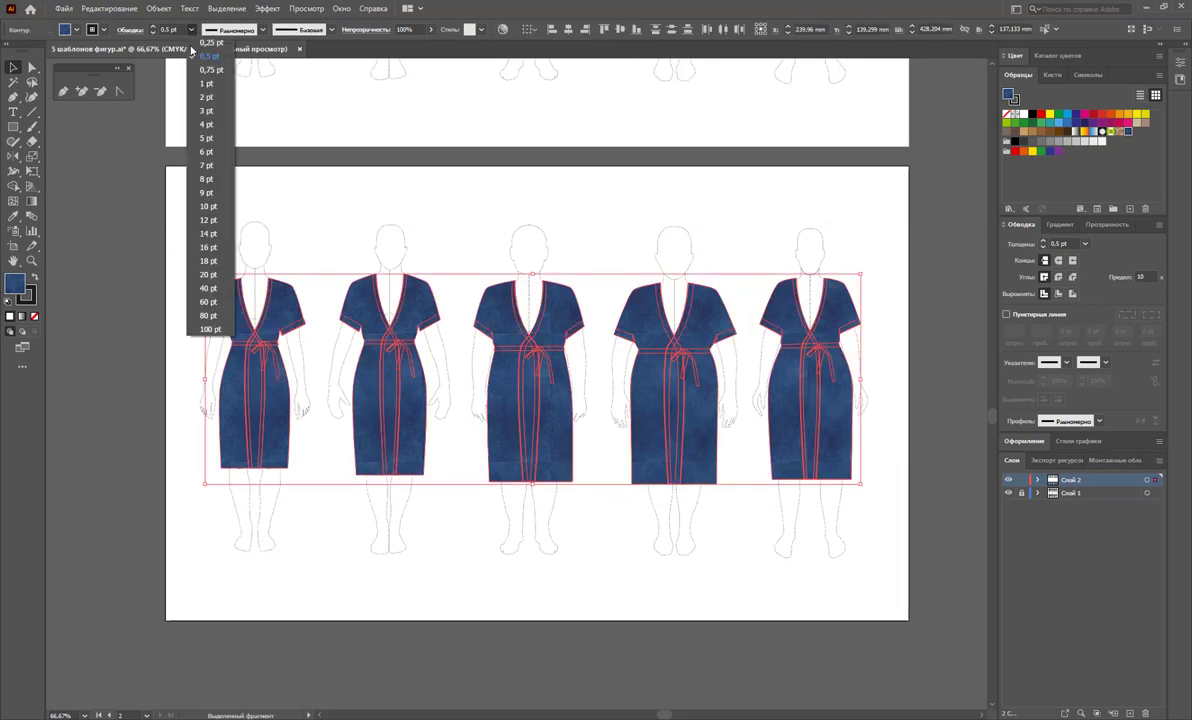
click(187, 79)
click(322, 147)
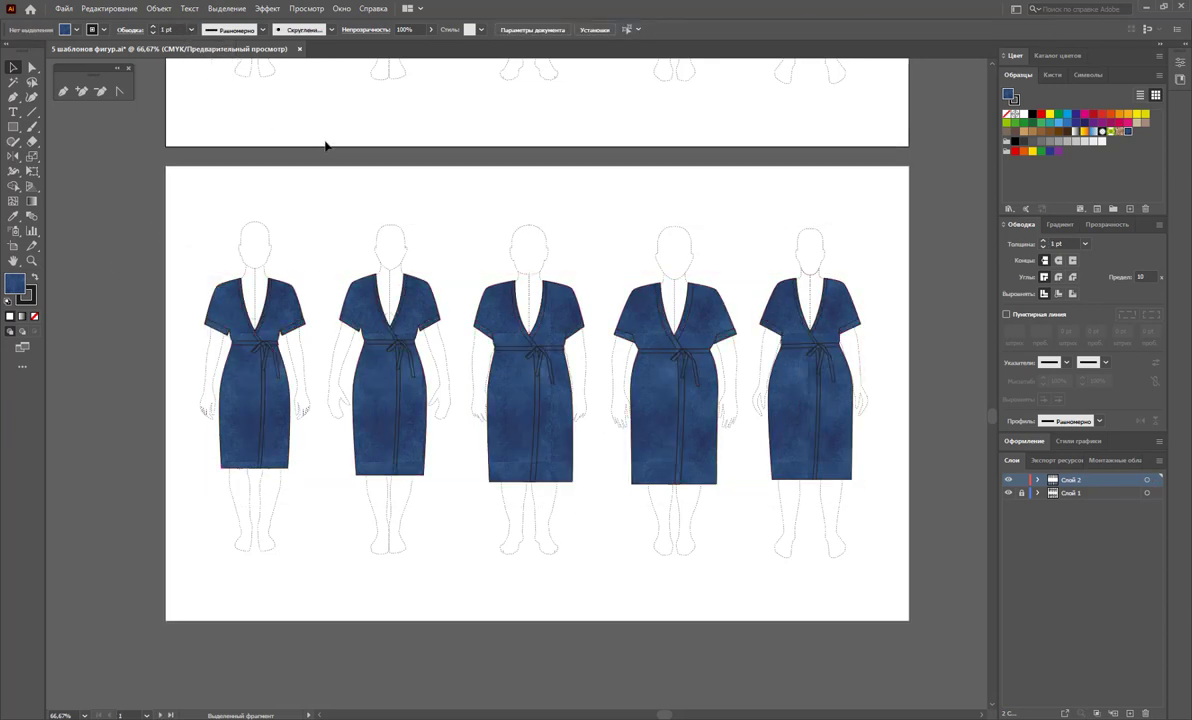
mouse_move(193, 204)
mouse_down()
mouse_move(698, 510)
mouse_move(923, 527)
mouse_up()
click(190, 29)
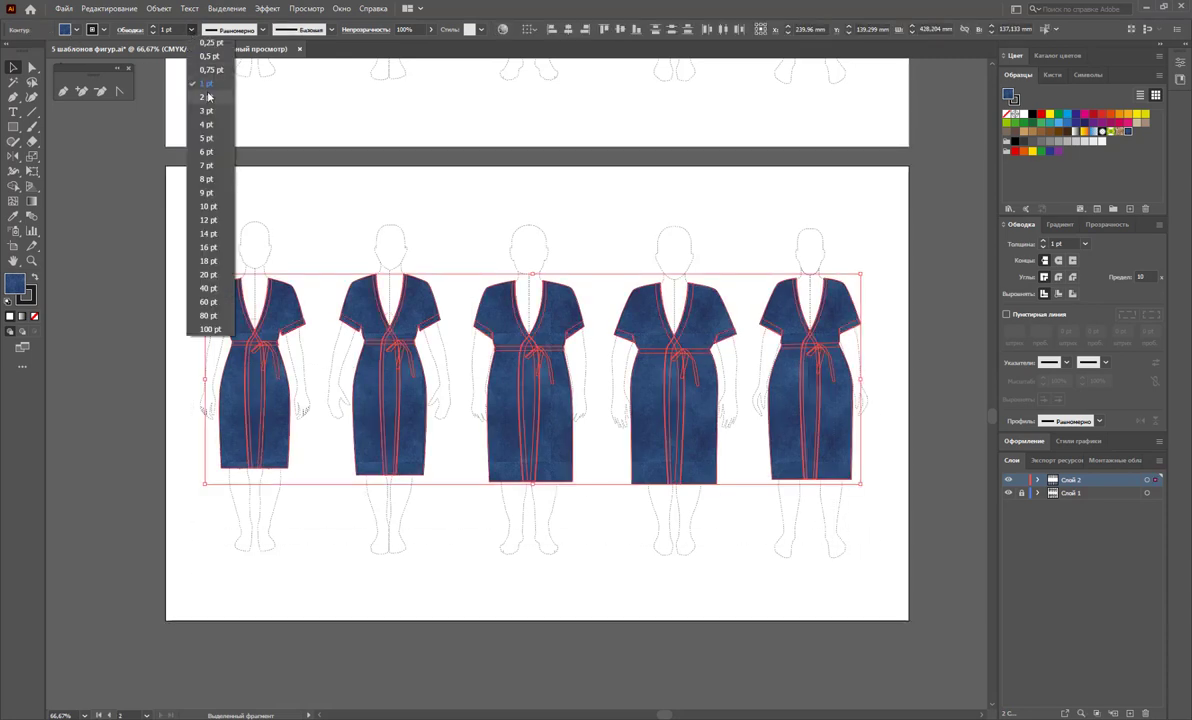
click(205, 97)
click(300, 167)
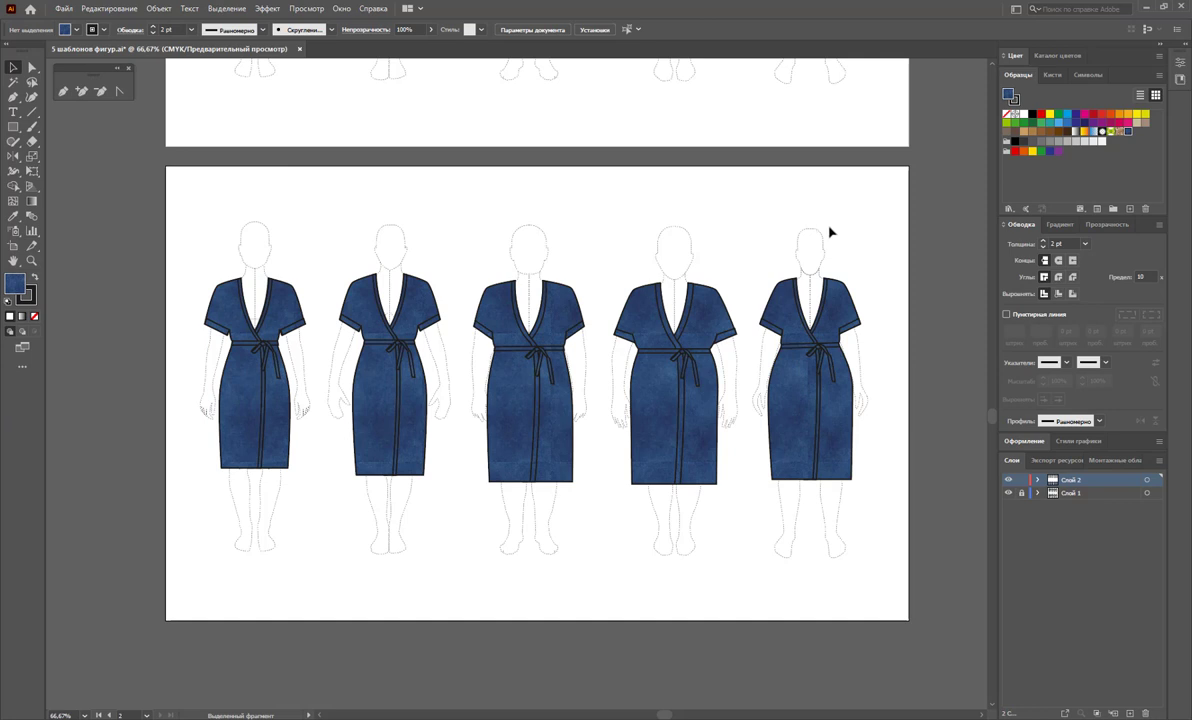
key(ctrl+a)
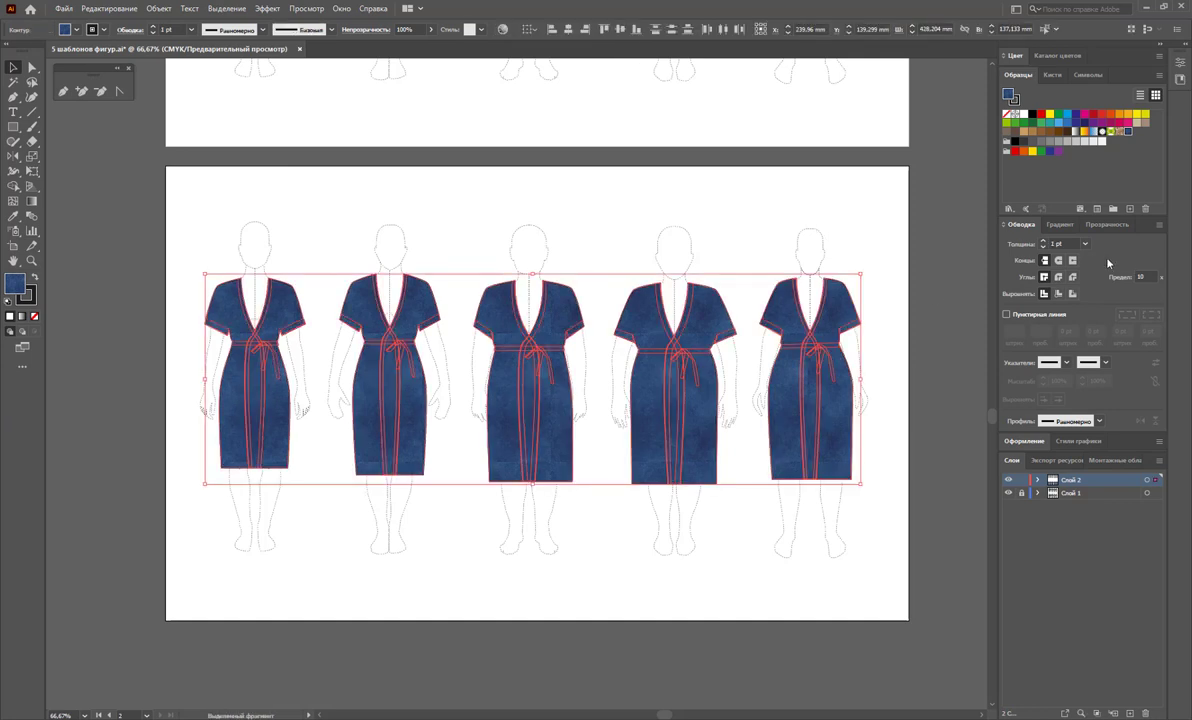
Set the robes' stroke weight to 1,5 pt in the Stroke panel
click(1086, 244)
click(1058, 244)
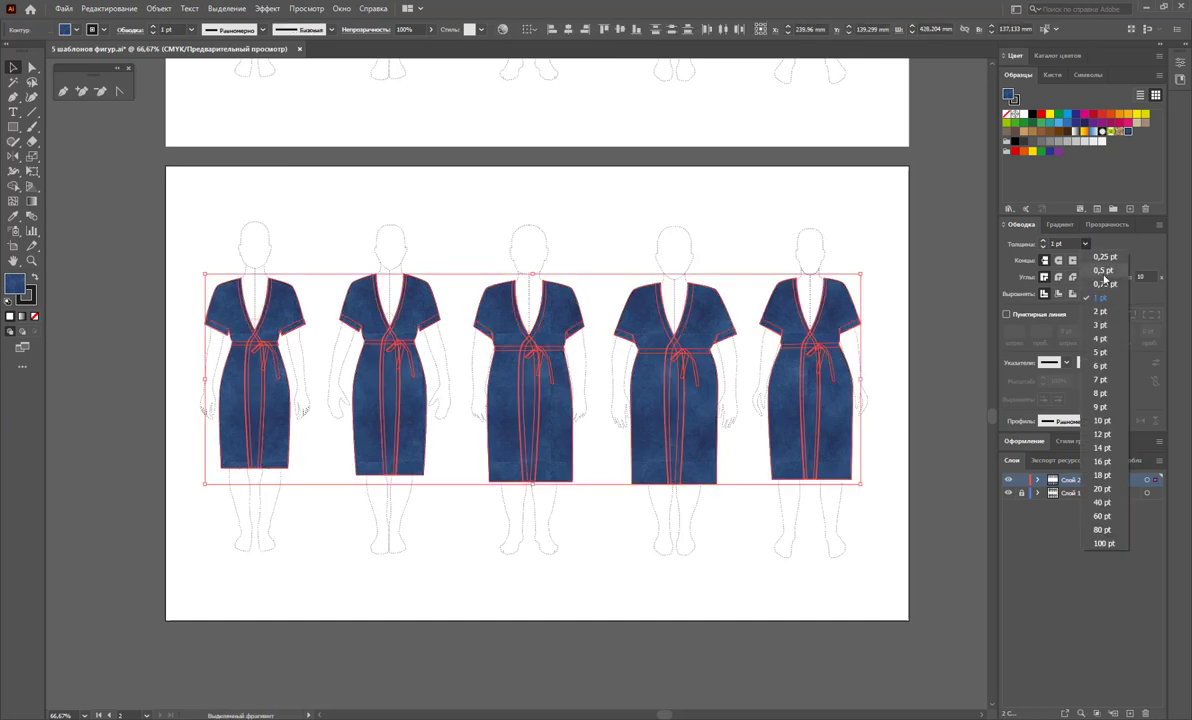
text(1,5)
key(Return)
click(1058, 244)
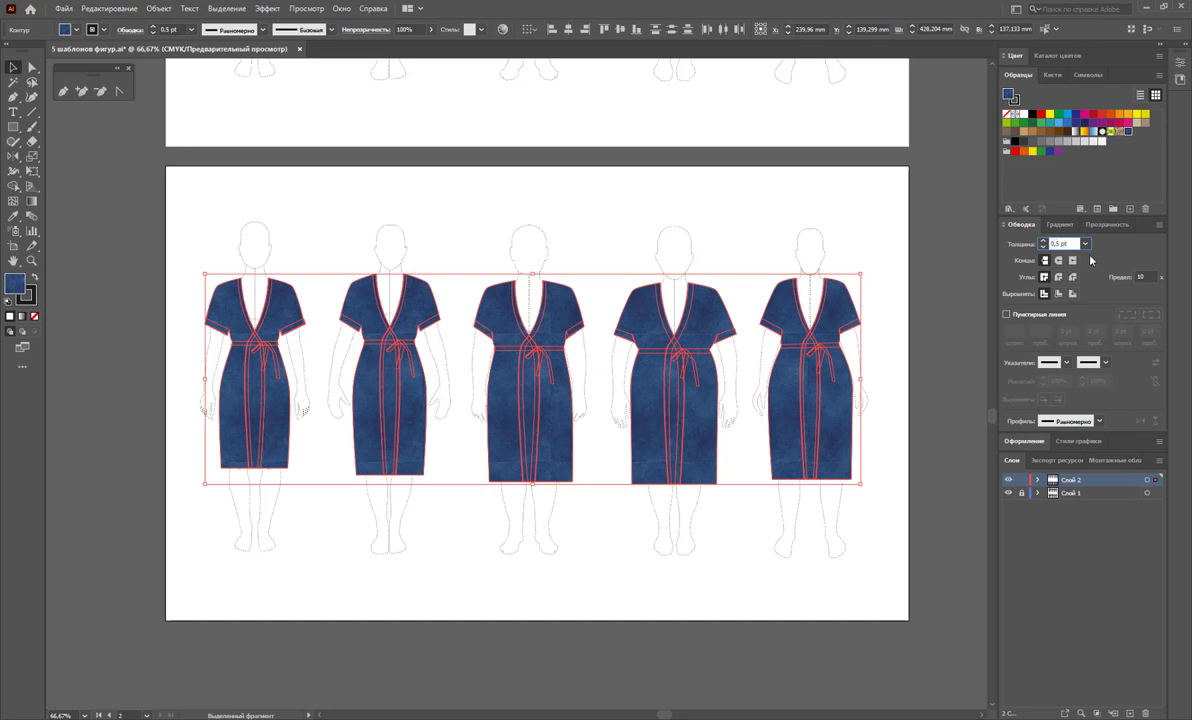
text(1,5)
key(Return)
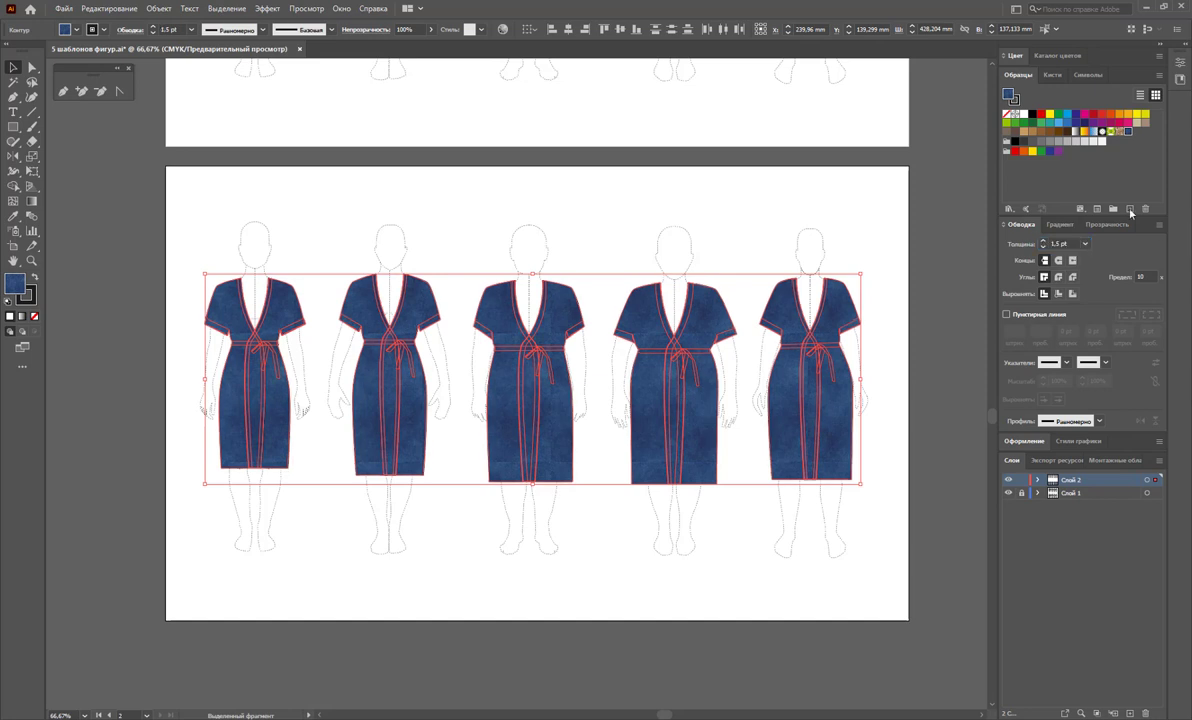
click(800, 224)
Zoom out to view both artboards of robes
key(z)
key(ctrl+minus)
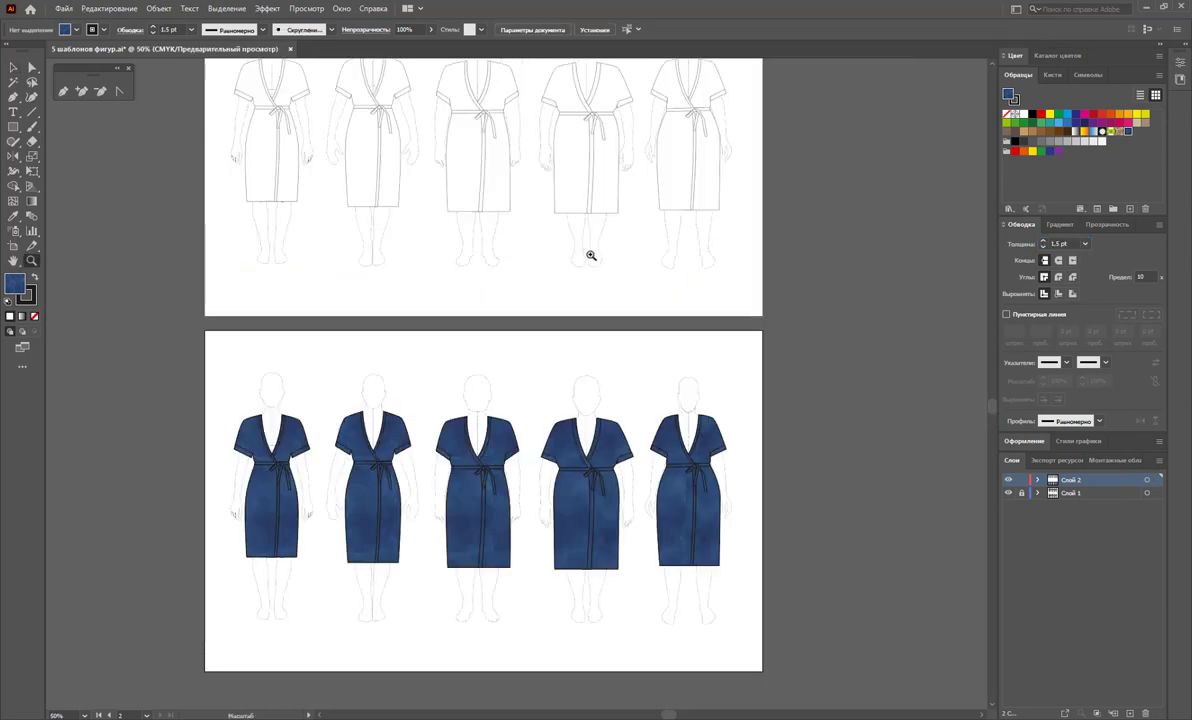
scroll(600, 252, up, 2)
scroll(590, 240, up, 1)
scroll(580, 232, up, 1)
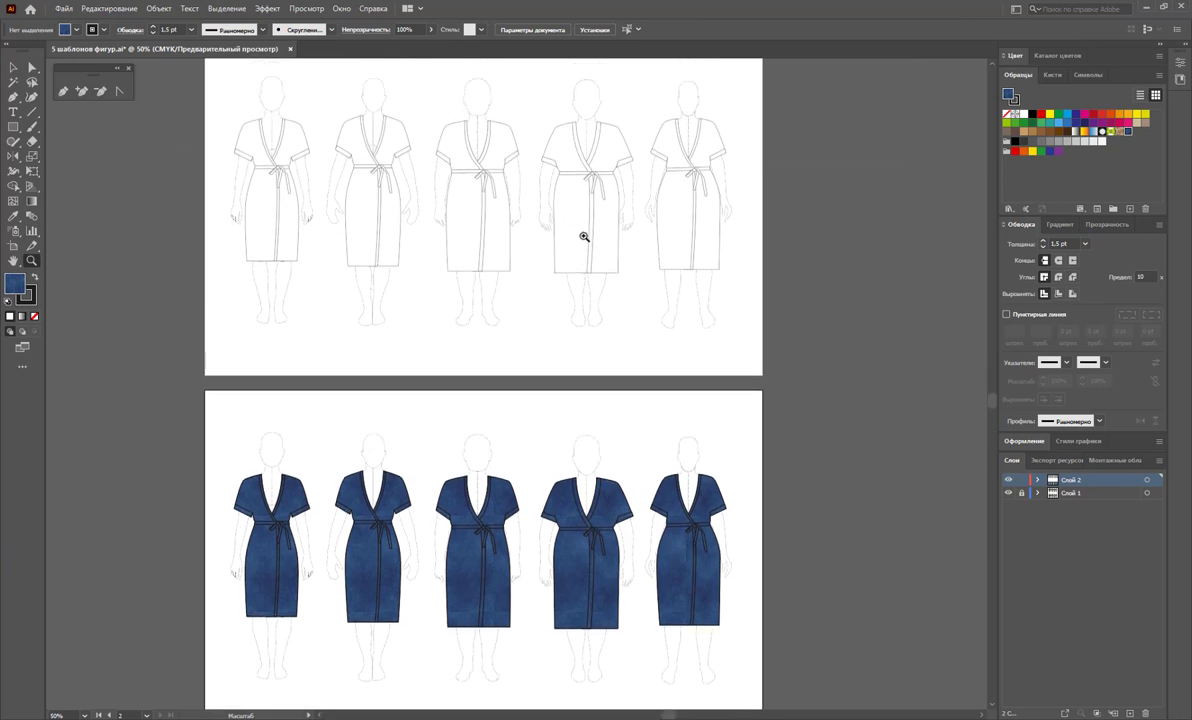